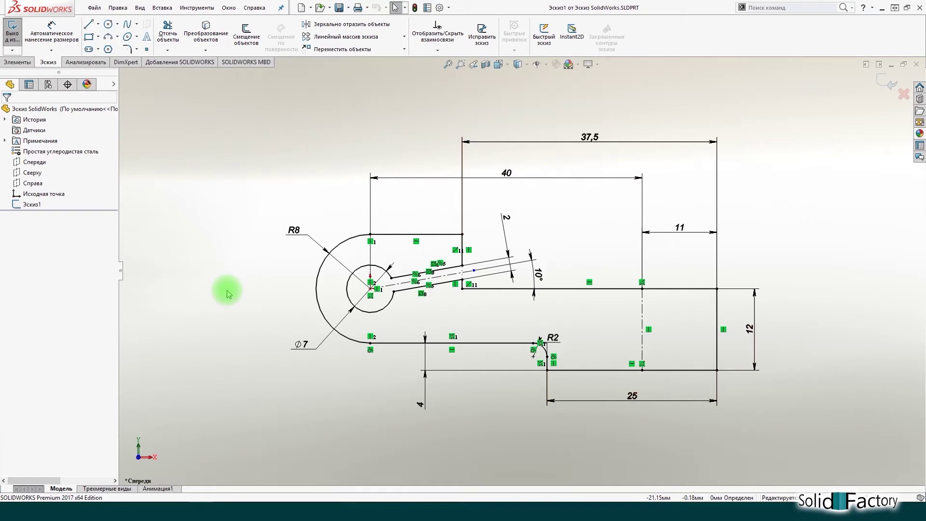
# Step: Inspect the relations of the long, top and bottom horizontal lines
pyautogui.click(490, 288)
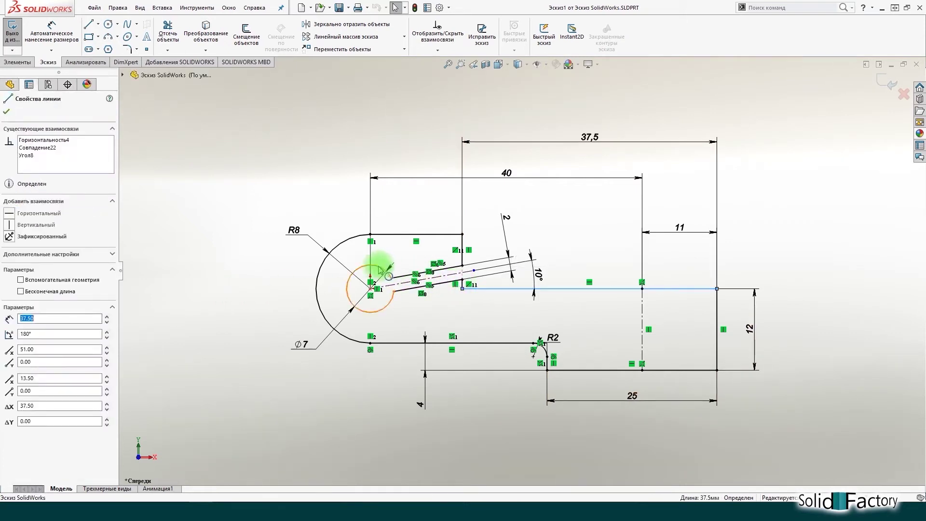
pyautogui.click(381, 234)
pyautogui.click(403, 343)
pyautogui.click(391, 423)
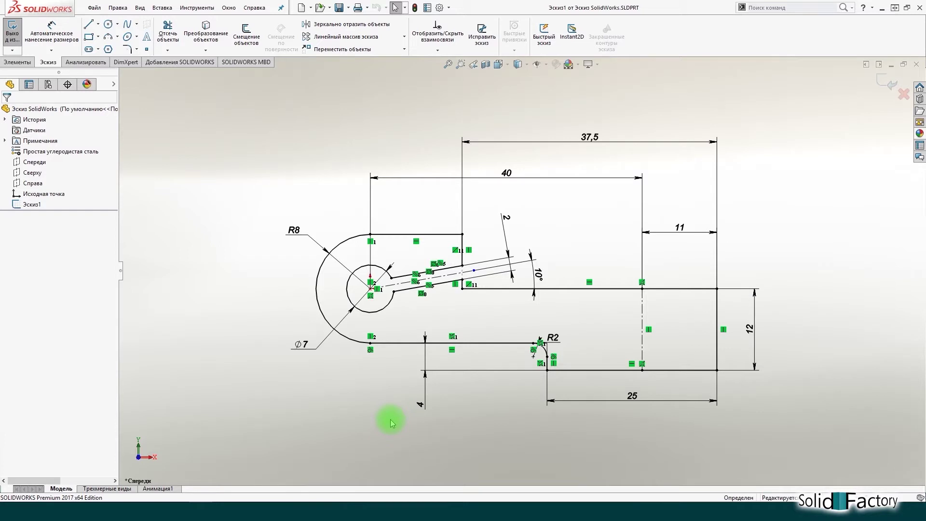
# Step: Inspect the 4, Ø7, R8 and 40 dimensions and the arc-line tangent relation
pyautogui.click(425, 401)
pyautogui.click(311, 350)
pyautogui.click(294, 231)
pyautogui.click(506, 173)
pyautogui.click(621, 120)
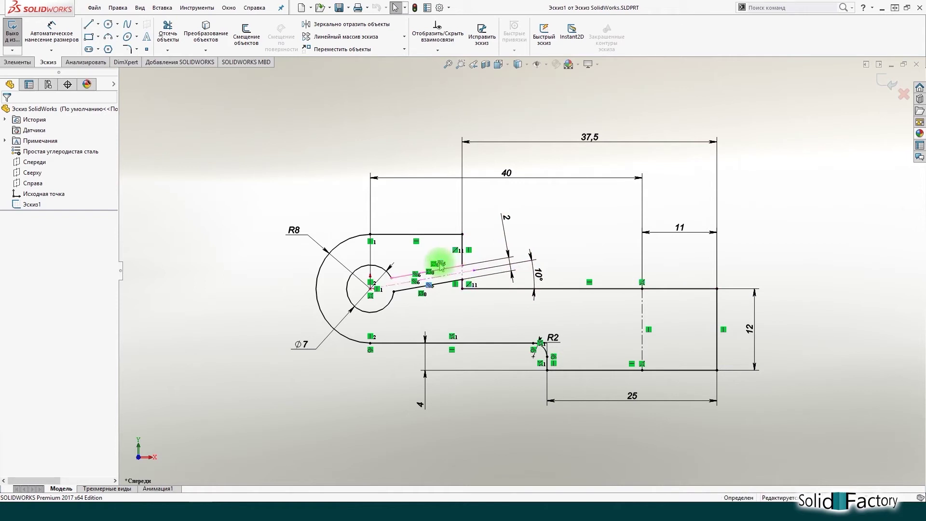
pyautogui.click(370, 350)
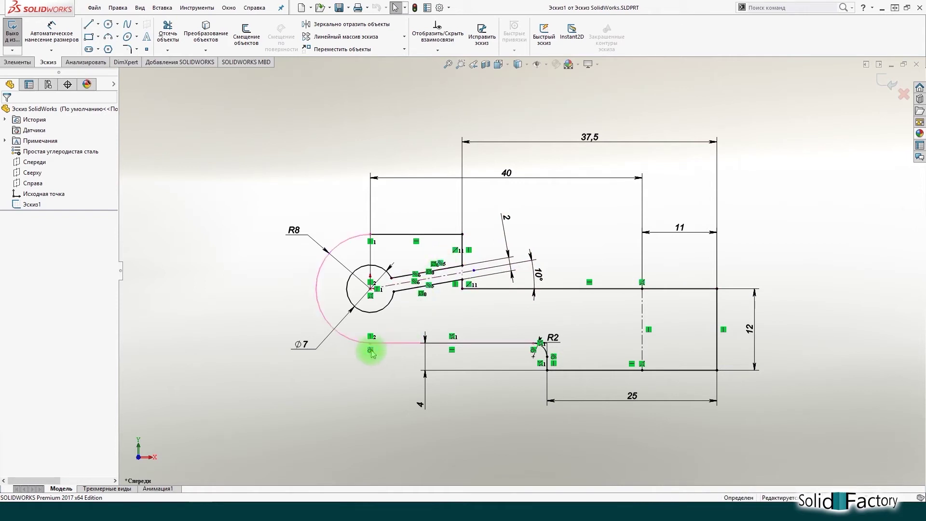
pyautogui.click(380, 412)
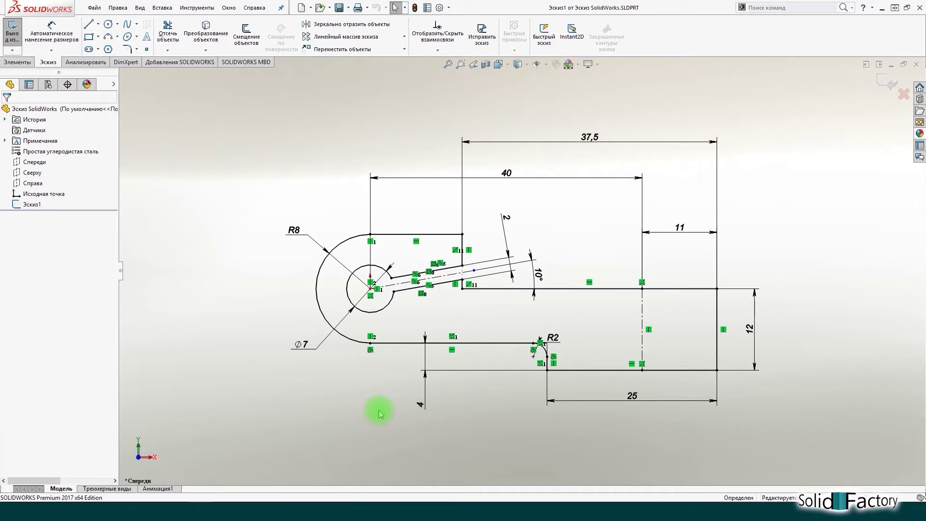
# Step: View the sketch edge-on from the Left, then return to the Front view
pyautogui.click(507, 66)
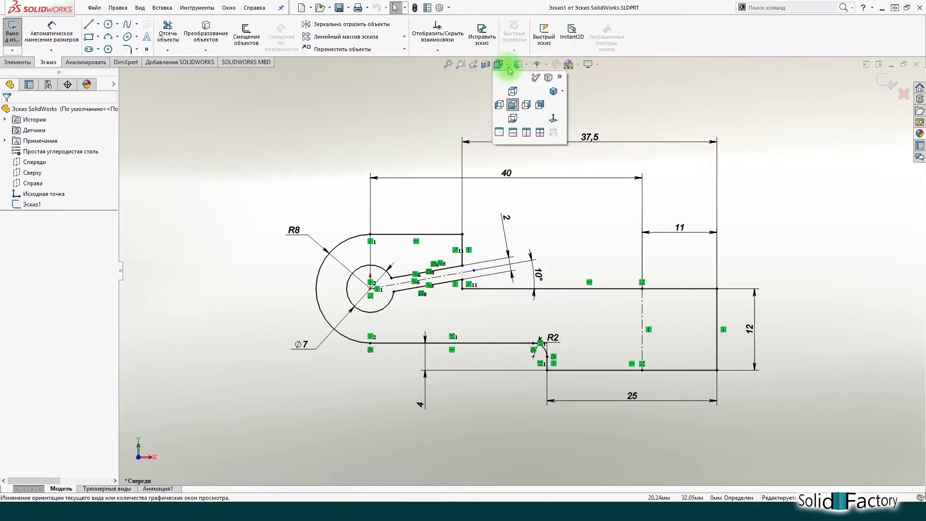
pyautogui.click(500, 100)
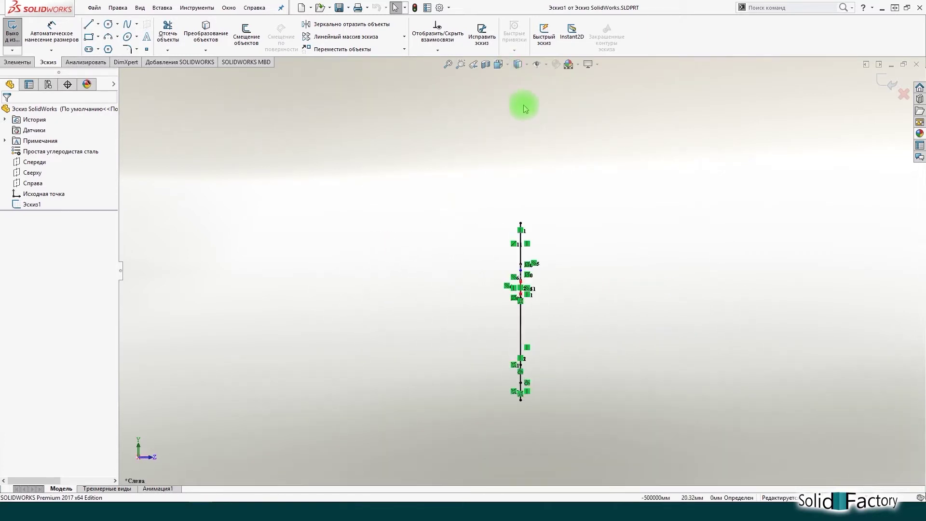
pyautogui.click(501, 64)
pyautogui.click(512, 99)
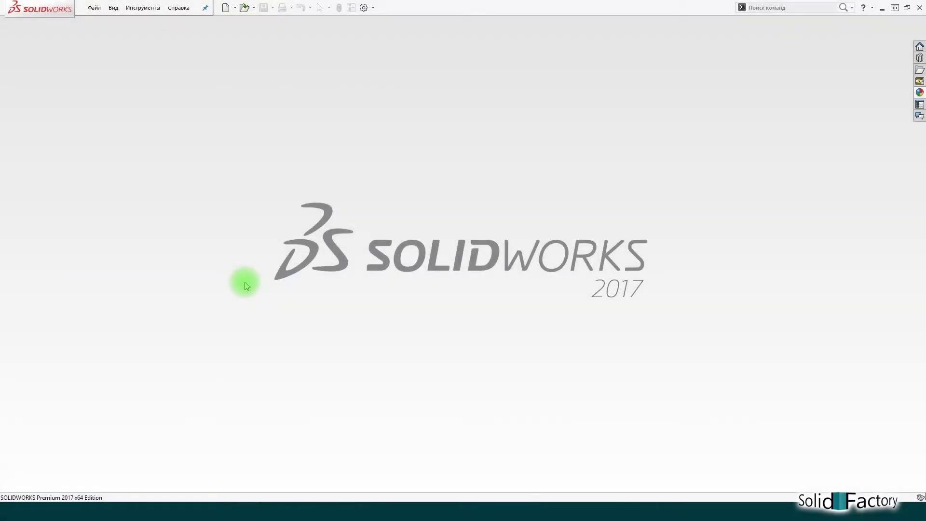
# Step: Create a new part, start a sketch on the Front plane, then discard it
pyautogui.click(225, 7)
pyautogui.click(485, 322)
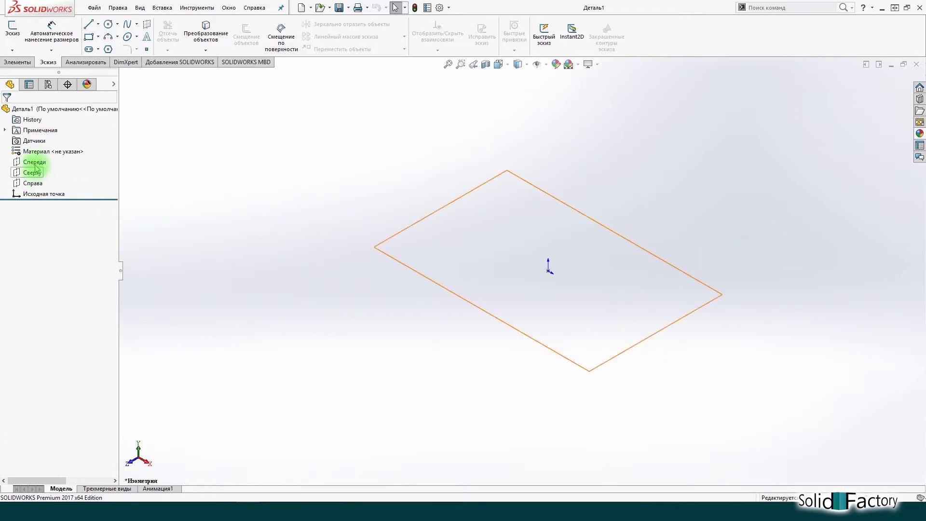
pyautogui.click(35, 164)
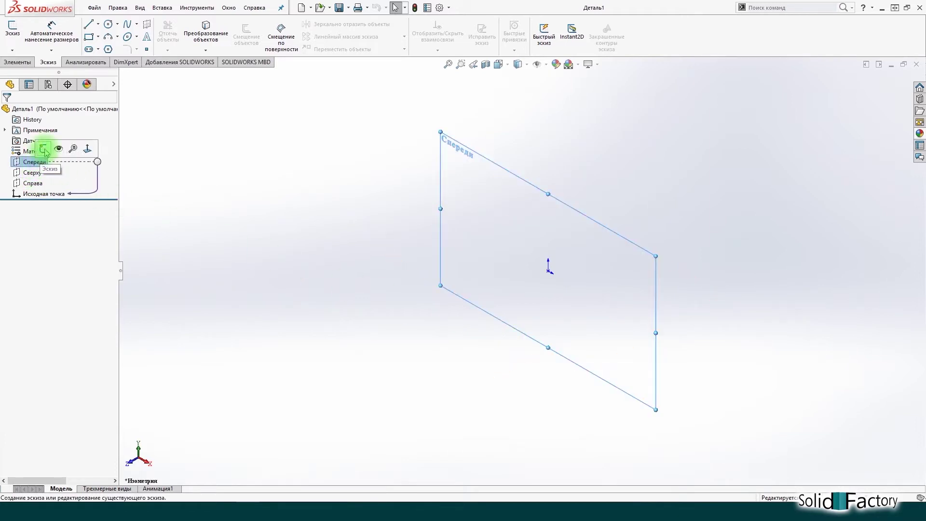
pyautogui.click(45, 150)
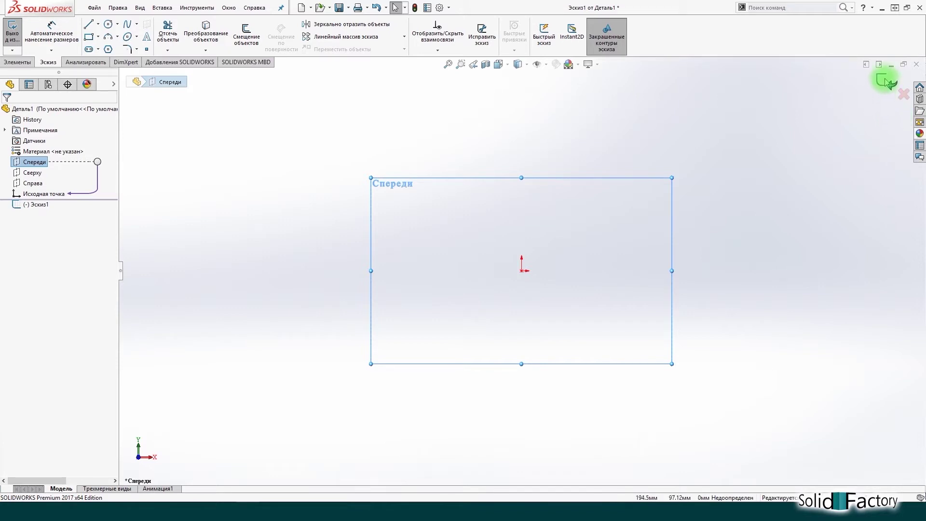
pyautogui.click(904, 95)
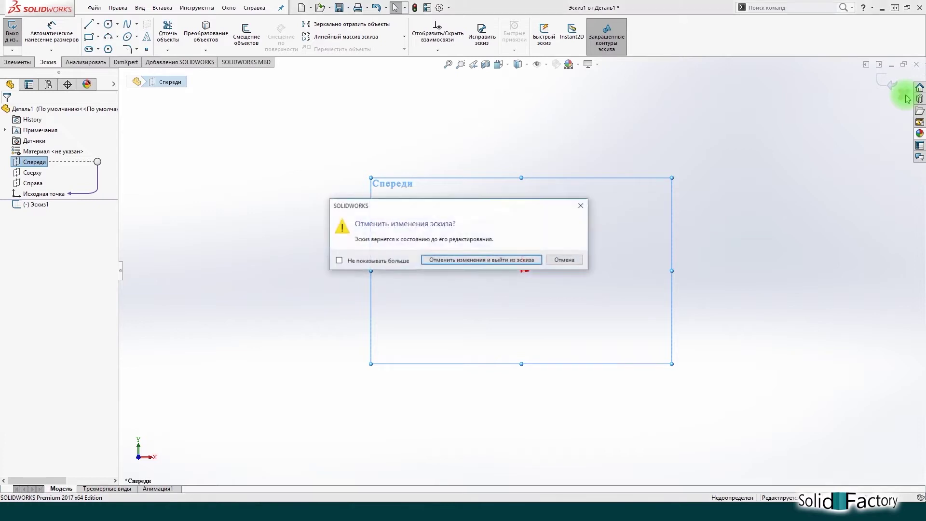
pyautogui.click(507, 259)
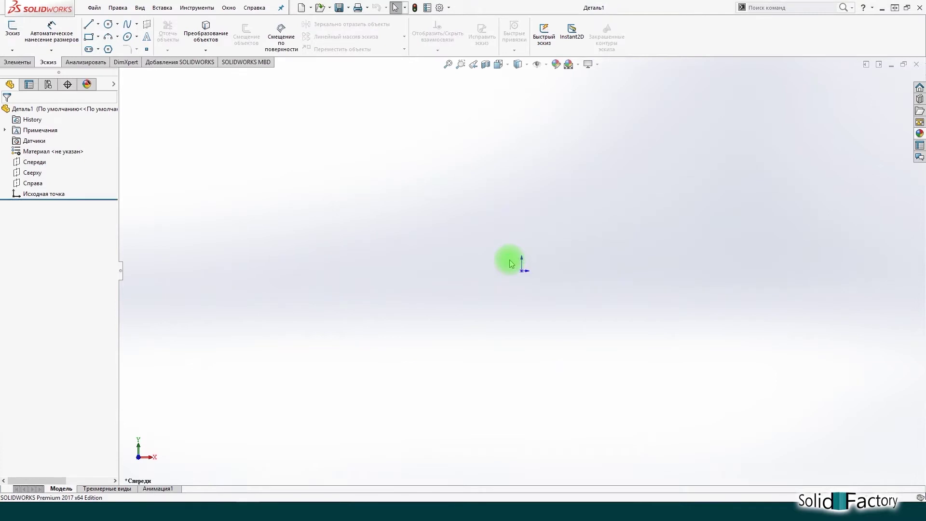
# Step: Start sketch Эскиз2 on the Front plane (Спереди) and browse the sketch entity commands
pyautogui.click(167, 8)
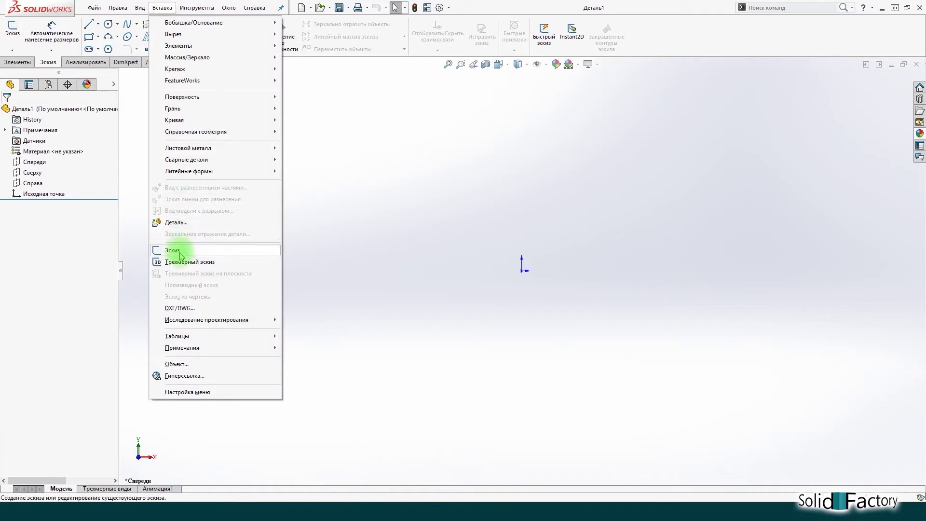
pyautogui.click(137, 188)
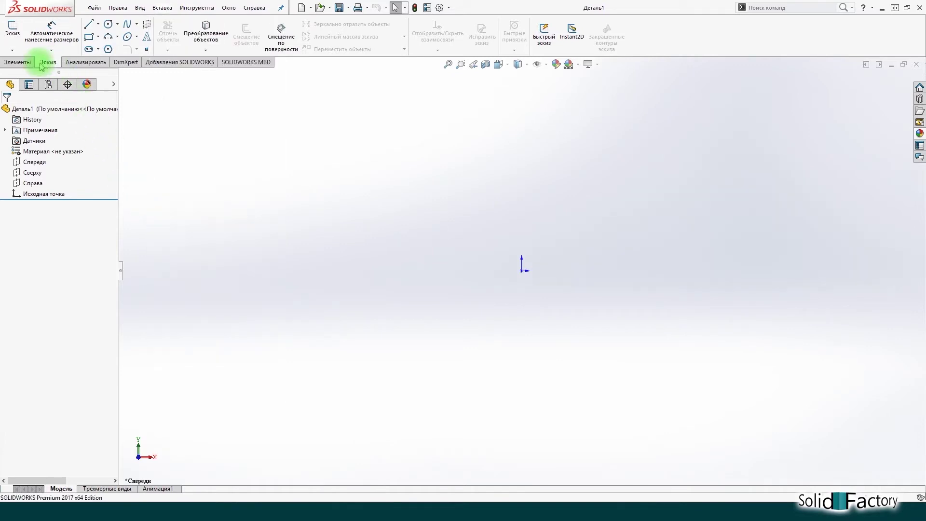
pyautogui.click(15, 35)
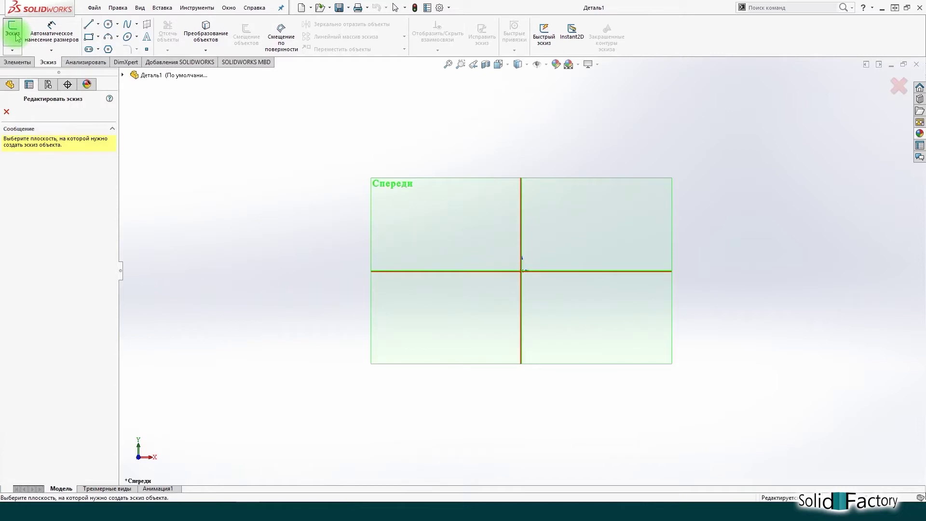
pyautogui.click(415, 182)
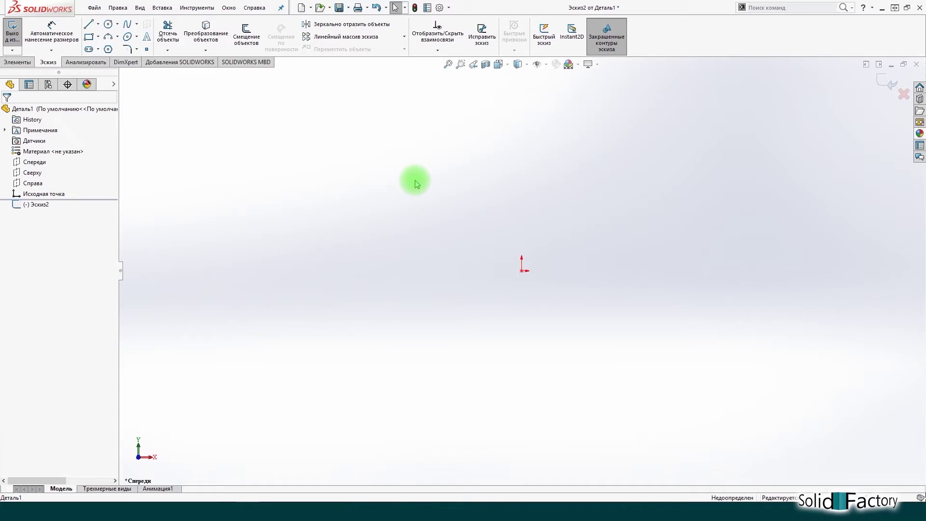
pyautogui.click(197, 8)
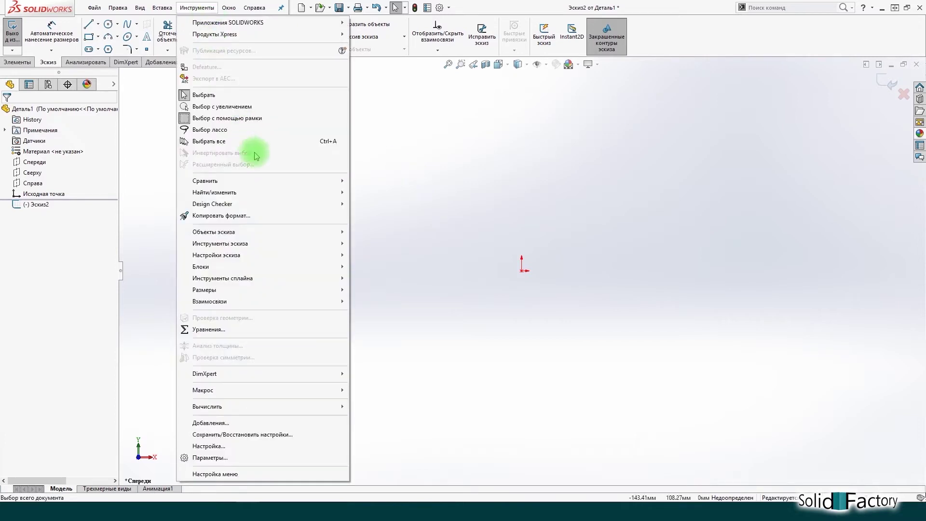
pyautogui.moveTo(213, 231)
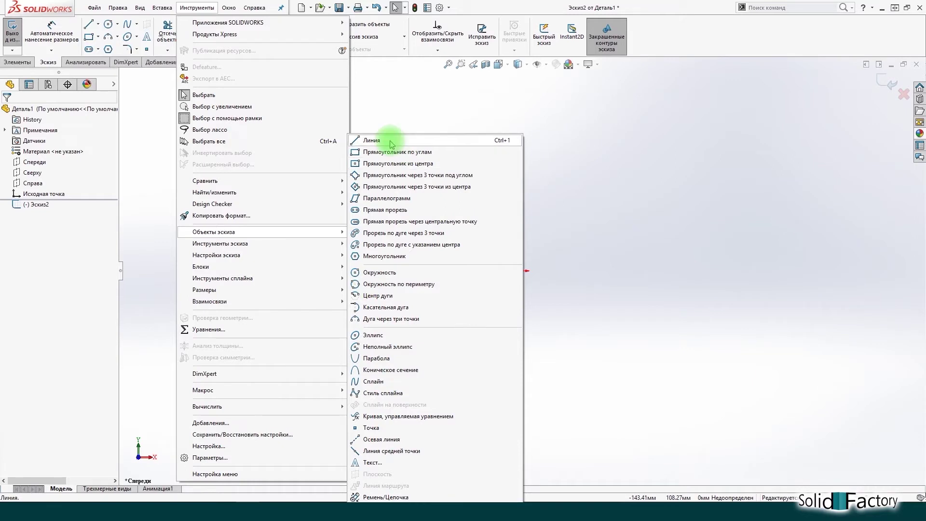
pyautogui.click(161, 118)
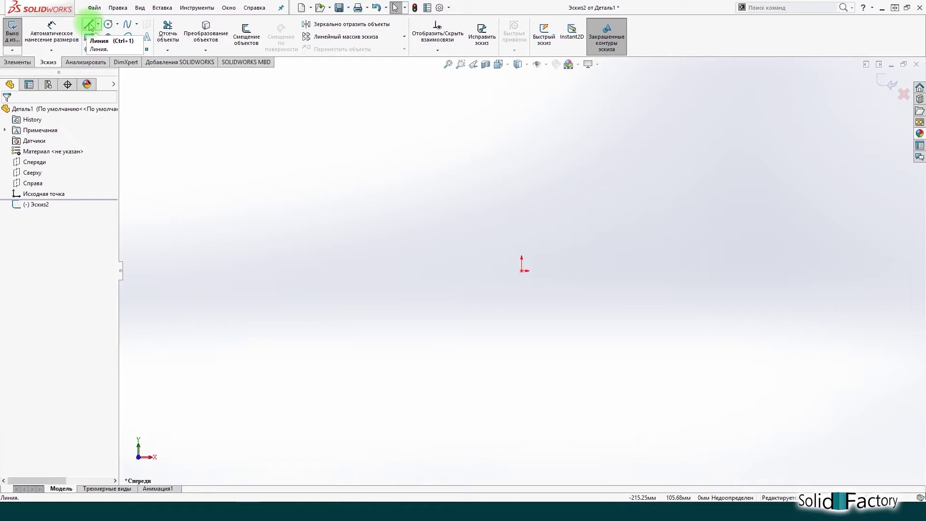
pyautogui.click(89, 25)
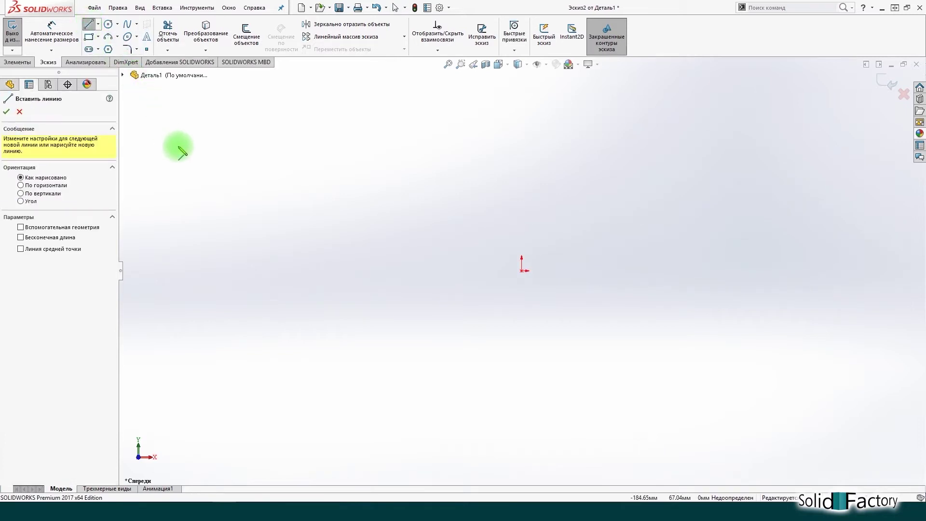
pyautogui.moveTo(178, 147); pyautogui.dragTo(351, 227)
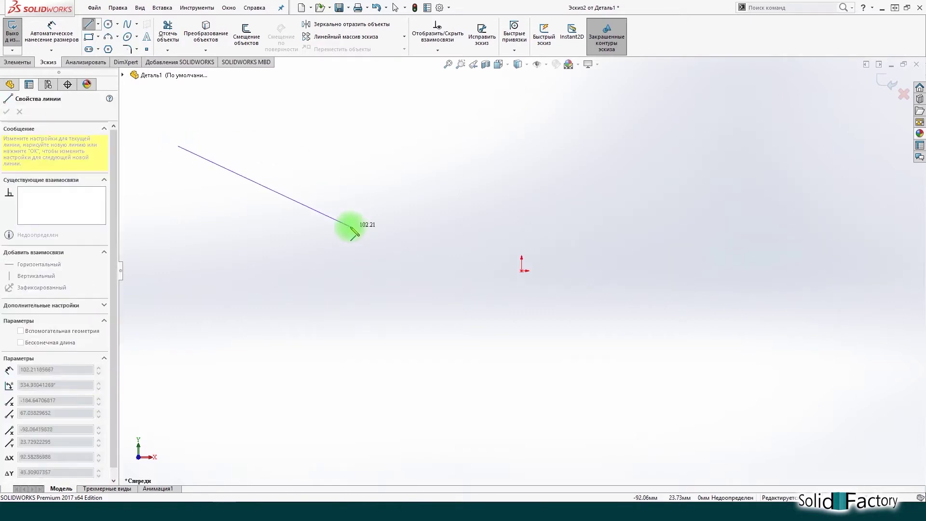
pyautogui.click(350, 227)
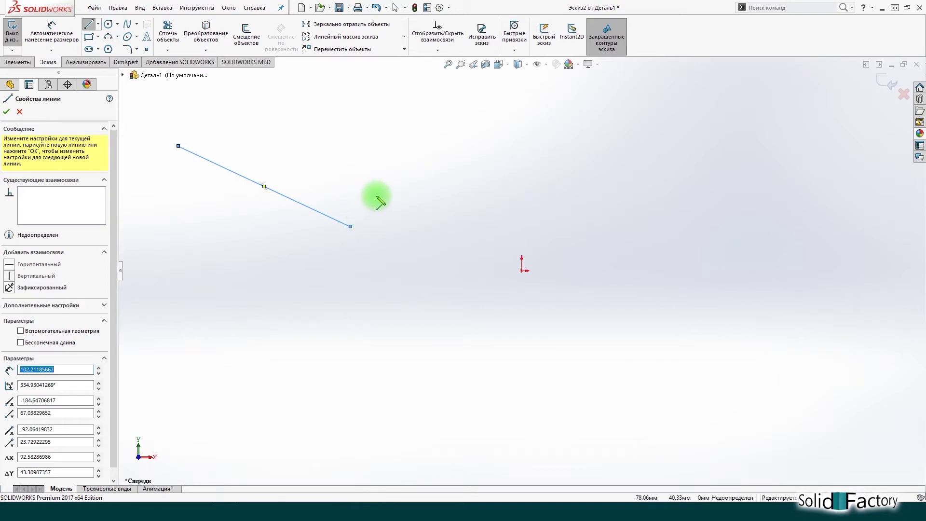
pyautogui.click(223, 141)
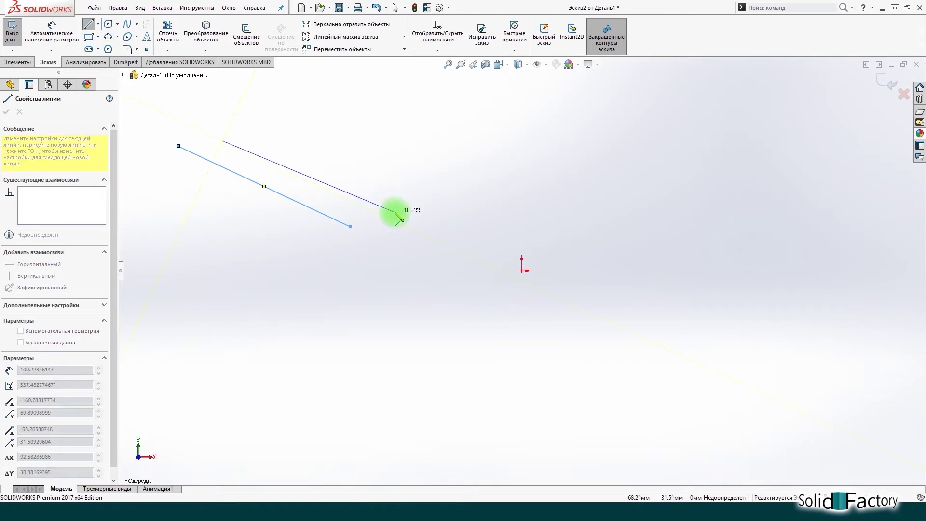
pyautogui.click(394, 211)
pyautogui.click(259, 131)
pyautogui.click(459, 190)
pyautogui.click(300, 120)
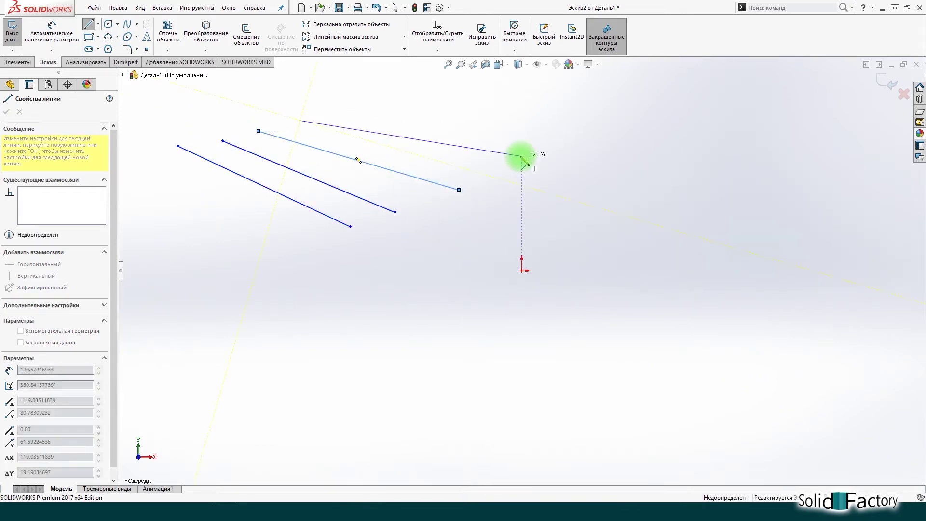
pyautogui.click(522, 155)
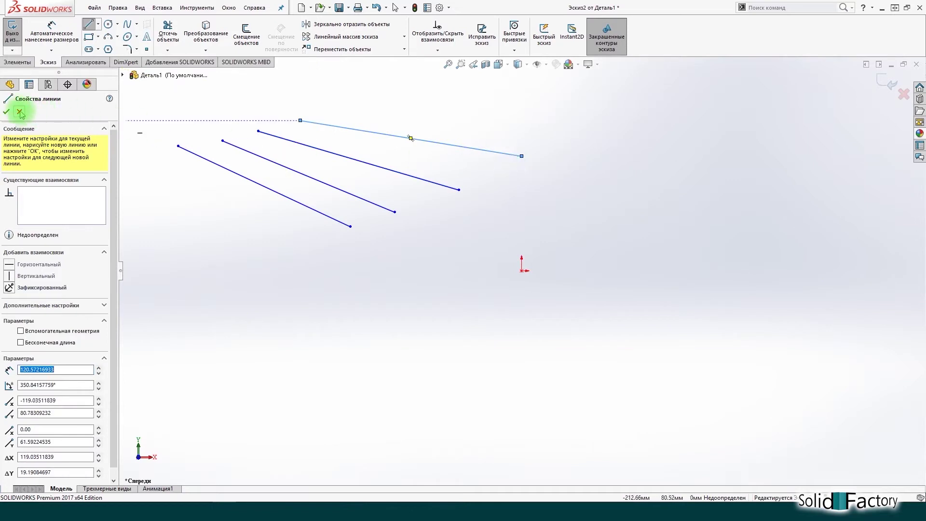
pyautogui.press('Escape')
pyautogui.press('Escape')
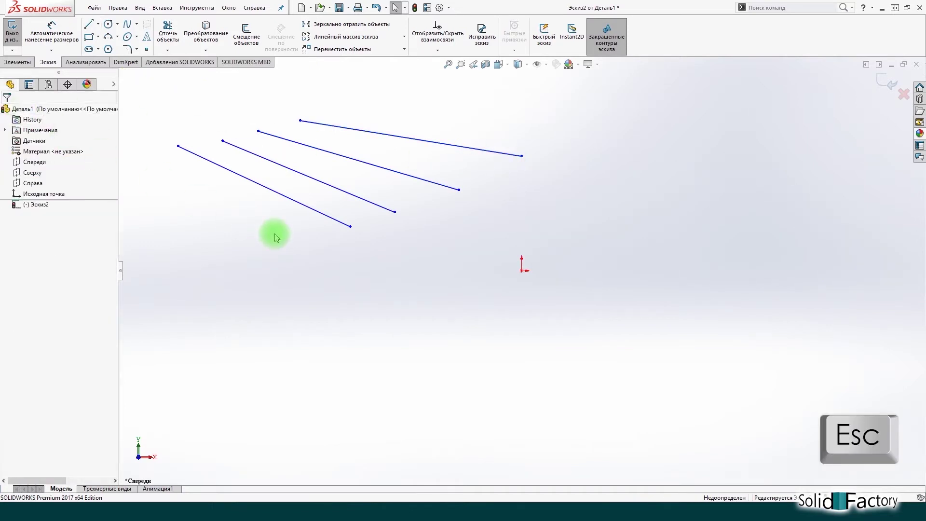
pyautogui.moveTo(451, 259); pyautogui.dragTo(303, 153)
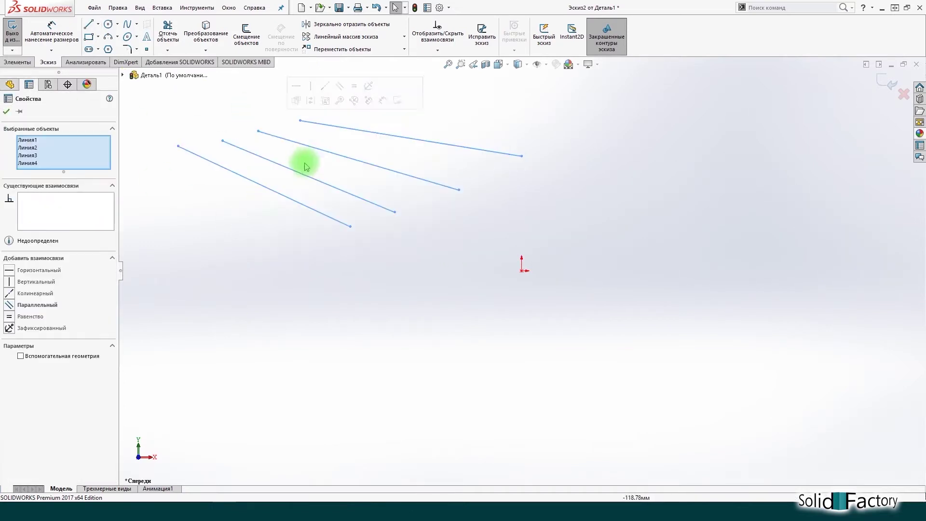
pyautogui.press('Delete')
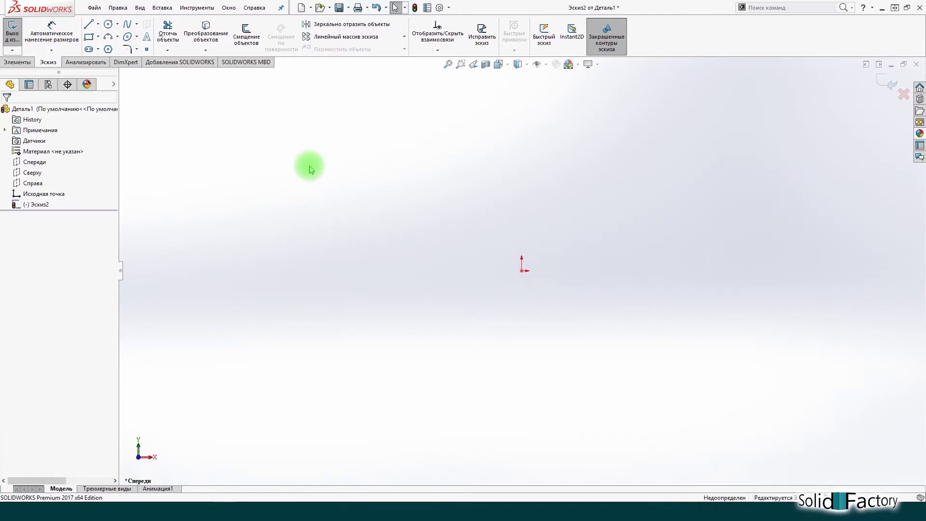
# Step: Draw a closed six-segment L-shaped line outline, then a separate vertical line to its right
pyautogui.click(88, 24)
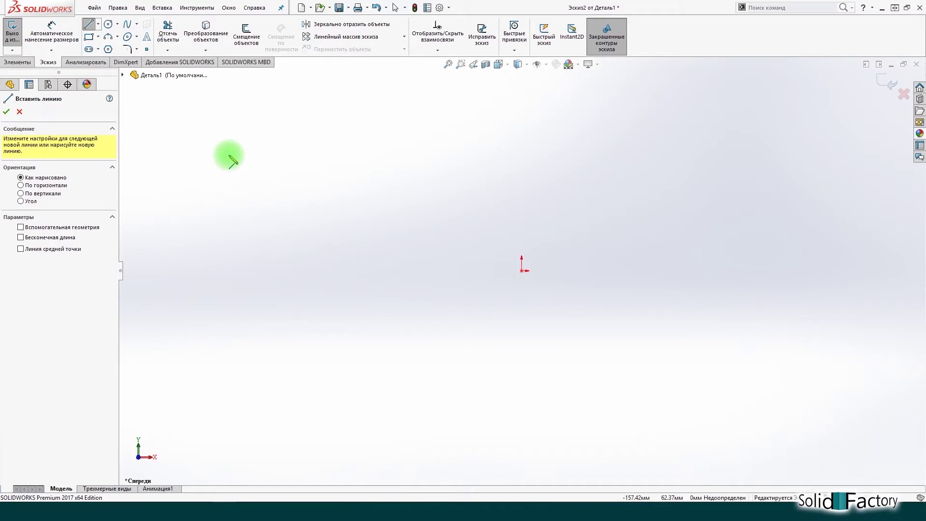
pyautogui.click(228, 155)
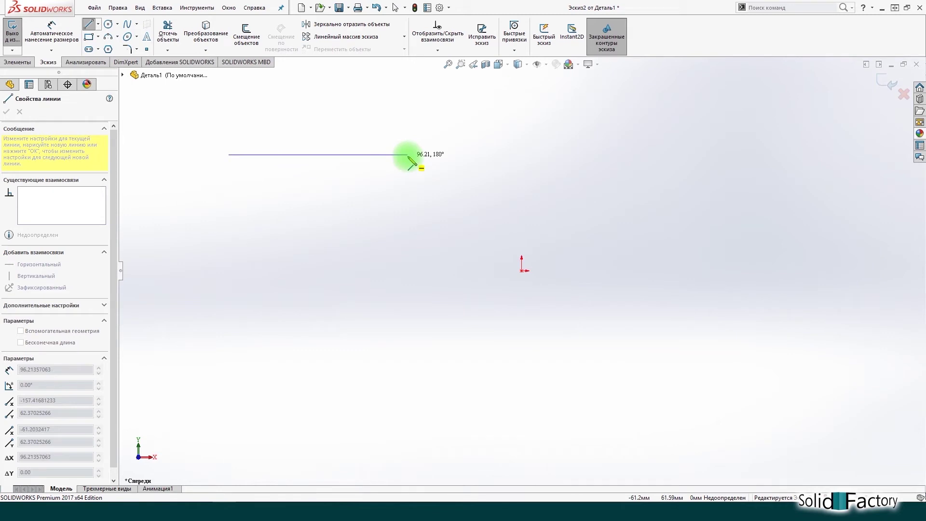
pyautogui.click(407, 154)
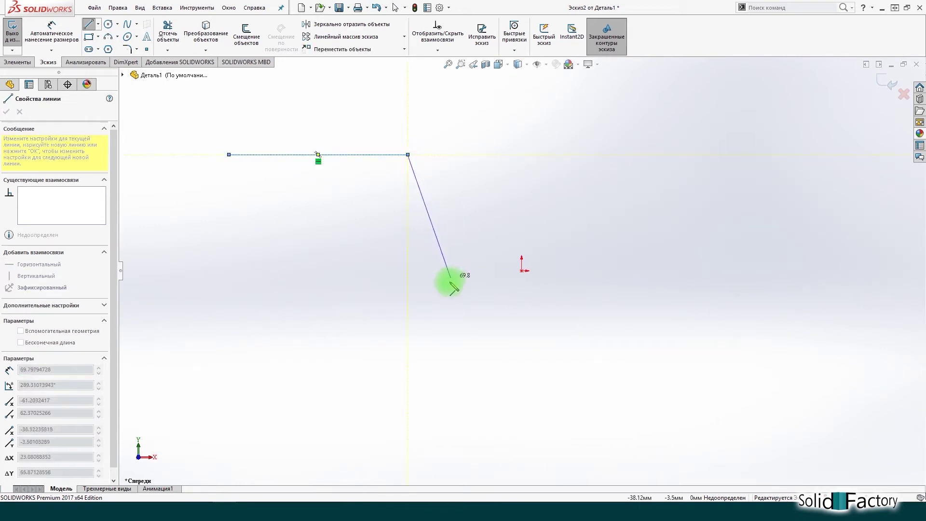
pyautogui.click(407, 354)
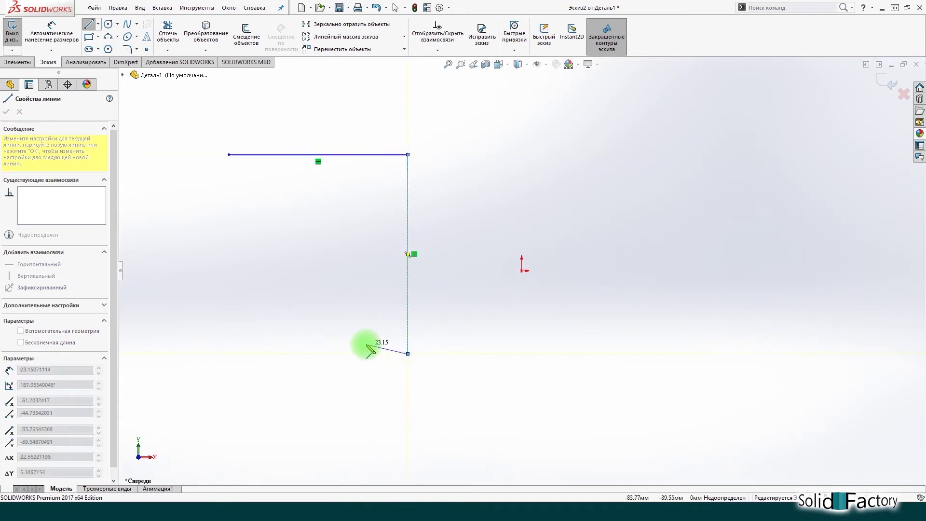
pyautogui.click(284, 354)
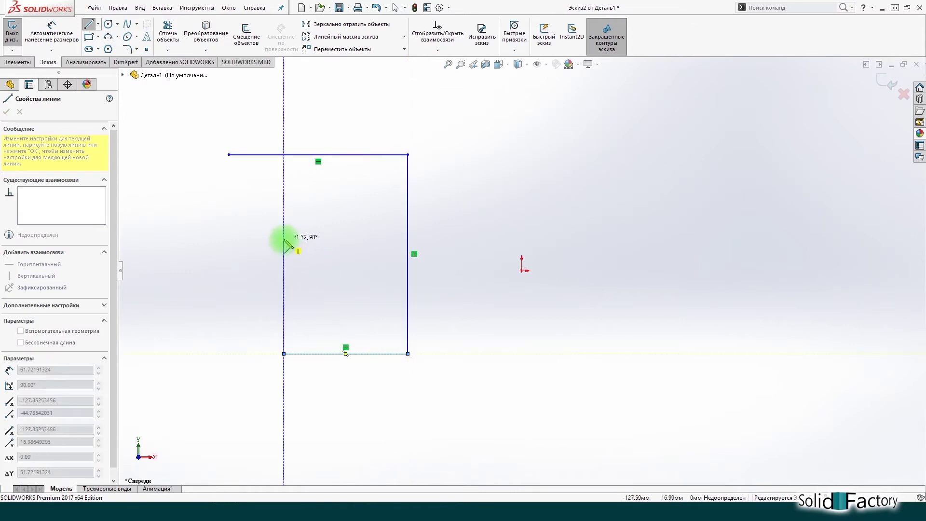
pyautogui.click(283, 239)
pyautogui.click(228, 239)
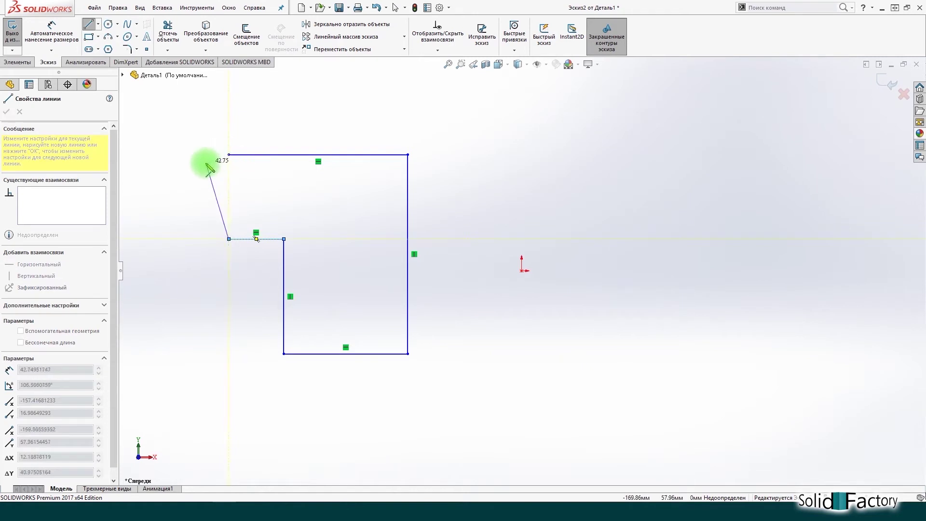
pyautogui.press('Escape')
pyautogui.click(228, 154)
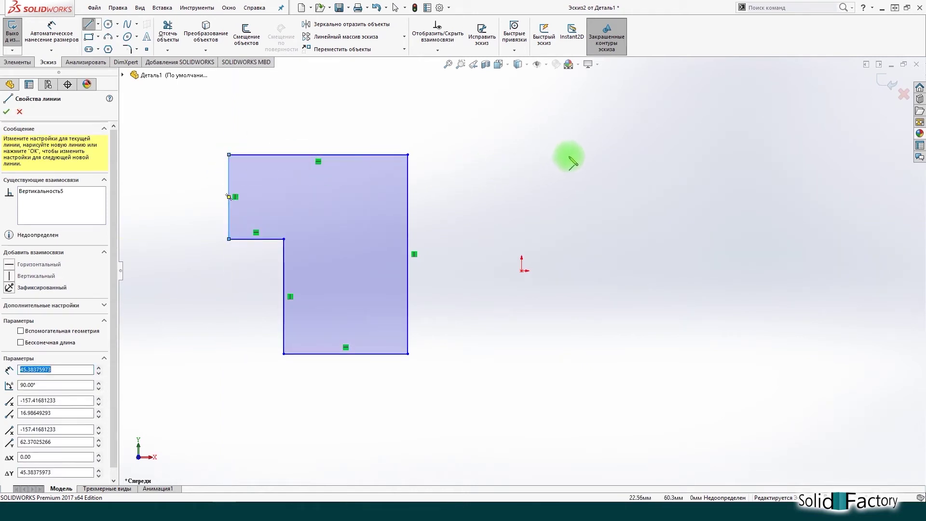
pyautogui.click(584, 155)
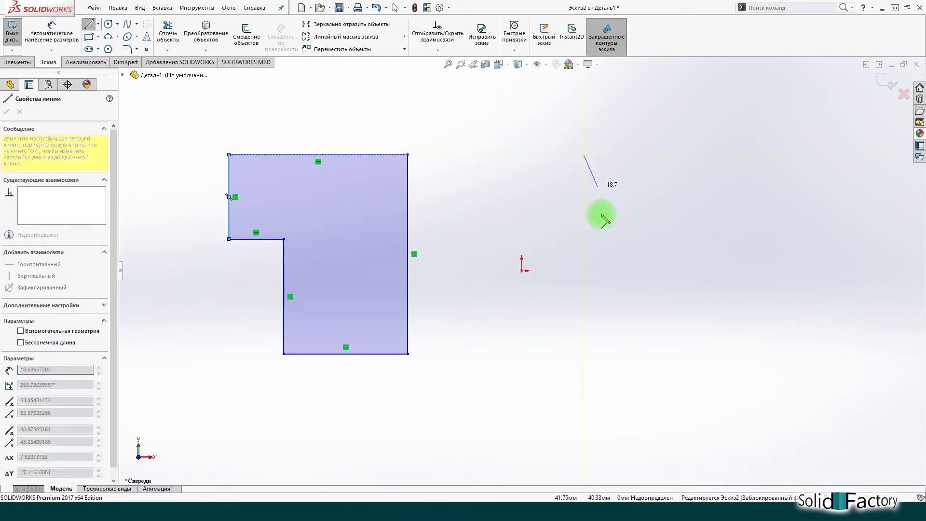
pyautogui.click(584, 300)
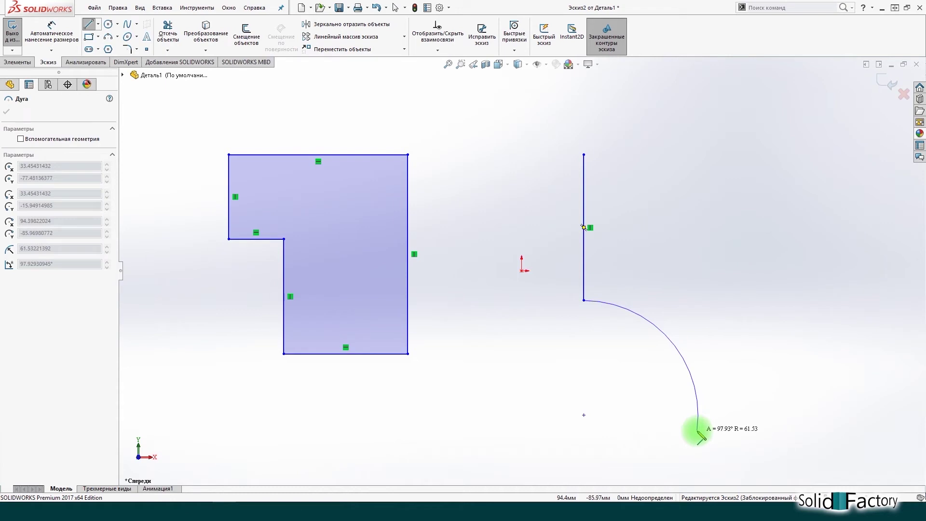
# Step: Toggle the next segment between straight line and tangent arc using the A key
pyautogui.press('a')
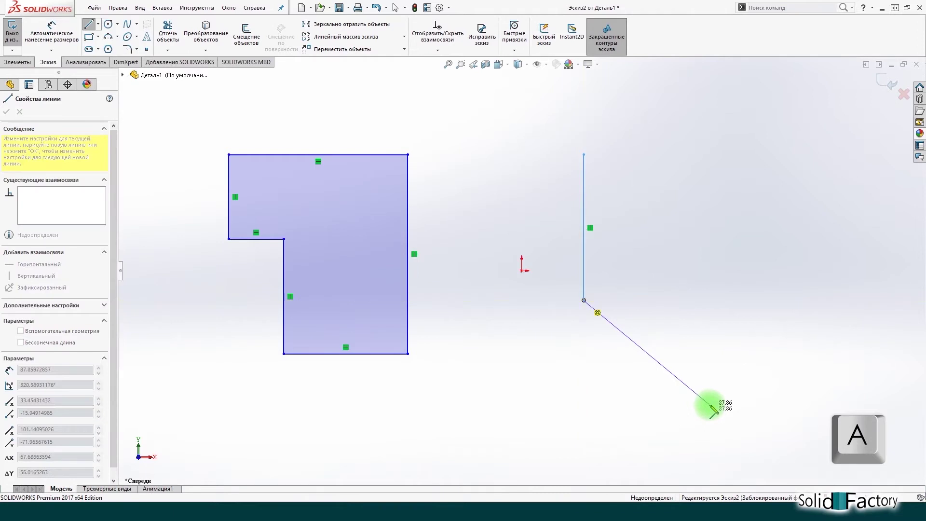
pyautogui.press('a')
pyautogui.press('a')
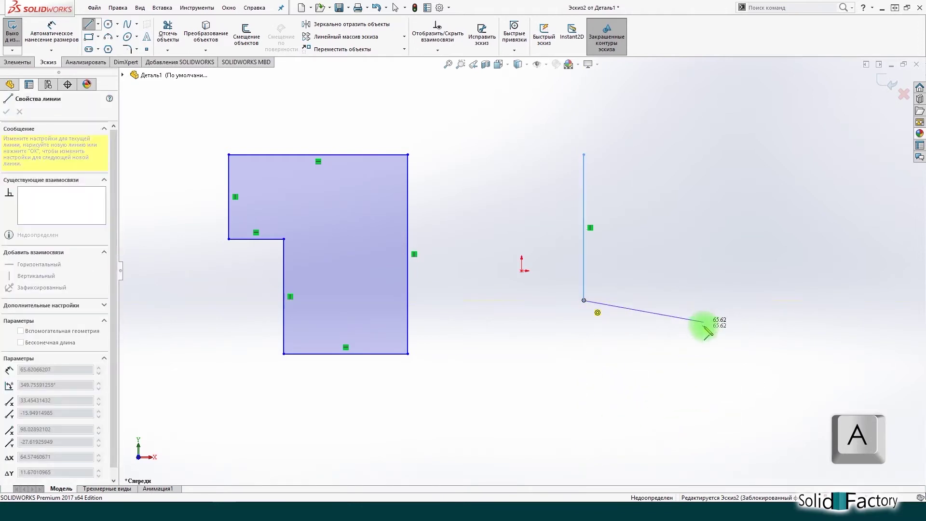
pyautogui.press('a')
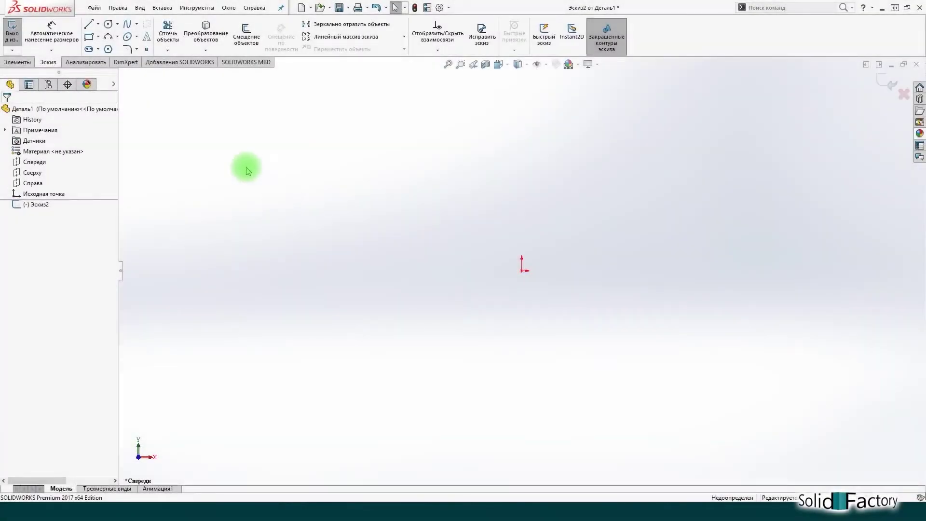
# Step: Draw a diagonal centerline to the left of the origin
pyautogui.click(98, 23)
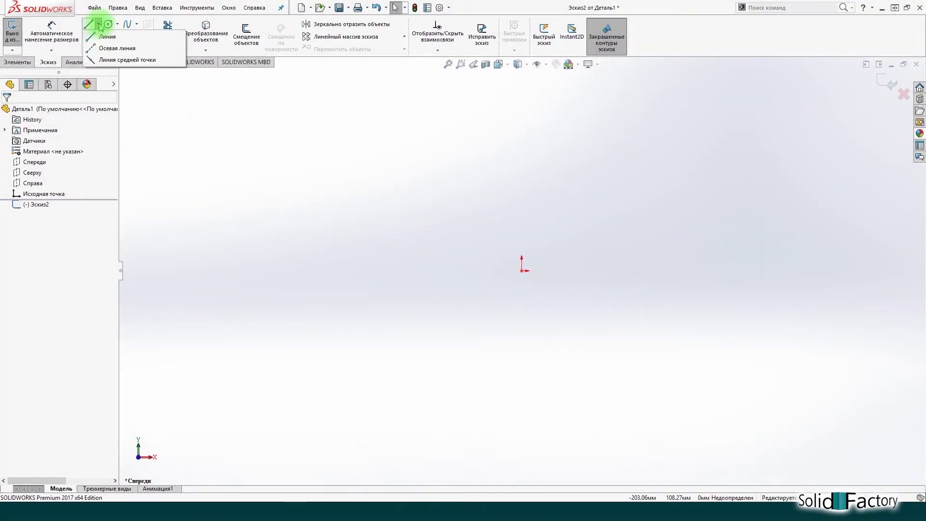
pyautogui.click(108, 48)
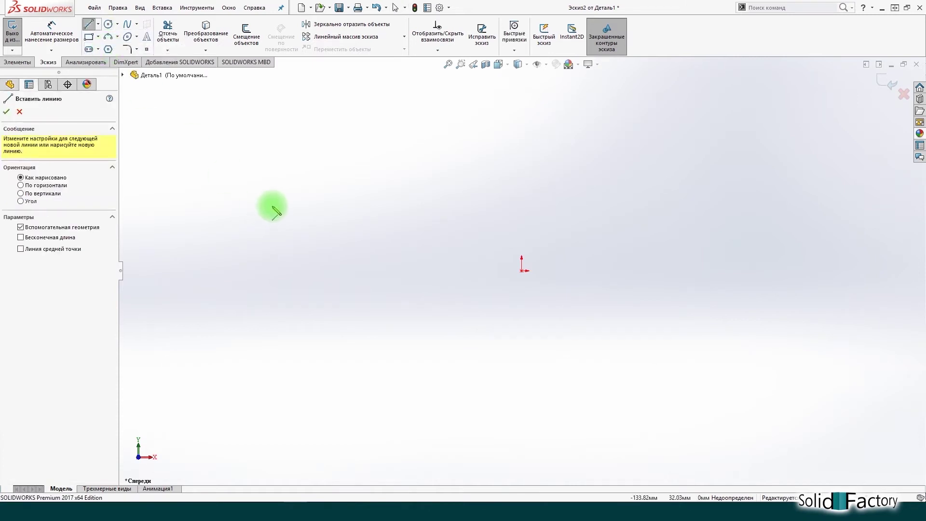
pyautogui.moveTo(271, 204); pyautogui.dragTo(357, 289)
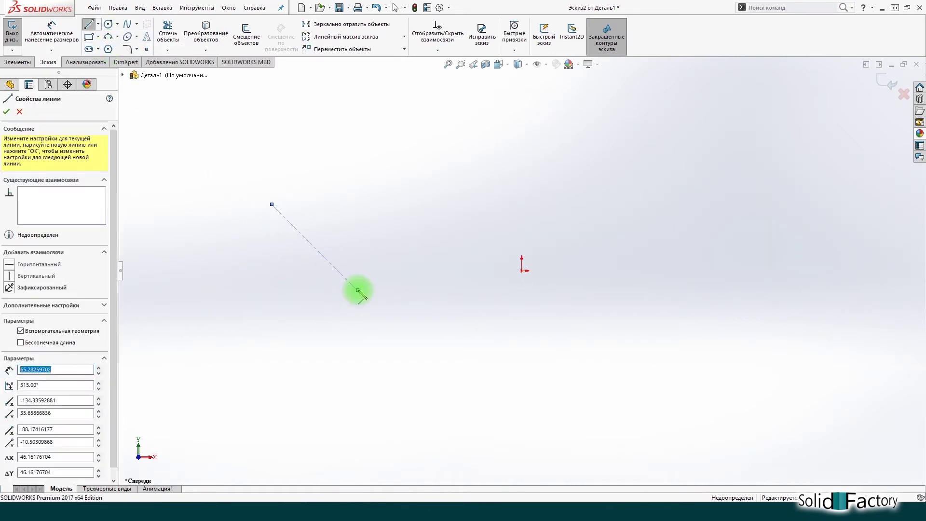
# Step: Add a rectangle of four centerlines around the origin, then select the diagonal
pyautogui.moveTo(480, 183); pyautogui.dragTo(587, 183)
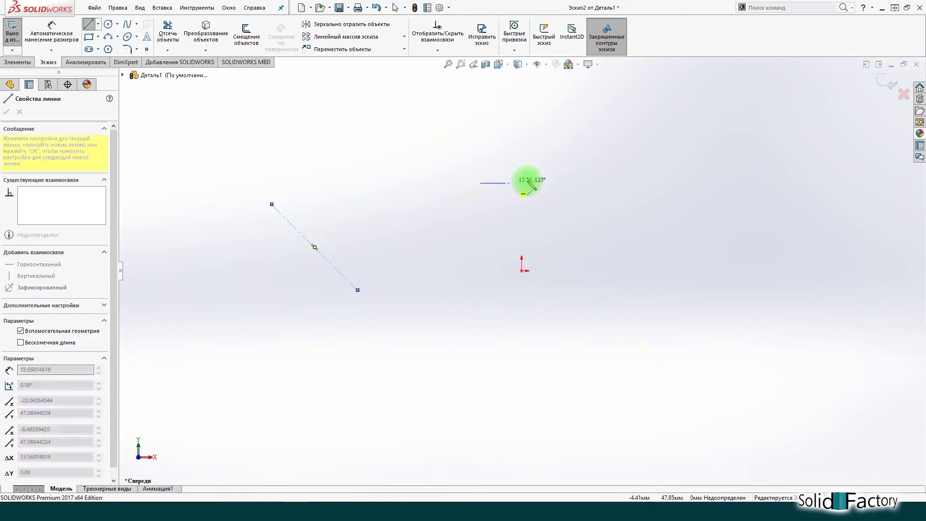
pyautogui.click(592, 182)
pyautogui.click(592, 305)
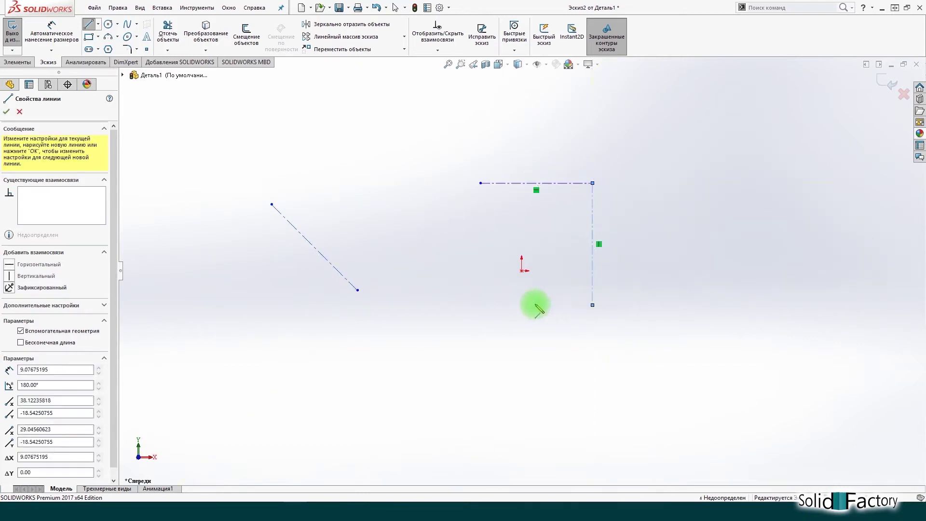
pyautogui.click(480, 305)
pyautogui.click(480, 183)
pyautogui.press('Escape')
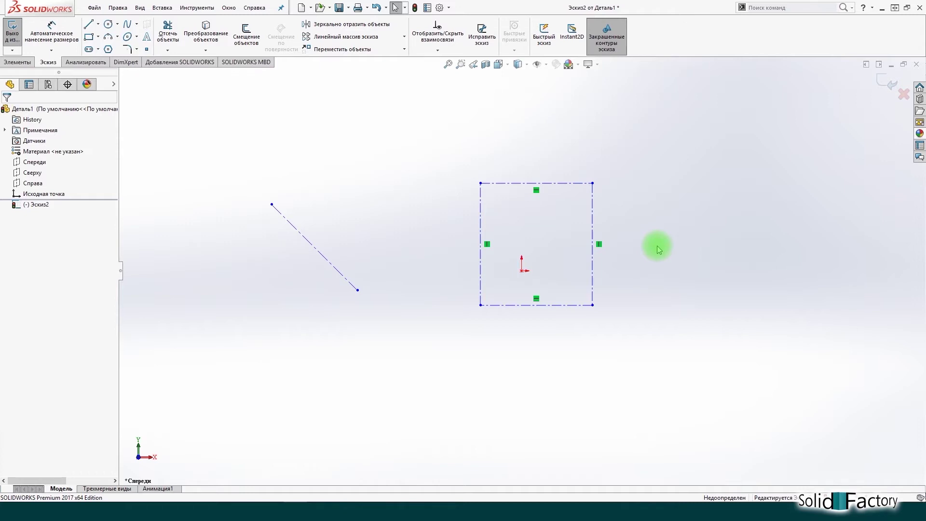
pyautogui.click(316, 250)
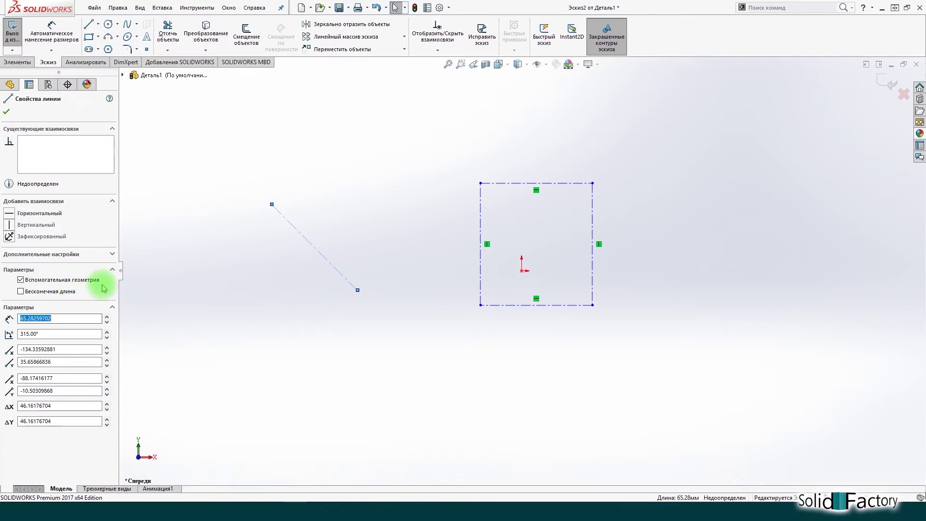
# Step: Switch the diagonal line from construction to regular geometry and back to construction
pyautogui.click(21, 280)
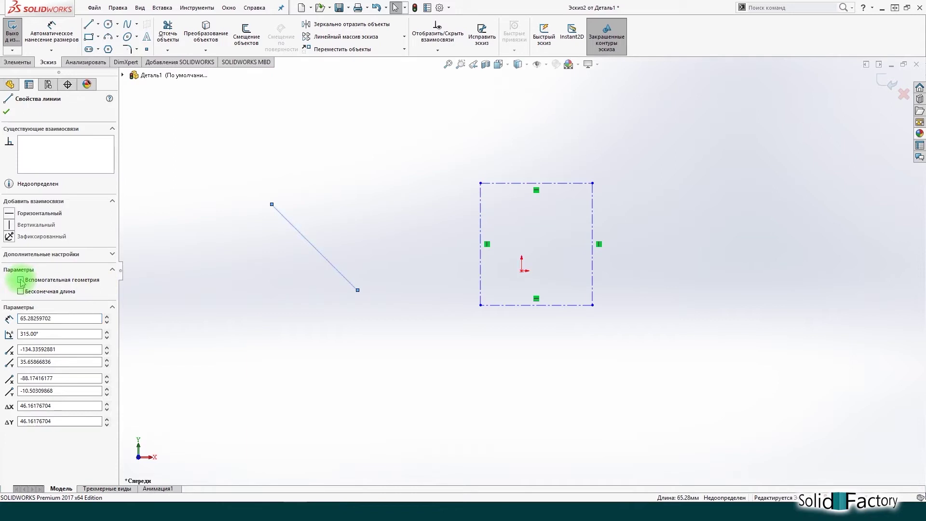
pyautogui.click(261, 263)
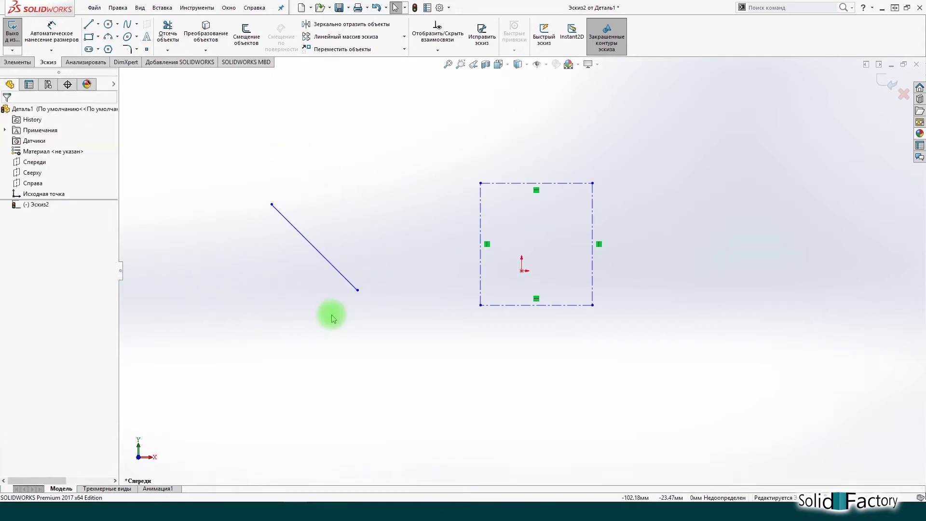
pyautogui.click(332, 267)
pyautogui.click(82, 280)
pyautogui.click(210, 302)
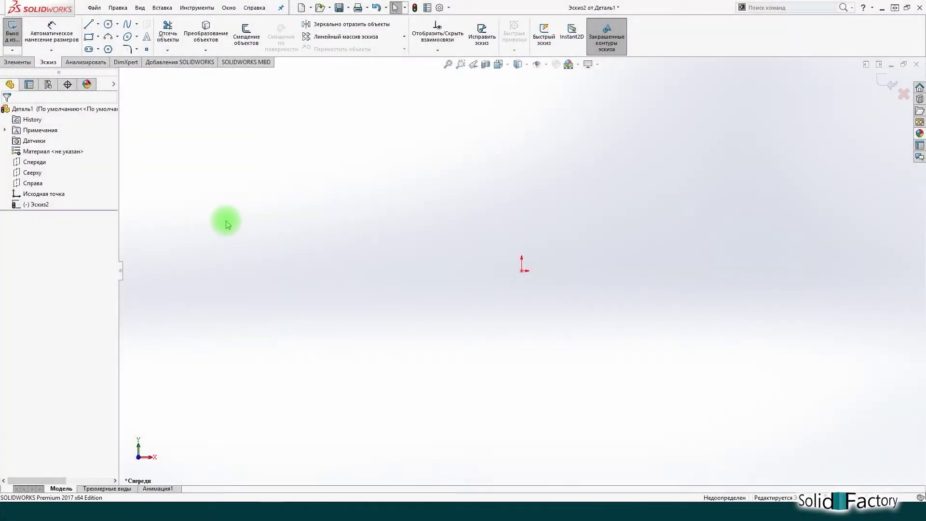
pyautogui.click(108, 24)
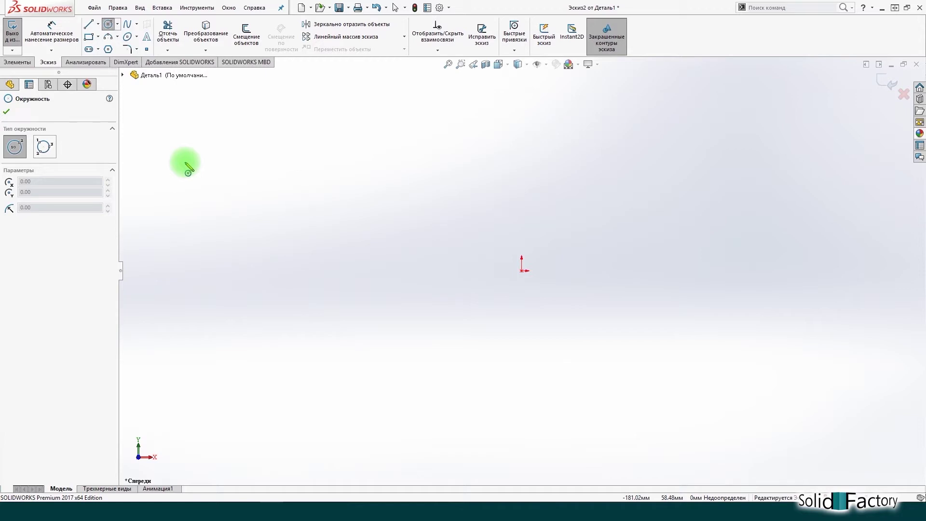
# Step: Draw a centre-radius circle on the left and a three-point perimeter circle to its right
pyautogui.click(287, 202)
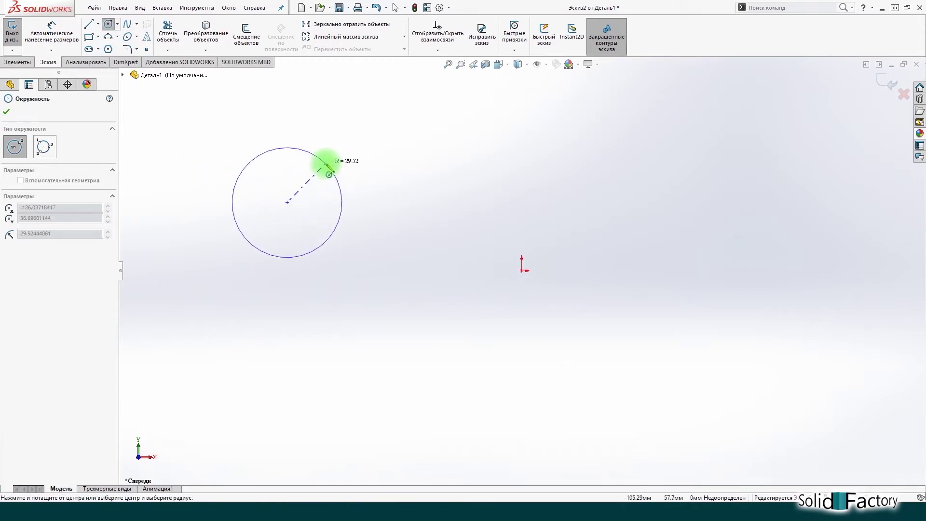
pyautogui.click(329, 169)
pyautogui.click(44, 147)
pyautogui.click(412, 158)
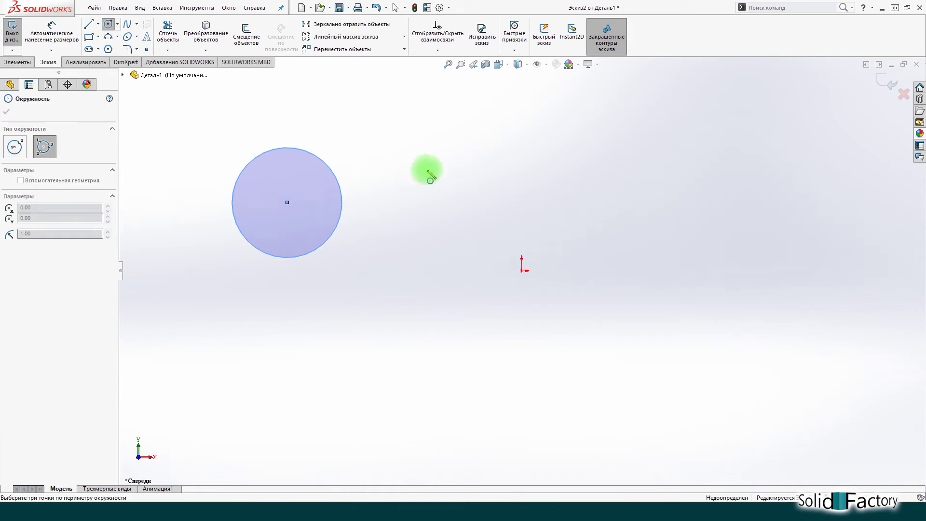
pyautogui.click(489, 227)
pyautogui.click(412, 247)
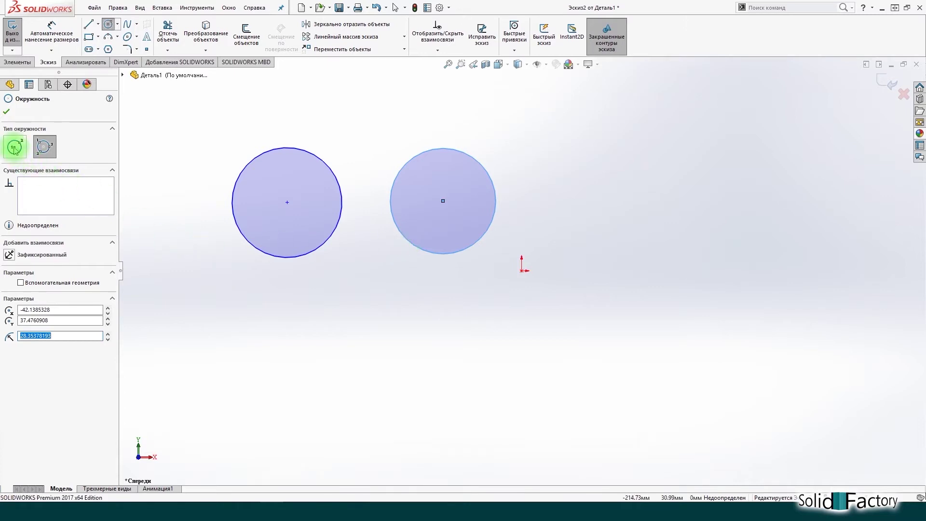
pyautogui.click(49, 150)
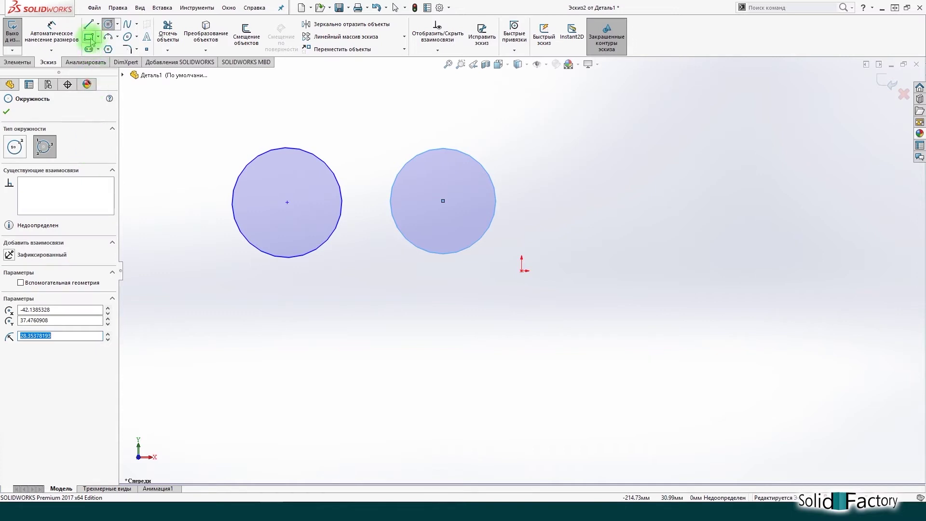
# Step: Draw a plain corner rectangle, then a second one with diagonal construction lines
pyautogui.click(90, 37)
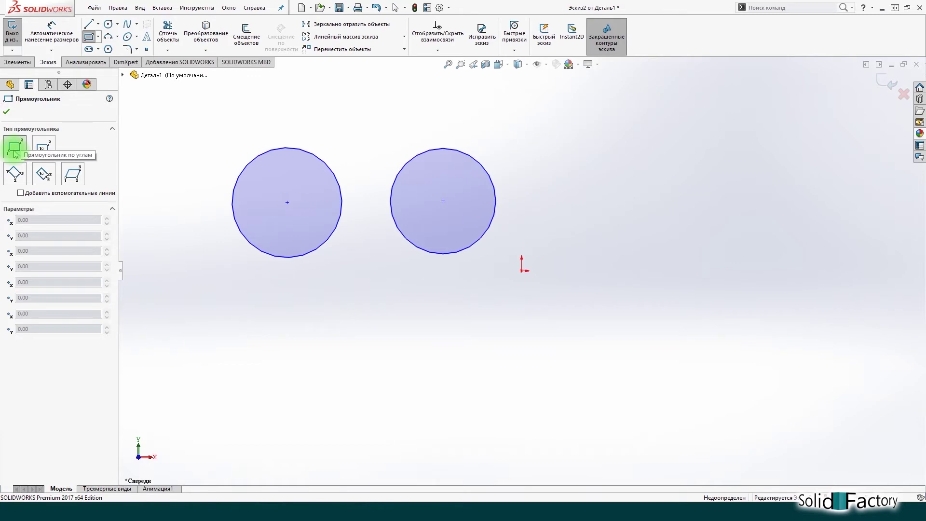
pyautogui.moveTo(239, 394); pyautogui.dragTo(393, 306)
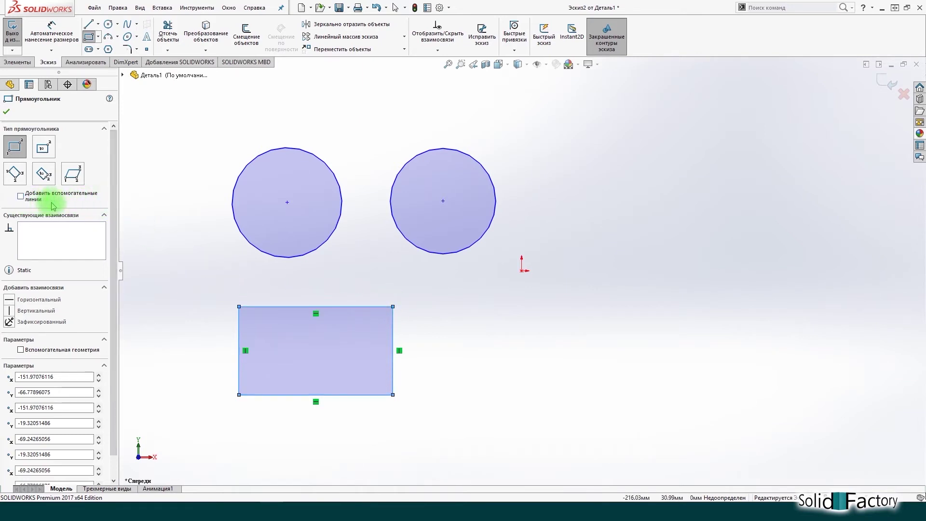
pyautogui.click(20, 194)
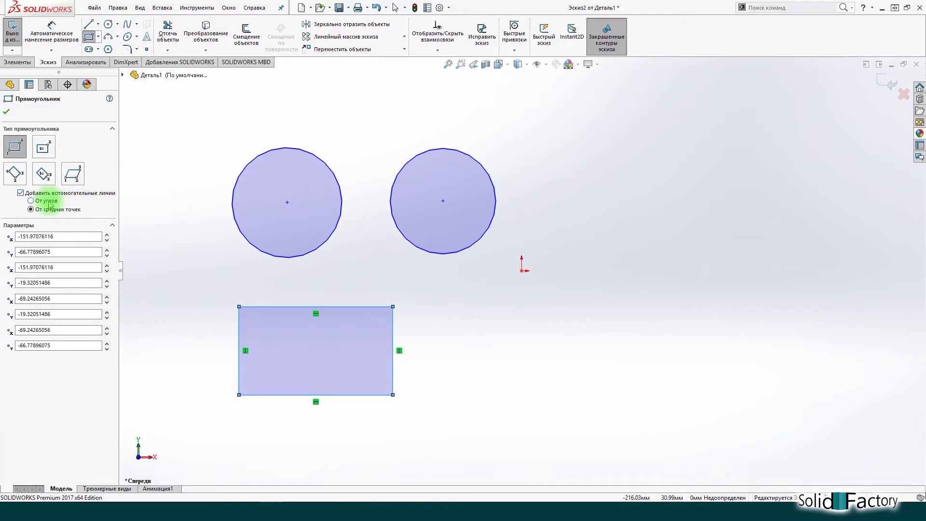
pyautogui.click(31, 201)
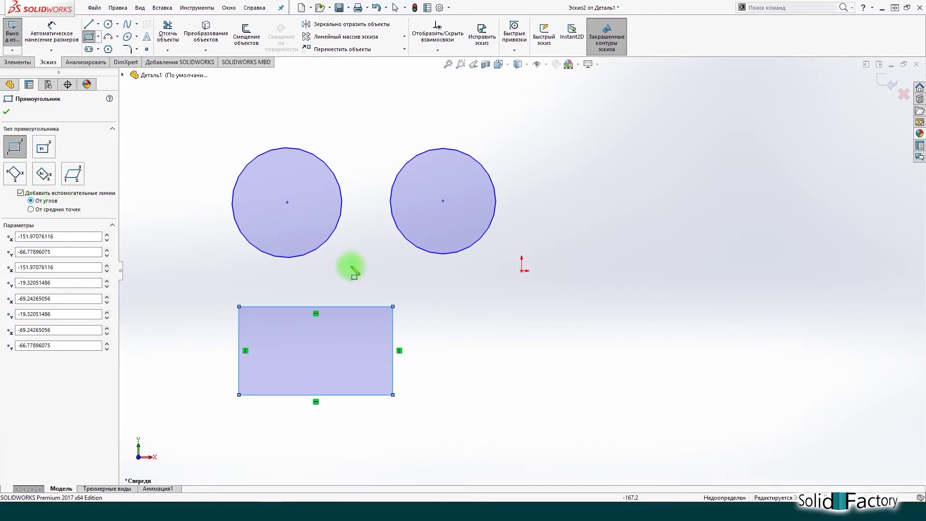
pyautogui.click(462, 303)
pyautogui.click(610, 402)
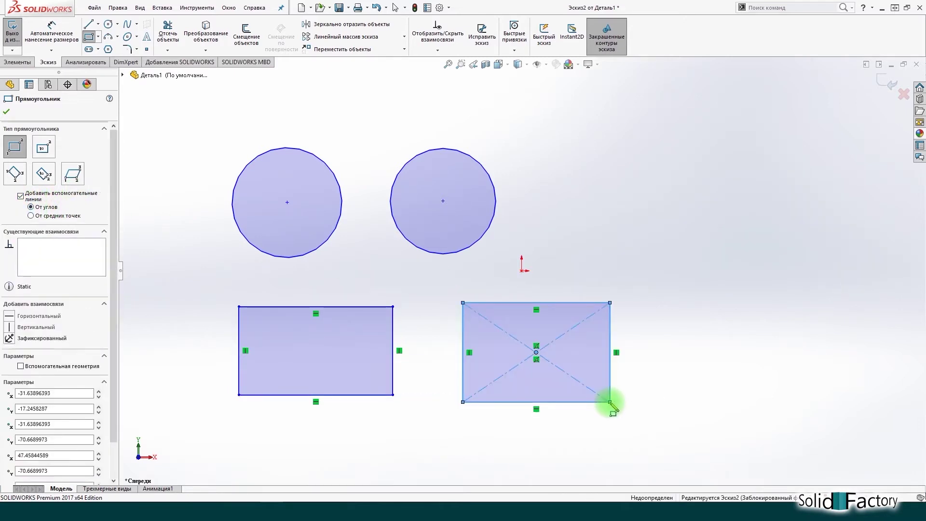
# Step: Add a centre-point rectangle with midpoint construction lines to the right of the others
pyautogui.click(69, 216)
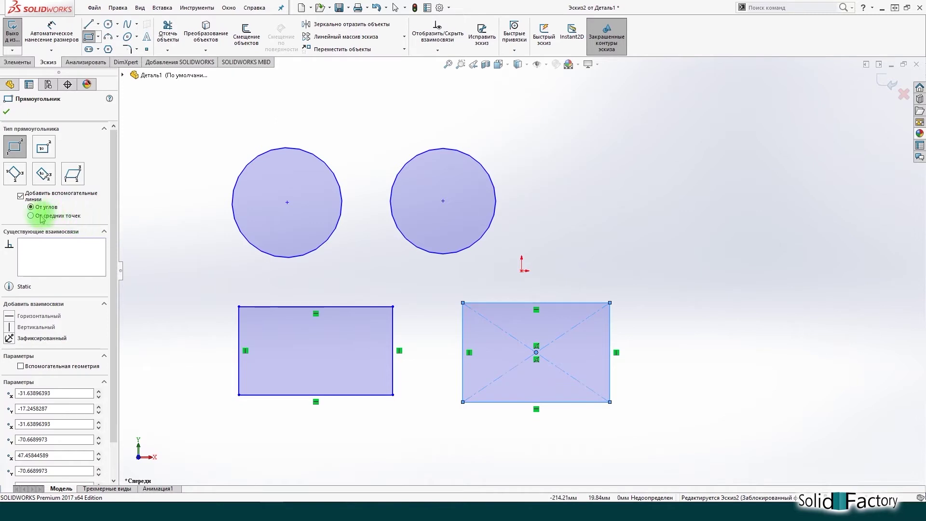
pyautogui.click(648, 303)
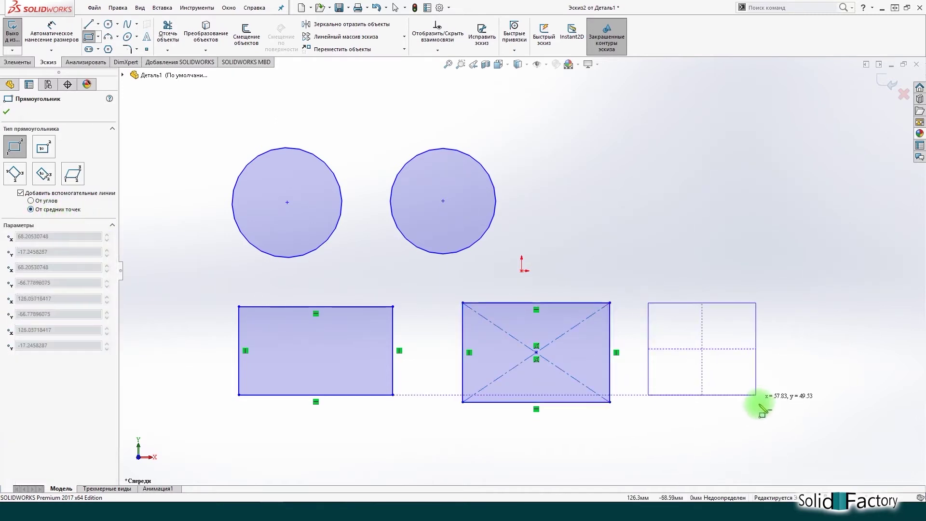
pyautogui.click(788, 402)
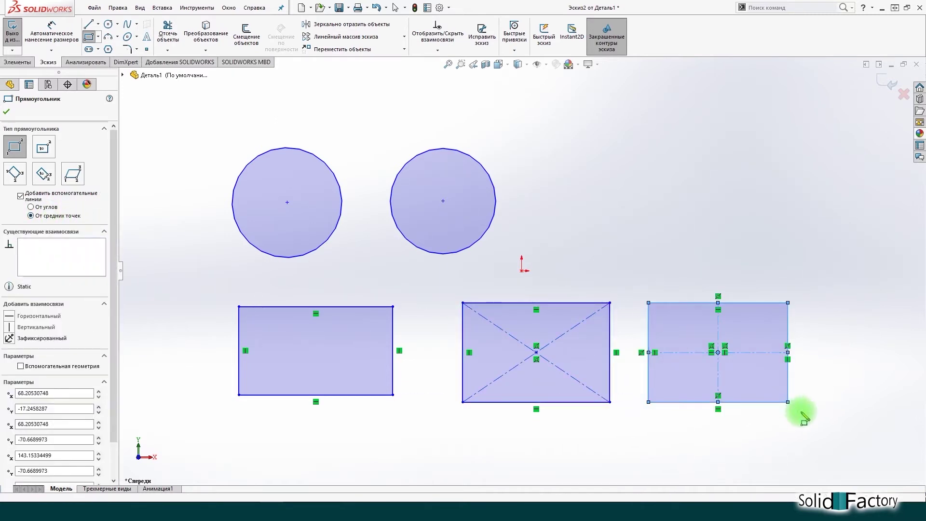
pyautogui.press('Escape')
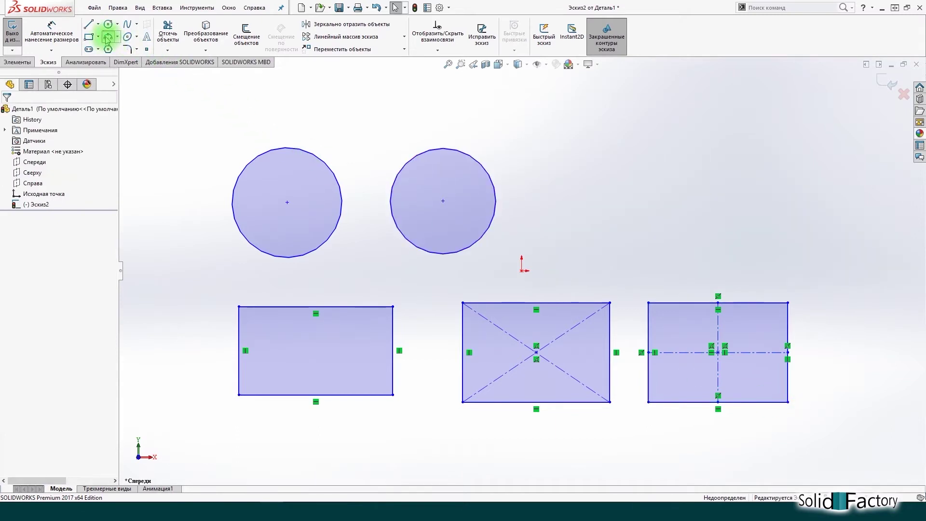
# Step: Draw a centre-point arc above the rectangles
pyautogui.click(107, 38)
pyautogui.click(15, 147)
pyautogui.click(639, 206)
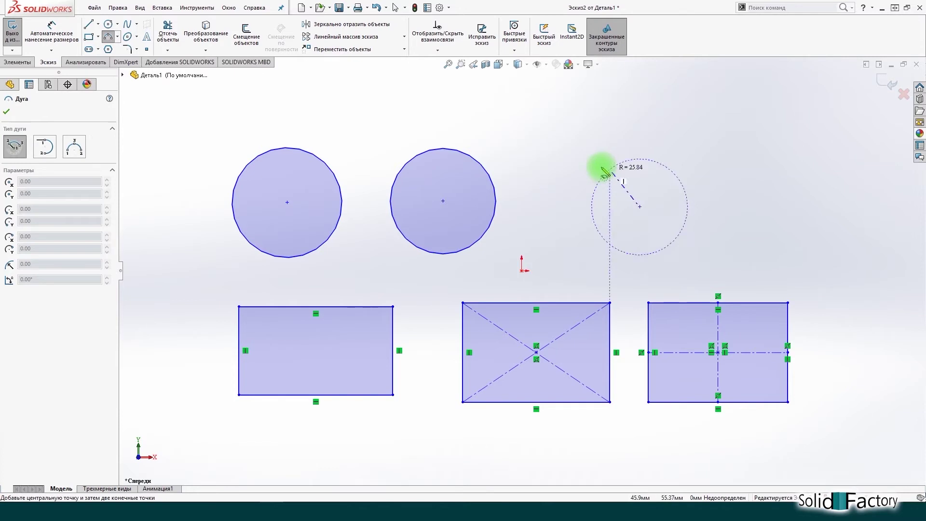
pyautogui.click(583, 166)
pyautogui.click(707, 188)
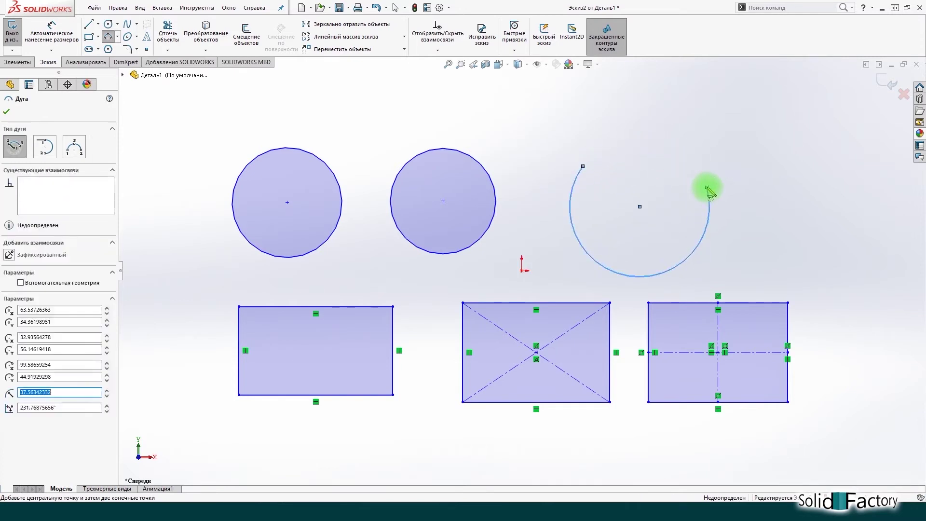
# Step: Draw a three-point arc to the right of the centre-point arc
pyautogui.click(83, 150)
pyautogui.click(681, 127)
pyautogui.click(826, 194)
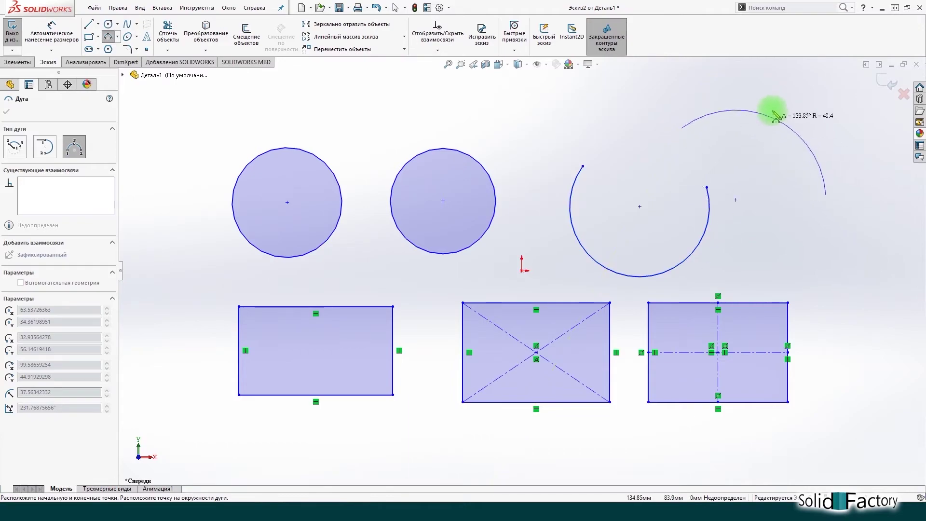
pyautogui.click(774, 110)
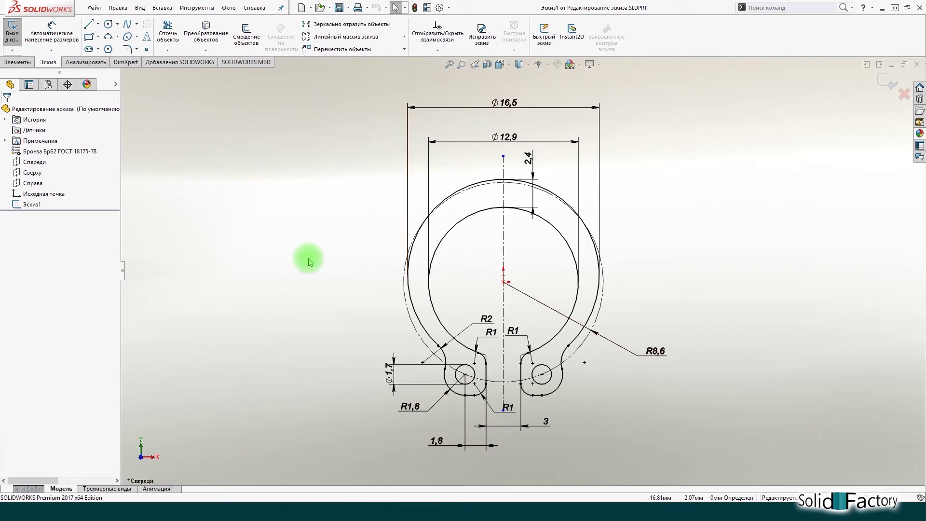
# Step: Exit the ring sketch, then hide Эскиз1 and show it again
pyautogui.click(886, 85)
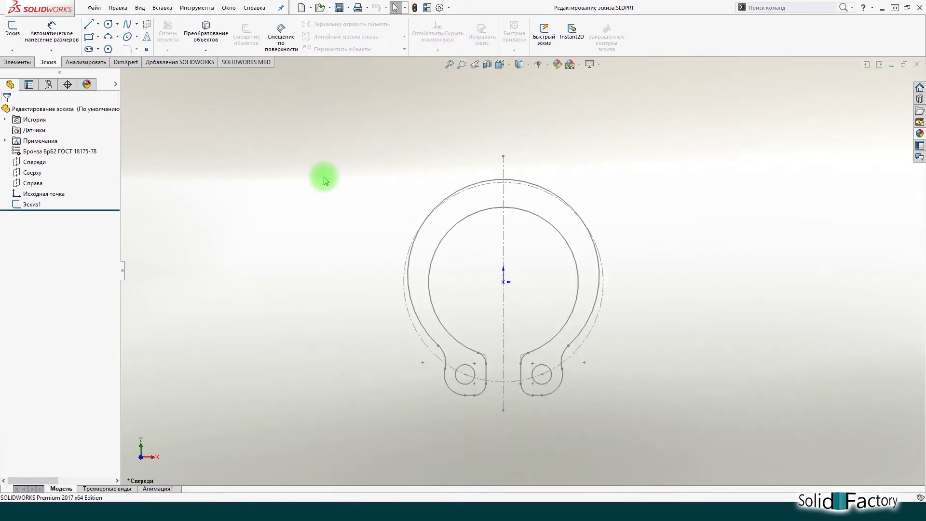
pyautogui.click(80, 208)
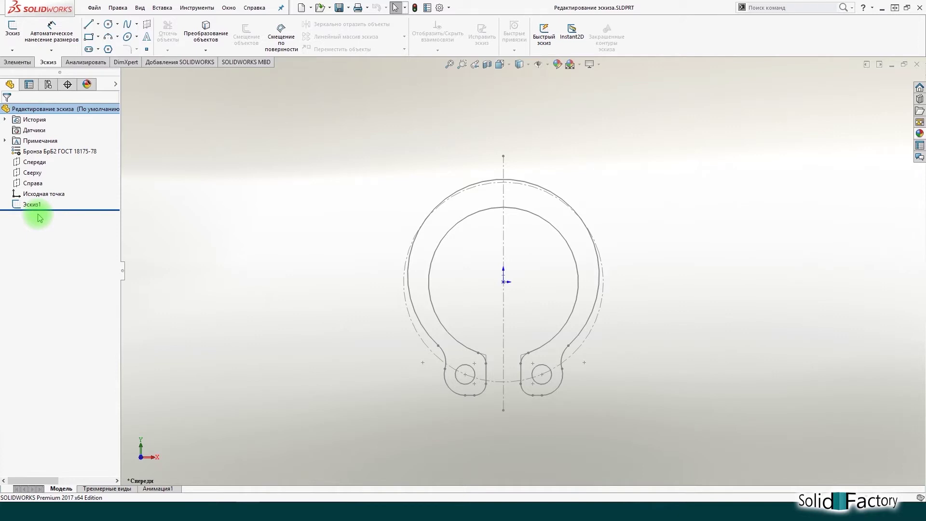
pyautogui.rightClick(38, 204)
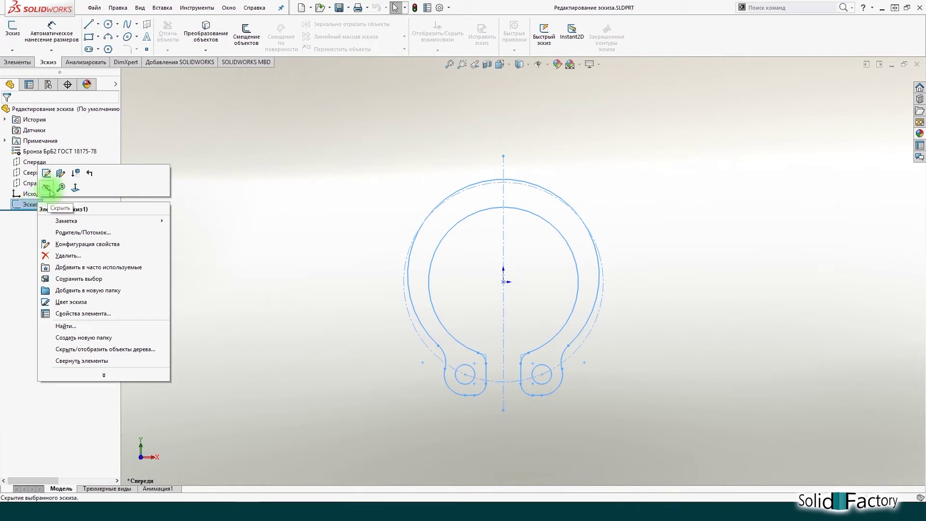
pyautogui.click(50, 191)
pyautogui.rightClick(43, 204)
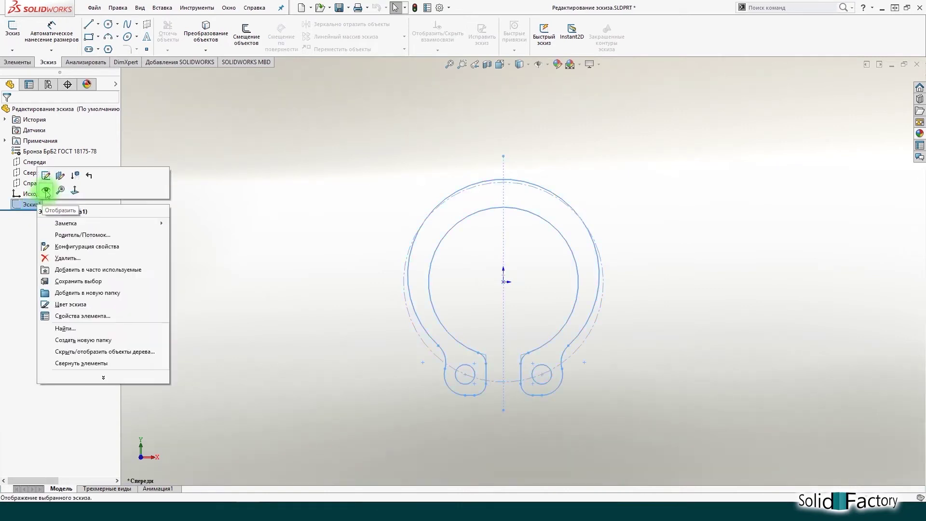
pyautogui.click(46, 191)
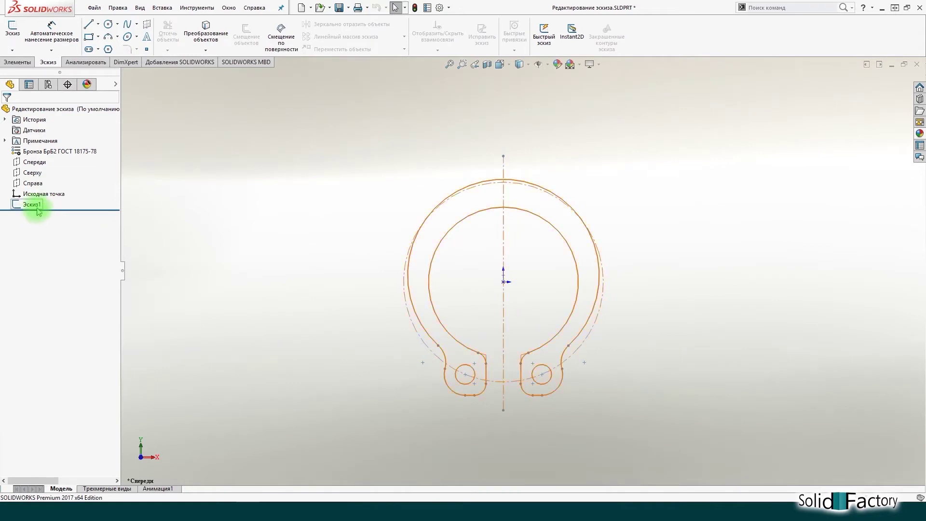
# Step: Zoom to fit Эскиз1 in the window and open its Edit Sketch Plane settings
pyautogui.rightClick(38, 207)
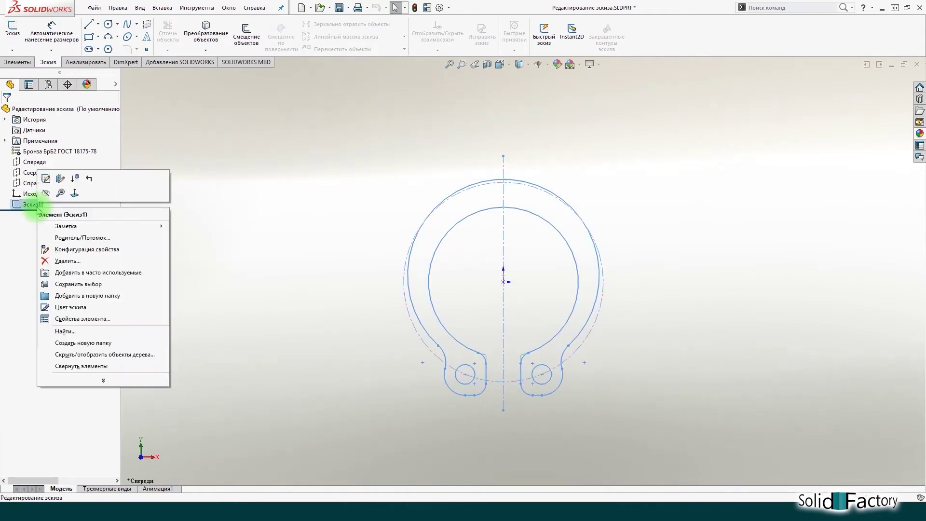
pyautogui.click(61, 194)
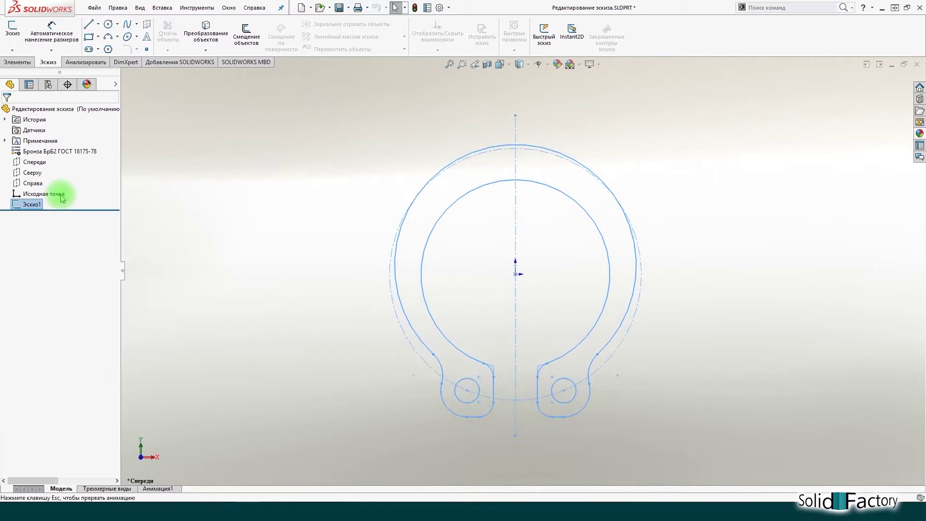
pyautogui.rightClick(39, 208)
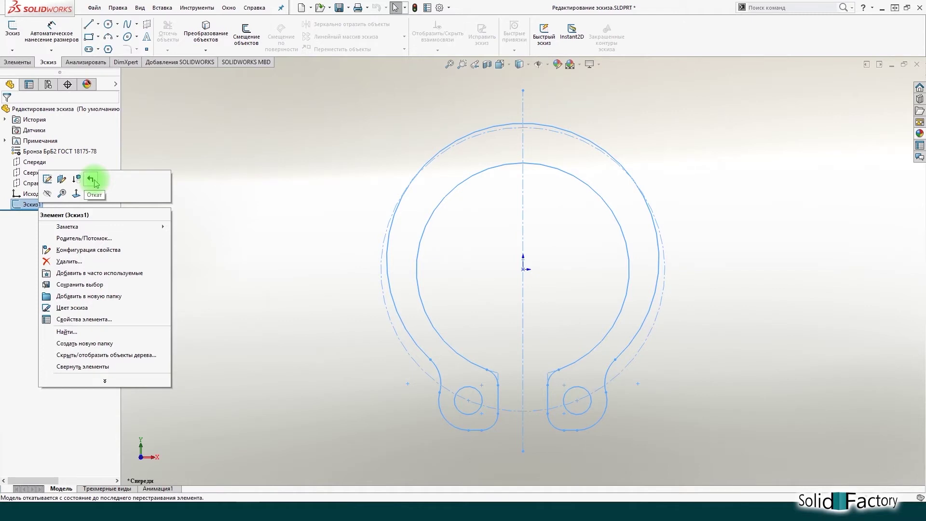
pyautogui.click(62, 182)
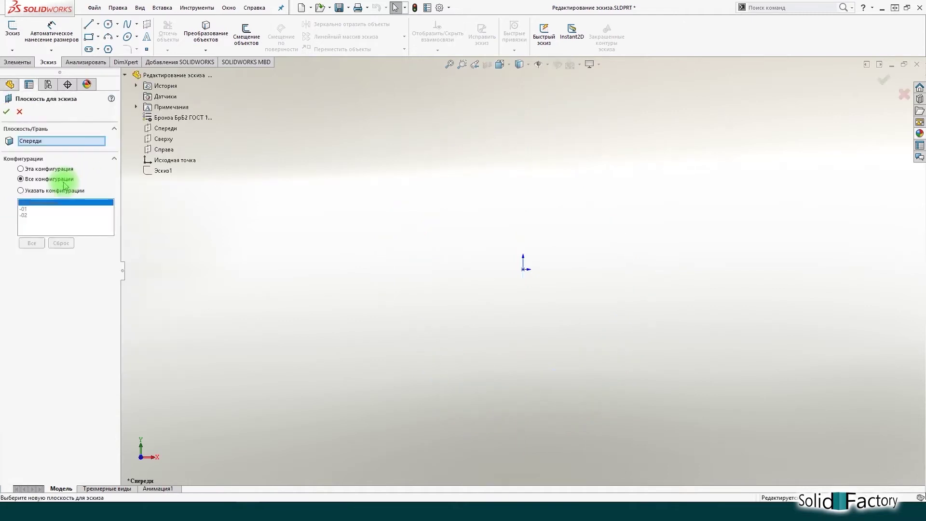
# Step: Move Эскиз1 onto the Сверху plane, view it from the Bottom, and reopen it for editing
pyautogui.click(147, 140)
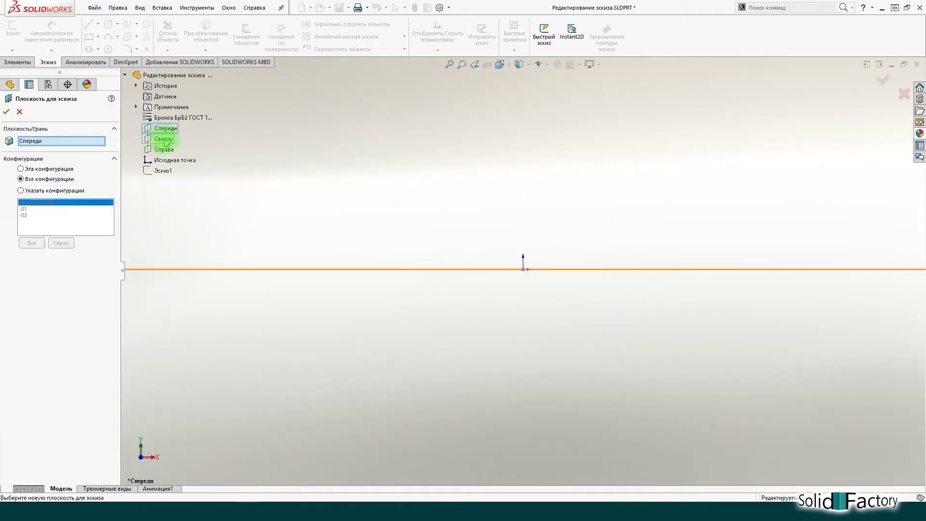
pyautogui.click(6, 112)
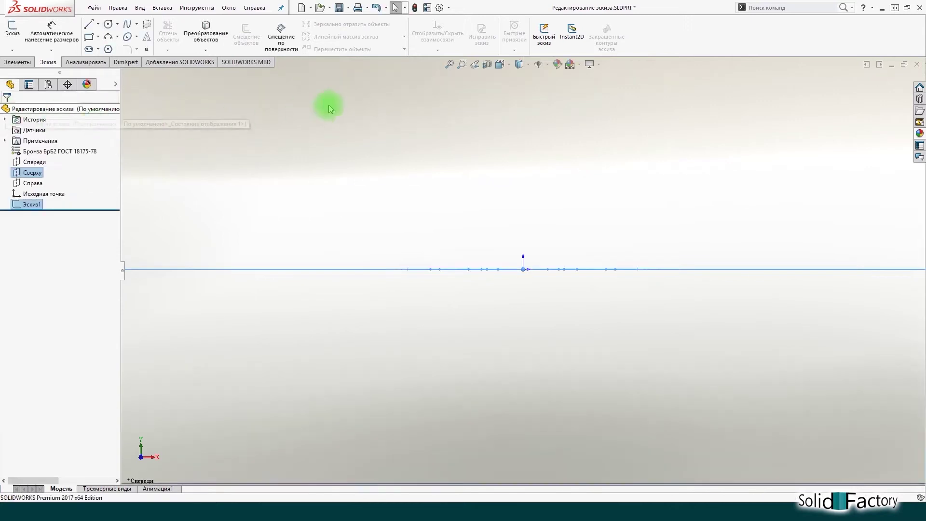
pyautogui.click(499, 64)
pyautogui.click(514, 118)
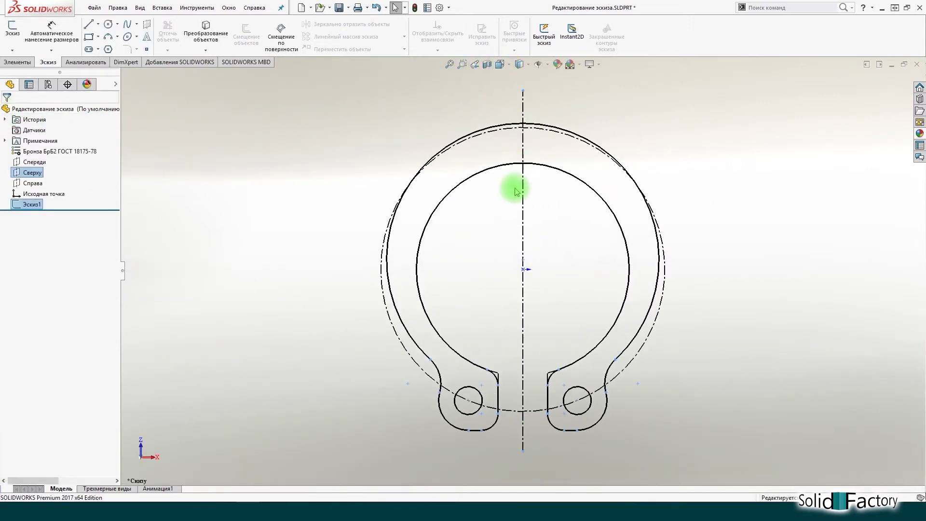
pyautogui.rightClick(21, 208)
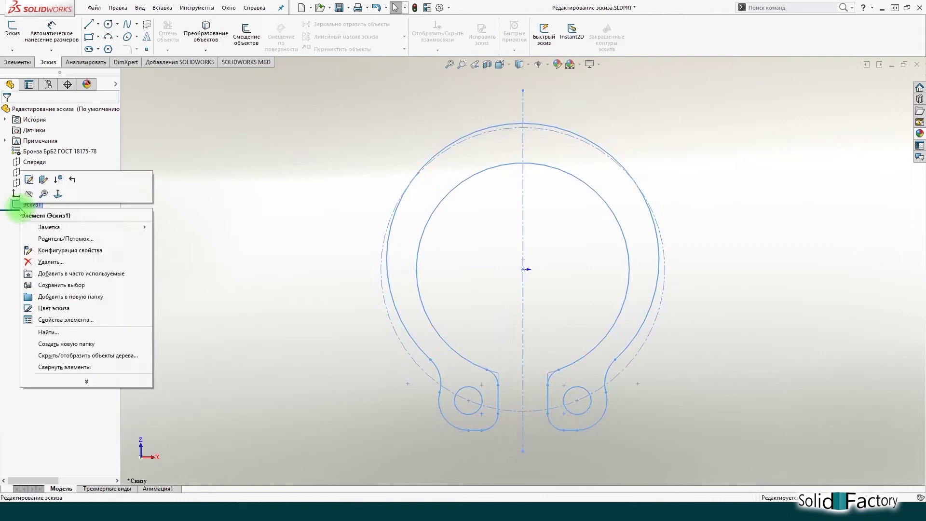
pyautogui.click(30, 181)
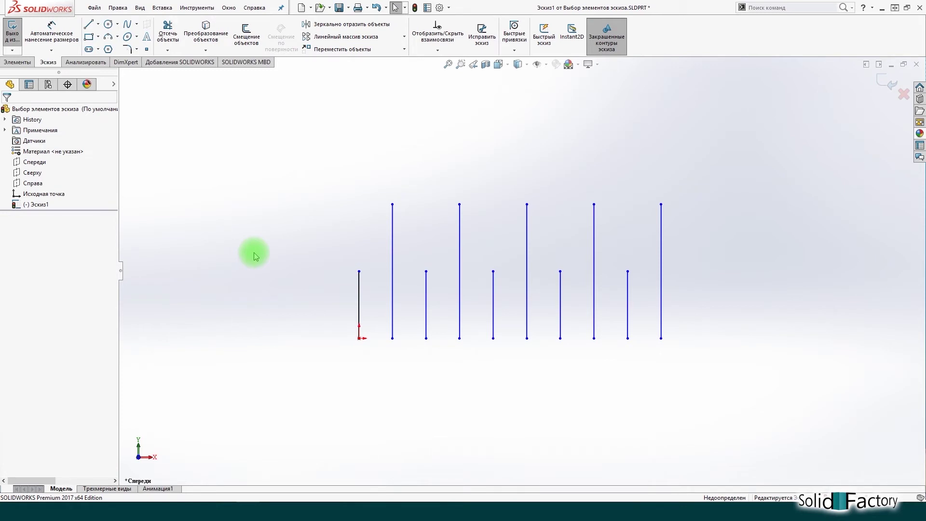
pyautogui.click(359, 292)
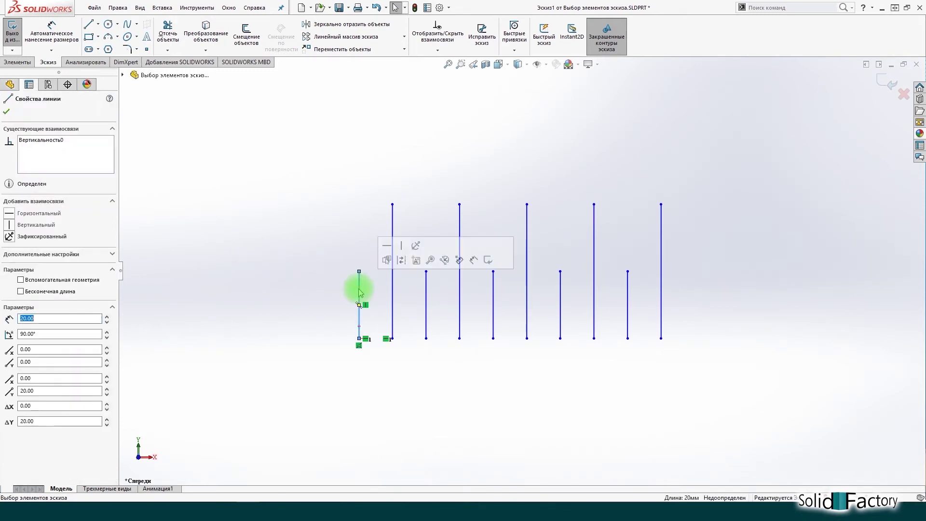
pyautogui.click(330, 291)
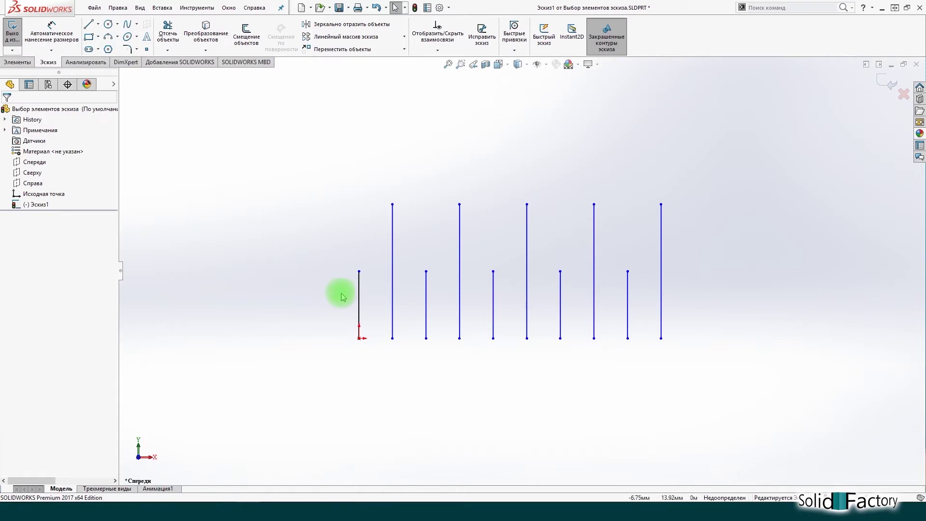
pyautogui.keyDown('ctrl'); pyautogui.click(358, 293); pyautogui.keyUp('ctrl')
pyautogui.keyDown('ctrl'); pyautogui.click(392, 295); pyautogui.keyUp('ctrl')
pyautogui.keyDown('ctrl'); pyautogui.click(426, 294); pyautogui.keyUp('ctrl')
pyautogui.keyDown('ctrl'); pyautogui.click(459, 297); pyautogui.keyUp('ctrl')
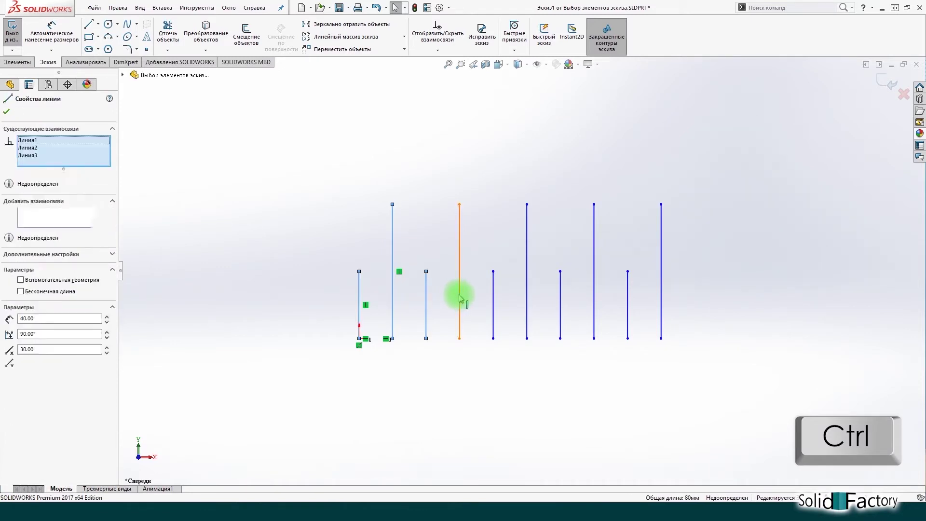
pyautogui.keyDown('ctrl'); pyautogui.click(460, 297); pyautogui.keyUp('ctrl')
pyautogui.keyDown('ctrl'); pyautogui.click(426, 295); pyautogui.keyUp('ctrl')
pyautogui.keyDown('ctrl'); pyautogui.click(392, 297); pyautogui.keyUp('ctrl')
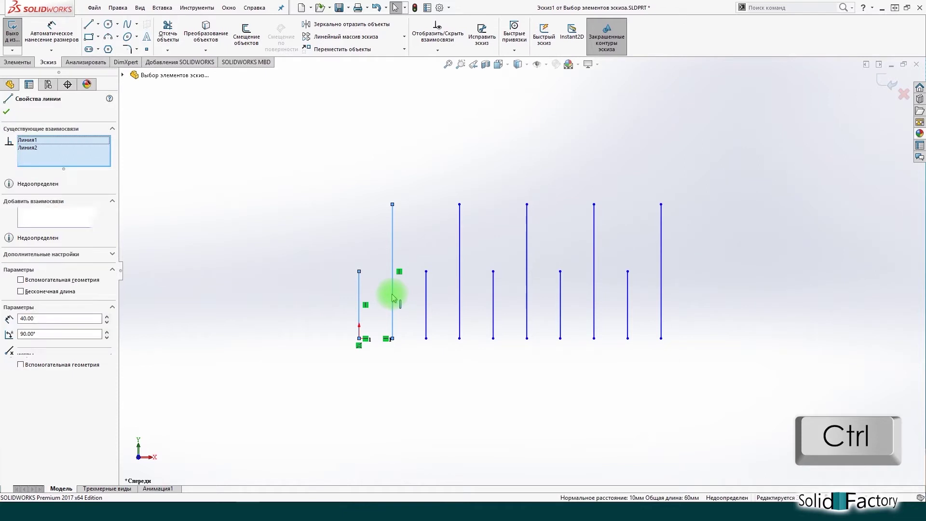
pyautogui.click(322, 290)
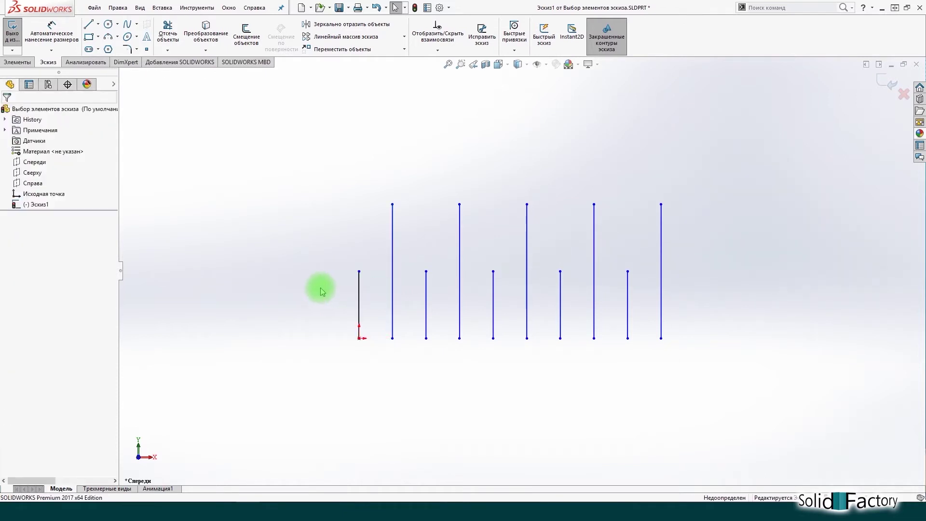
pyautogui.keyDown('shift'); pyautogui.click(359, 290); pyautogui.keyUp('shift')
pyautogui.keyDown('shift'); pyautogui.click(426, 297); pyautogui.keyUp('shift')
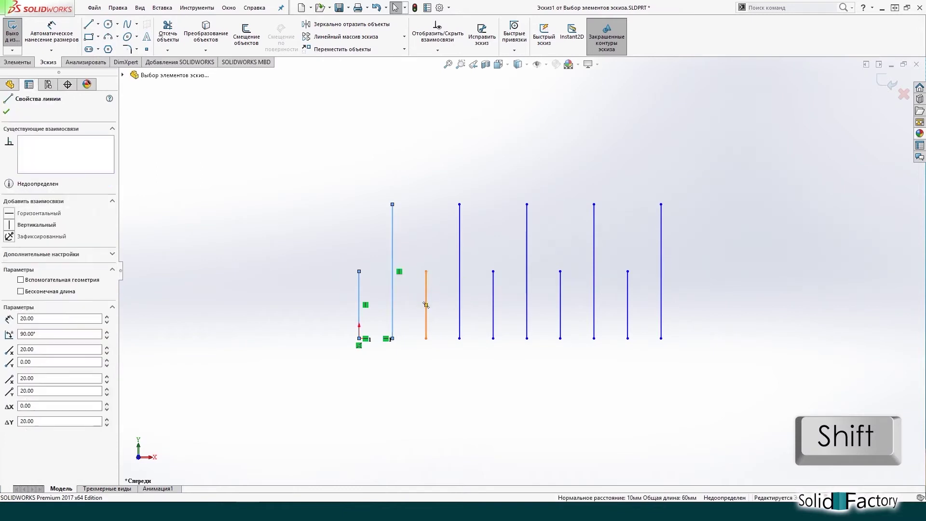
pyautogui.keyDown('shift'); pyautogui.click(459, 272); pyautogui.keyUp('shift')
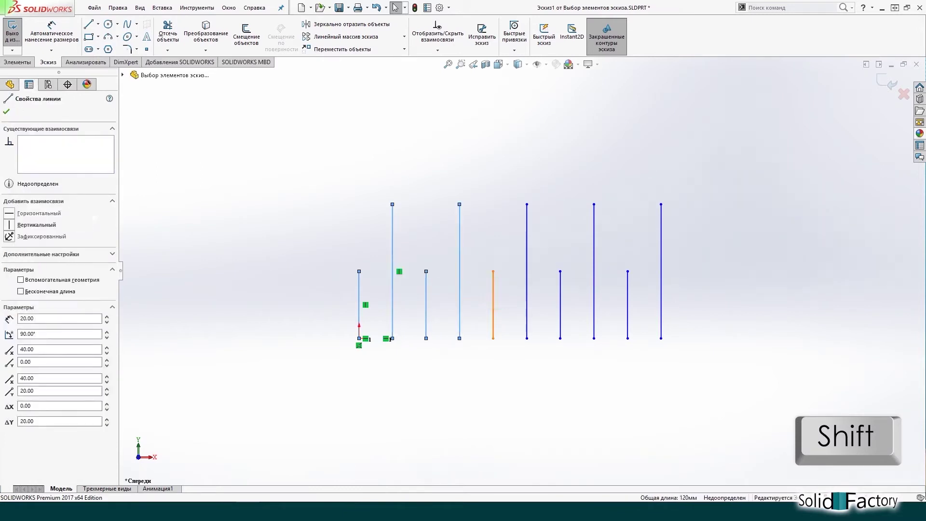
pyautogui.keyDown('shift'); pyautogui.click(493, 296); pyautogui.keyUp('shift')
pyautogui.click(478, 303)
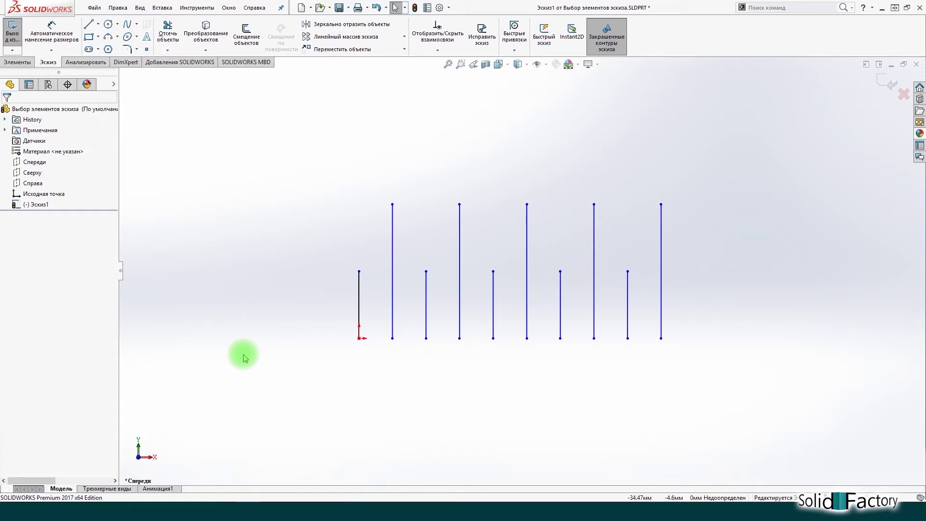
# Step: Window-select the five short lines, then crossing-select all ten lines and clear the selection
pyautogui.moveTo(243, 354)
pyautogui.mouseDown()
pyautogui.moveTo(184, 145)
pyautogui.moveTo(249, 156)
pyautogui.moveTo(149, 157)
pyautogui.moveTo(166, 161)
pyautogui.mouseUp()
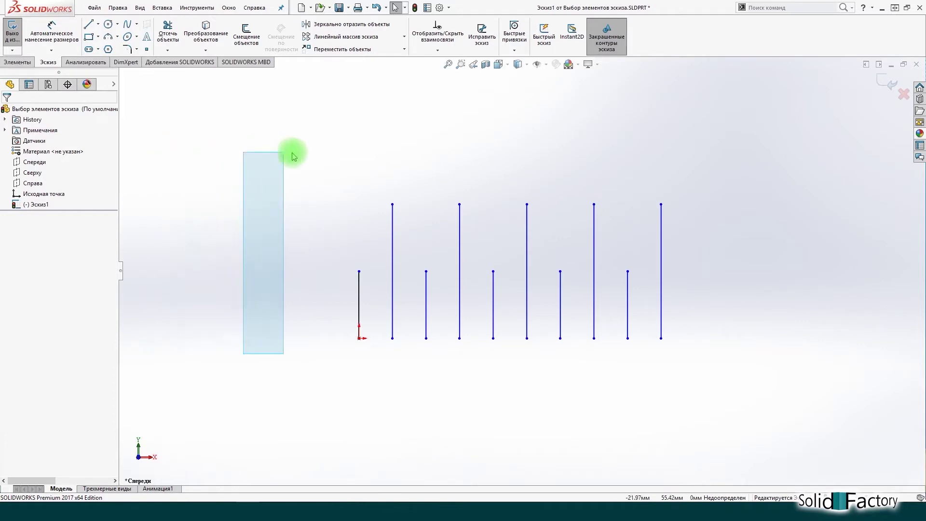
pyautogui.moveTo(166, 161)
pyautogui.mouseDown()
pyautogui.moveTo(254, 149)
pyautogui.moveTo(341, 153)
pyautogui.mouseUp()
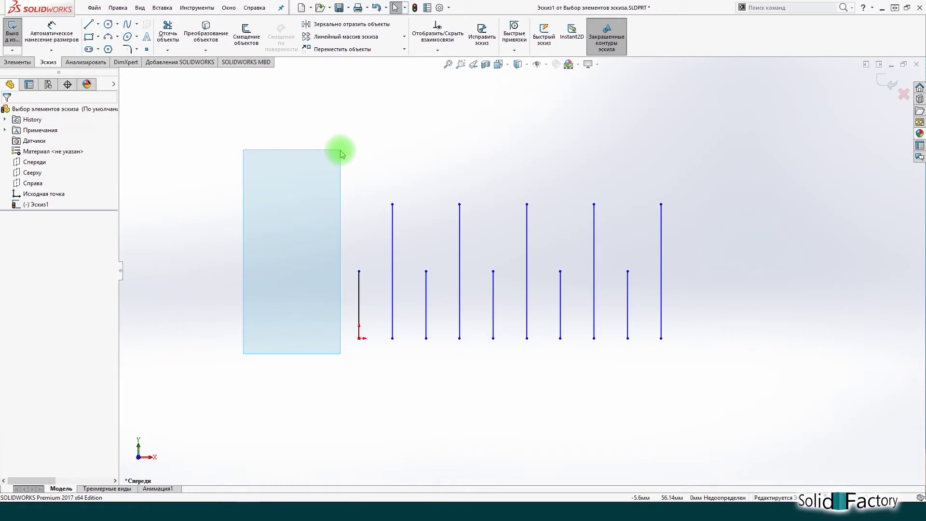
pyautogui.moveTo(340, 154)
pyautogui.mouseDown()
pyautogui.moveTo(455, 248)
pyautogui.moveTo(768, 255)
pyautogui.mouseUp()
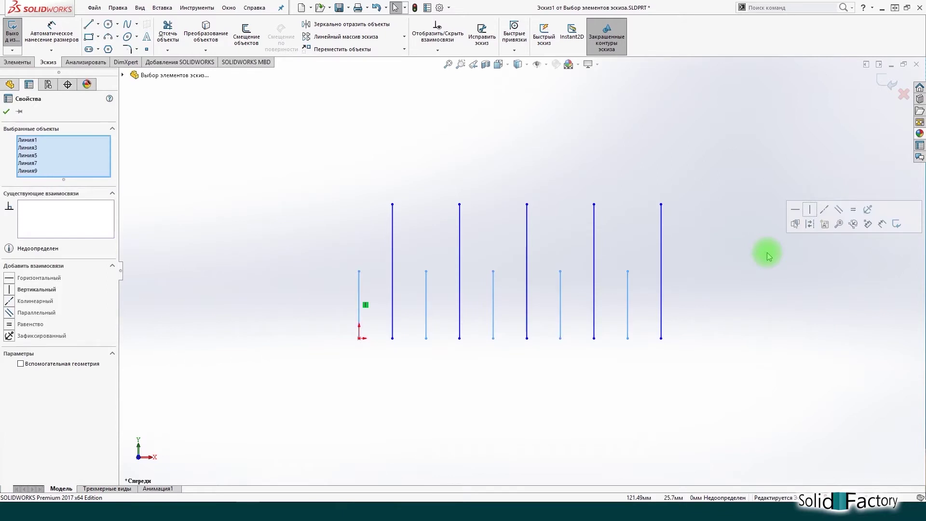
pyautogui.click(768, 255)
pyautogui.moveTo(774, 388)
pyautogui.mouseDown()
pyautogui.moveTo(757, 276)
pyautogui.moveTo(647, 171)
pyautogui.moveTo(325, 165)
pyautogui.moveTo(250, 250)
pyautogui.moveTo(273, 242)
pyautogui.mouseUp()
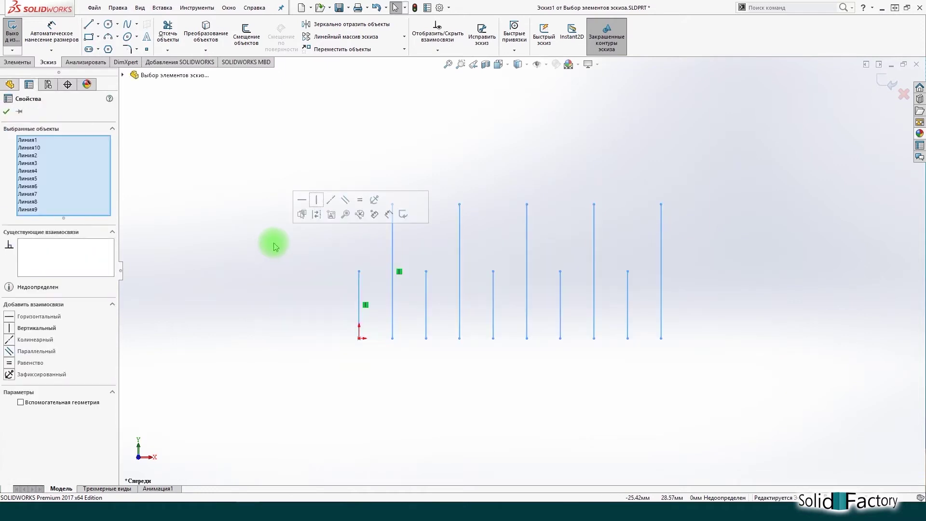
pyautogui.click(273, 246)
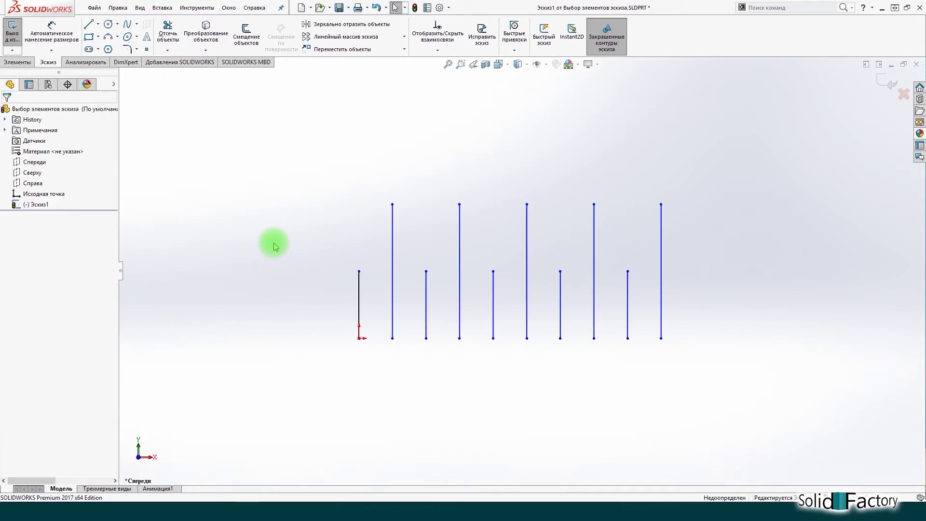
# Step: Switch to lasso selection and lasso one of the vertical lines
pyautogui.rightClick(275, 247)
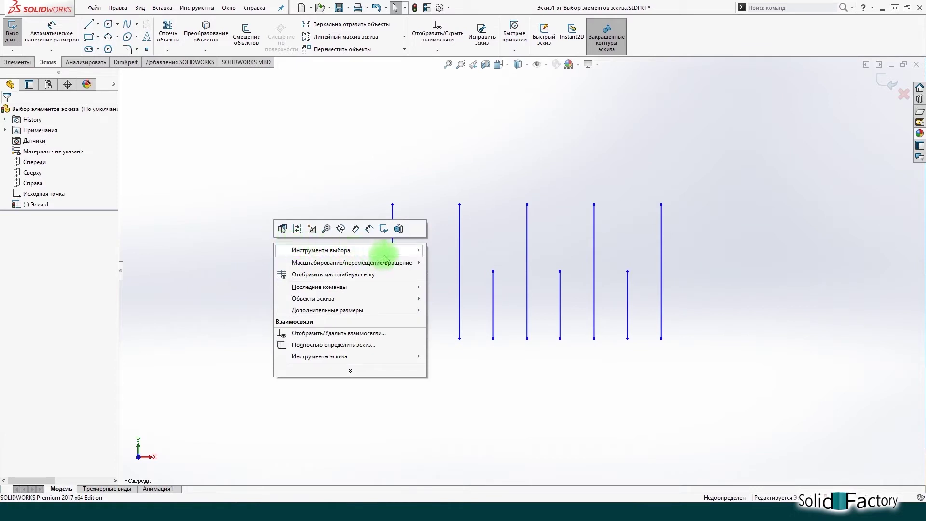
pyautogui.moveTo(320, 250)
pyautogui.click(462, 263)
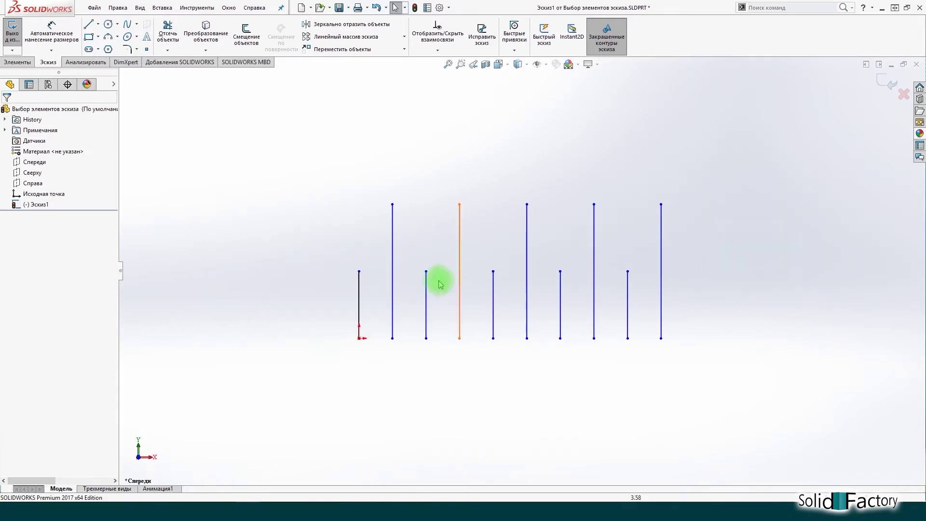
pyautogui.moveTo(324, 366)
pyautogui.mouseDown()
pyautogui.moveTo(380, 300)
pyautogui.moveTo(407, 354)
pyautogui.moveTo(424, 217)
pyautogui.moveTo(479, 209)
pyautogui.moveTo(484, 319)
pyautogui.moveTo(369, 408)
pyautogui.mouseUp()
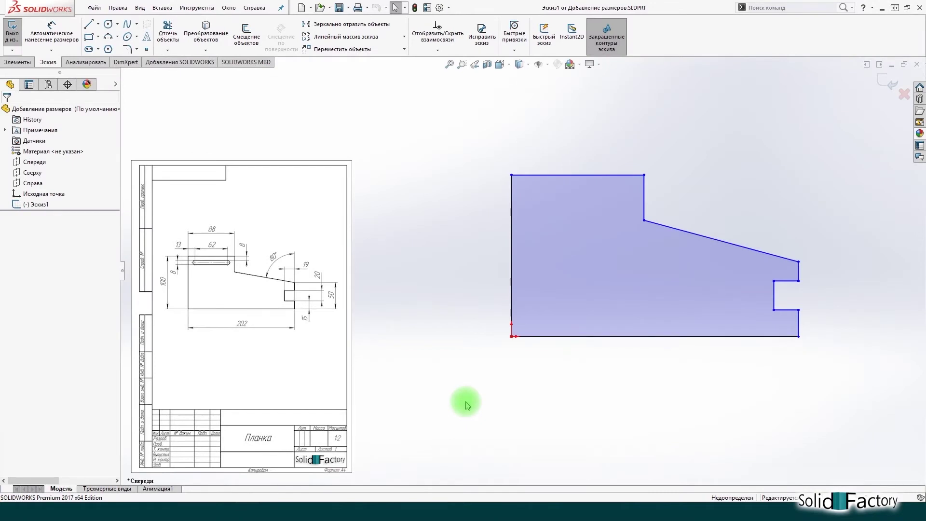
# Step: Dimension the plank profile's bottom edge, changing 105.55 to 202 mm
pyautogui.click(197, 7)
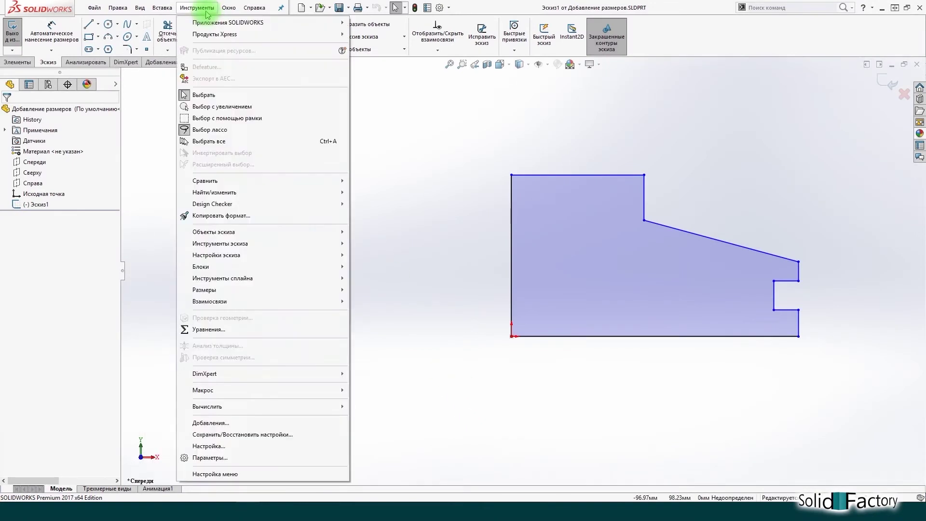
pyautogui.moveTo(210, 290)
pyautogui.click(155, 139)
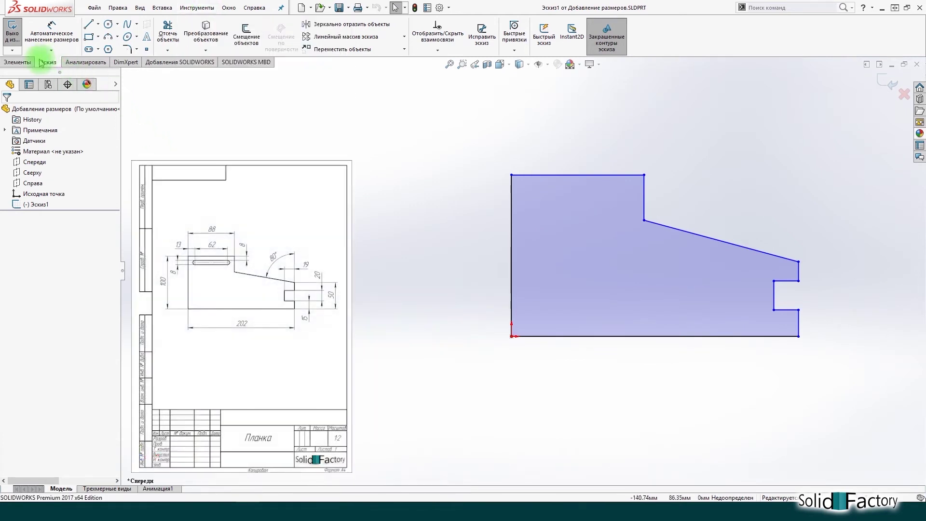
pyautogui.click(55, 37)
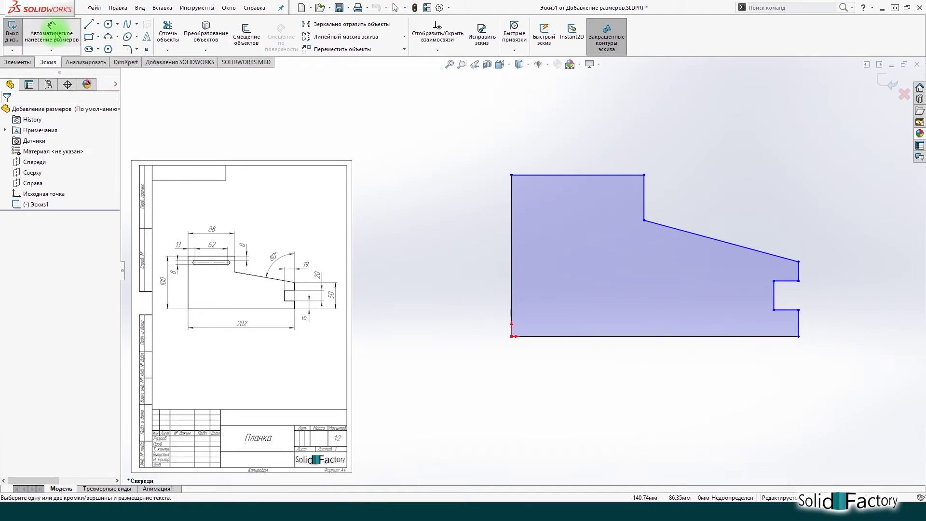
pyautogui.click(581, 337)
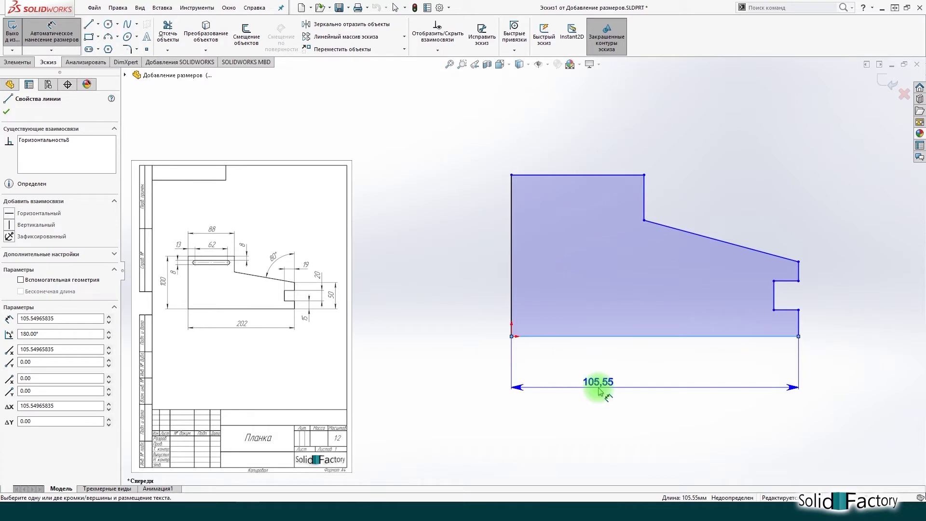
pyautogui.click(598, 391)
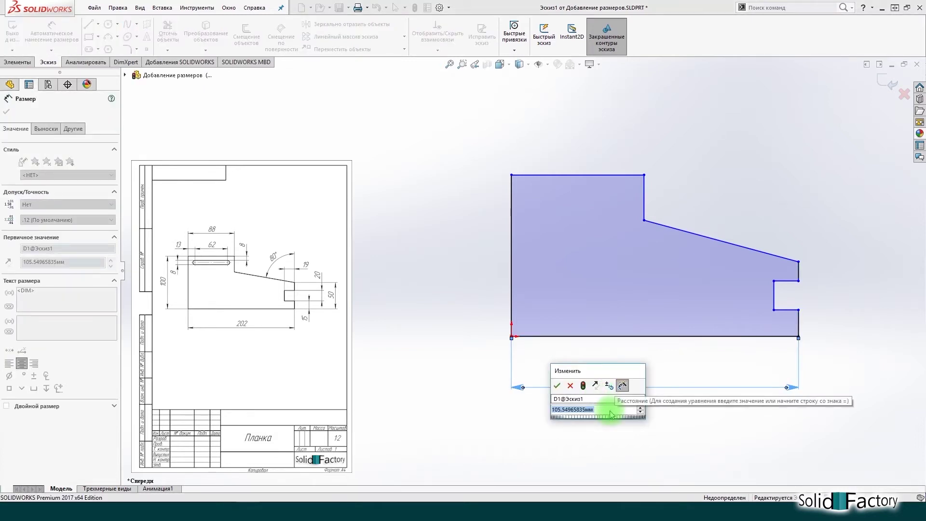
pyautogui.write('20')
pyautogui.press('Return')
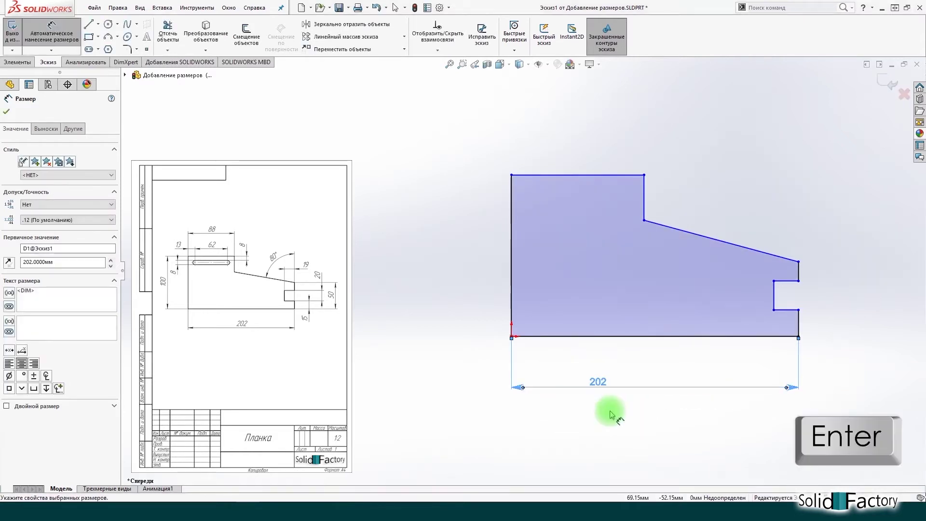
# Step: Dimension the left edge height as 100 and the top edge length as 88
pyautogui.click(512, 295)
pyautogui.click(447, 288)
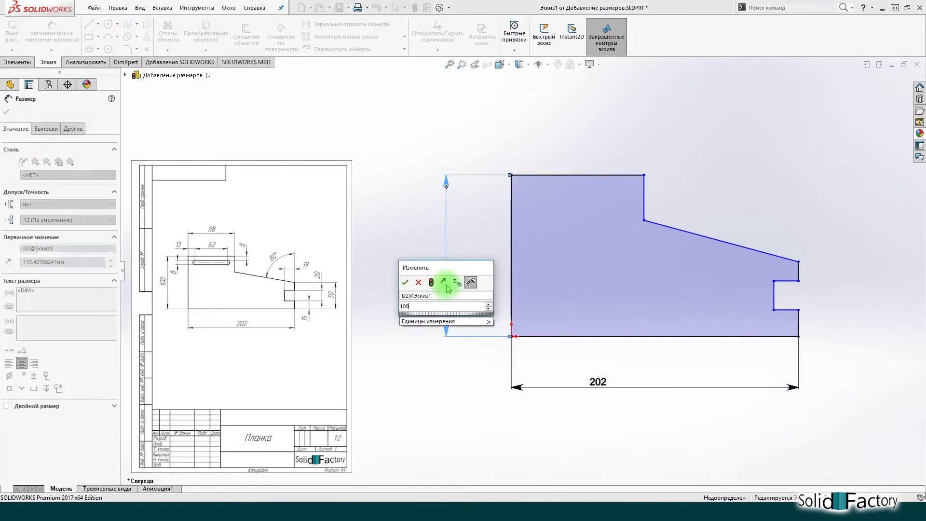
pyautogui.write('100')
pyautogui.press('Return')
pyautogui.click(537, 193)
pyautogui.click(542, 156)
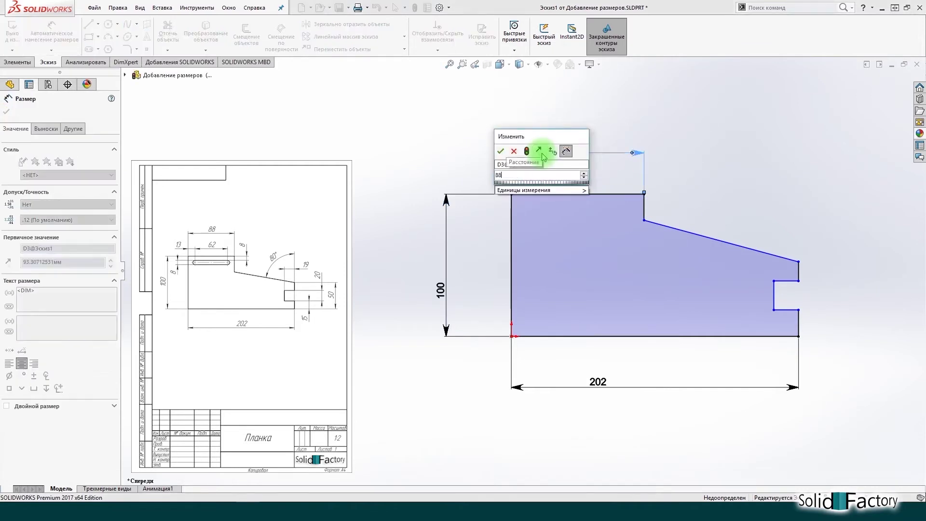
pyautogui.press('Return')
pyautogui.write('88')
pyautogui.press('Return')
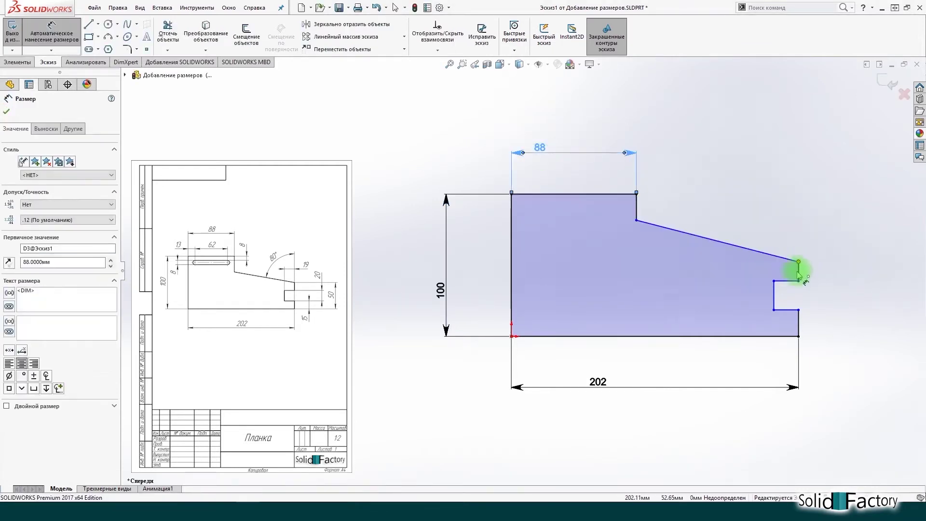
# Step: Add the 50 right-side height and the 15 lower-right edge length
pyautogui.click(797, 262)
pyautogui.click(789, 338)
pyautogui.click(853, 303)
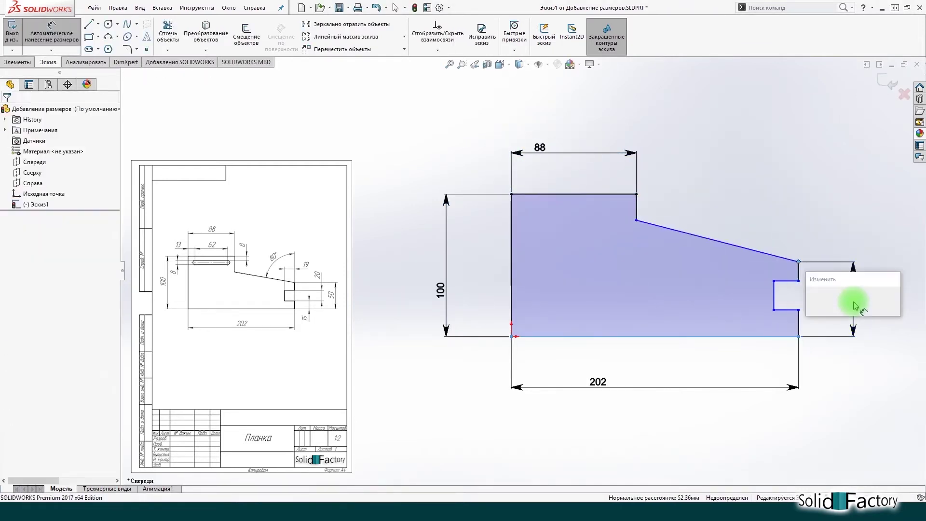
pyautogui.write('50')
pyautogui.press('Return')
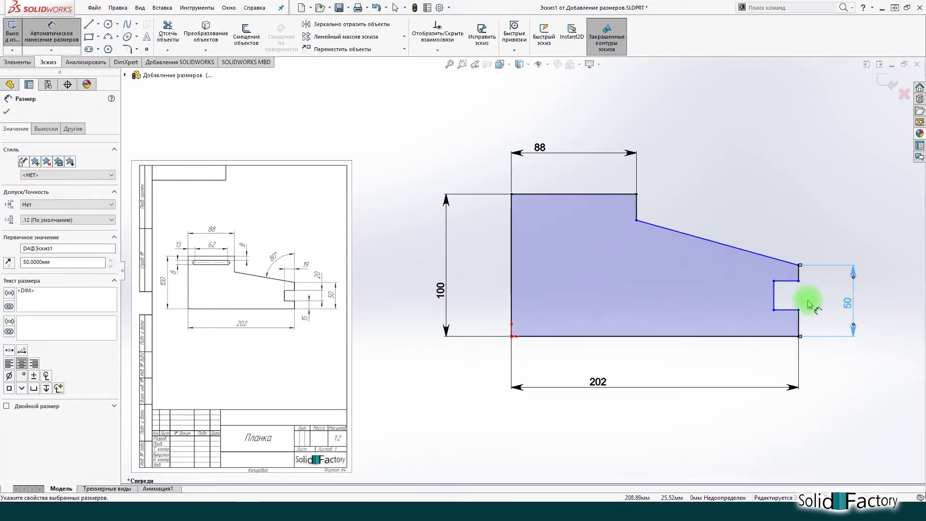
pyautogui.click(801, 326)
pyautogui.click(828, 365)
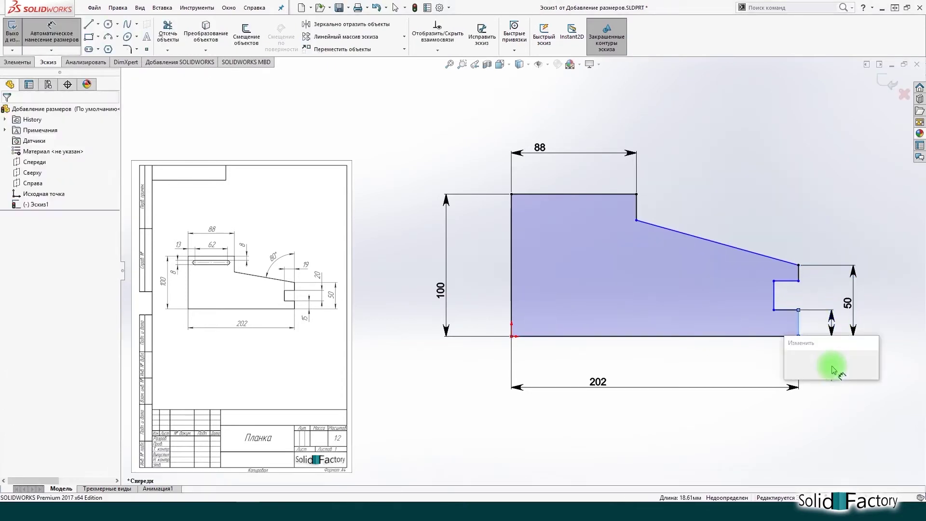
pyautogui.write('15')
pyautogui.press('Return')
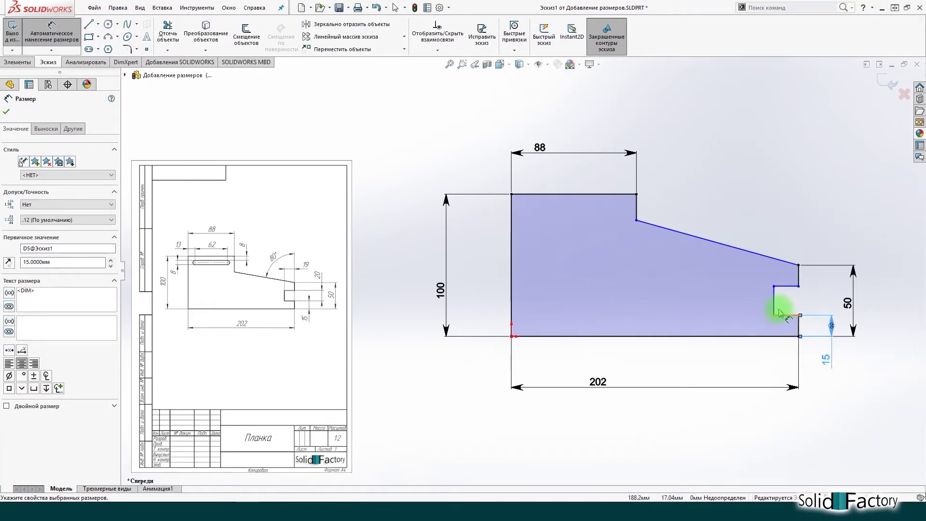
# Step: Dimension the notch with a 20 width and 19 depth
pyautogui.click(774, 305)
pyautogui.click(834, 233)
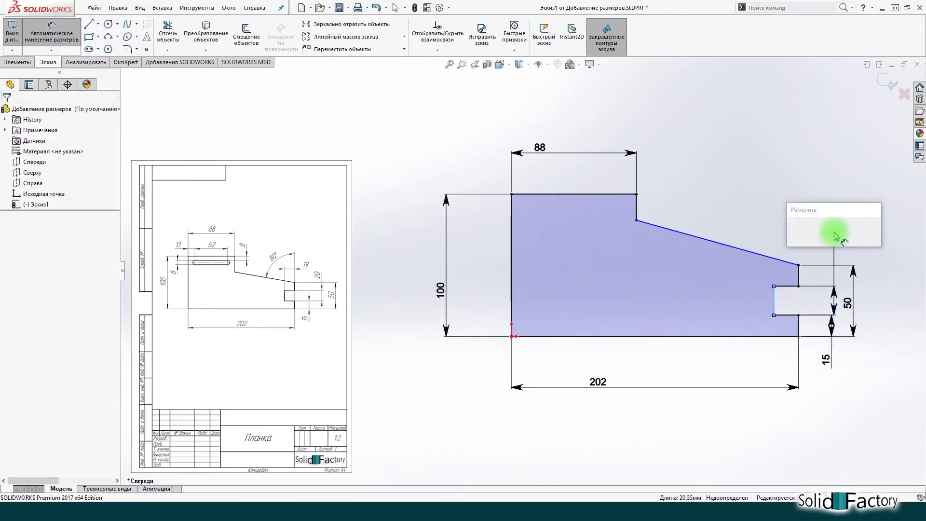
pyautogui.write('20.0000мм')
pyautogui.press('Return')
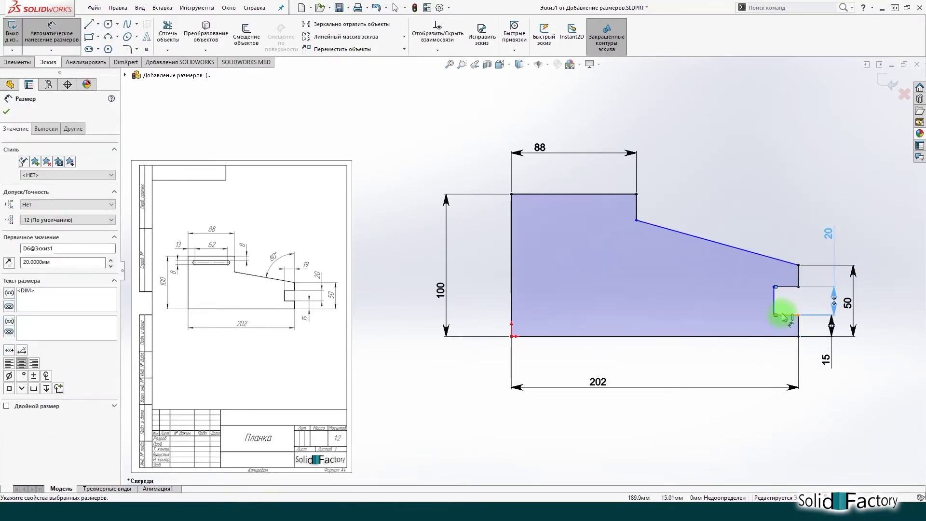
pyautogui.click(791, 286)
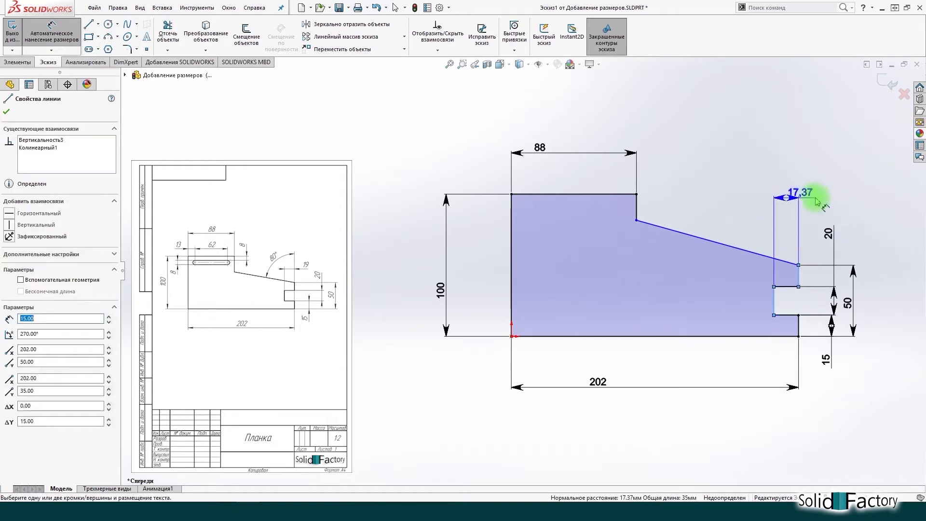
pyautogui.click(850, 202)
pyautogui.write('19')
pyautogui.press('Return')
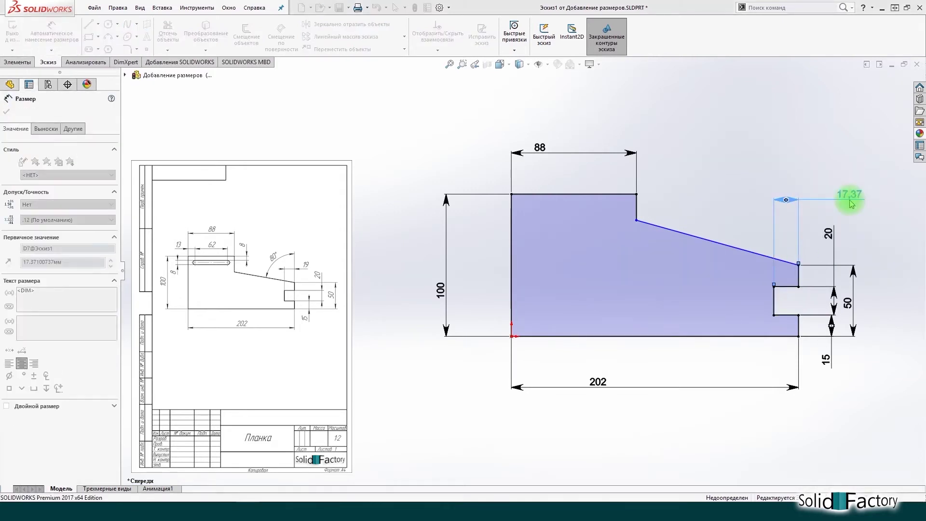
pyautogui.press('Escape')
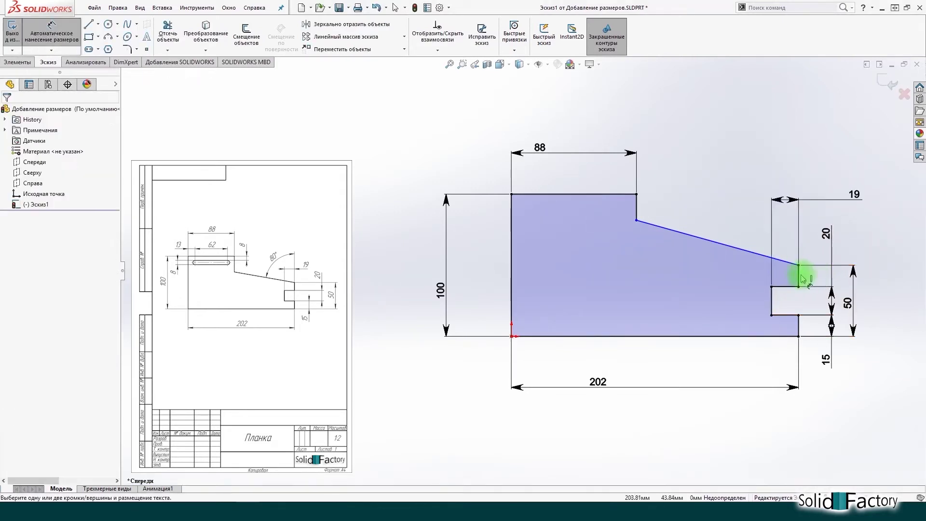
# Step: Add an 80° angle dimension to the slanted edge and stop dimensioning
pyautogui.click(778, 266)
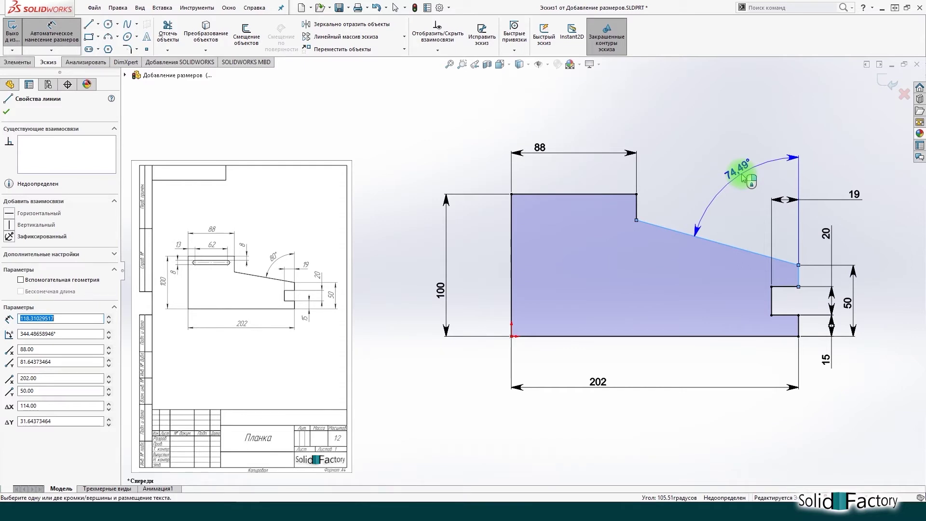
pyautogui.click(743, 178)
pyautogui.write('80')
pyautogui.press('Return')
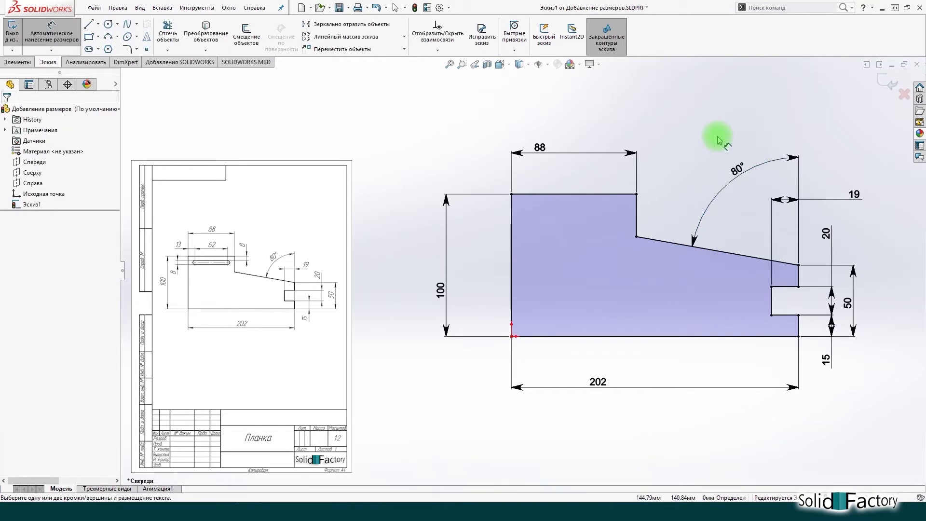
pyautogui.press('Escape')
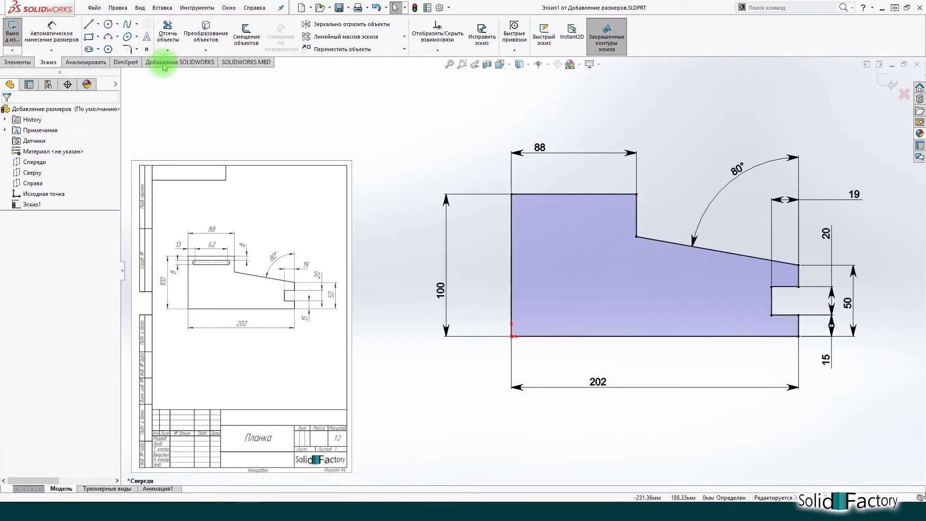
# Step: Sketch a straight slot near the top-left with centre-to-centre dimensions 60.04 and 13.57 wide
pyautogui.click(90, 49)
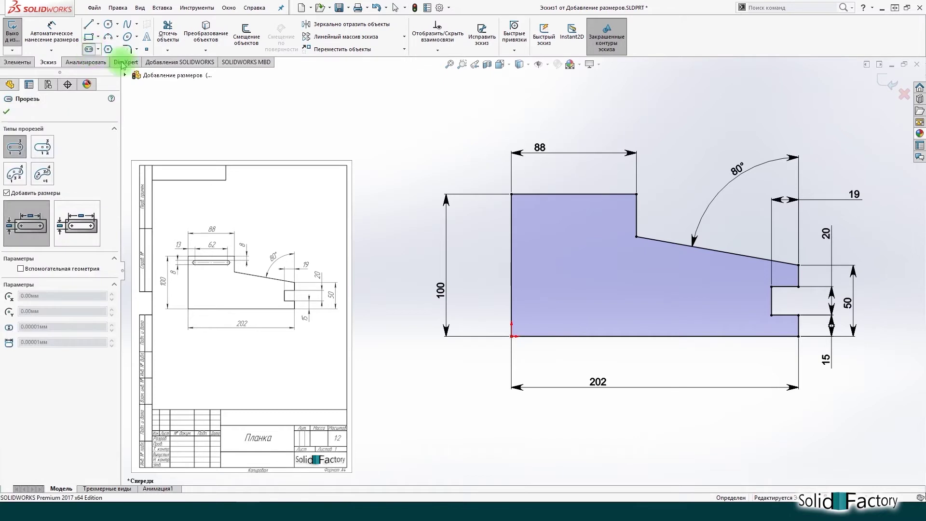
pyautogui.click(619, 223)
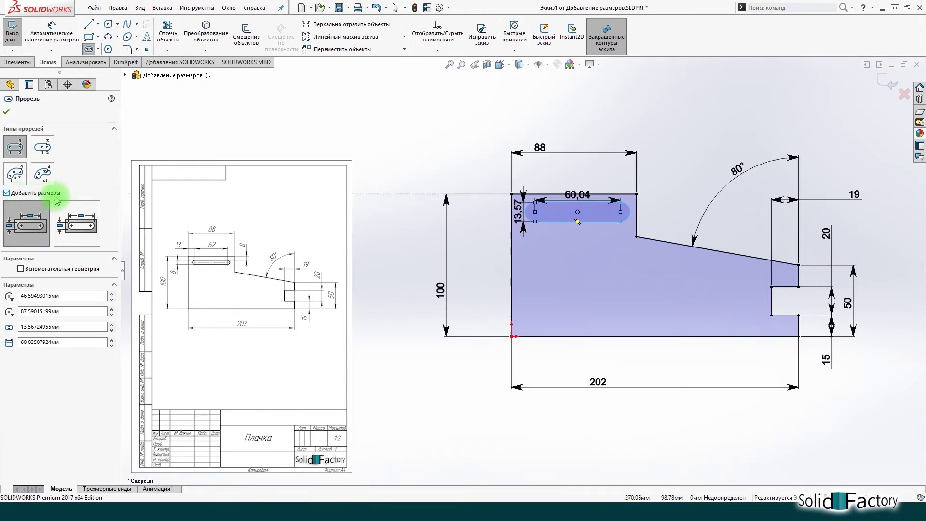
pyautogui.click(31, 229)
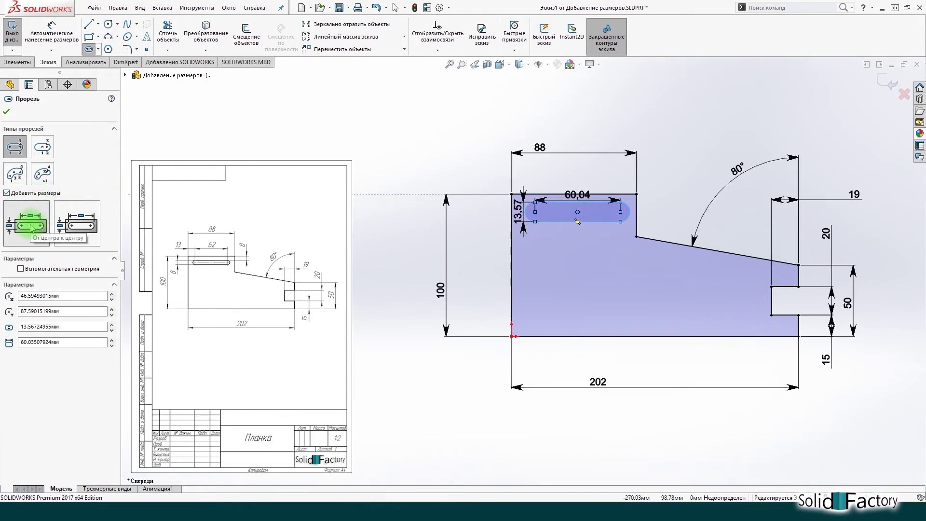
pyautogui.click(81, 229)
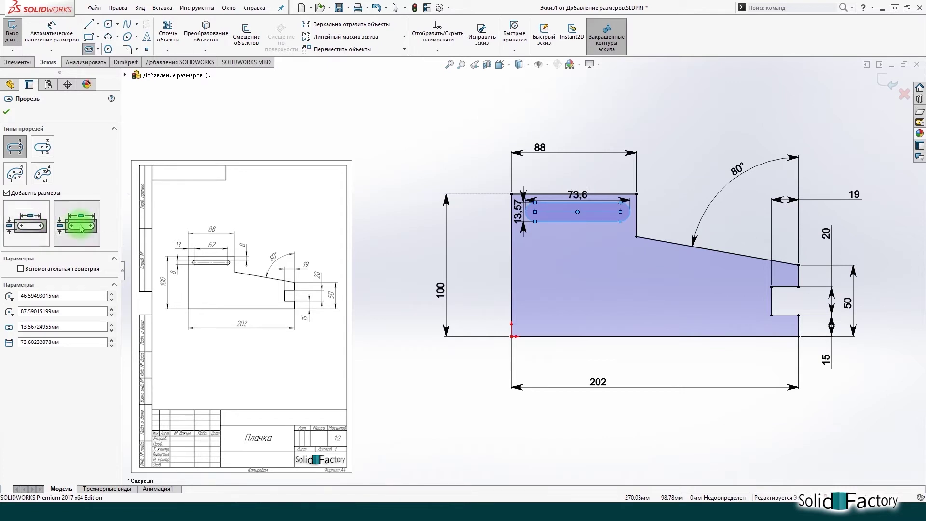
pyautogui.click(28, 225)
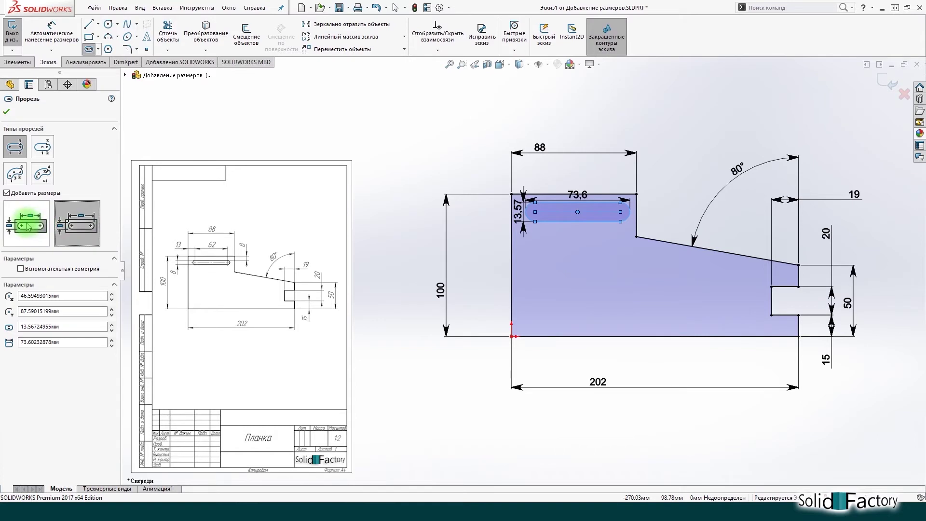
pyautogui.click(6, 112)
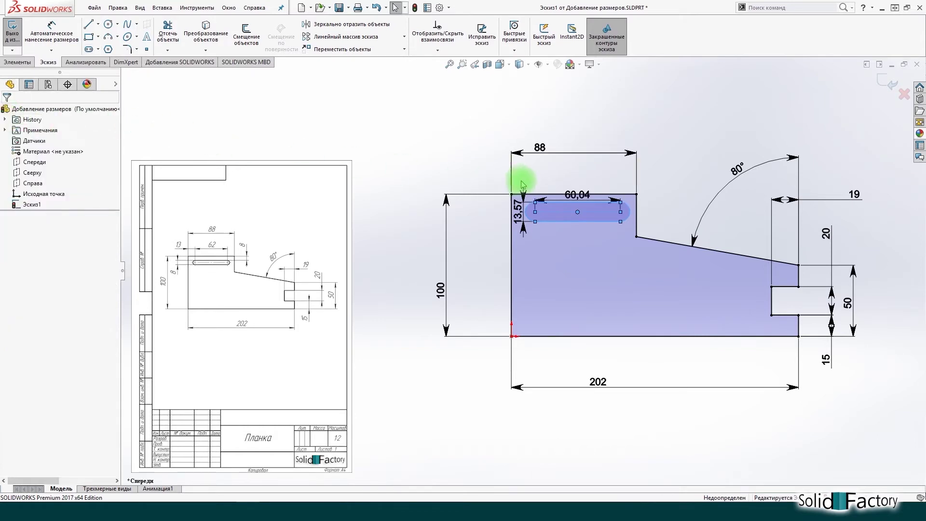
pyautogui.moveTo(577, 194); pyautogui.dragTo(577, 173)
# Step: Change the slot's centre-to-centre length to 62 and its width to 8
pyautogui.doubleClick(576, 174)
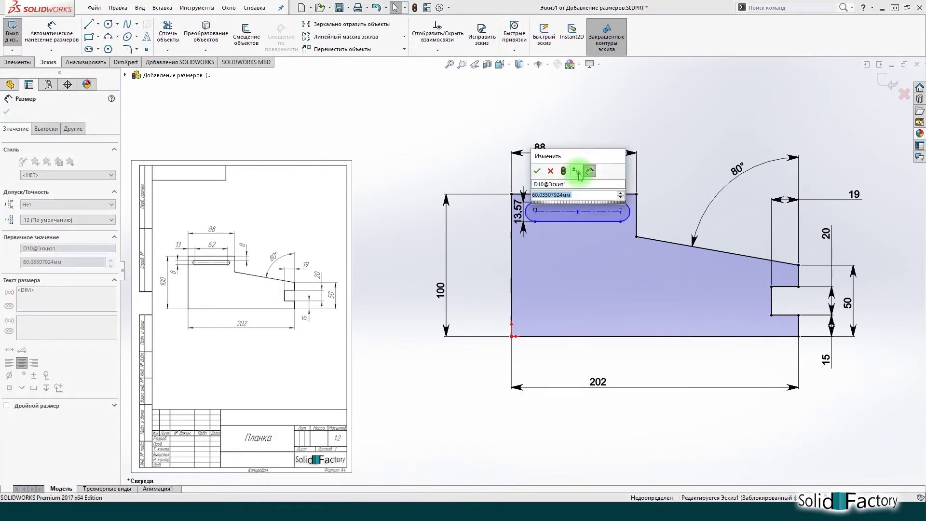
pyautogui.write('62')
pyautogui.press('Return')
pyautogui.moveTo(517, 210); pyautogui.dragTo(480, 261)
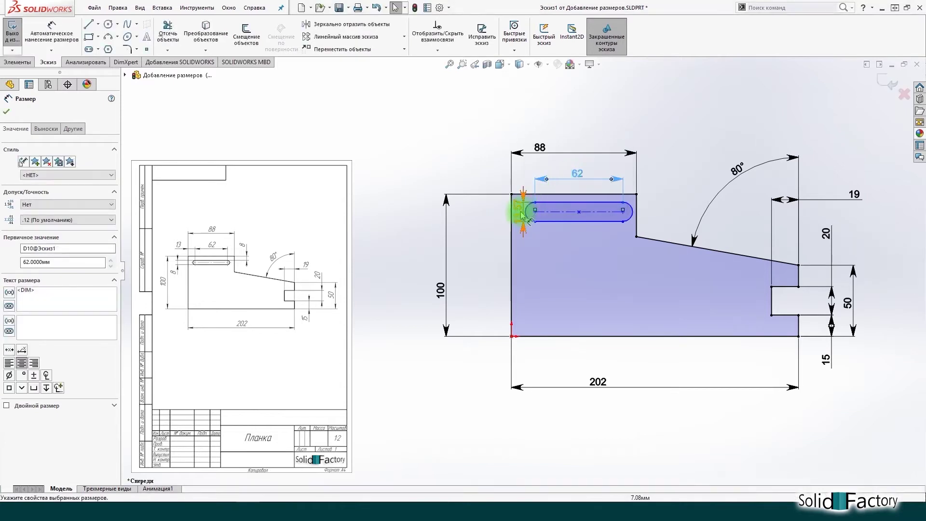
pyautogui.doubleClick(480, 261)
pyautogui.write('8')
pyautogui.press('Return')
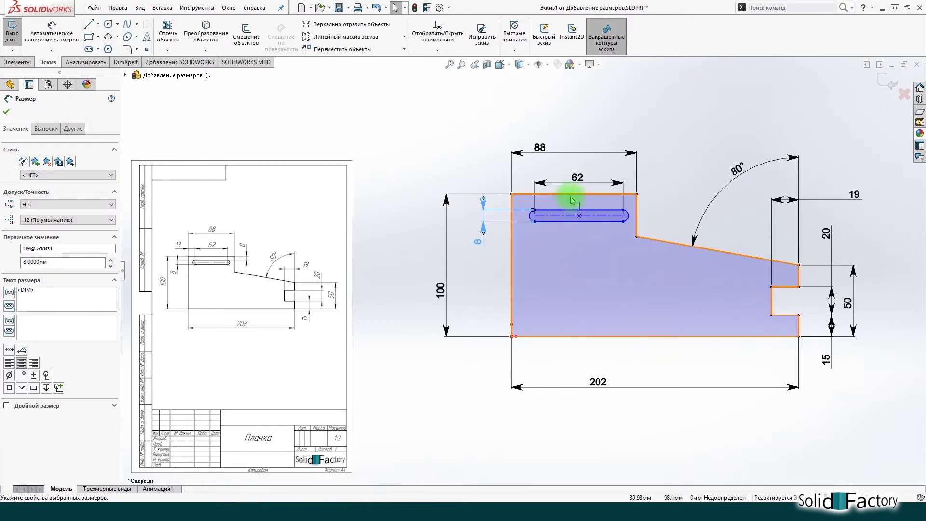
# Step: Position the slot 8 below the top edge and 13 from the left edge
pyautogui.click(50, 35)
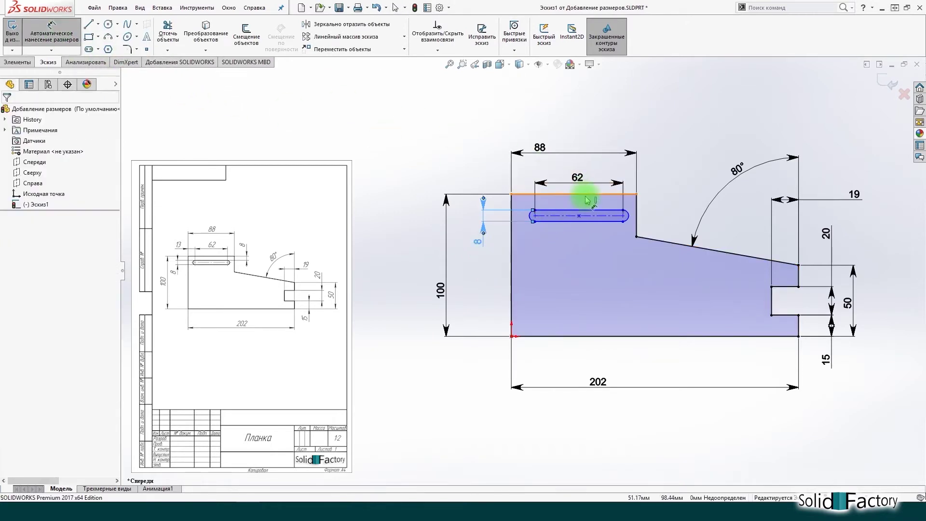
pyautogui.click(589, 195)
pyautogui.click(587, 211)
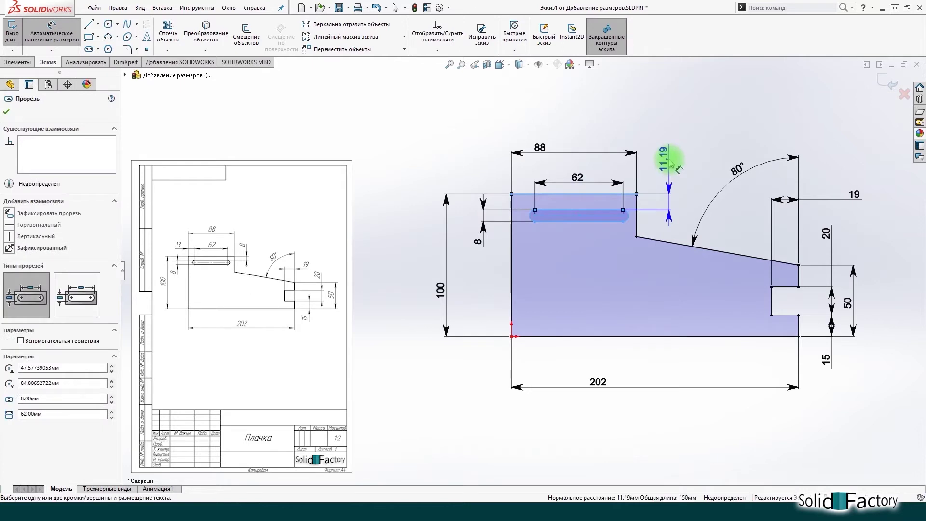
pyautogui.click(669, 163)
pyautogui.write('8')
pyautogui.press('Return')
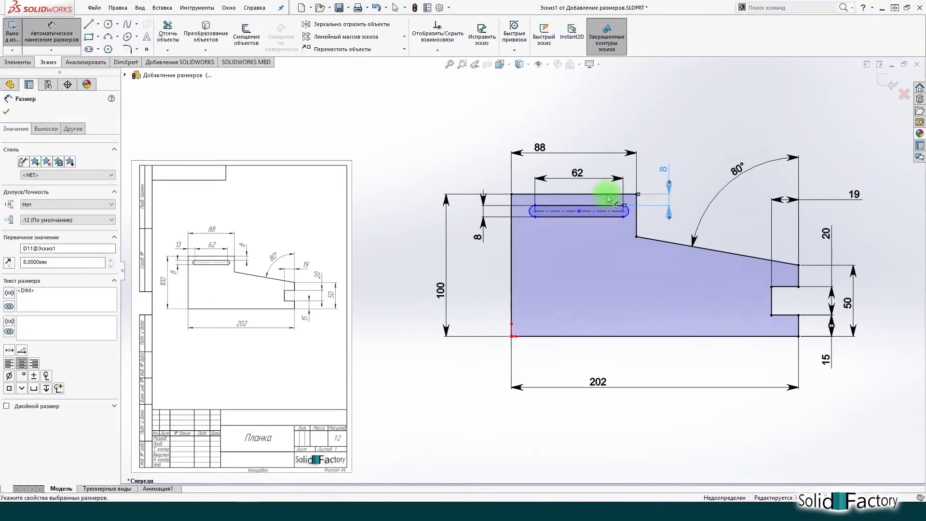
pyautogui.click(512, 240)
pyautogui.click(537, 212)
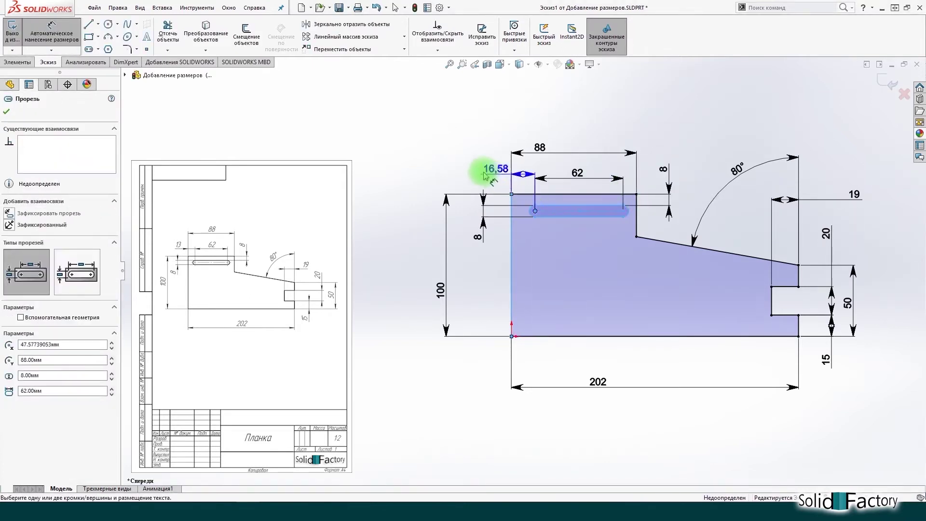
pyautogui.click(477, 173)
pyautogui.write('13')
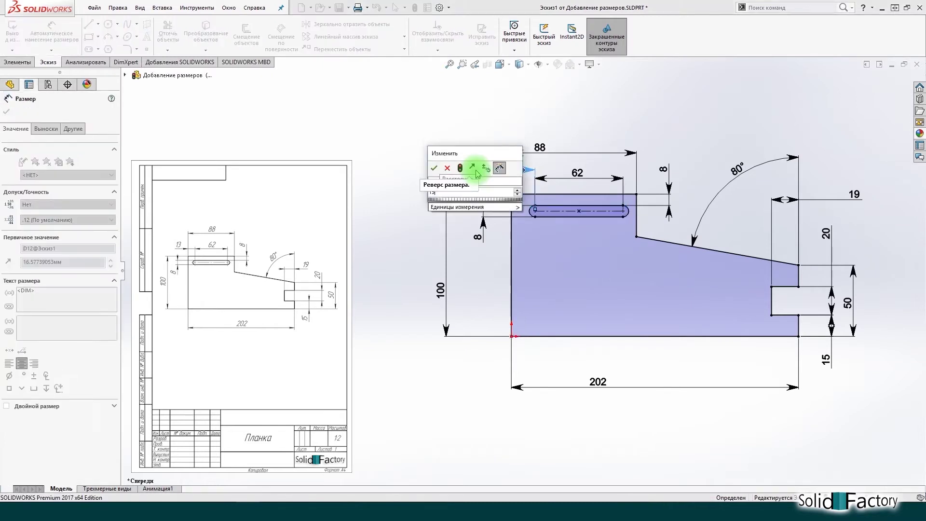
pyautogui.press('Return')
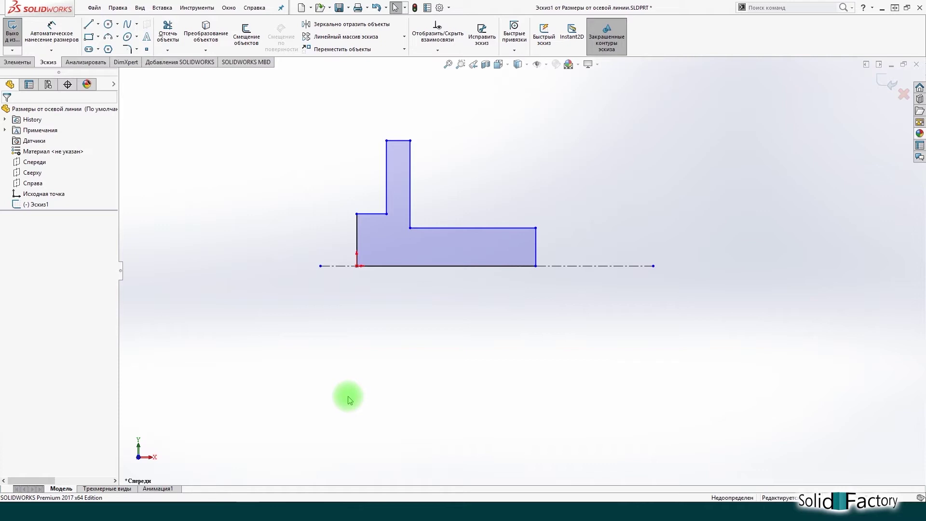
# Step: Dimension the tall block's top edge across the centreline as a 110 diameter
pyautogui.click(63, 43)
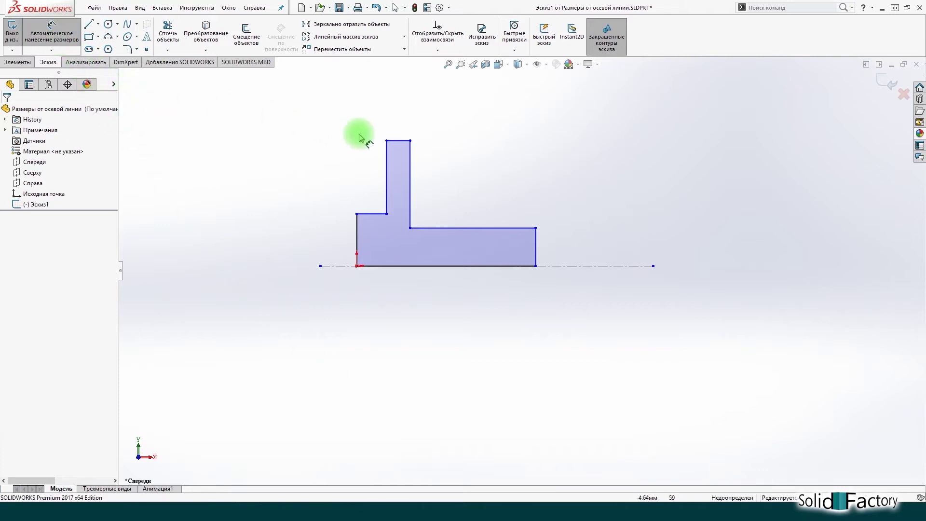
pyautogui.click(398, 141)
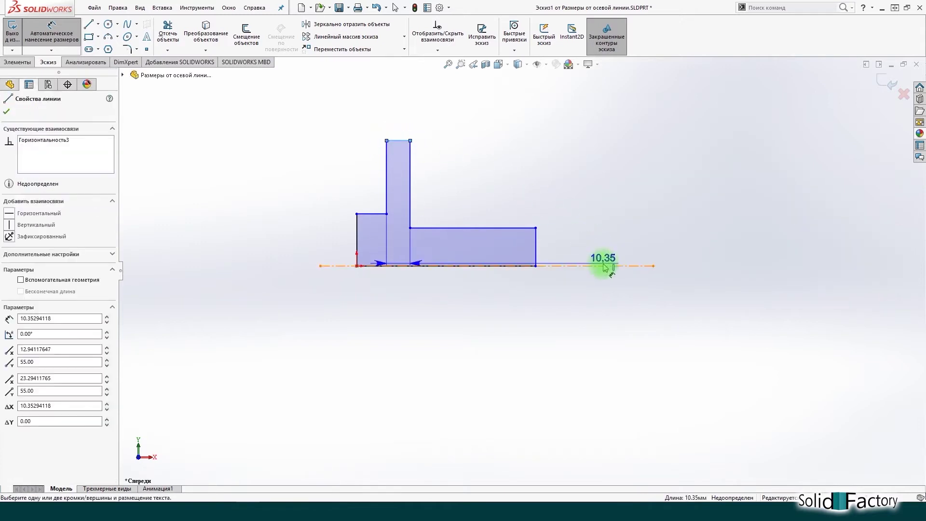
pyautogui.click(607, 265)
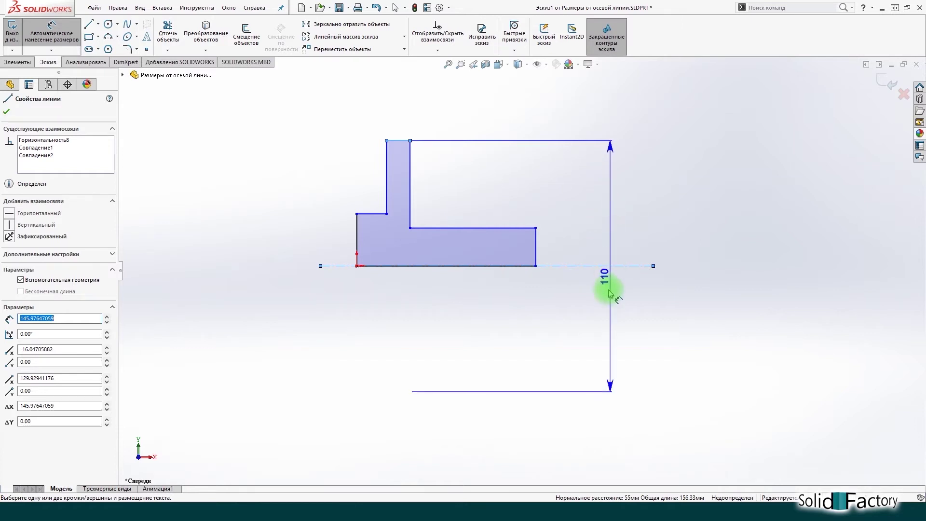
pyautogui.click(606, 316)
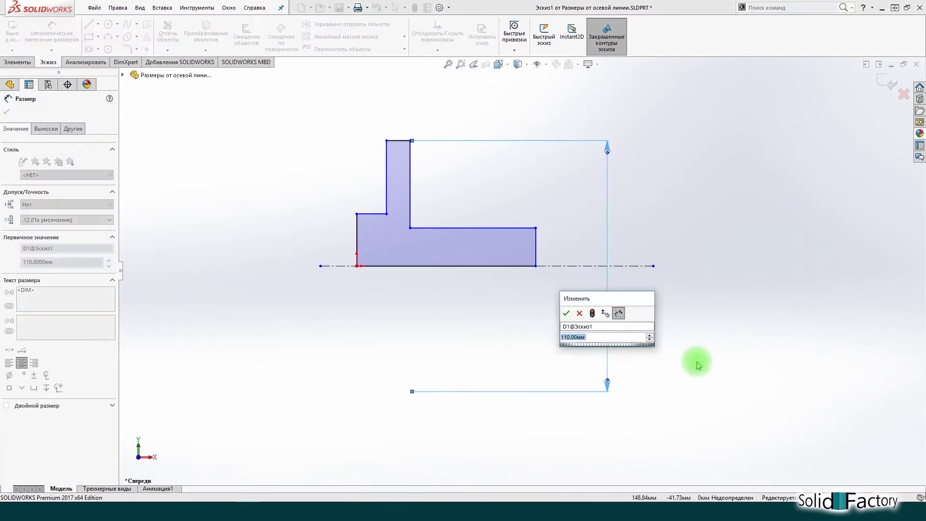
pyautogui.press('Return')
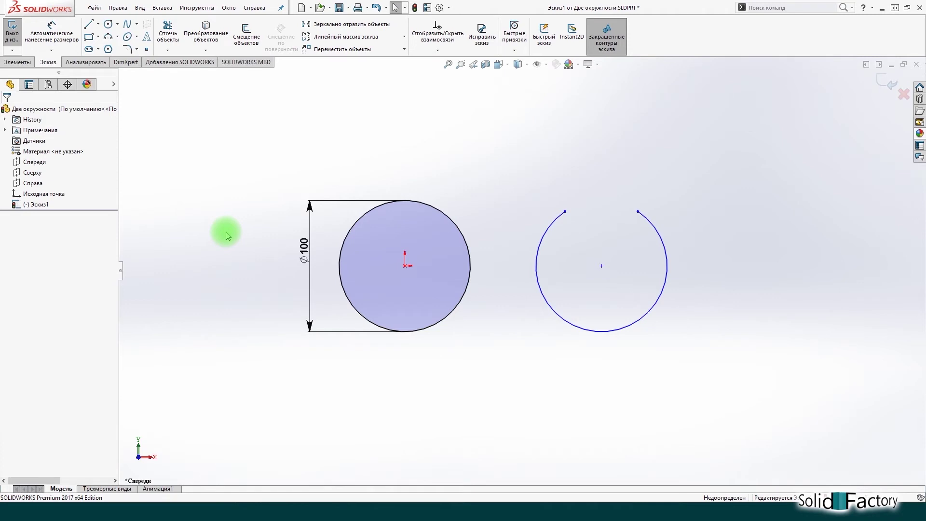
# Step: Add a 150 centre-distance dimension between the circle and arc, then delete it
pyautogui.click(51, 32)
pyautogui.click(413, 201)
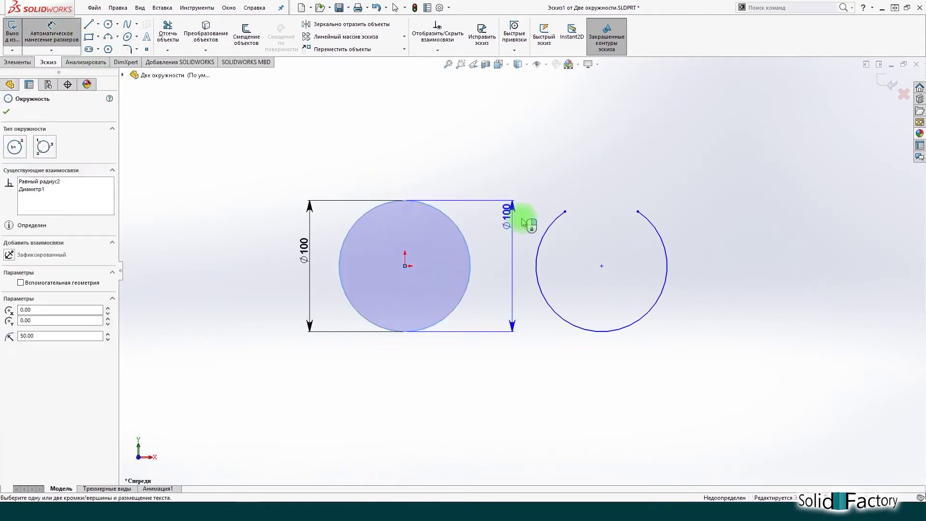
pyautogui.click(540, 175)
pyautogui.click(528, 140)
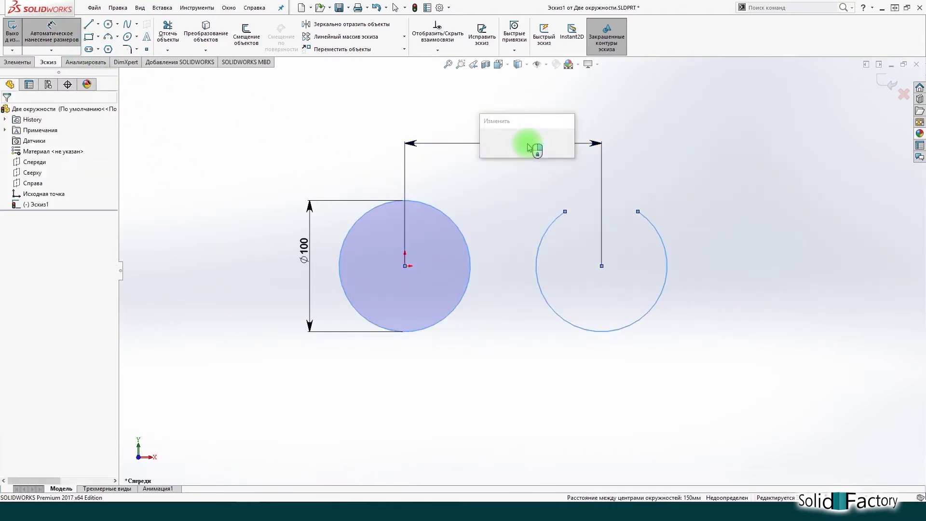
pyautogui.click(502, 181)
pyautogui.press('Escape')
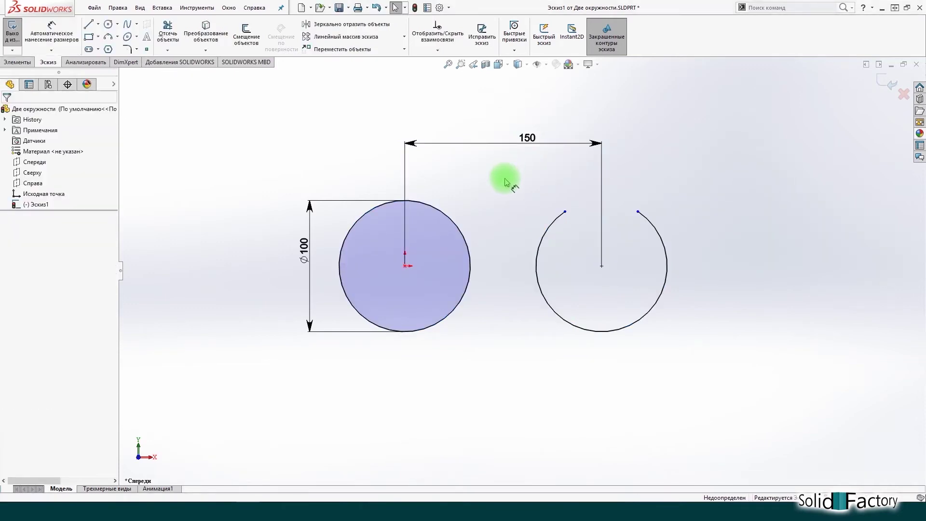
pyautogui.click(513, 140)
pyautogui.press('Delete')
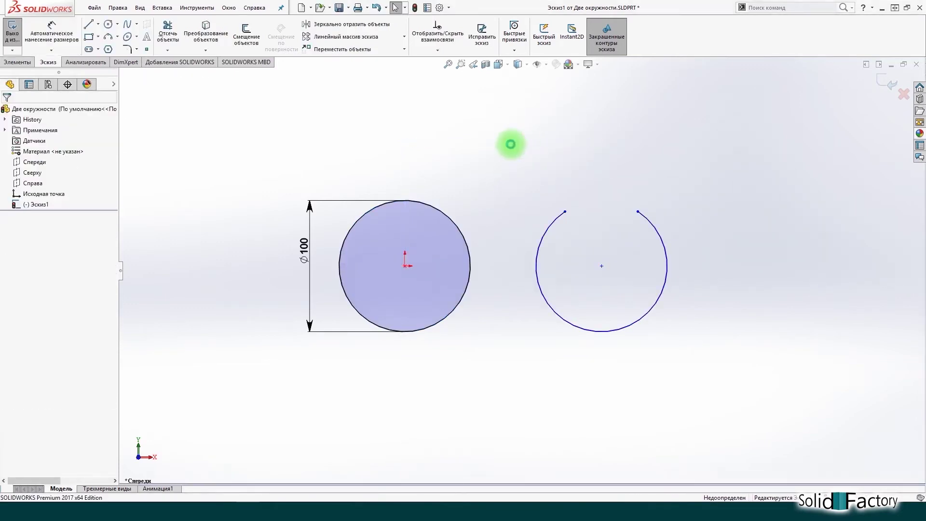
# Step: Re-add the 150 distance dimension by picking the circle and arc edges, and select it
pyautogui.click(52, 30)
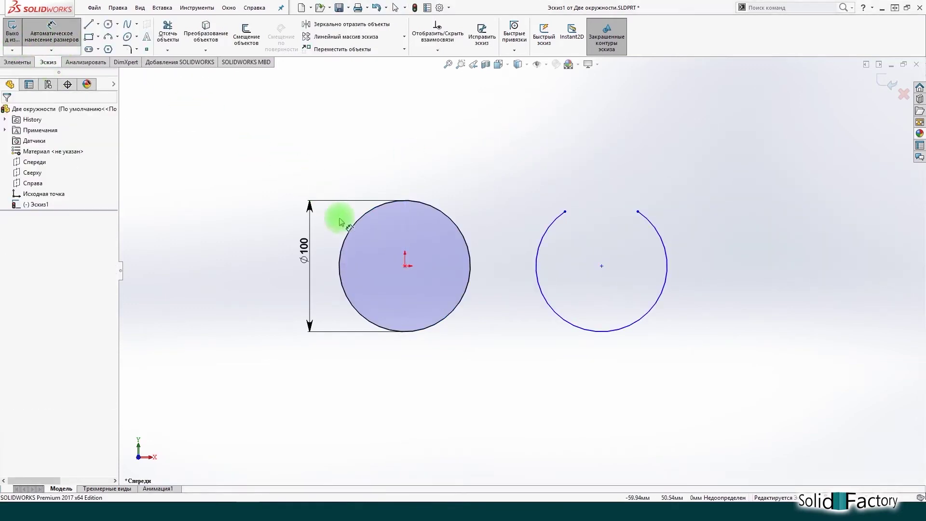
pyautogui.keyDown('shift'); pyautogui.click(342, 262); pyautogui.keyUp('shift')
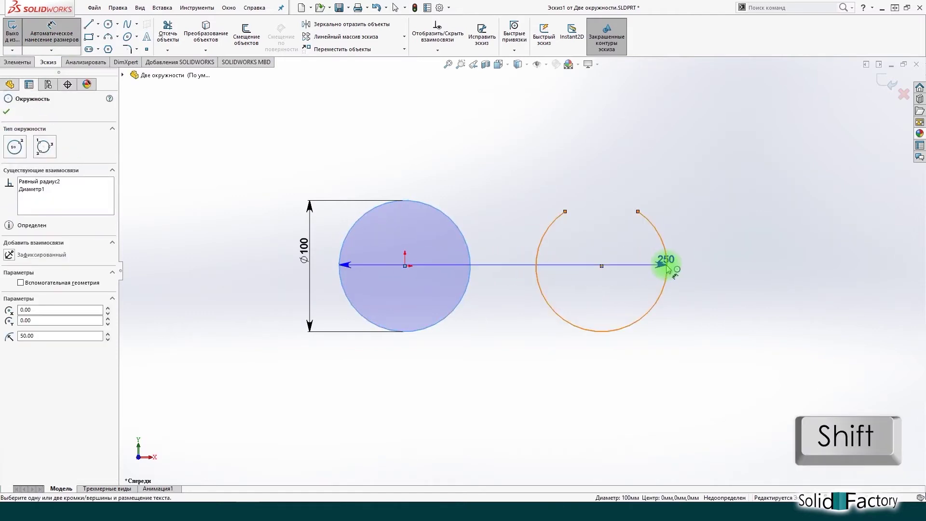
pyautogui.keyDown('shift'); pyautogui.click(535, 268); pyautogui.keyUp('shift')
pyautogui.keyDown('shift'); pyautogui.click(458, 369); pyautogui.keyUp('shift')
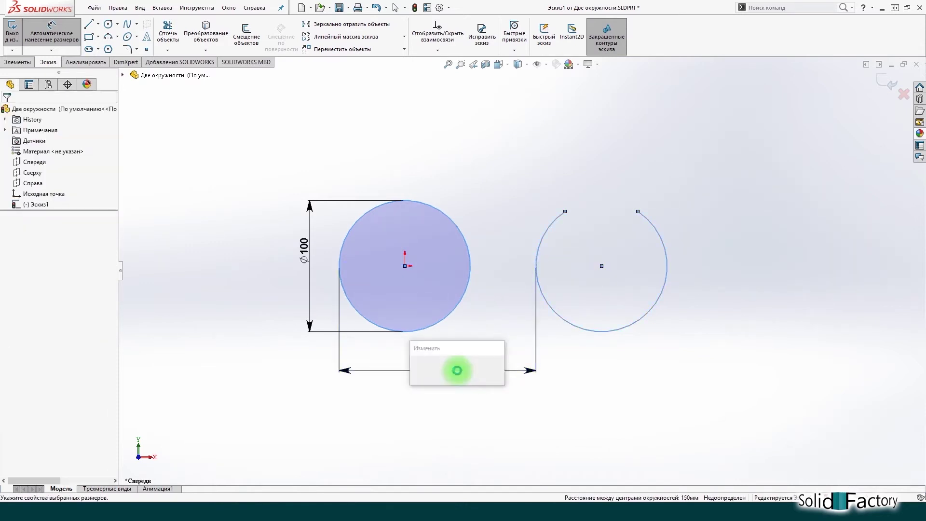
pyautogui.click(461, 416)
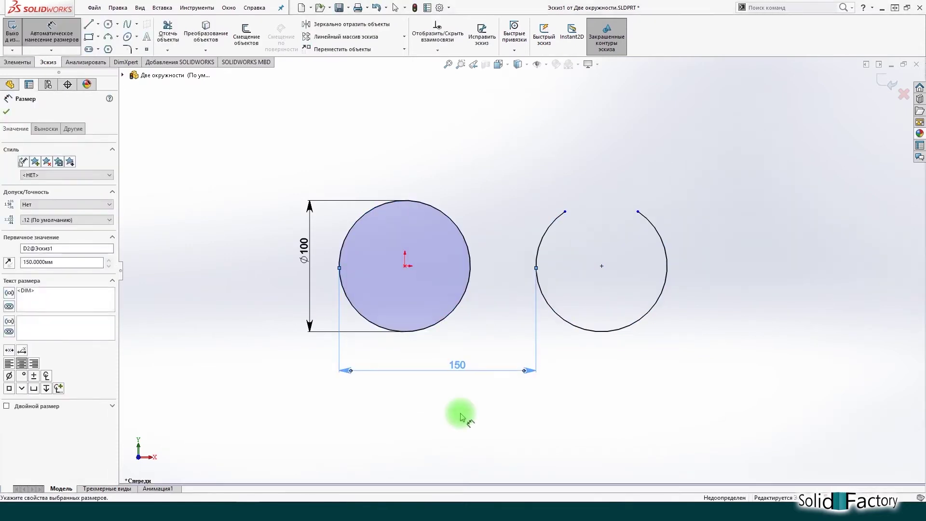
pyautogui.click(461, 372)
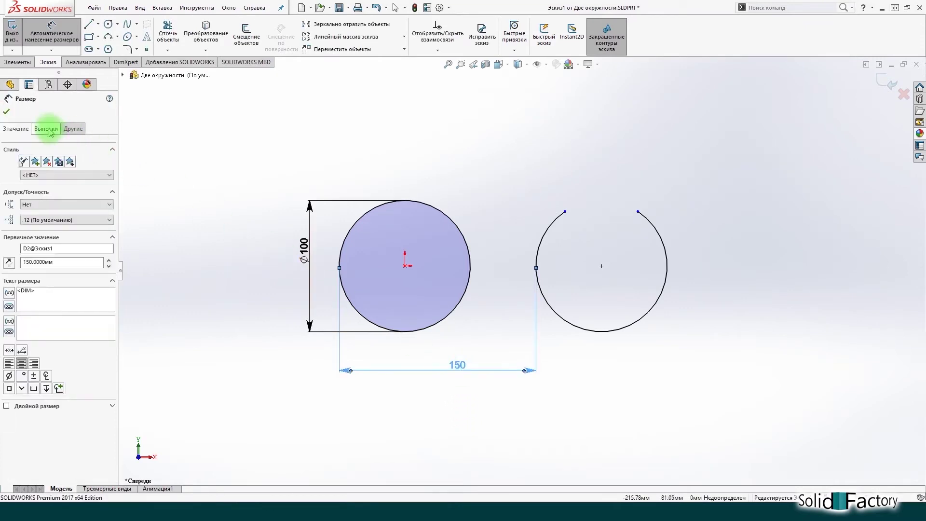
# Step: Set both the first and second arc conditions of the 150 dimension to Max
pyautogui.click(49, 131)
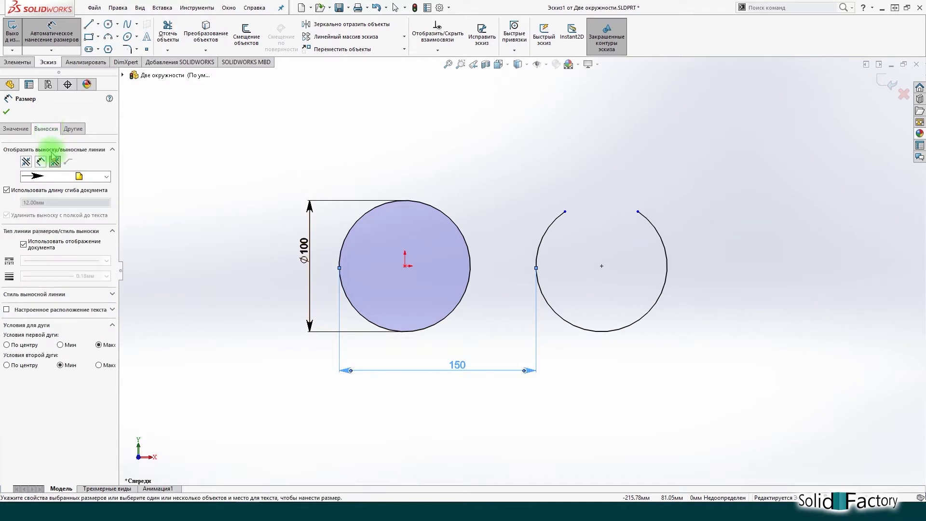
pyautogui.click(19, 345)
pyautogui.click(72, 346)
pyautogui.click(21, 367)
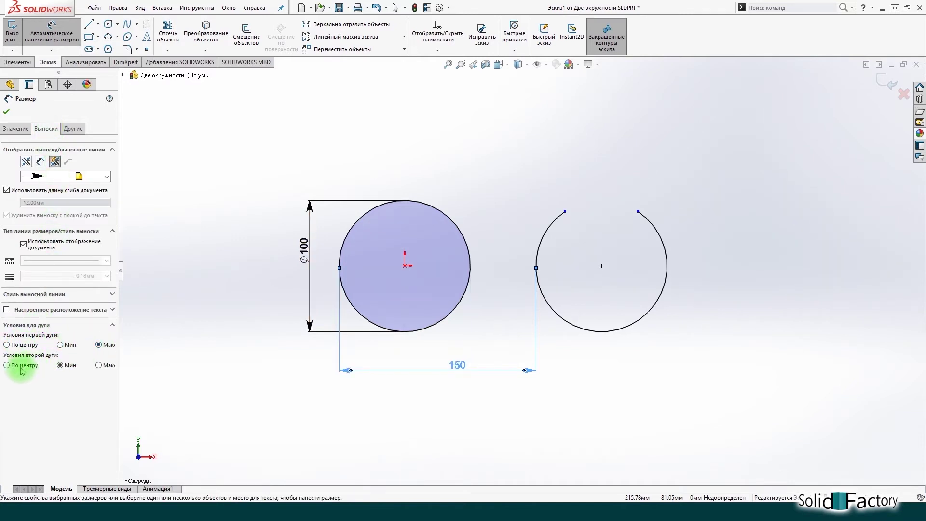
pyautogui.click(62, 367)
pyautogui.click(100, 366)
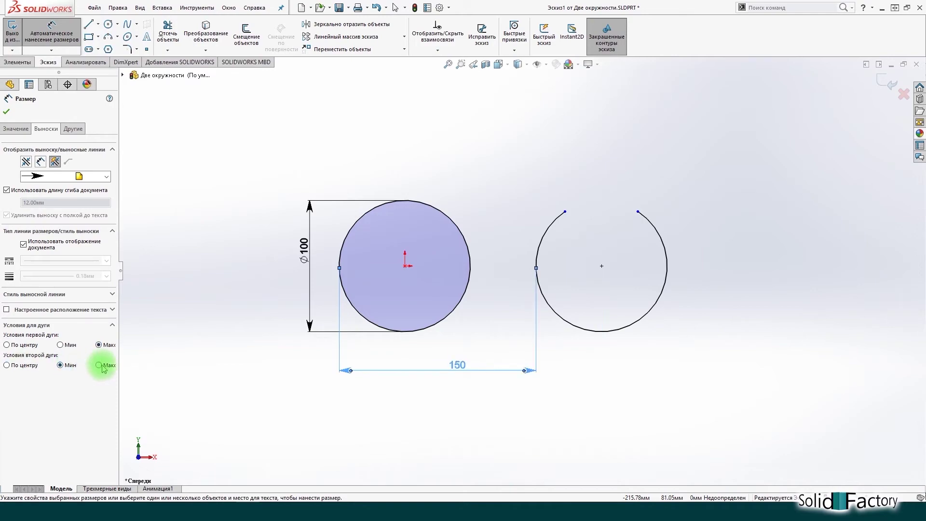
pyautogui.click(203, 365)
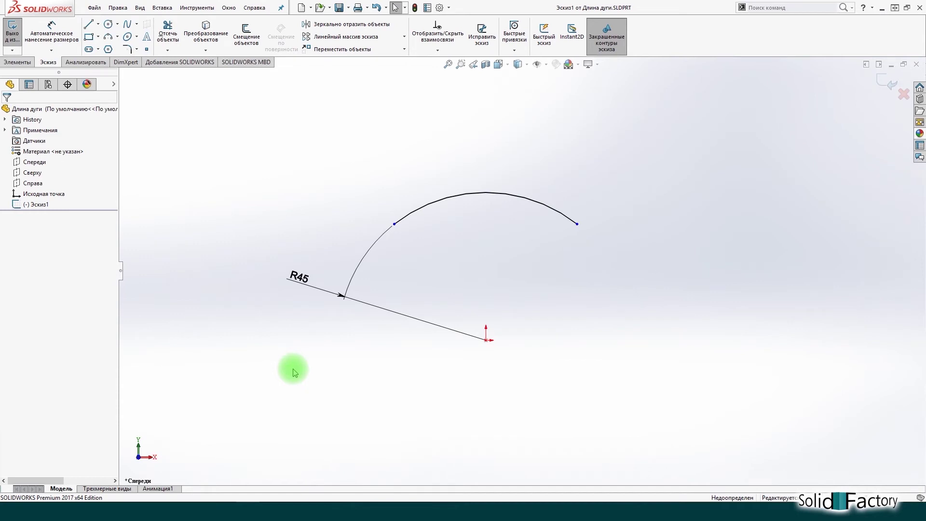
# Step: Dimension the R45 arc's length as 60 using both endpoints and the arc
pyautogui.click(63, 38)
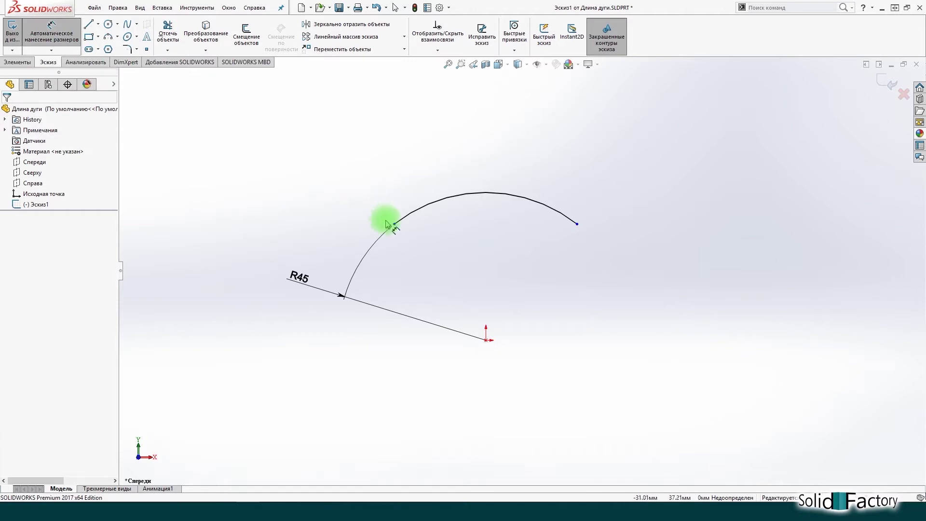
pyautogui.click(395, 223)
pyautogui.click(577, 224)
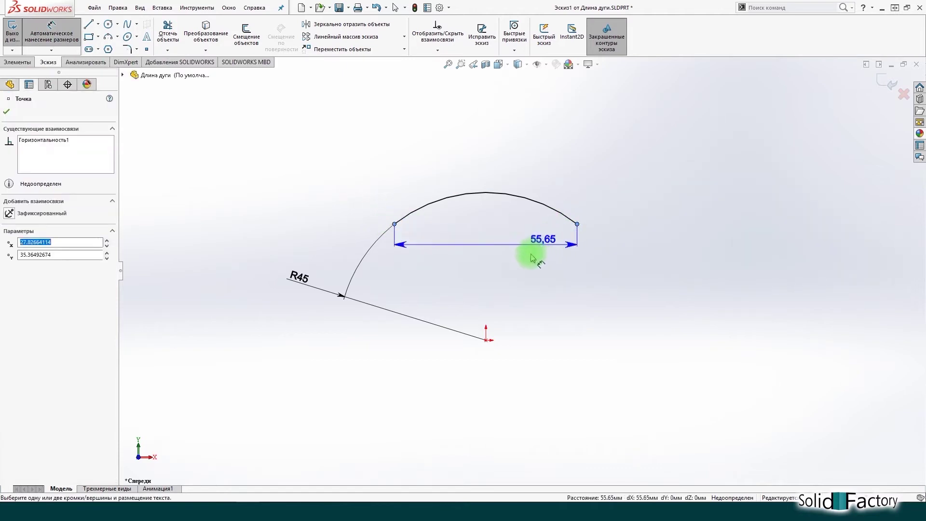
pyautogui.click(502, 195)
pyautogui.click(515, 139)
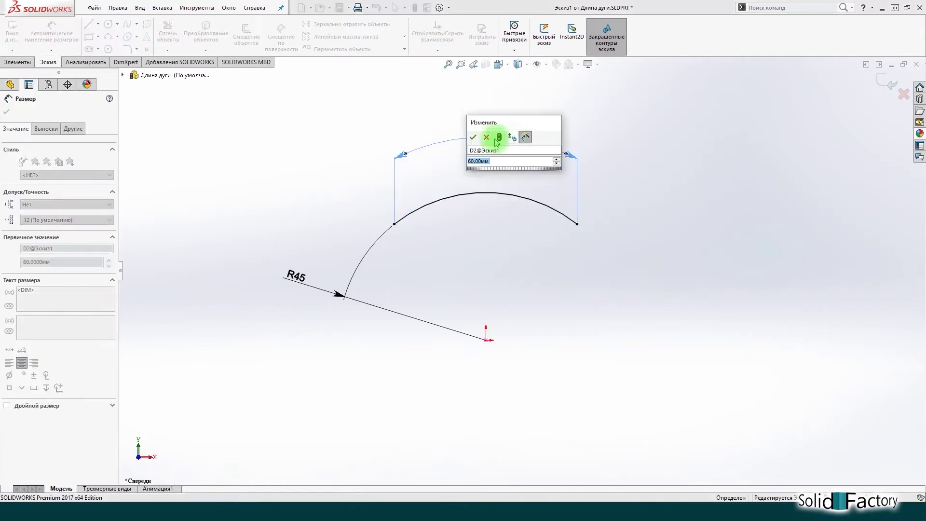
pyautogui.click(476, 137)
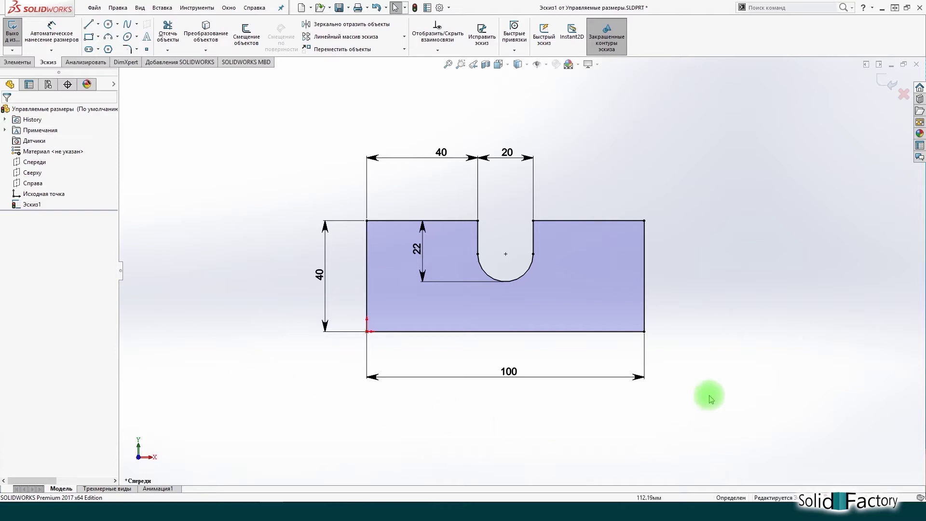
# Step: Review the plate's existing 100 width, 40 and 20 slot dimensions
pyautogui.click(507, 375)
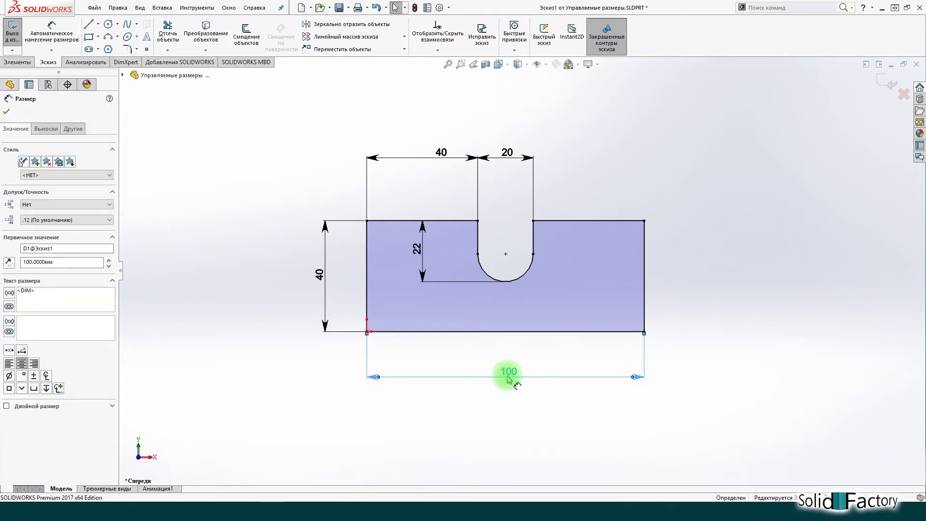
pyautogui.click(439, 153)
pyautogui.click(508, 155)
pyautogui.click(506, 185)
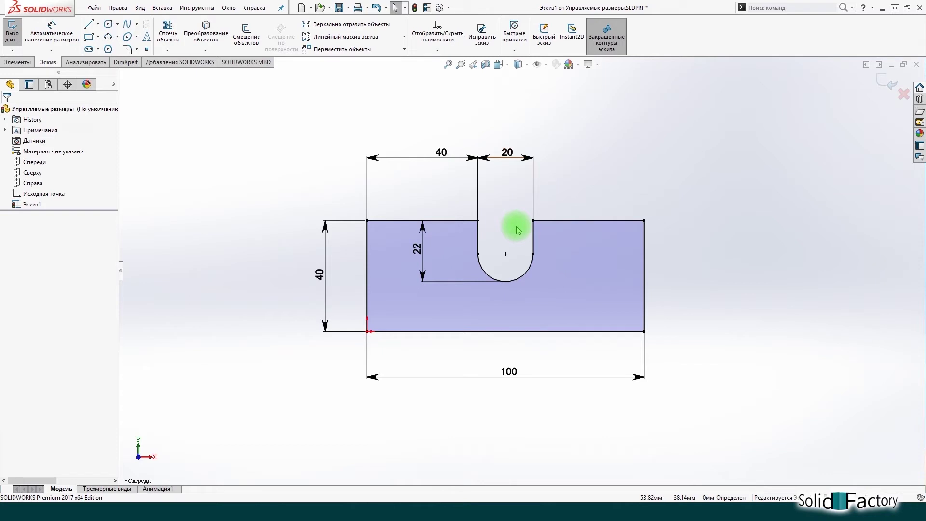
# Step: Dimension the top-right edge, placing a 40 dimension above it
pyautogui.click(52, 31)
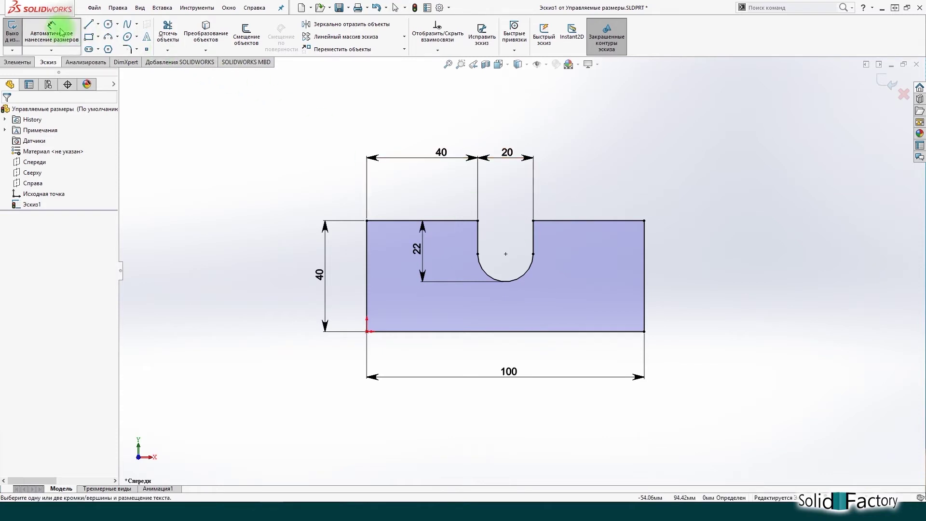
pyautogui.click(625, 221)
pyautogui.click(617, 160)
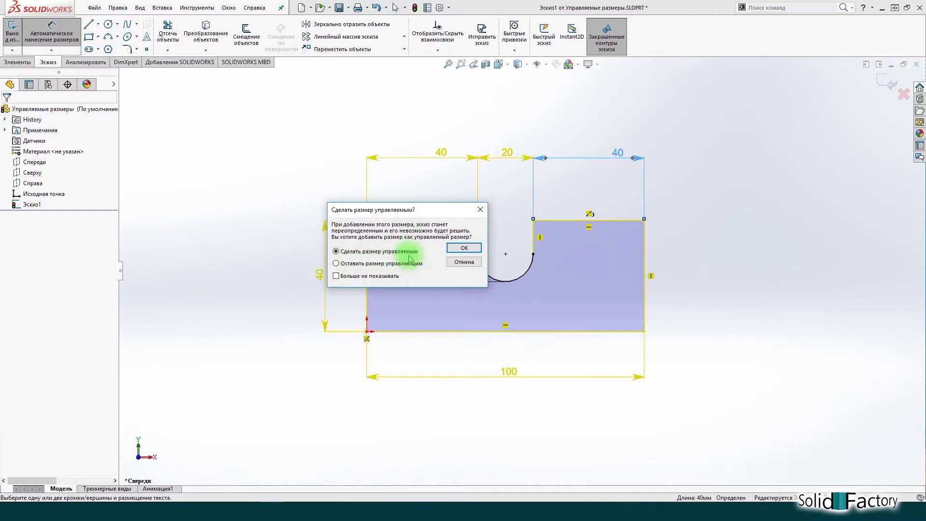
# Step: Accept the new 40 as driven and change the overall width from 100 to 80
pyautogui.click(464, 248)
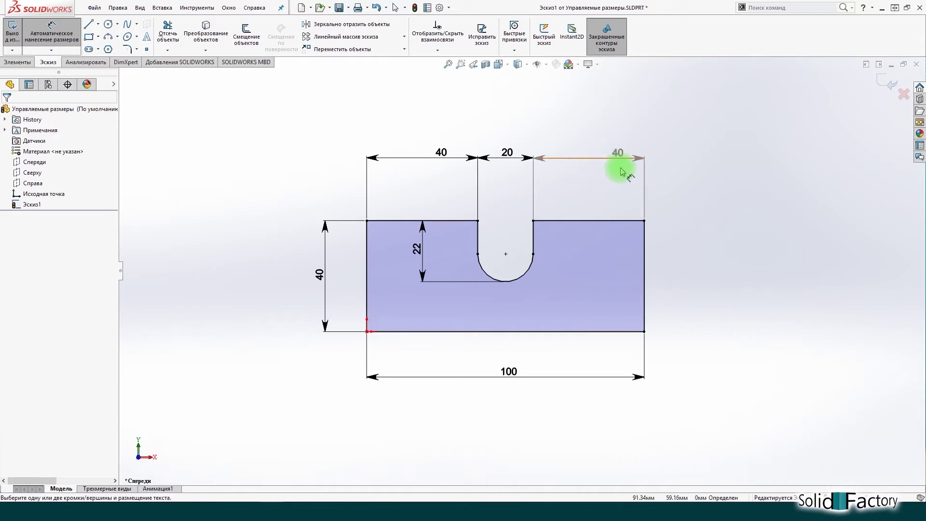
pyautogui.click(514, 370)
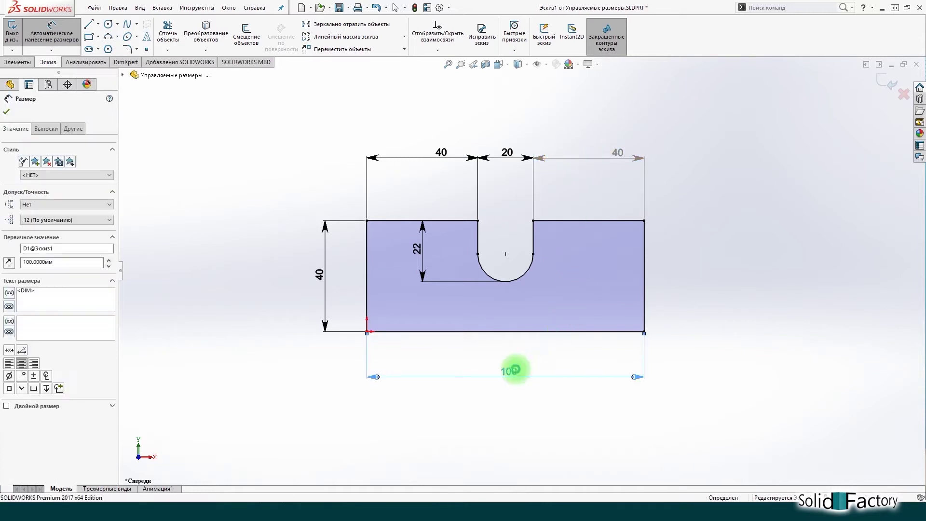
pyautogui.doubleClick(515, 370)
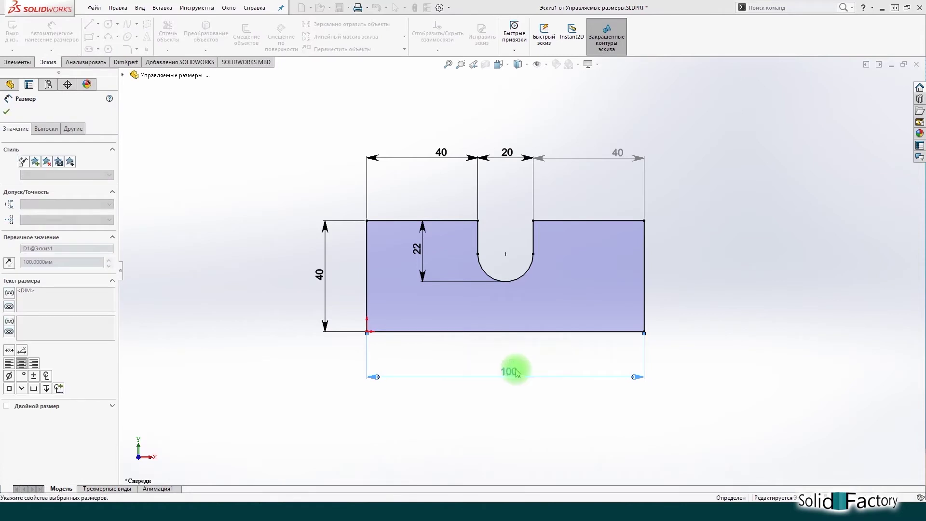
pyautogui.write('80')
pyautogui.press('Return')
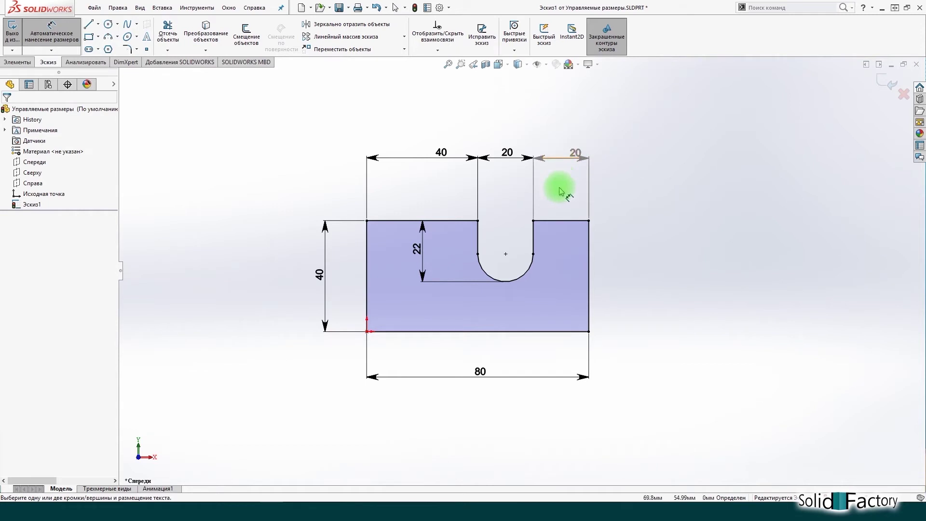
# Step: Make the 80 overall width a driven dimension
pyautogui.click(481, 375)
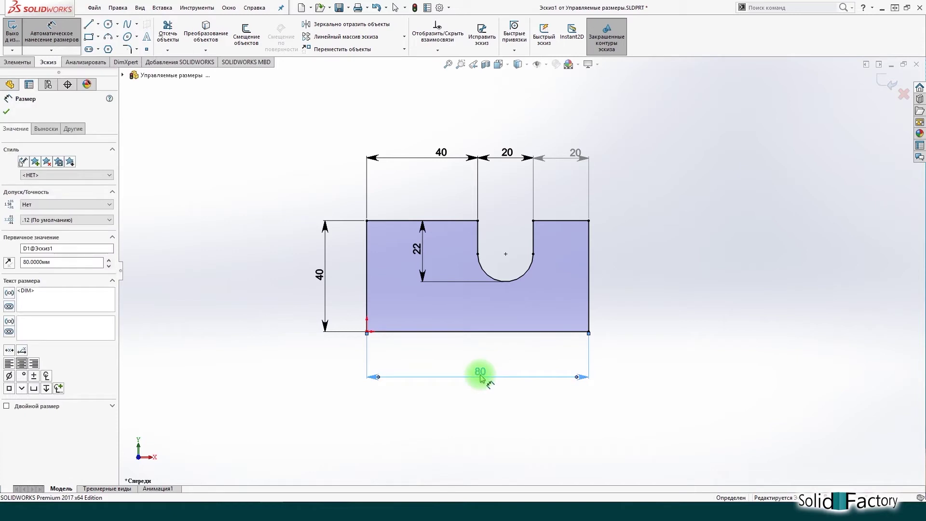
pyautogui.click(79, 131)
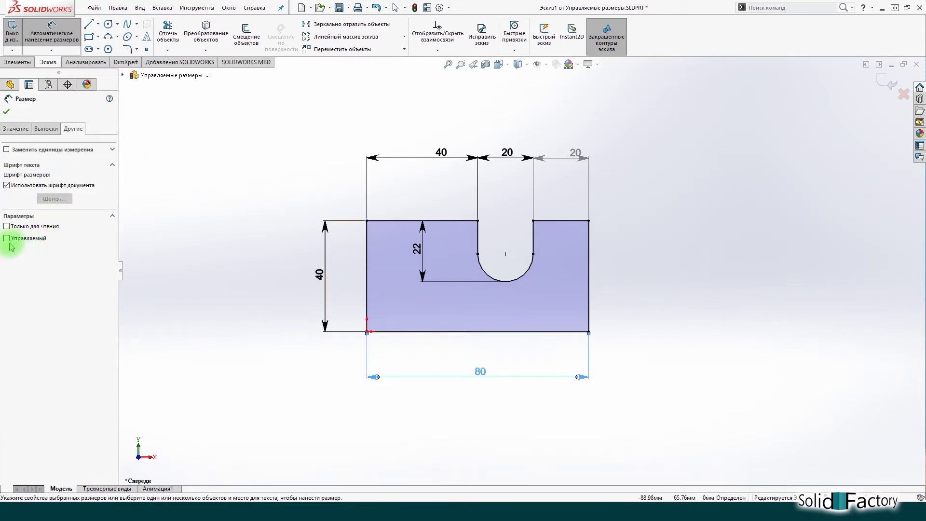
pyautogui.click(7, 238)
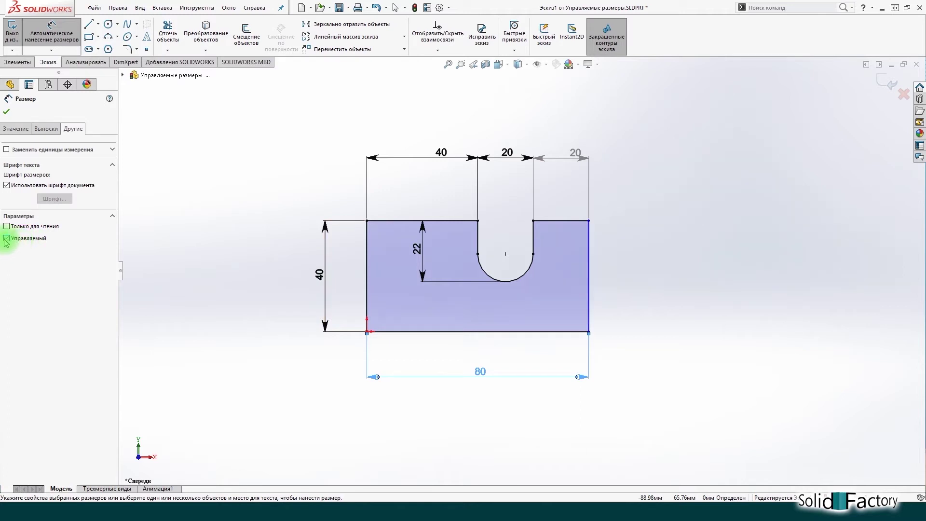
pyautogui.click(327, 363)
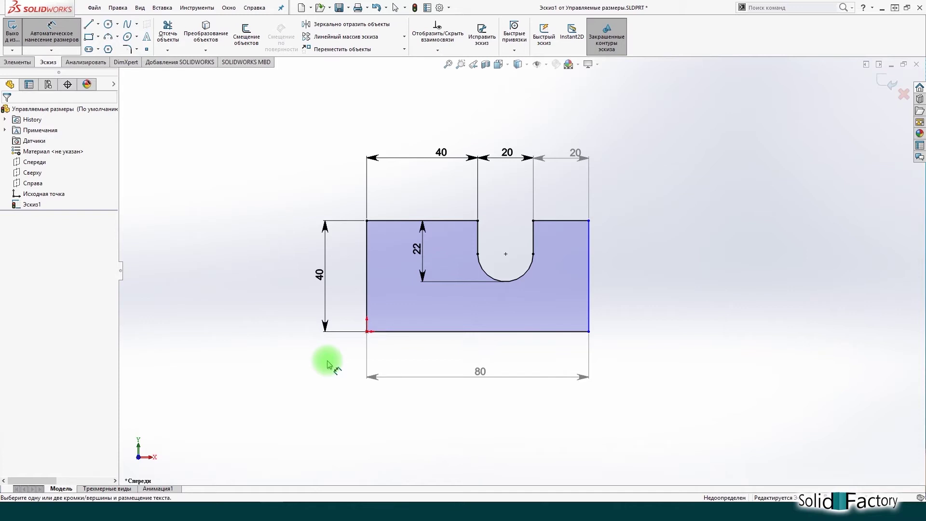
# Step: Make the top-right 20 dimension driving and set it to 40
pyautogui.click(576, 157)
pyautogui.click(74, 128)
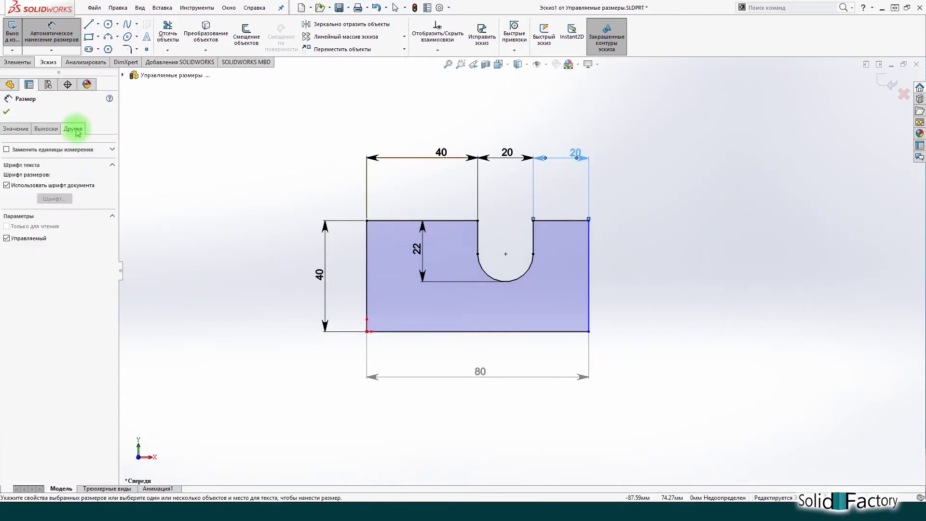
pyautogui.click(7, 238)
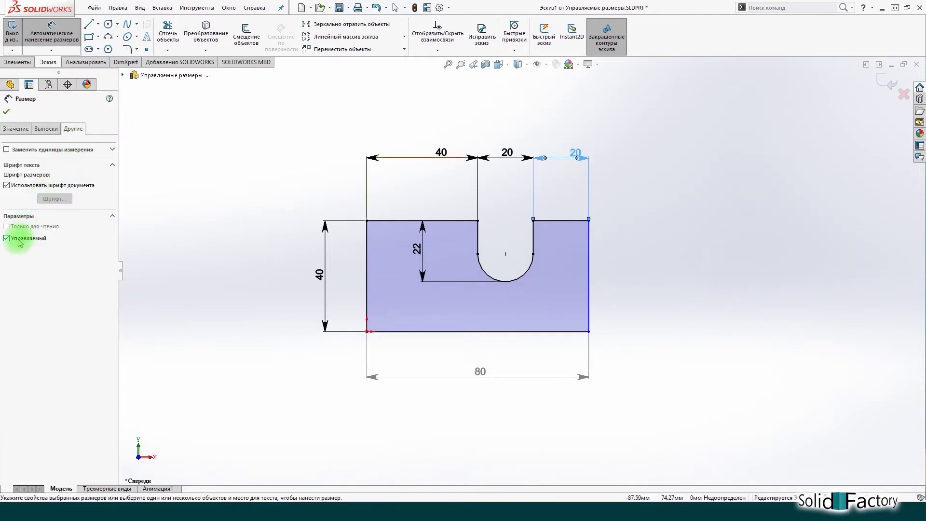
pyautogui.click(423, 202)
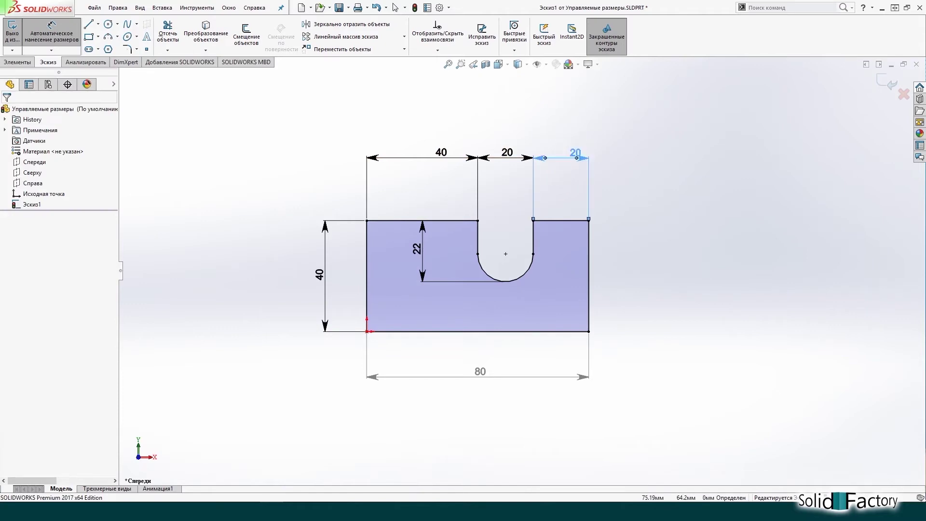
pyautogui.doubleClick(575, 153)
pyautogui.write('40')
pyautogui.press('Return')
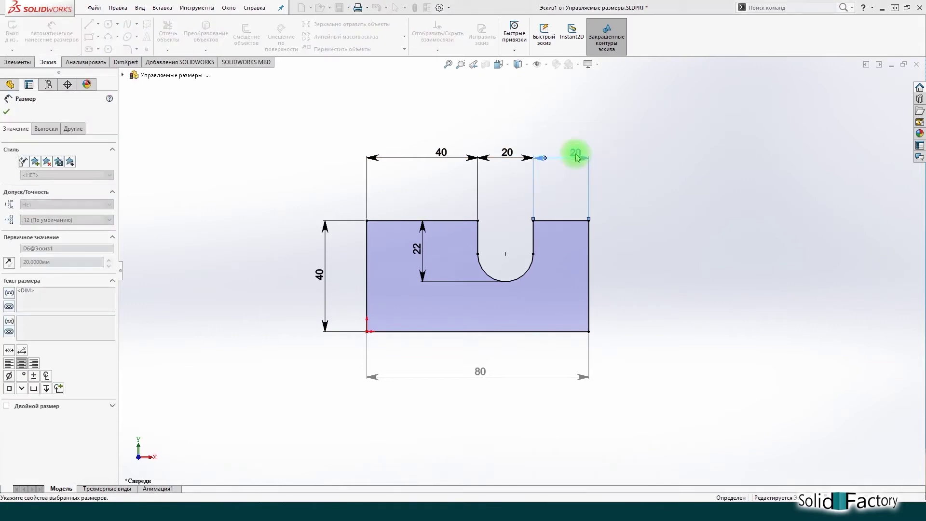
pyautogui.click(578, 126)
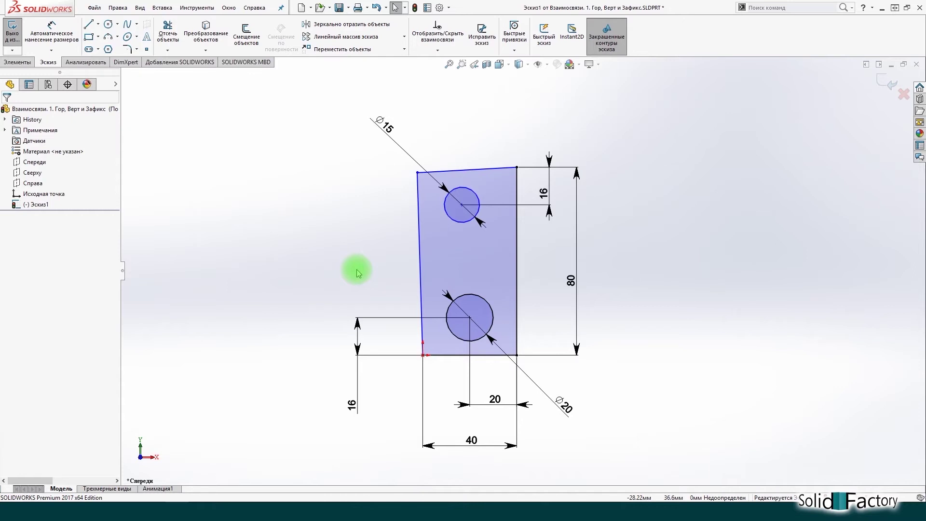
# Step: Inspect the relations on the plate's sloped left edge and top edge
pyautogui.click(420, 253)
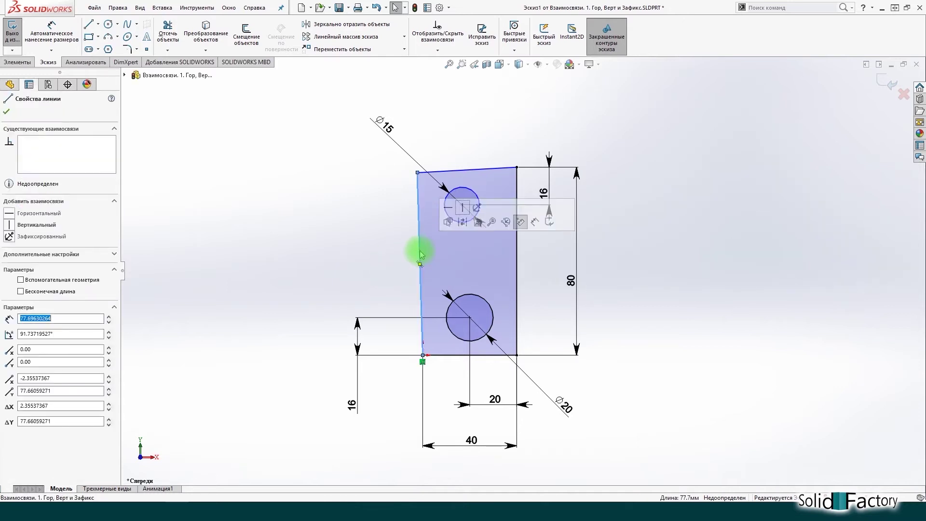
pyautogui.keyDown('ctrl'); pyautogui.click(454, 171); pyautogui.keyUp('ctrl')
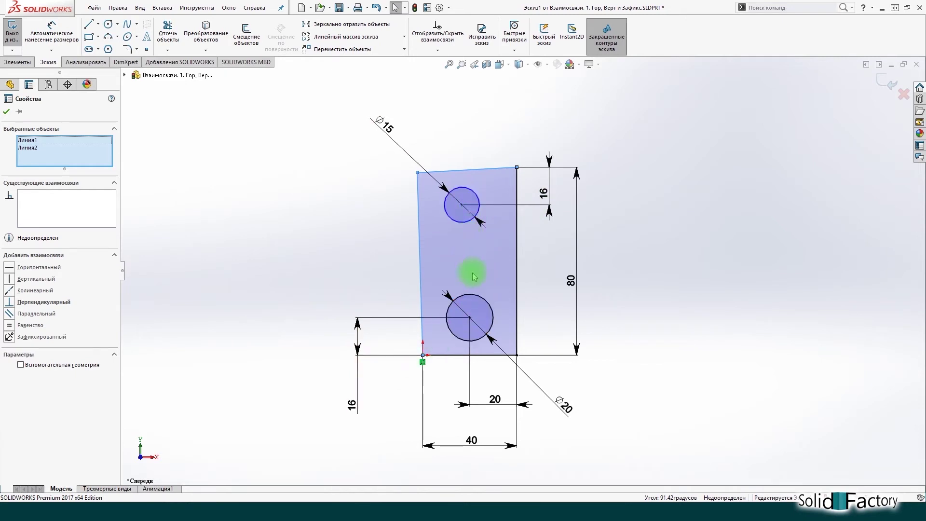
pyautogui.click(319, 264)
pyautogui.click(416, 241)
pyautogui.press('Escape')
pyautogui.click(463, 170)
pyautogui.click(357, 234)
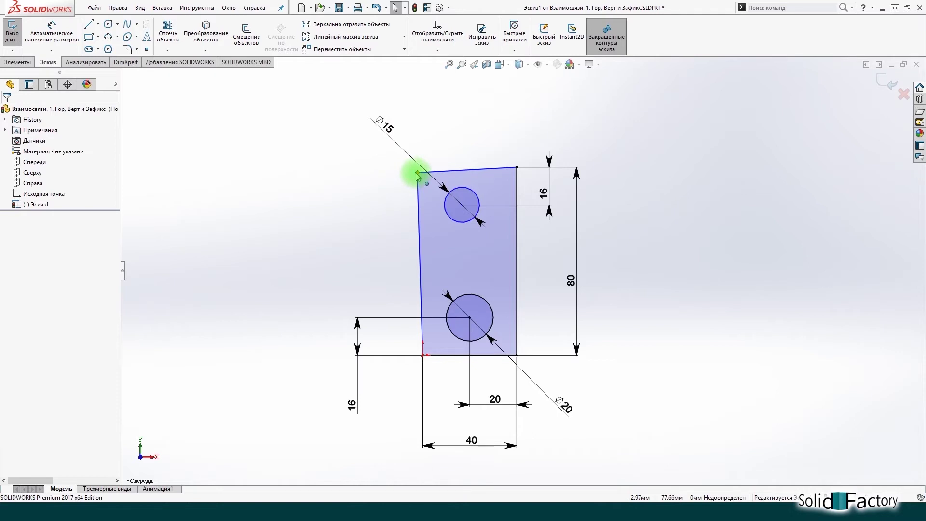
# Step: Drag the top-left corner to square the rectangle at X 0, Y 80, then fix it
pyautogui.moveTo(418, 173)
pyautogui.mouseDown()
pyautogui.moveTo(393, 182)
pyautogui.moveTo(444, 159)
pyautogui.moveTo(409, 181)
pyautogui.mouseUp()
pyautogui.click(363, 227)
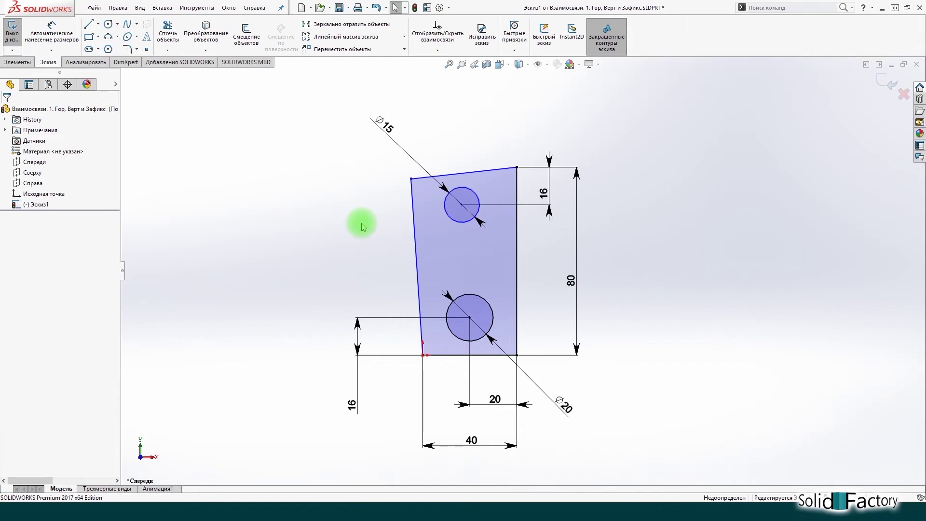
pyautogui.moveTo(412, 179); pyautogui.dragTo(424, 167)
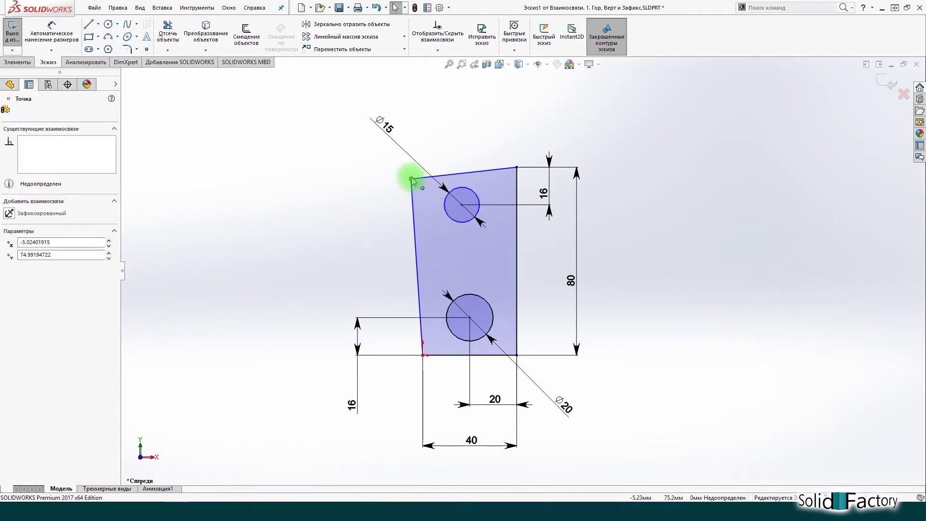
pyautogui.click(386, 214)
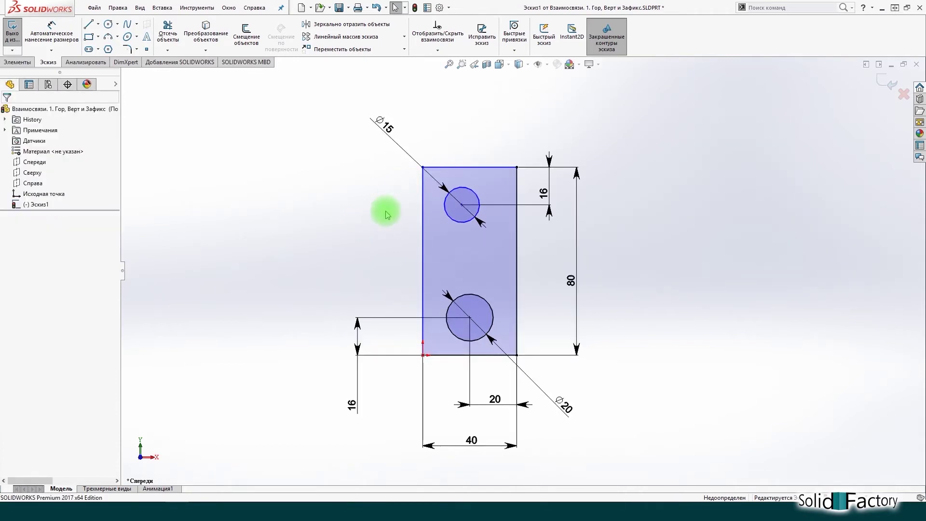
pyautogui.click(423, 167)
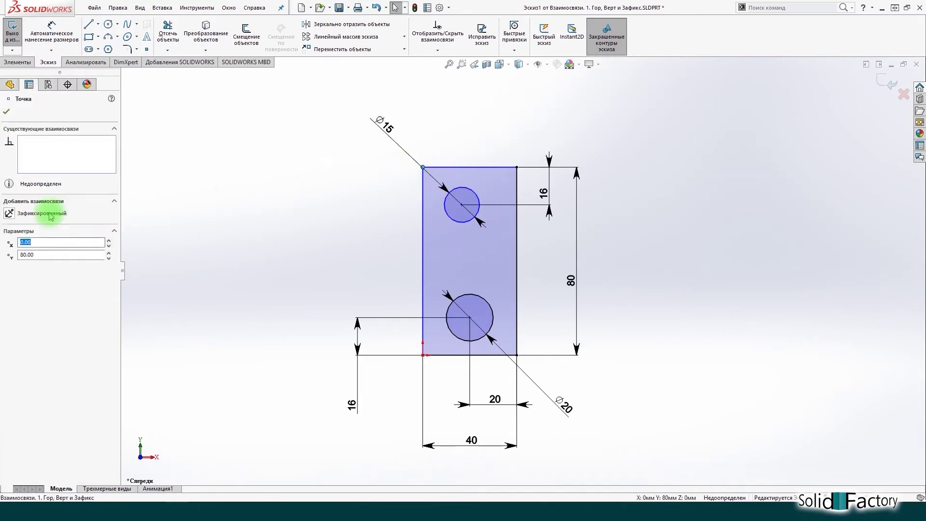
pyautogui.click(48, 212)
pyautogui.press('Escape')
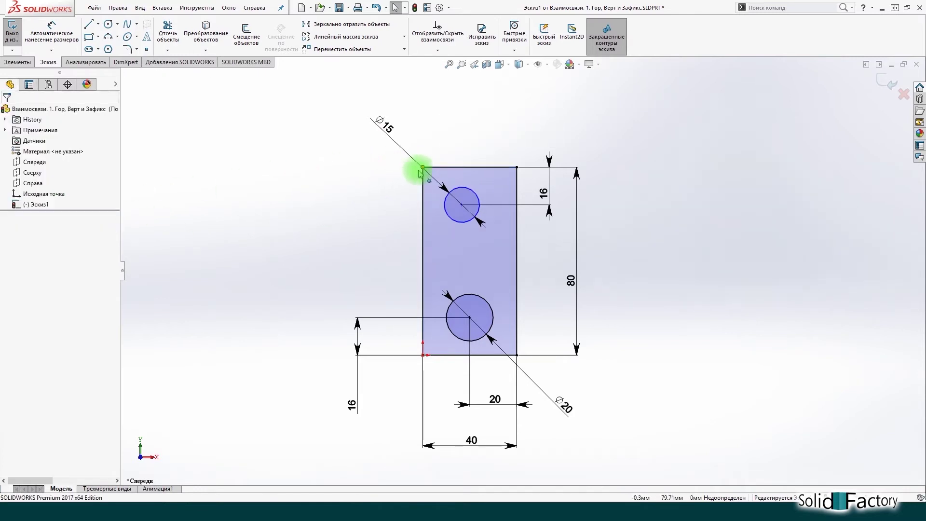
pyautogui.click(423, 167)
# Step: Delete the Зафиксирован3 fixed relation from the rectangle's top-left corner point
pyautogui.click(372, 188)
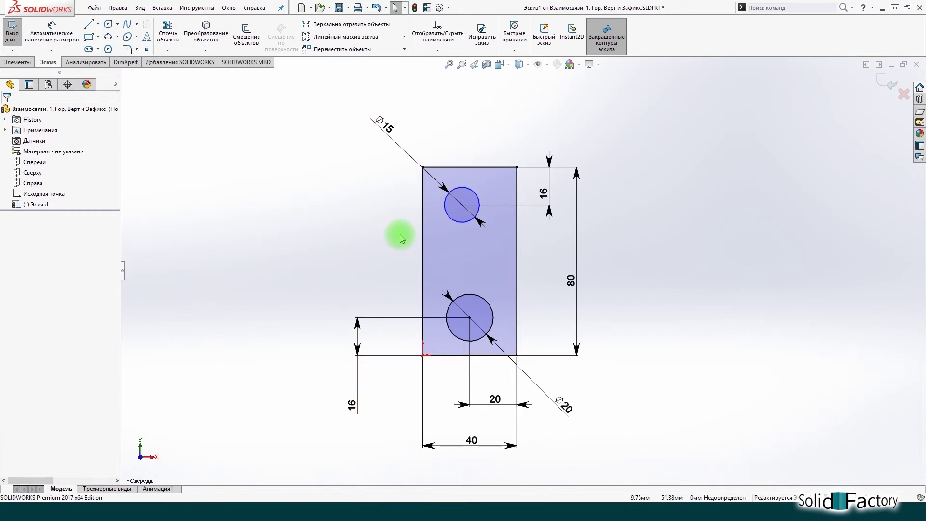
pyautogui.click(422, 167)
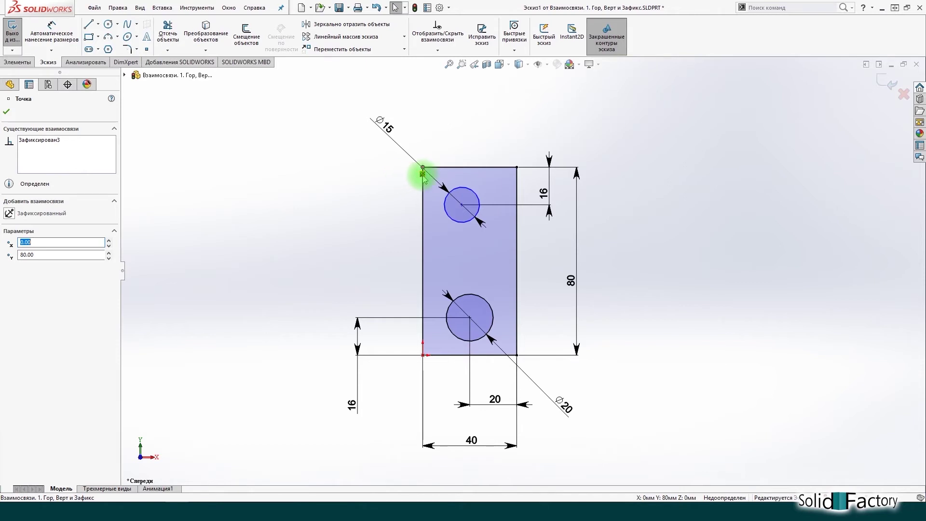
pyautogui.click(52, 141)
pyautogui.press('Delete')
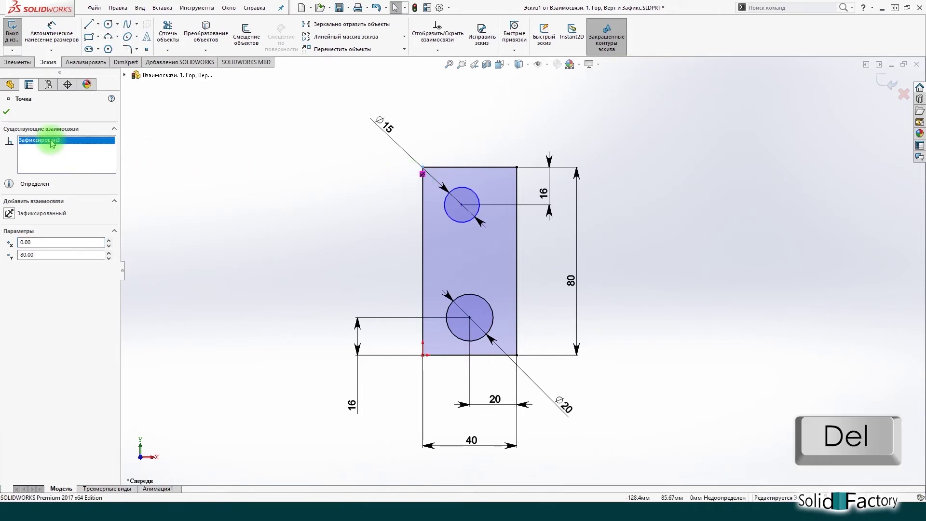
pyautogui.click(317, 220)
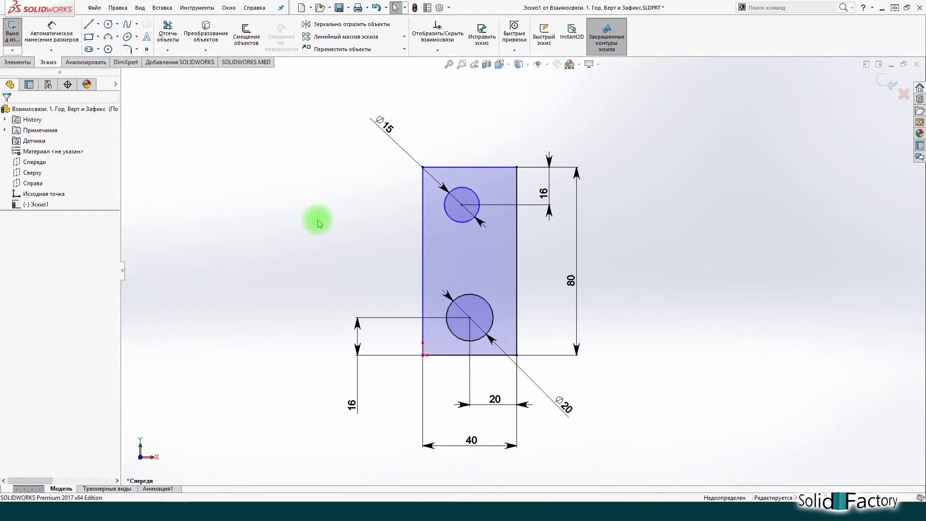
pyautogui.click(424, 227)
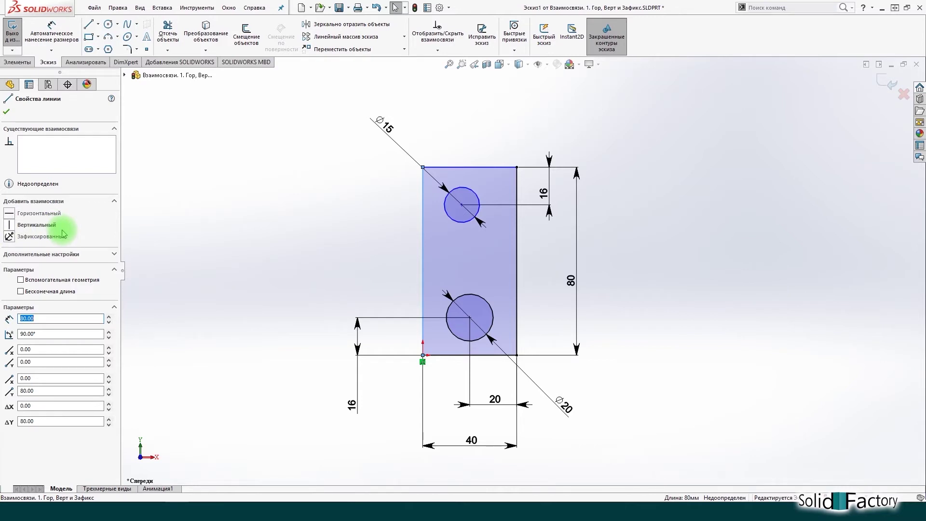
# Step: Make the rectangle's left edge vertical and its top edge horizontal
pyautogui.click(41, 225)
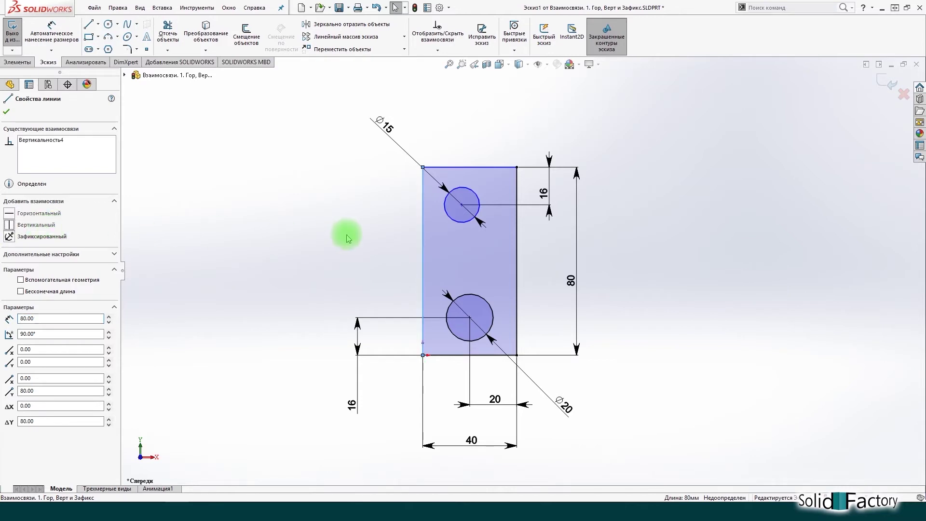
pyautogui.click(360, 233)
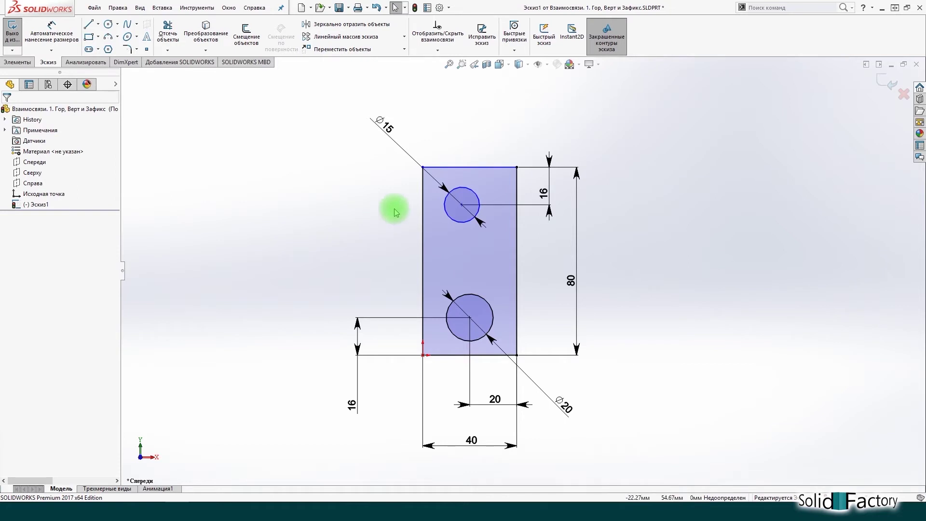
pyautogui.click(449, 168)
pyautogui.click(39, 213)
pyautogui.click(342, 224)
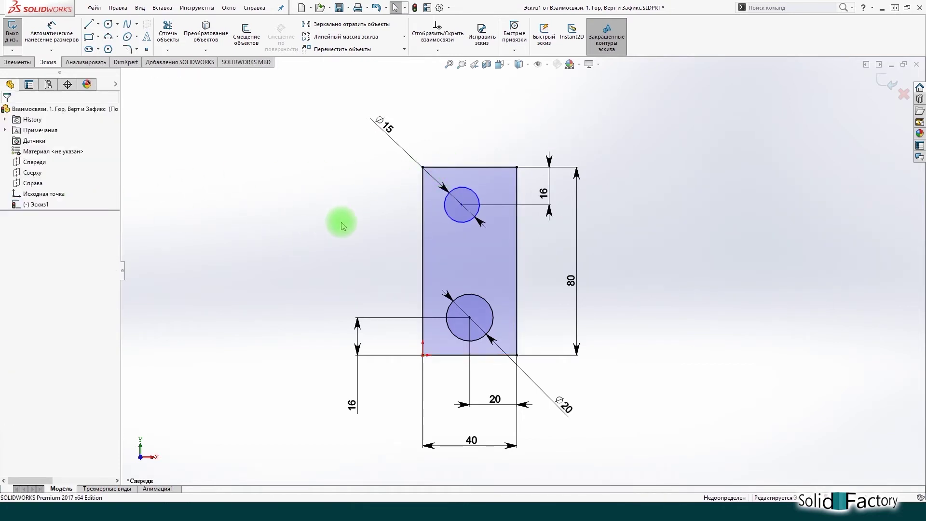
# Step: Align the top hole's centre vertically above the lower hole's centre
pyautogui.click(461, 205)
pyautogui.moveTo(461, 204)
pyautogui.mouseDown()
pyautogui.moveTo(505, 205)
pyautogui.moveTo(477, 212)
pyautogui.mouseUp()
pyautogui.click(375, 214)
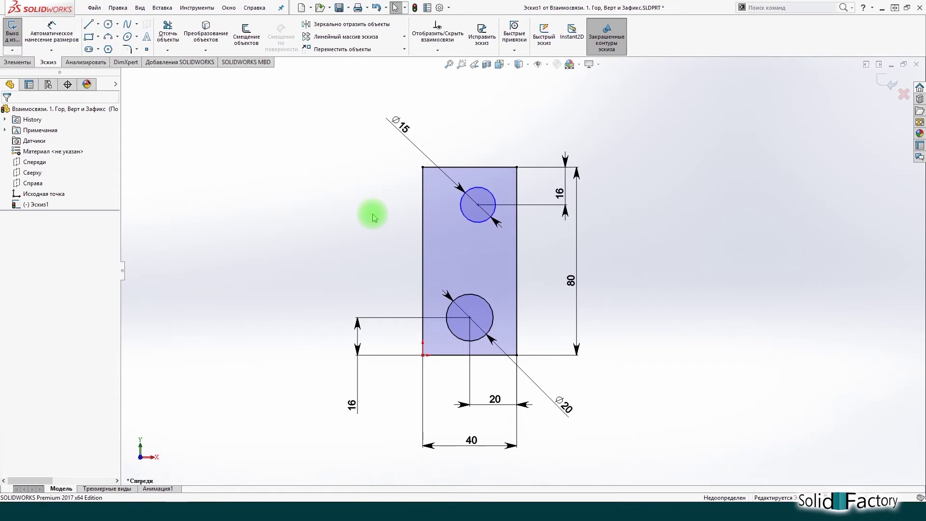
pyautogui.click(477, 205)
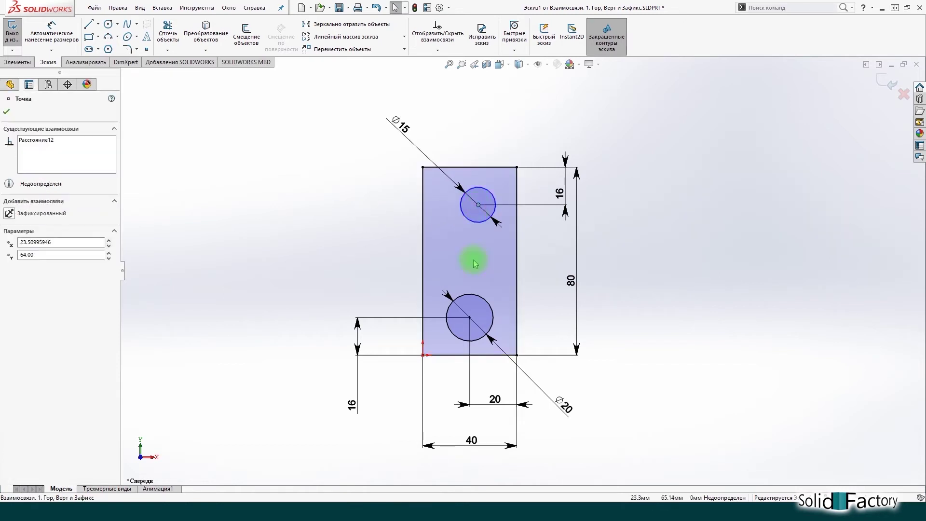
pyautogui.keyDown('ctrl'); pyautogui.click(471, 319); pyautogui.keyUp('ctrl')
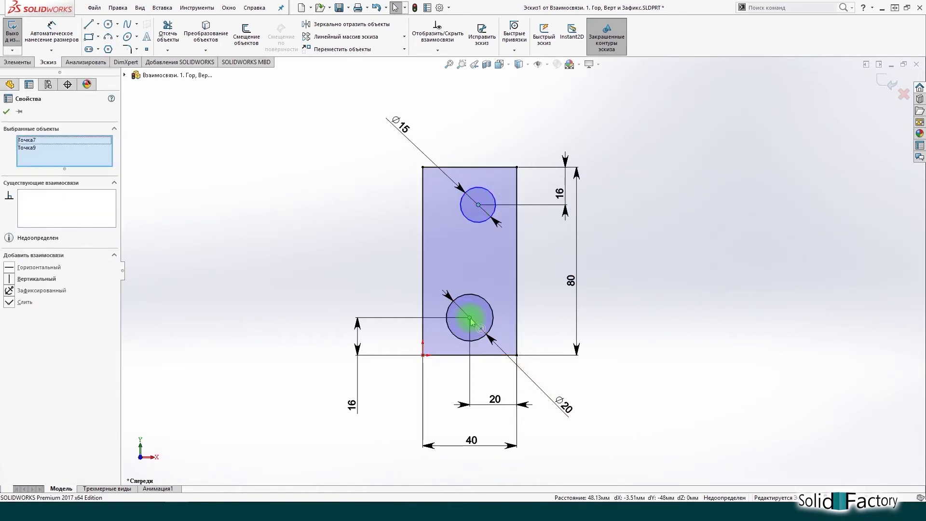
pyautogui.click(42, 281)
pyautogui.click(305, 254)
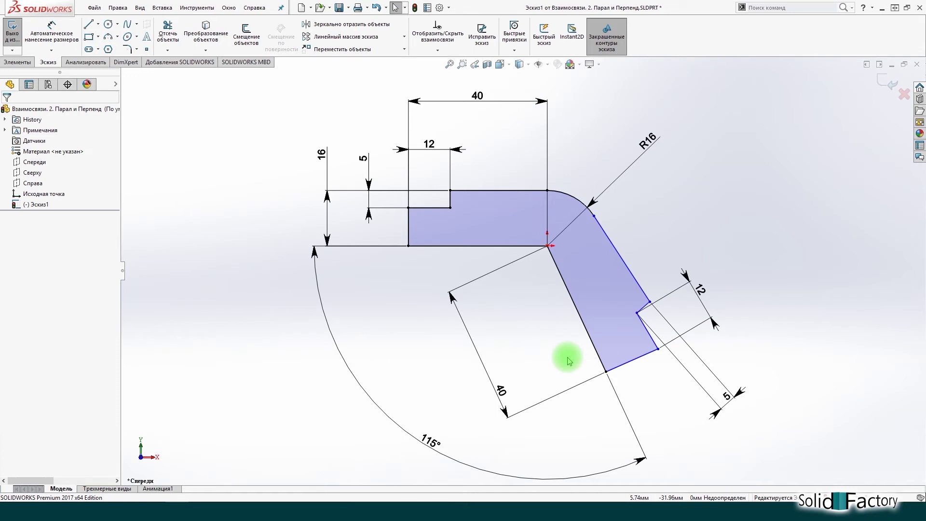
# Step: Make the bent arm's three inclined edges parallel
pyautogui.click(577, 310)
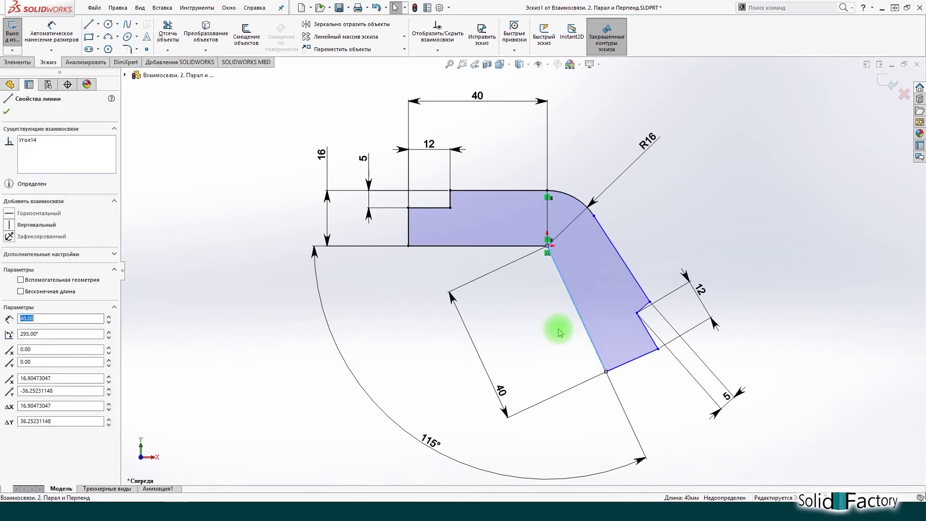
pyautogui.click(417, 458)
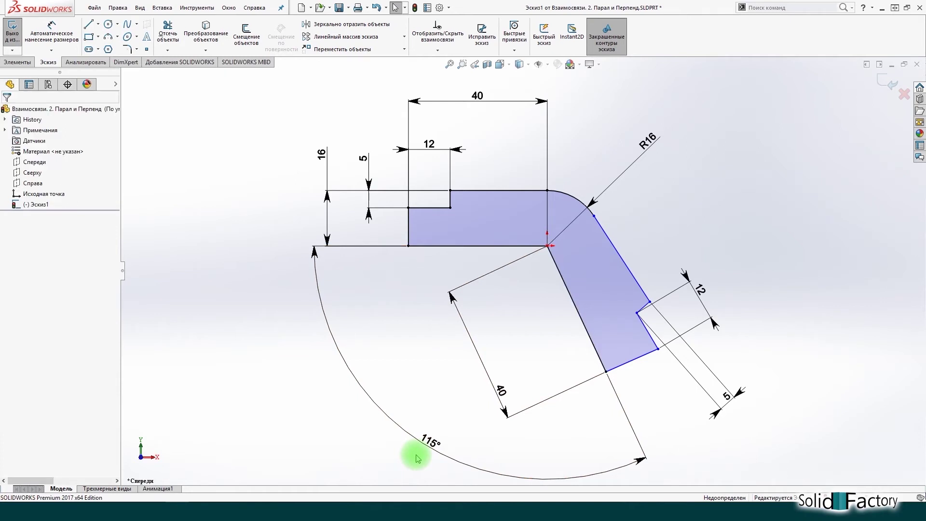
pyautogui.click(626, 264)
pyautogui.keyDown('ctrl'); pyautogui.click(584, 325); pyautogui.keyUp('ctrl')
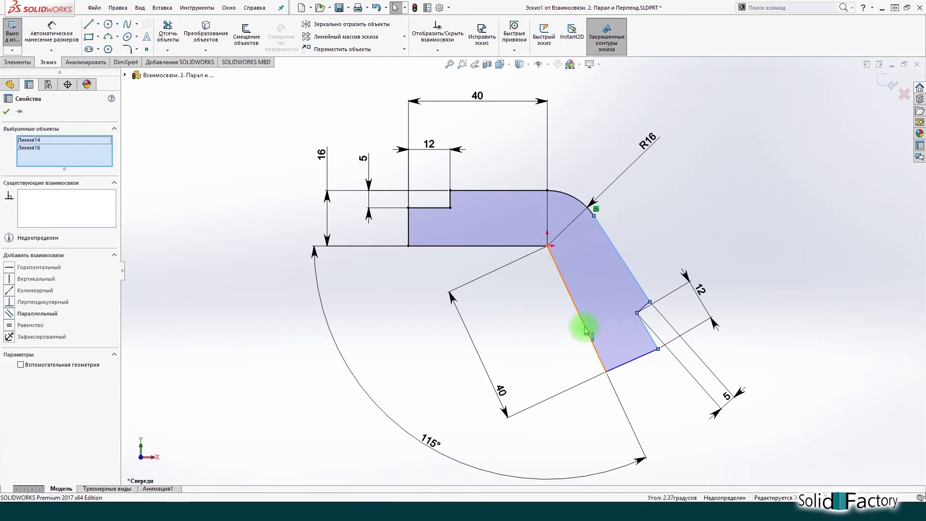
pyautogui.keyDown('ctrl'); pyautogui.click(539, 340); pyautogui.keyUp('ctrl')
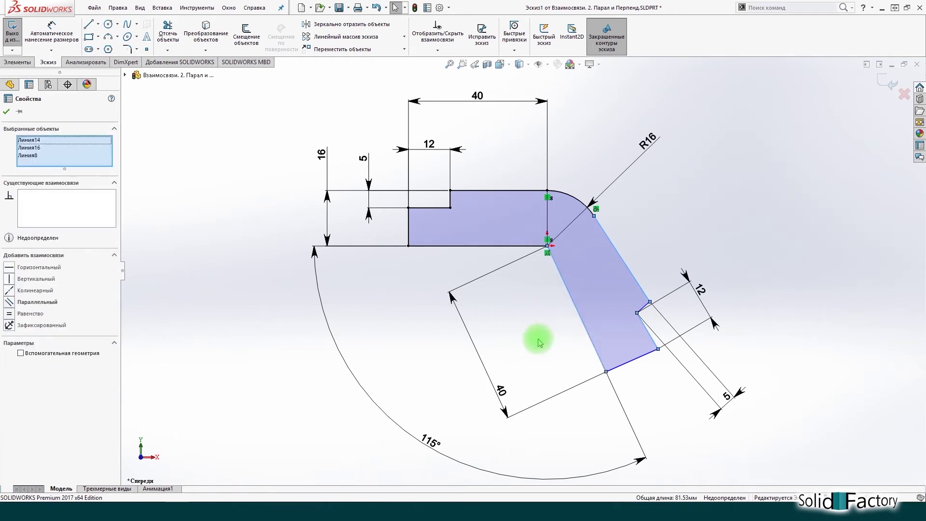
pyautogui.click(36, 302)
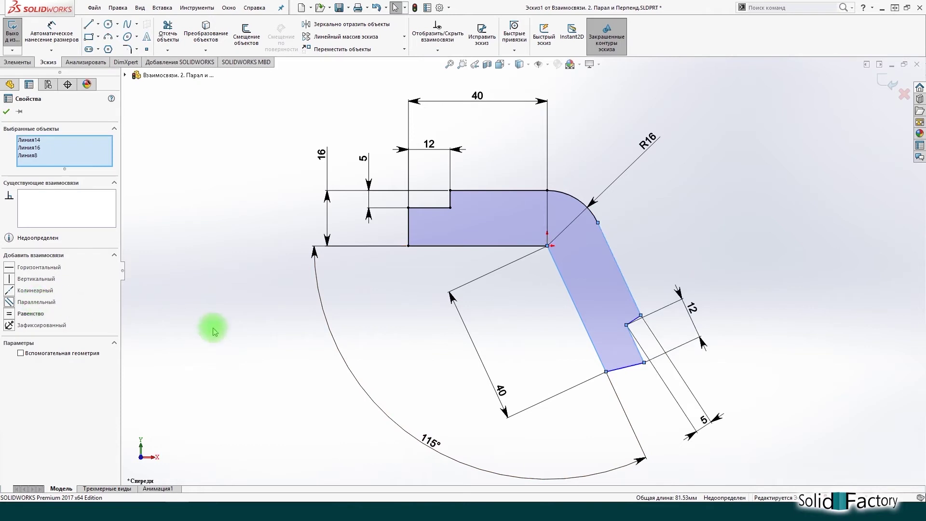
# Step: Make the bottom end edge and 5 mm step edge perpendicular to the inclined edges
pyautogui.click(622, 372)
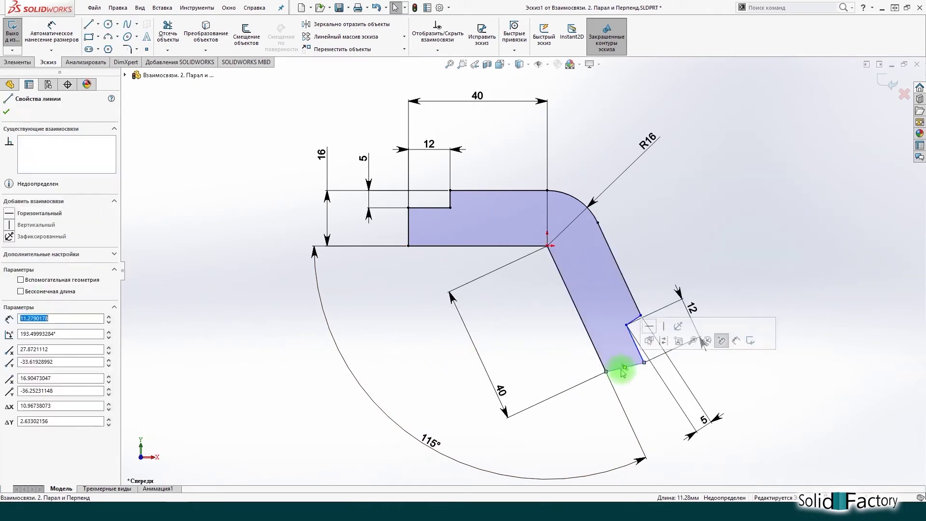
pyautogui.keyDown('ctrl'); pyautogui.click(597, 351); pyautogui.keyUp('ctrl')
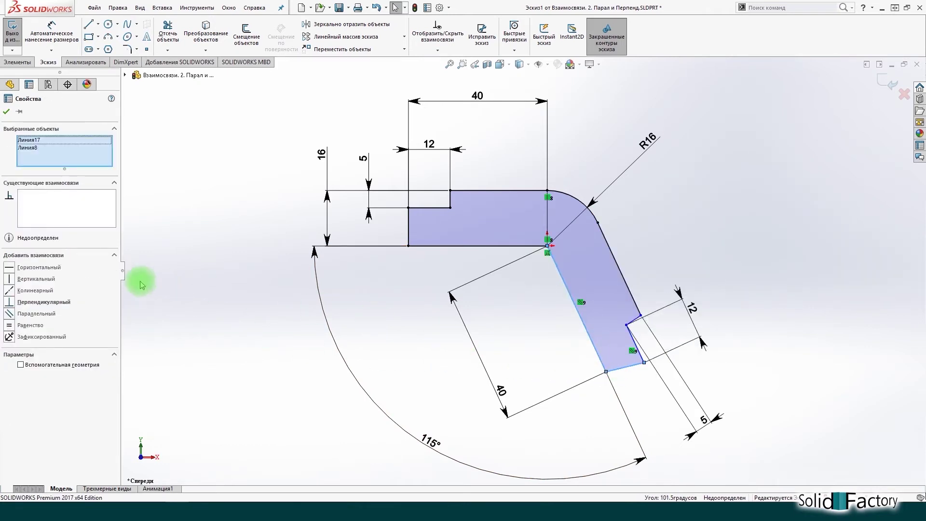
pyautogui.click(53, 302)
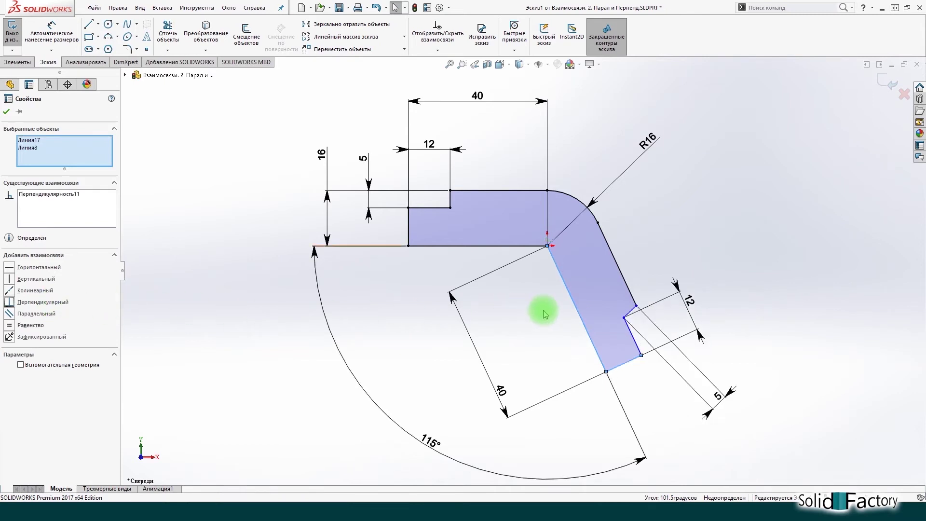
pyautogui.click(632, 311)
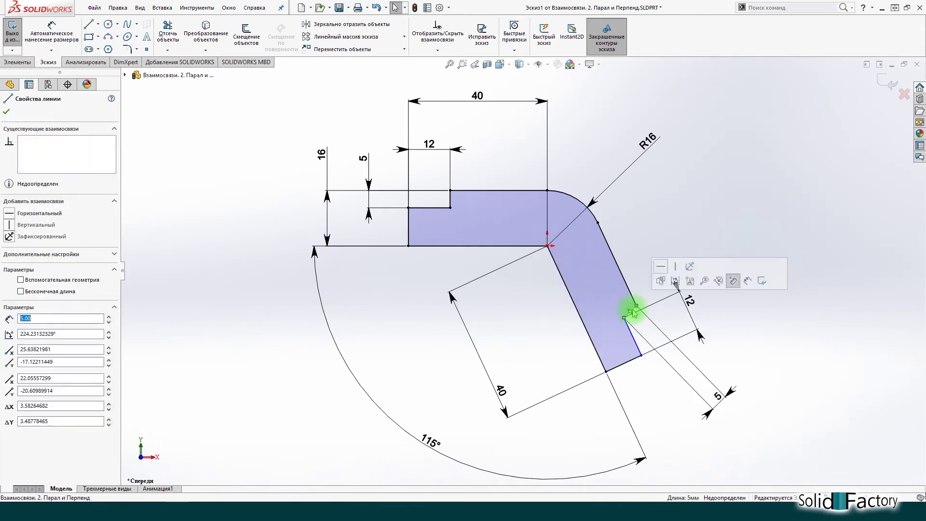
pyautogui.keyDown('ctrl'); pyautogui.click(583, 323); pyautogui.keyUp('ctrl')
pyautogui.click(50, 304)
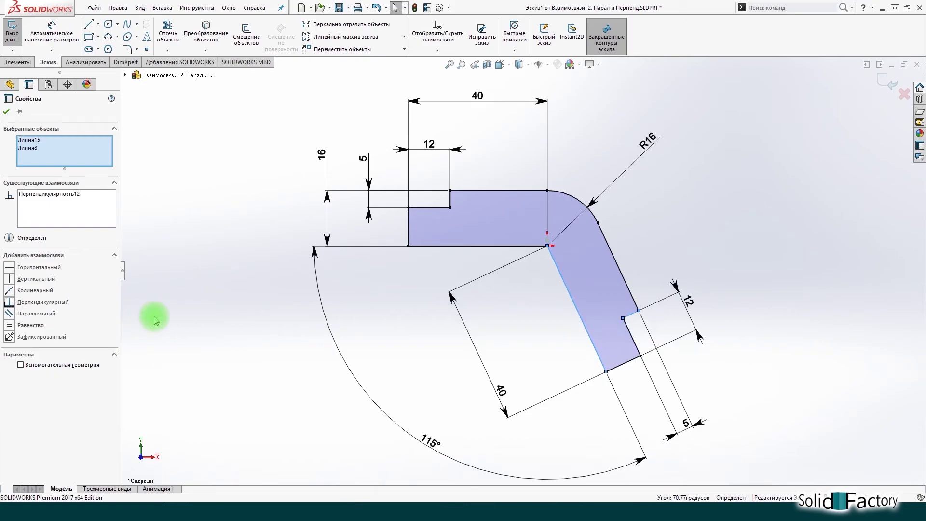
pyautogui.click(155, 320)
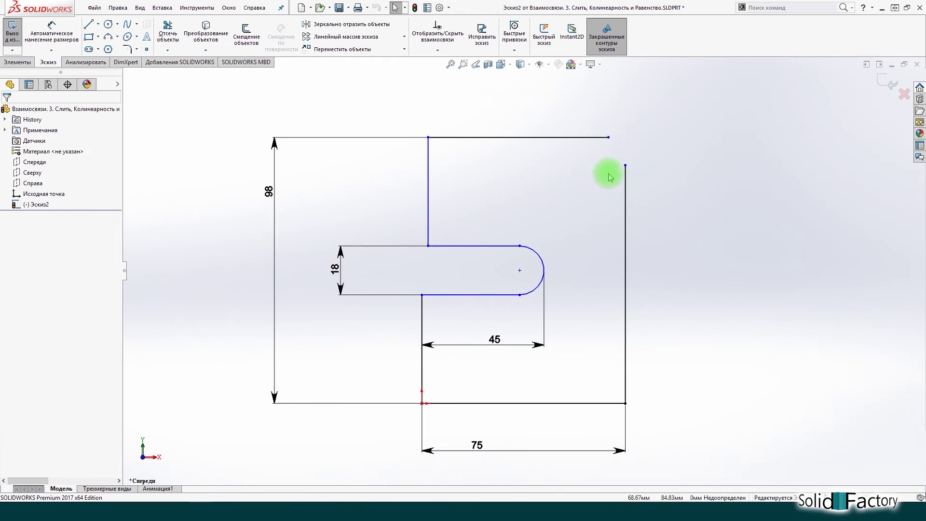
# Step: Drag the loose lines and merge the open top endpoints to close the contour
pyautogui.moveTo(428, 195)
pyautogui.mouseDown()
pyautogui.moveTo(458, 202)
pyautogui.moveTo(426, 202)
pyautogui.mouseUp()
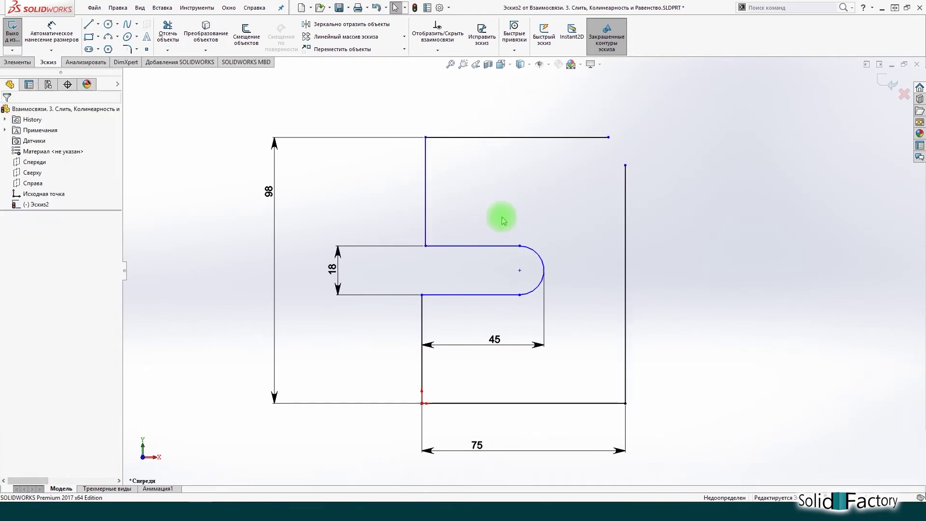
pyautogui.moveTo(519, 271)
pyautogui.mouseDown()
pyautogui.moveTo(533, 302)
pyautogui.moveTo(528, 247)
pyautogui.moveTo(521, 263)
pyautogui.mouseUp()
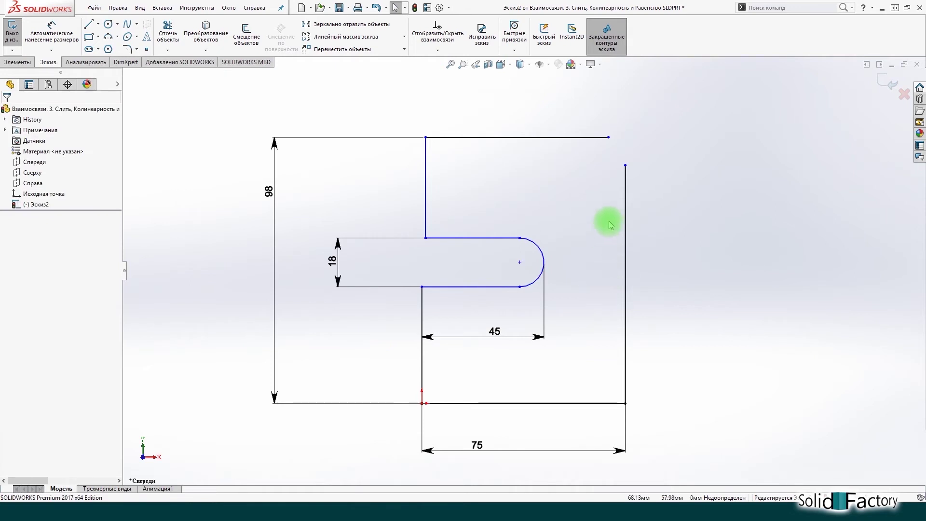
pyautogui.click(625, 165)
pyautogui.keyDown('ctrl'); pyautogui.click(608, 138); pyautogui.keyUp('ctrl')
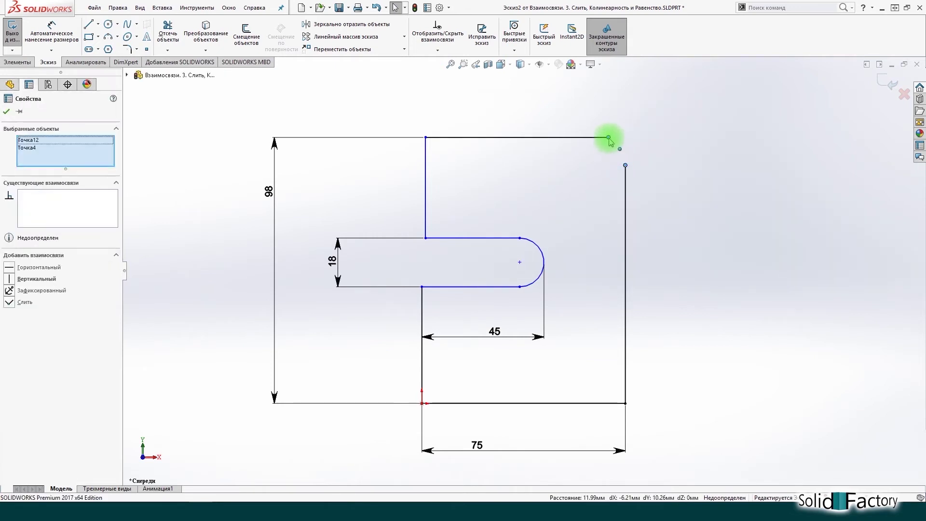
pyautogui.click(25, 303)
pyautogui.click(201, 296)
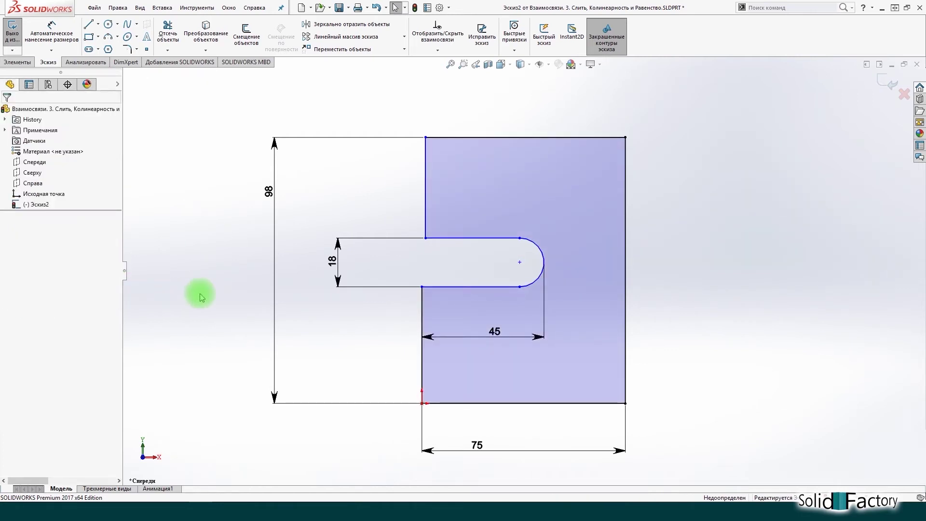
# Step: Make the upper and lower left vertical edges beside the slot collinear
pyautogui.click(425, 208)
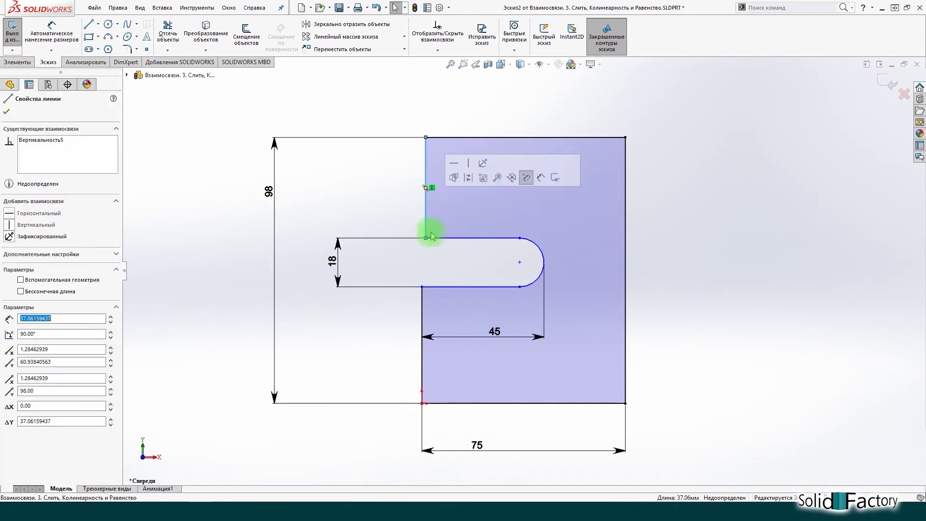
pyautogui.keyDown('ctrl'); pyautogui.click(423, 305); pyautogui.keyUp('ctrl')
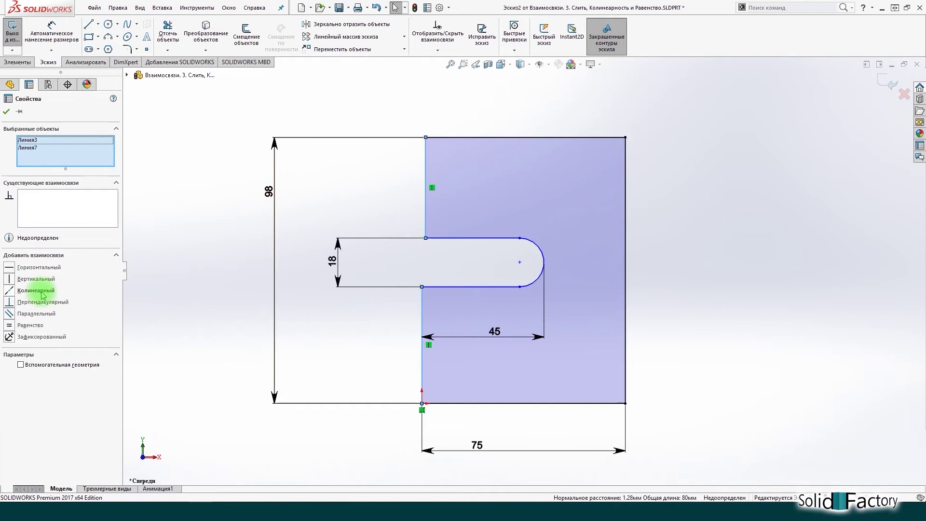
pyautogui.click(43, 291)
pyautogui.click(188, 294)
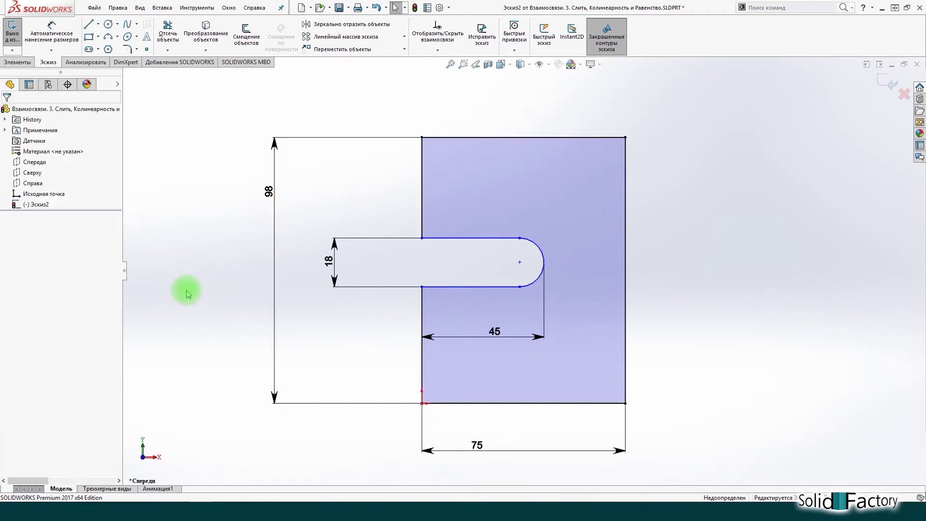
pyautogui.click(423, 202)
pyautogui.keyDown('ctrl'); pyautogui.click(423, 303); pyautogui.keyUp('ctrl')
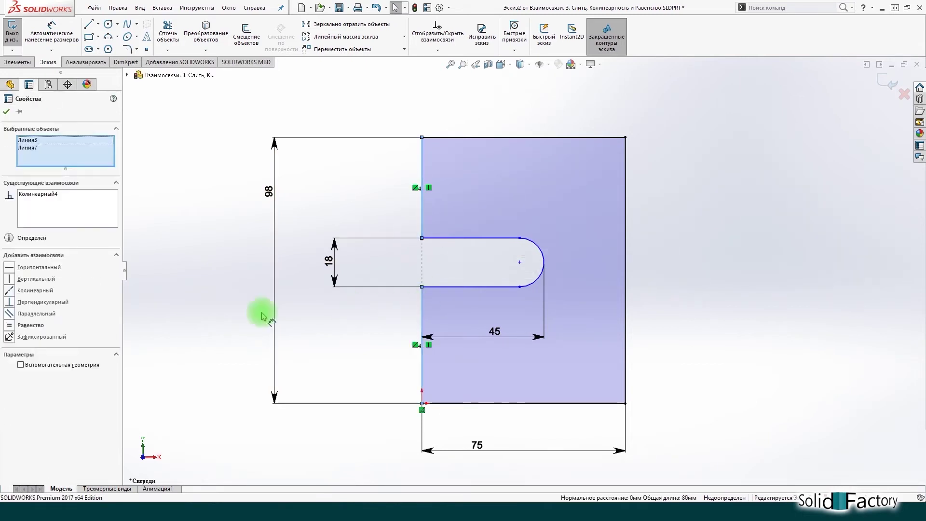
pyautogui.click(29, 325)
pyautogui.click(178, 302)
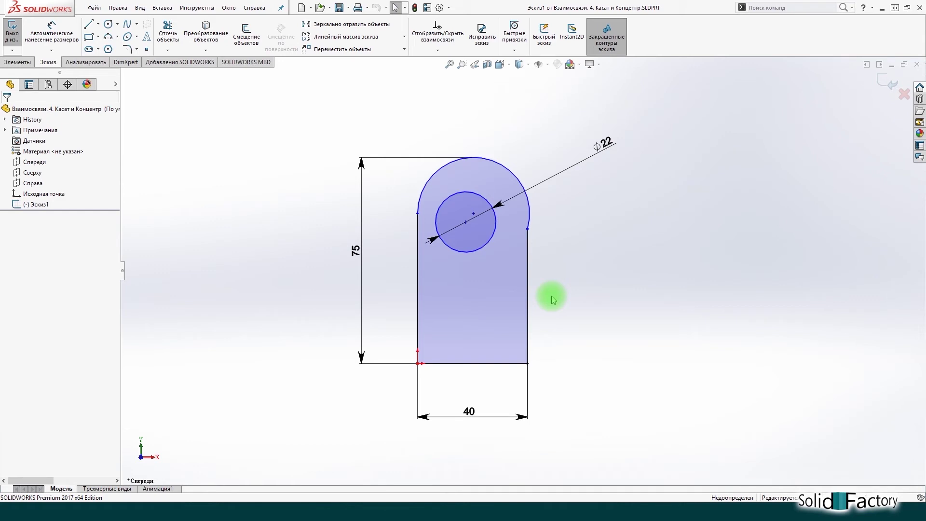
# Step: Make the top arc tangent to the right vertical edge
pyautogui.click(531, 232)
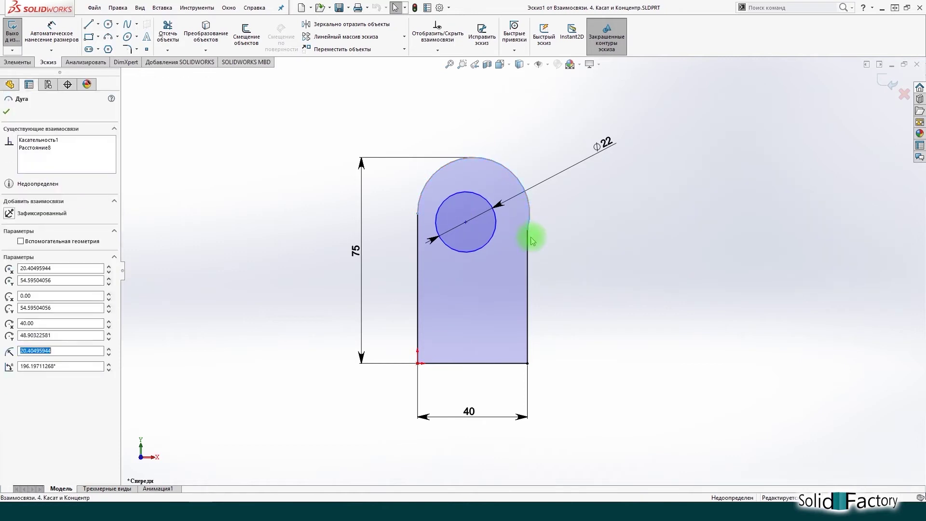
pyautogui.keyDown('ctrl'); pyautogui.click(528, 248); pyautogui.keyUp('ctrl')
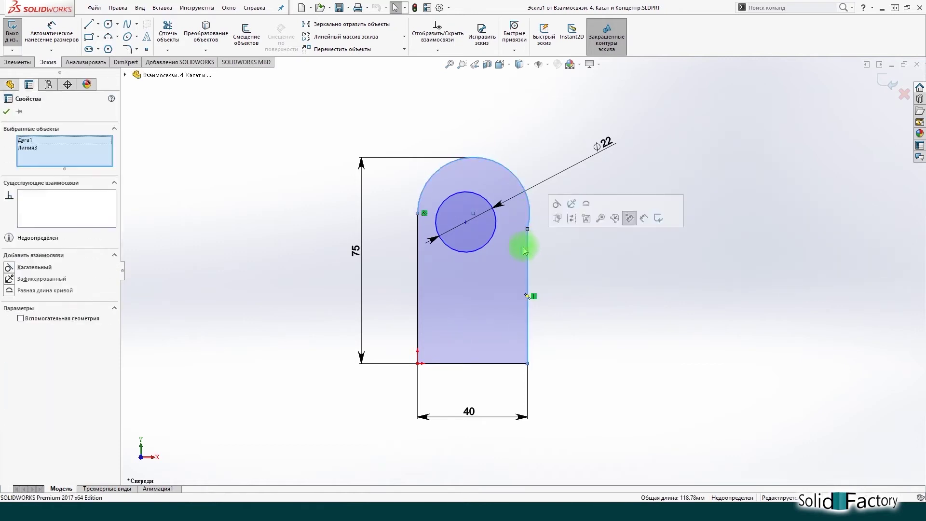
pyautogui.click(31, 269)
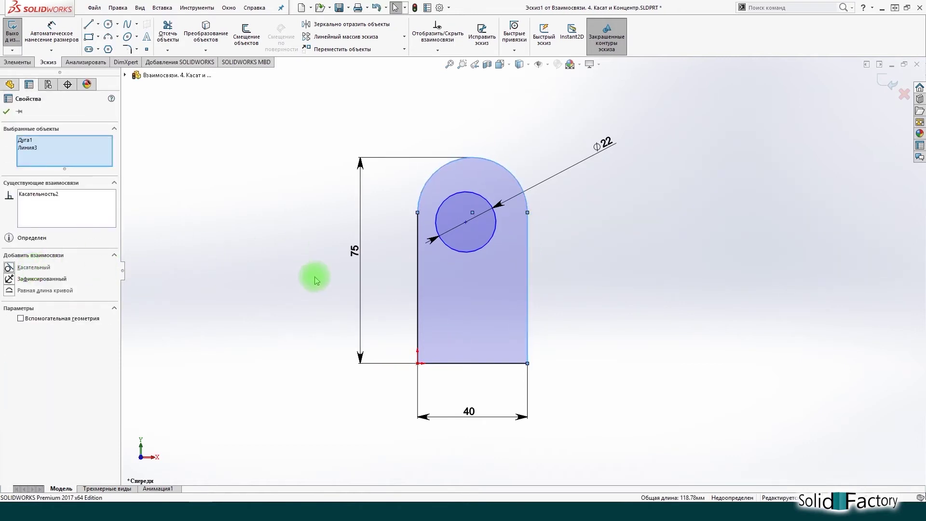
pyautogui.click(315, 279)
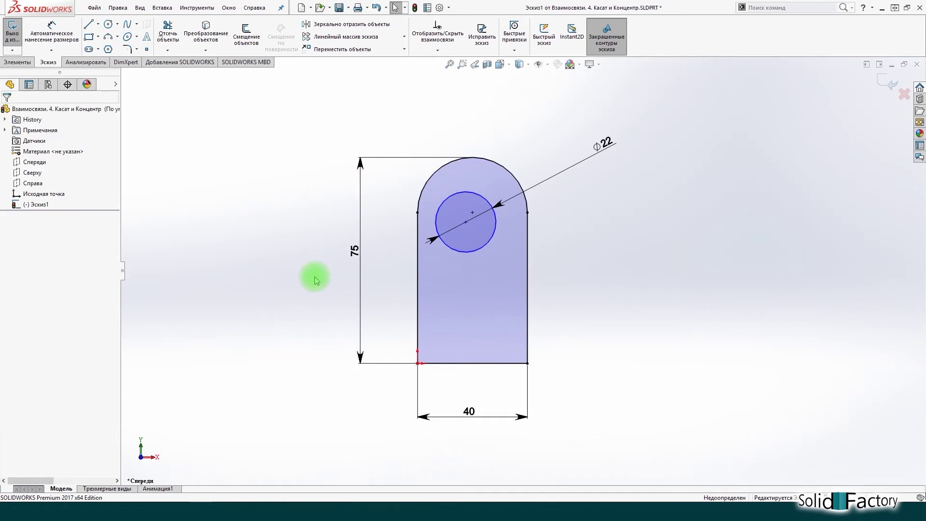
# Step: Make the Ø22 hole concentric with the top arc
pyautogui.click(485, 158)
pyautogui.keyDown('ctrl'); pyautogui.click(468, 195); pyautogui.keyUp('ctrl')
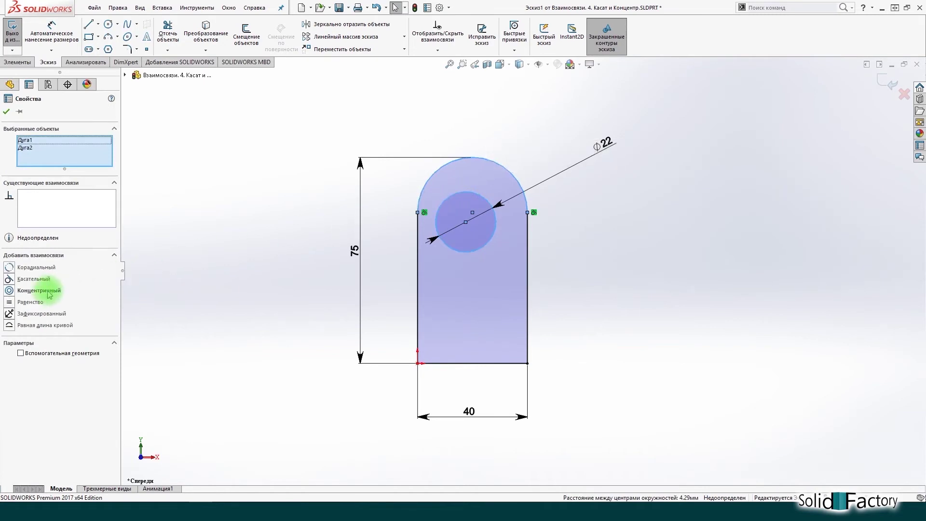
pyautogui.click(46, 290)
pyautogui.click(248, 261)
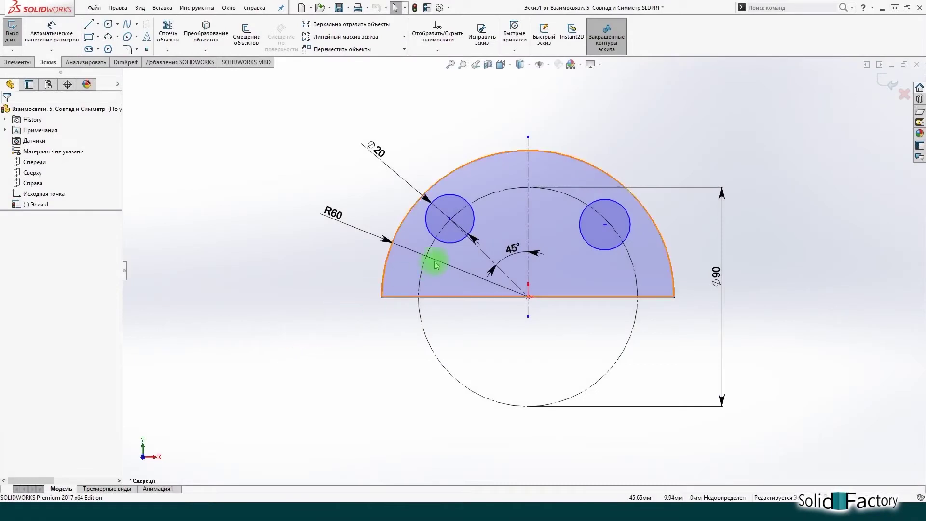
# Step: Put the left Ø20 hole's centre on the construction circle with Coincident
pyautogui.click(475, 217)
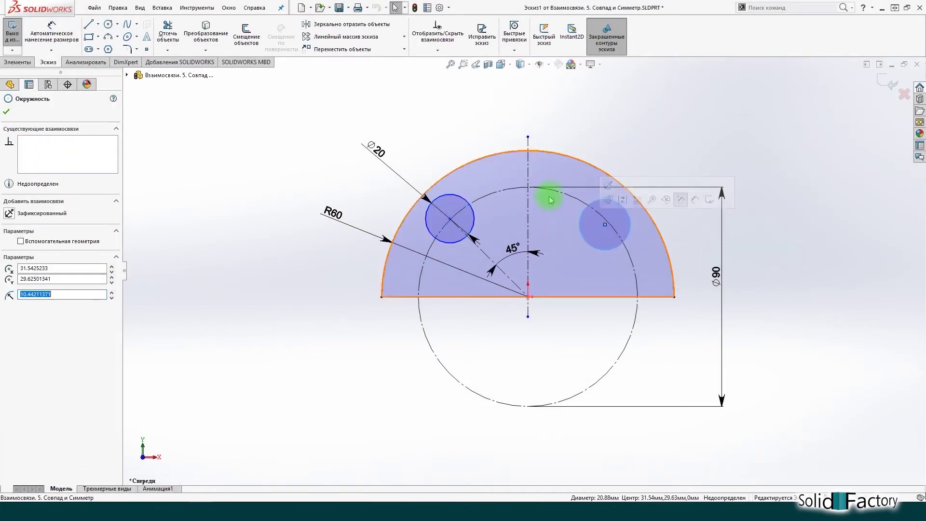
pyautogui.click(547, 191)
pyautogui.click(529, 208)
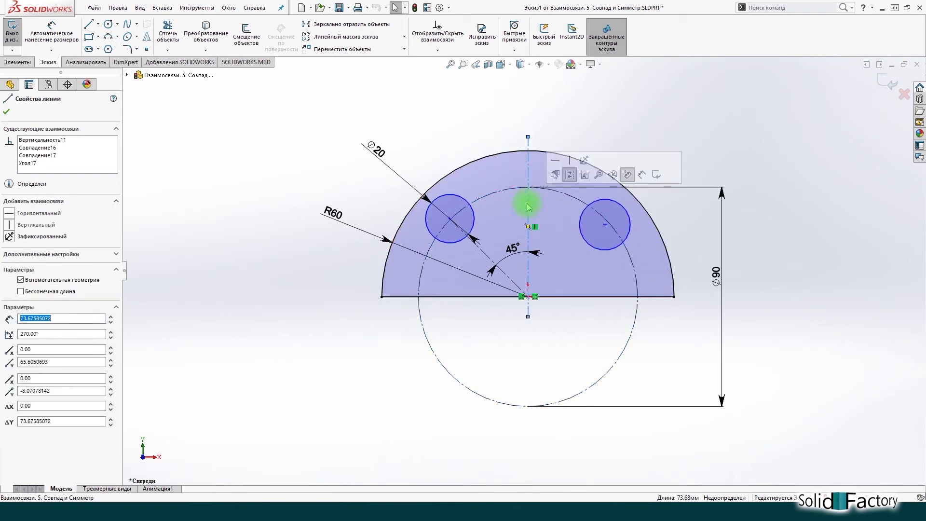
pyautogui.click(492, 344)
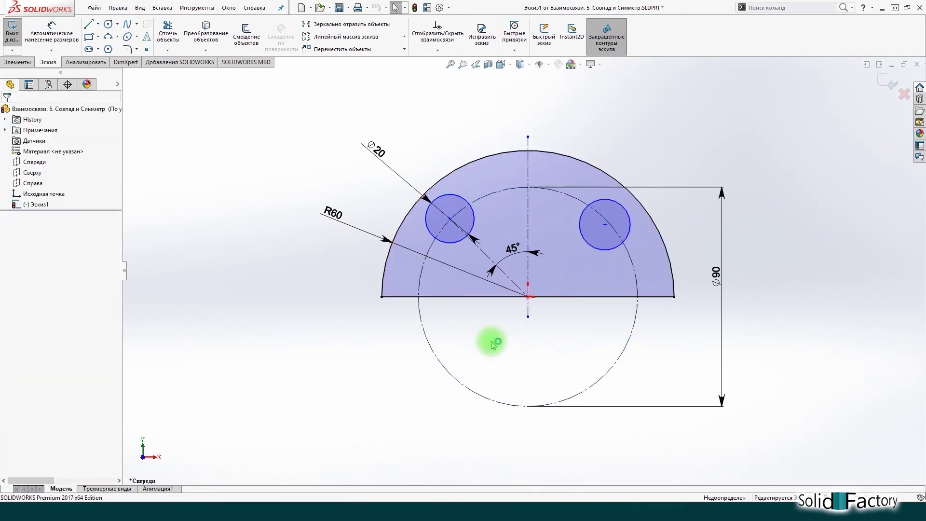
pyautogui.click(450, 219)
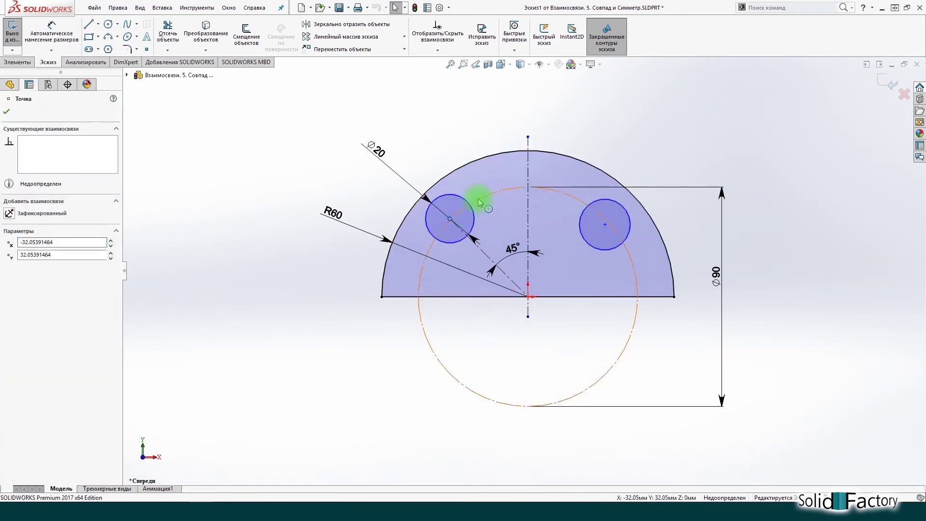
pyautogui.keyDown('ctrl'); pyautogui.click(475, 200); pyautogui.keyUp('ctrl')
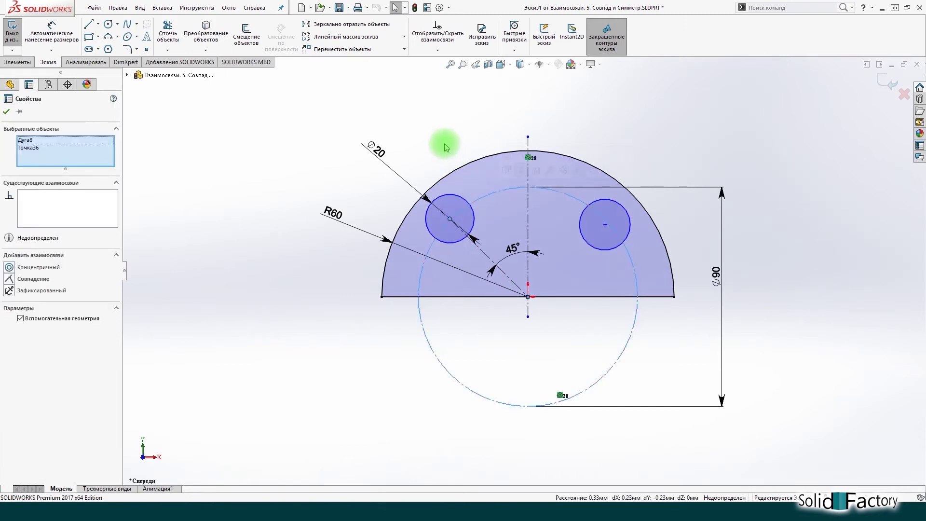
pyautogui.click(43, 281)
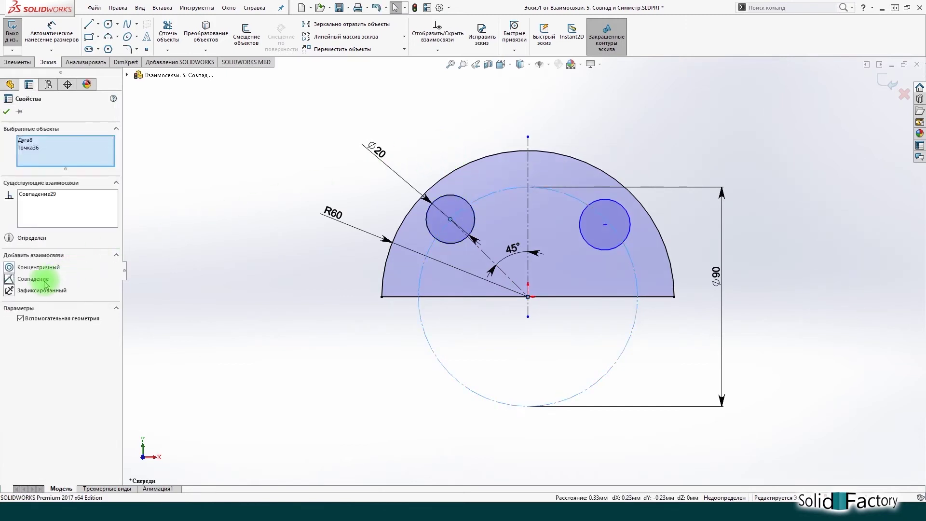
pyautogui.click(468, 320)
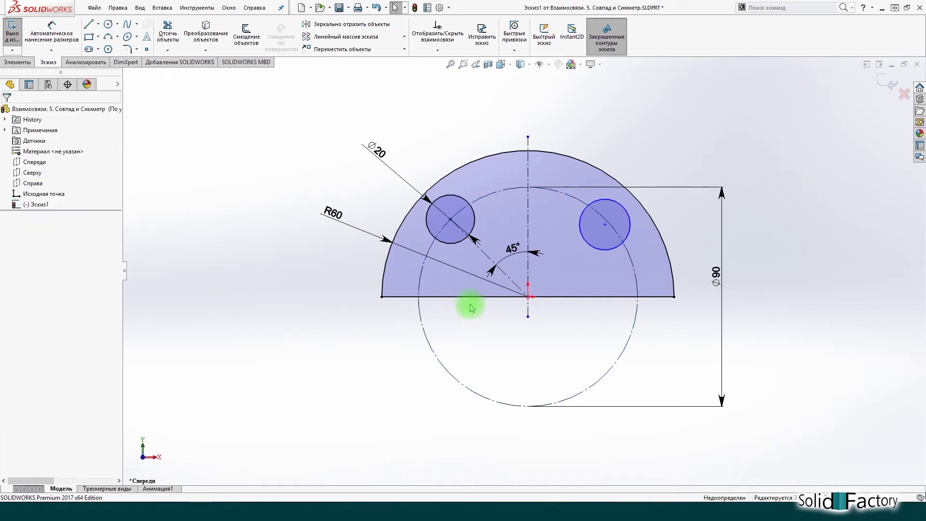
# Step: Make the two Ø20 holes symmetric about the vertical centreline
pyautogui.click(474, 220)
pyautogui.keyDown('ctrl'); pyautogui.click(579, 231); pyautogui.keyUp('ctrl')
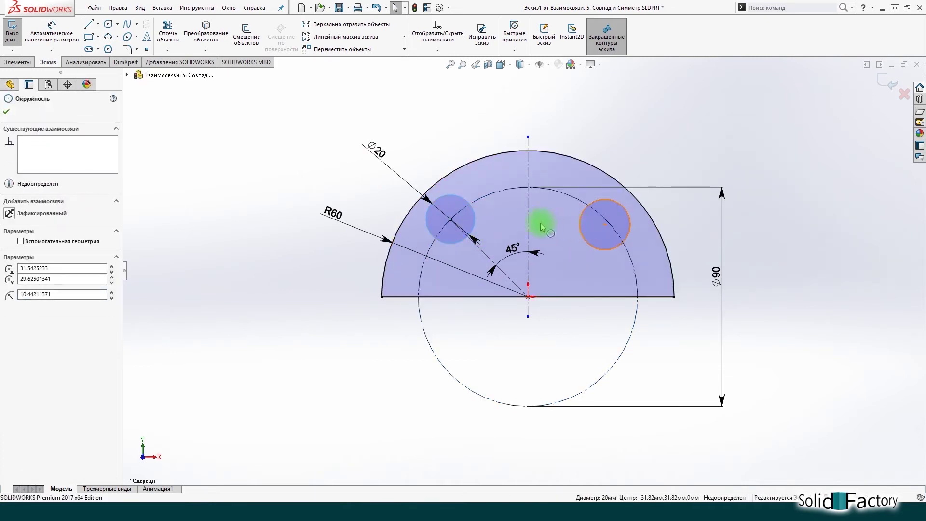
pyautogui.keyDown('ctrl'); pyautogui.click(529, 224); pyautogui.keyUp('ctrl')
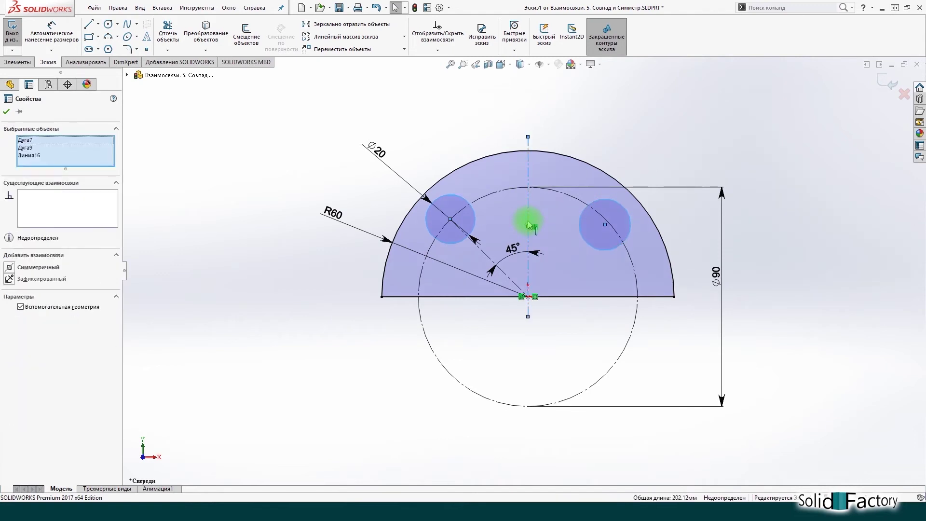
pyautogui.click(56, 268)
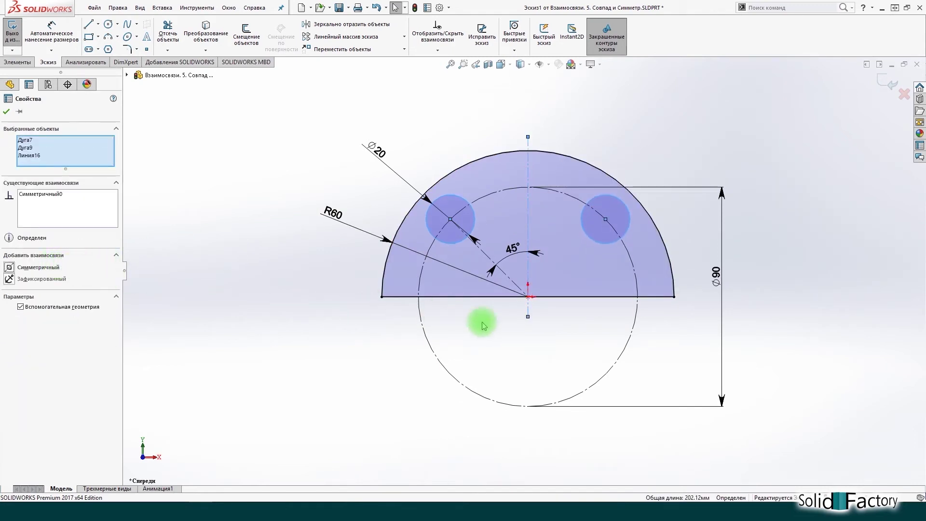
pyautogui.click(517, 330)
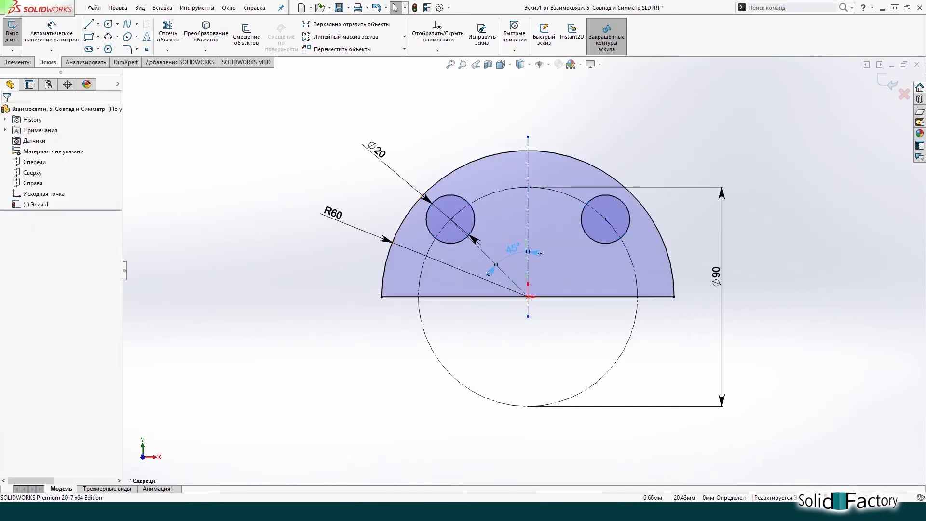
# Step: Change the 45° angle dimension to 30°
pyautogui.doubleClick(512, 248)
pyautogui.write('30')
pyautogui.press('Return')
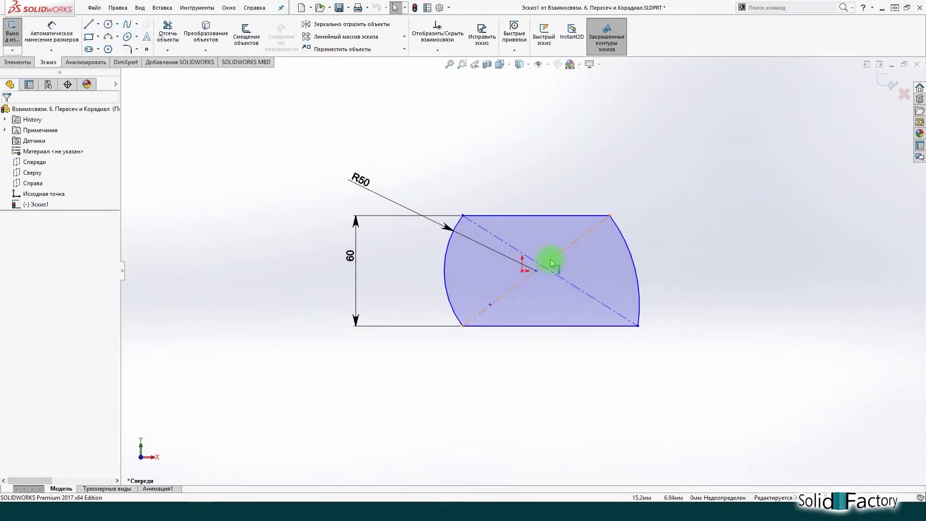
# Step: Make the two diagonal construction lines intersect at the origin
pyautogui.click(553, 272)
pyautogui.click(525, 270)
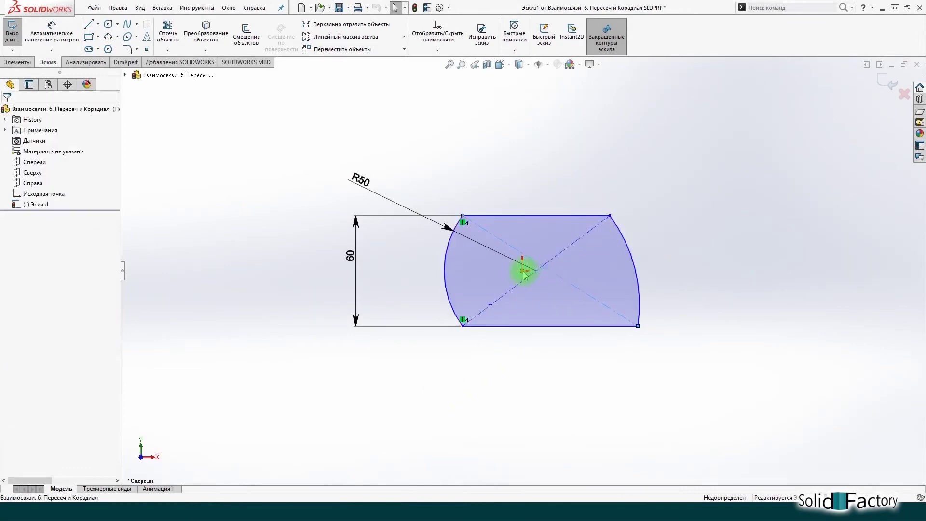
pyautogui.click(518, 370)
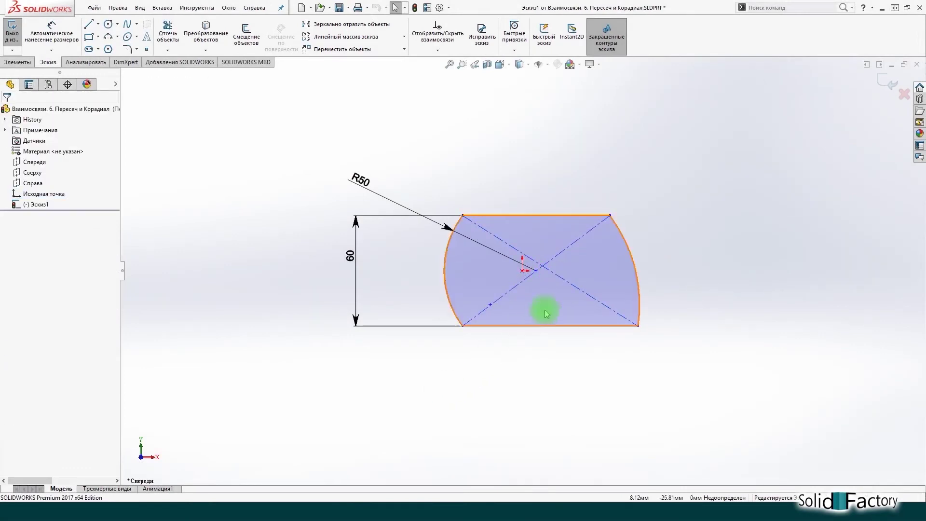
pyautogui.click(559, 255)
pyautogui.keyDown('ctrl'); pyautogui.click(530, 258); pyautogui.keyUp('ctrl')
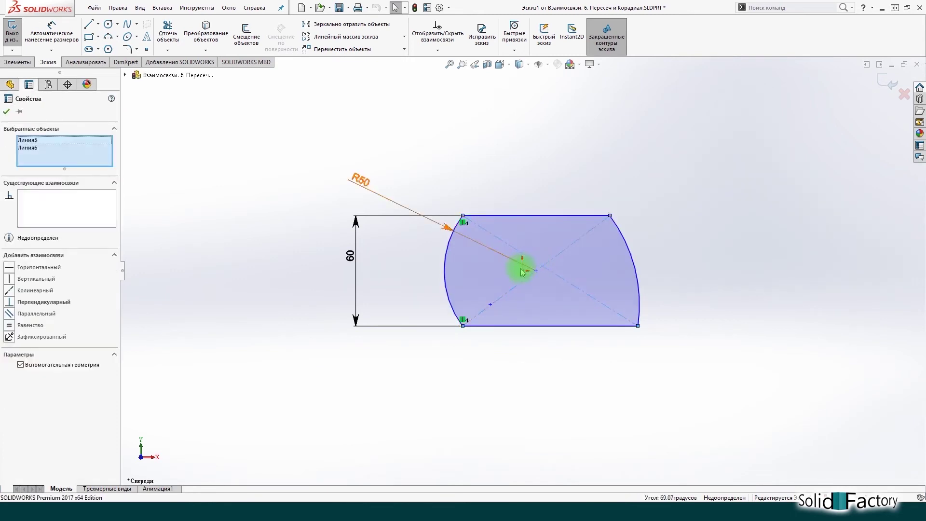
pyautogui.keyDown('ctrl'); pyautogui.click(522, 271); pyautogui.keyUp('ctrl')
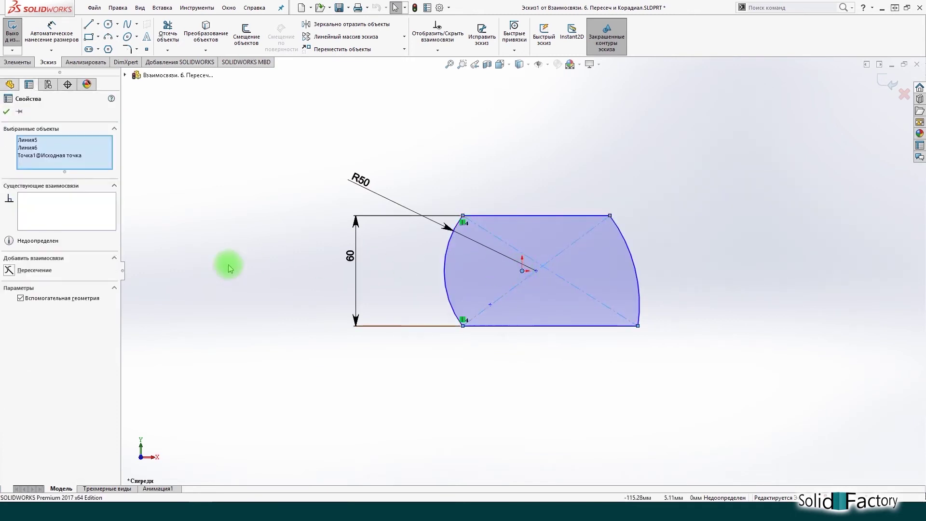
pyautogui.click(29, 271)
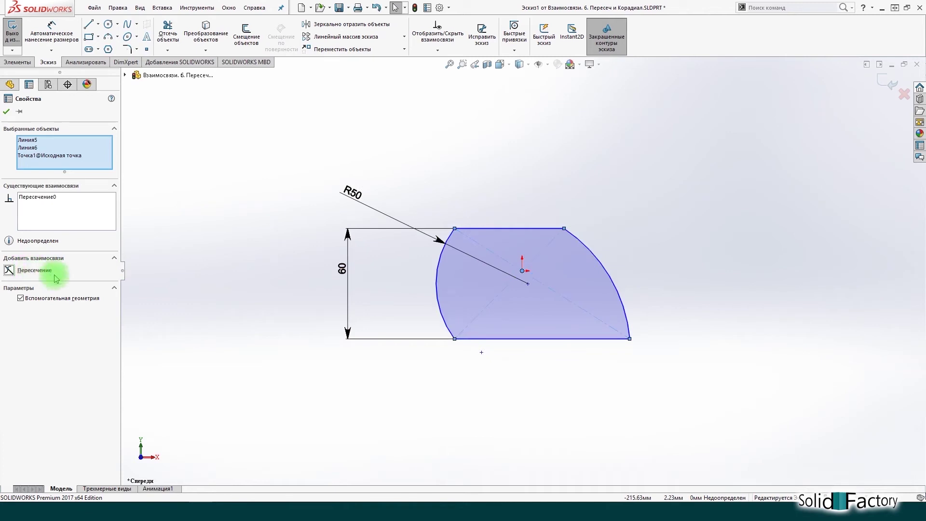
pyautogui.click(542, 376)
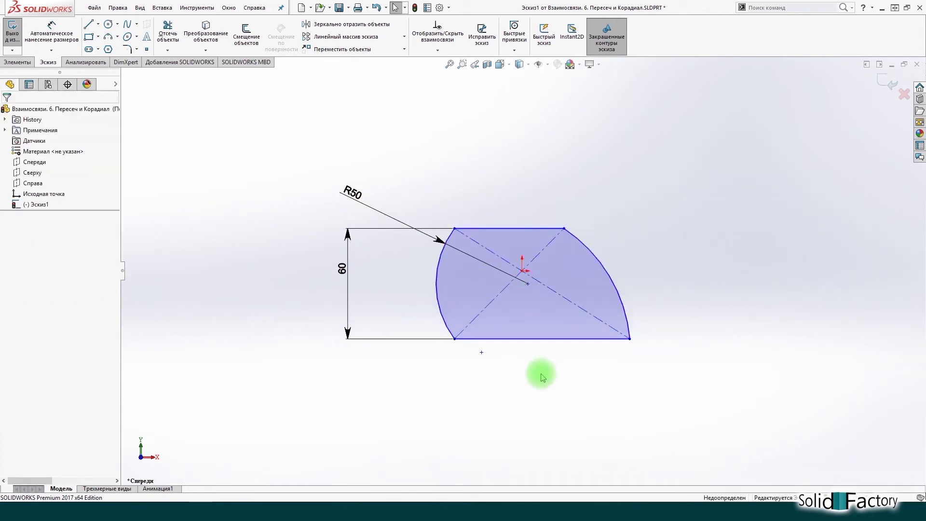
# Step: Make the left and right R50 arcs coradial
pyautogui.click(437, 282)
pyautogui.keyDown('ctrl'); pyautogui.click(612, 276); pyautogui.keyUp('ctrl')
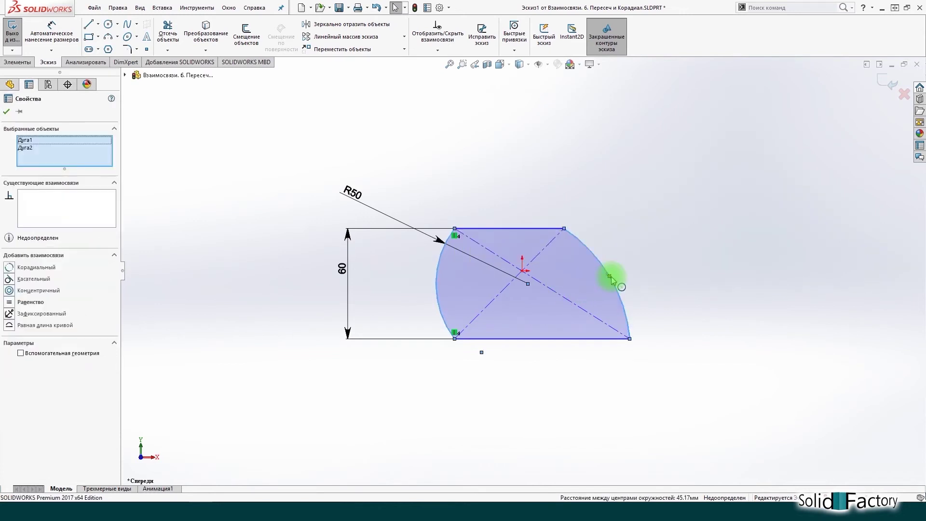
pyautogui.click(33, 268)
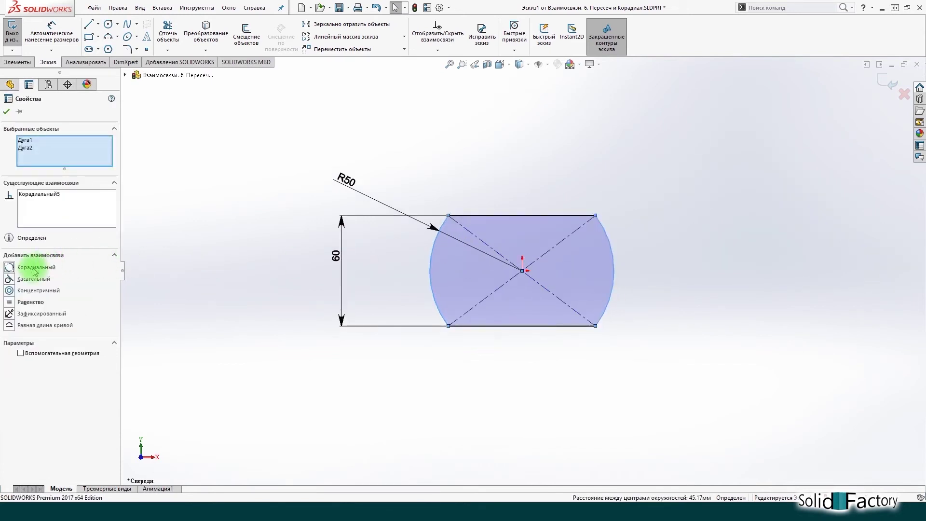
pyautogui.click(444, 363)
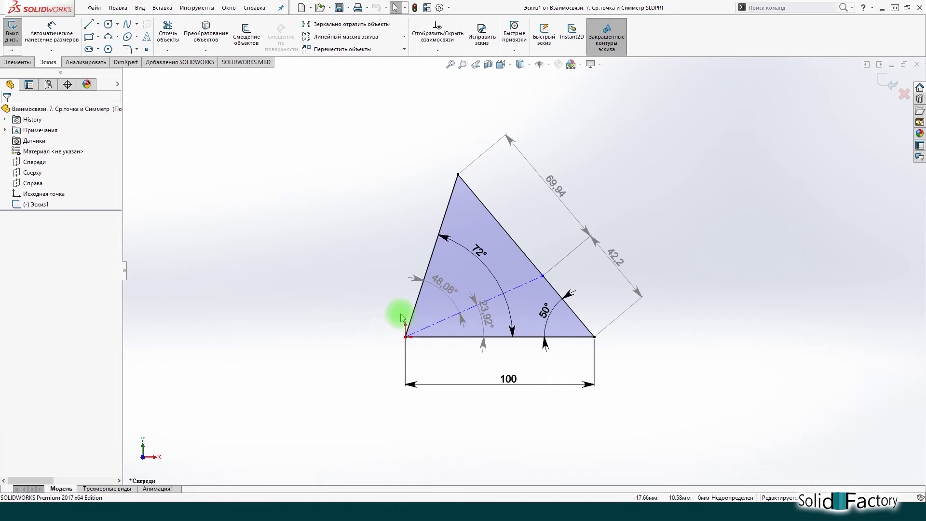
# Step: Slide the dashed line's end along the right edge to 63.57/48.58, trying then undoing a Midpoint relation
pyautogui.moveTo(543, 275)
pyautogui.mouseDown()
pyautogui.moveTo(492, 224)
pyautogui.moveTo(535, 267)
pyautogui.mouseUp()
pyautogui.click(677, 179)
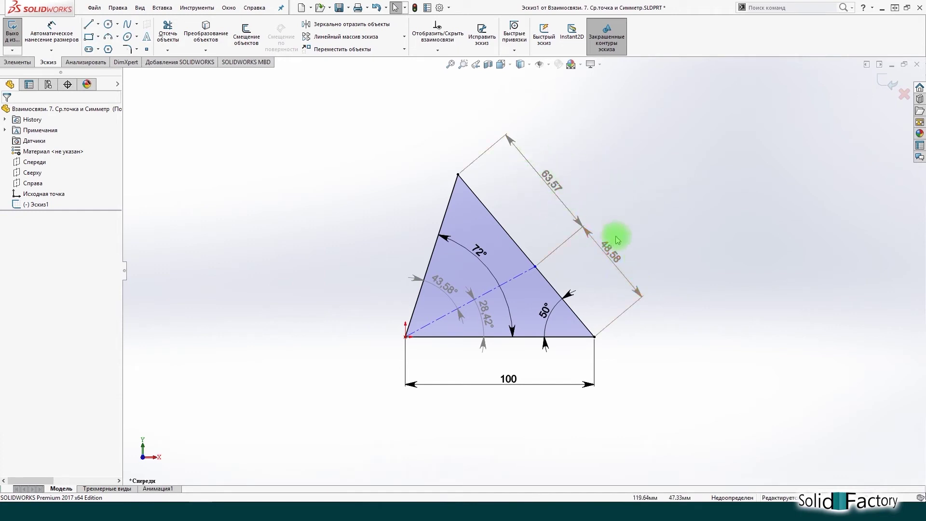
pyautogui.click(535, 265)
pyautogui.keyDown('ctrl'); pyautogui.click(518, 248); pyautogui.keyUp('ctrl')
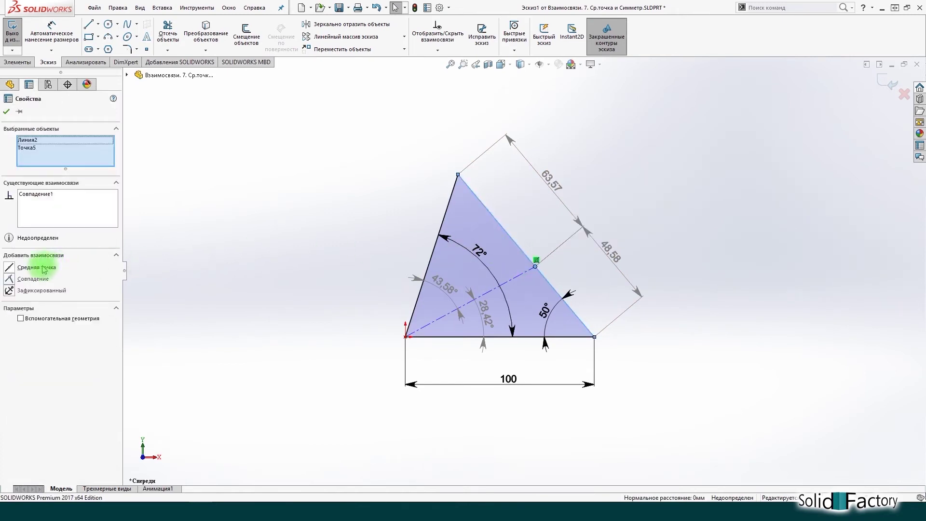
pyautogui.click(44, 269)
pyautogui.click(245, 263)
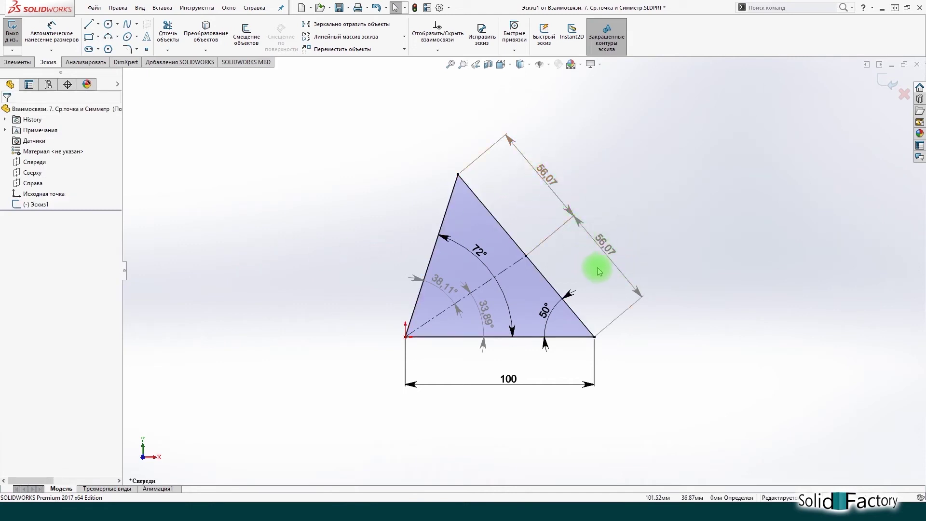
pyautogui.hotkey('ctrl', 'z')
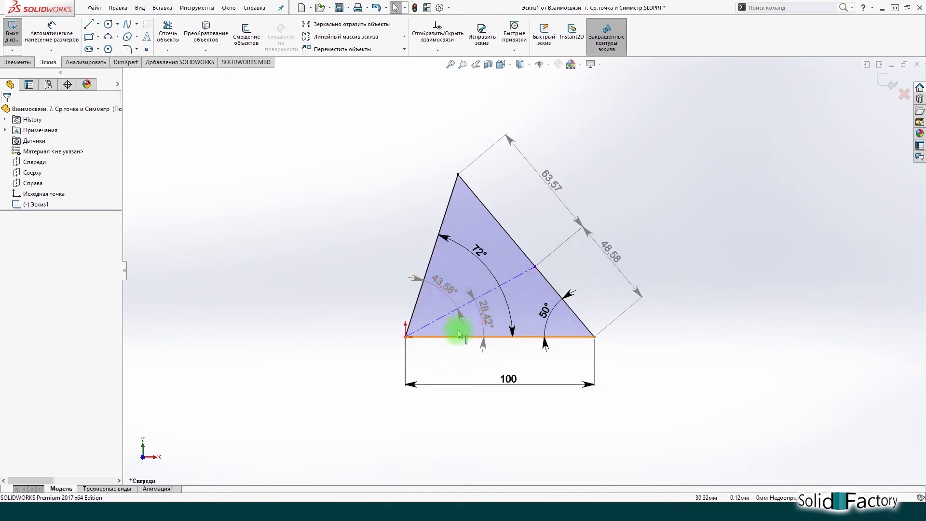
# Step: Make the left and bottom edges Symmetric about the dashed centreline, splitting the 72° angle into 36°/36°
pyautogui.click(437, 251)
pyautogui.keyDown('ctrl'); pyautogui.click(514, 279); pyautogui.keyUp('ctrl')
pyautogui.keyDown('ctrl'); pyautogui.click(515, 279); pyautogui.keyUp('ctrl')
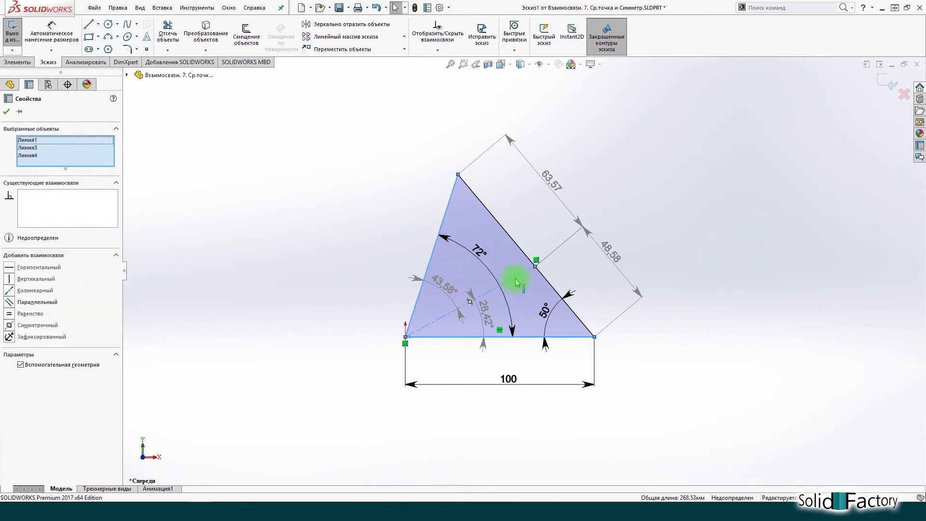
pyautogui.click(31, 327)
pyautogui.click(300, 330)
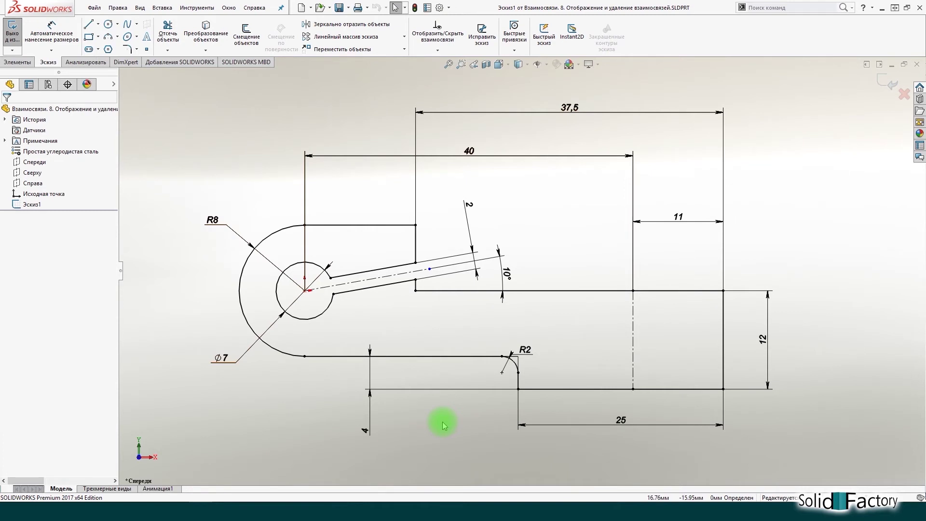
pyautogui.click(432, 357)
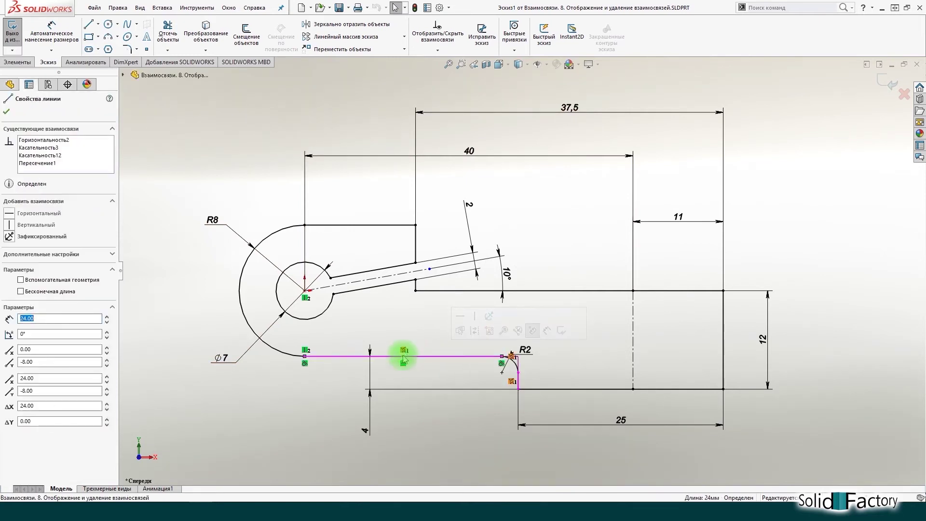
pyautogui.click(305, 351)
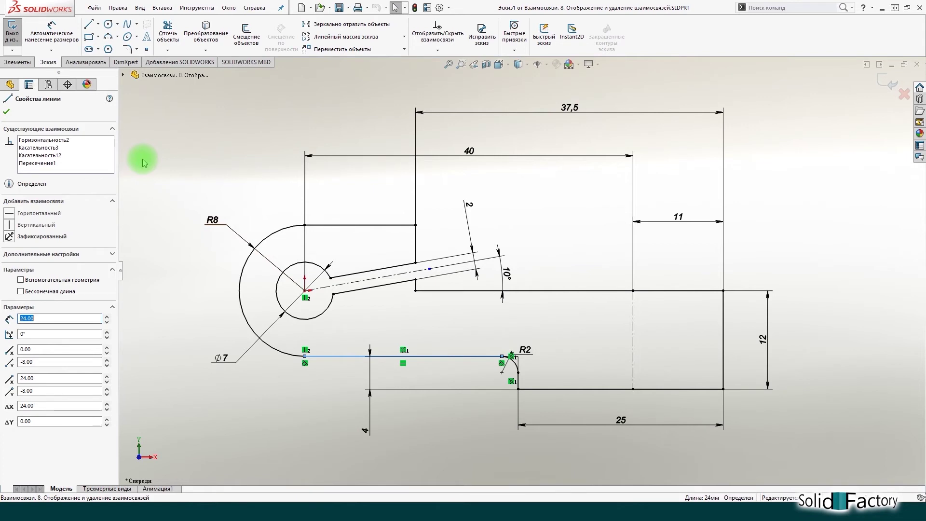
pyautogui.press('Escape')
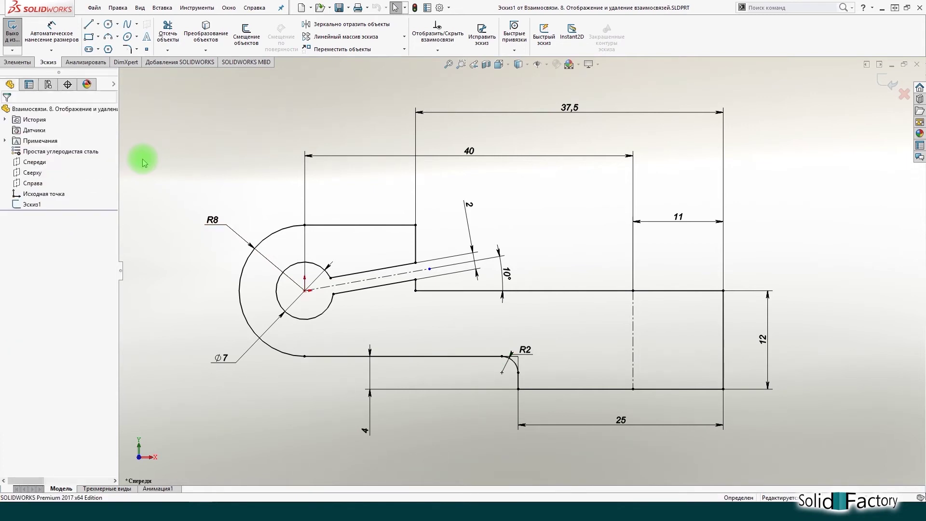
# Step: Turn on View Sketch Relations and pick a relation marker on the bottom line
pyautogui.click(547, 66)
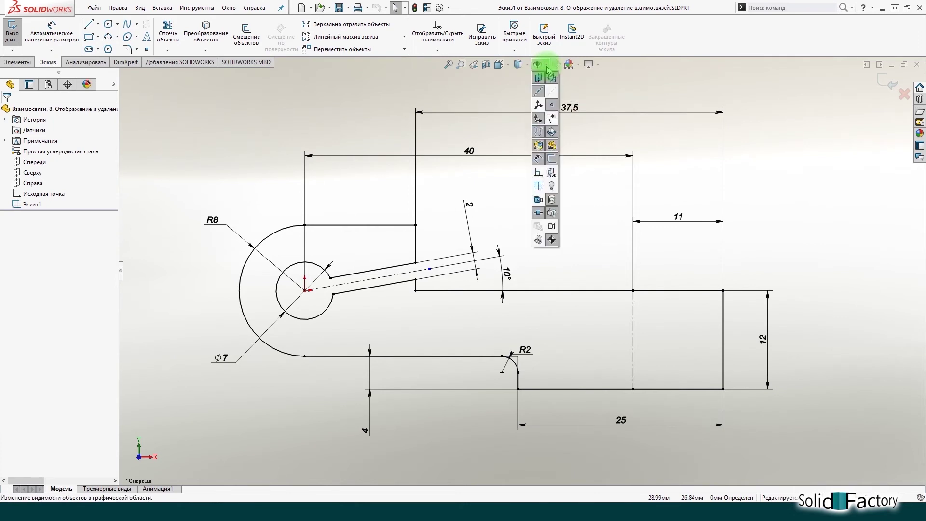
pyautogui.click(538, 174)
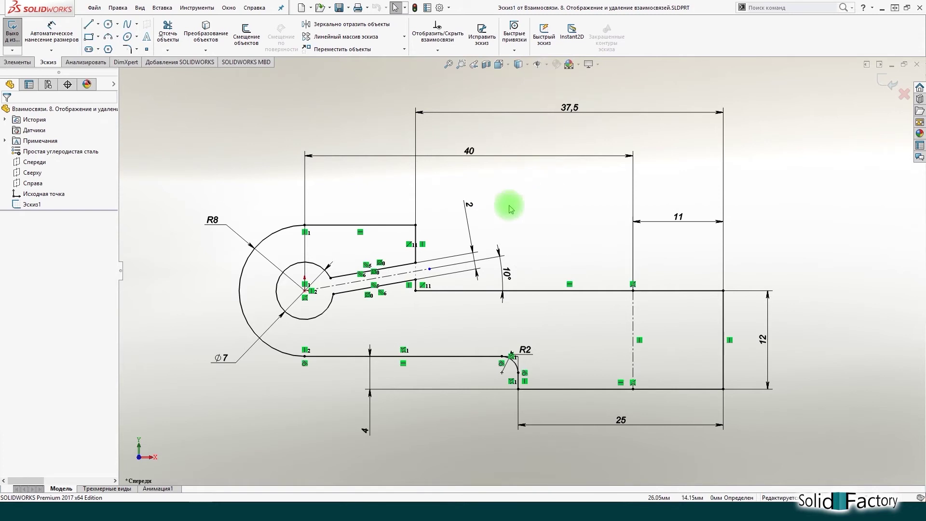
pyautogui.click(403, 356)
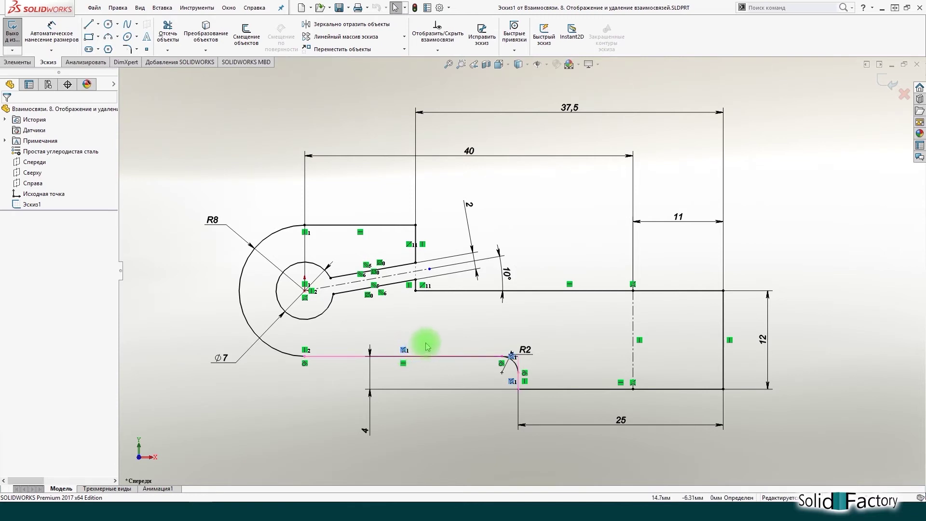
pyautogui.click(427, 345)
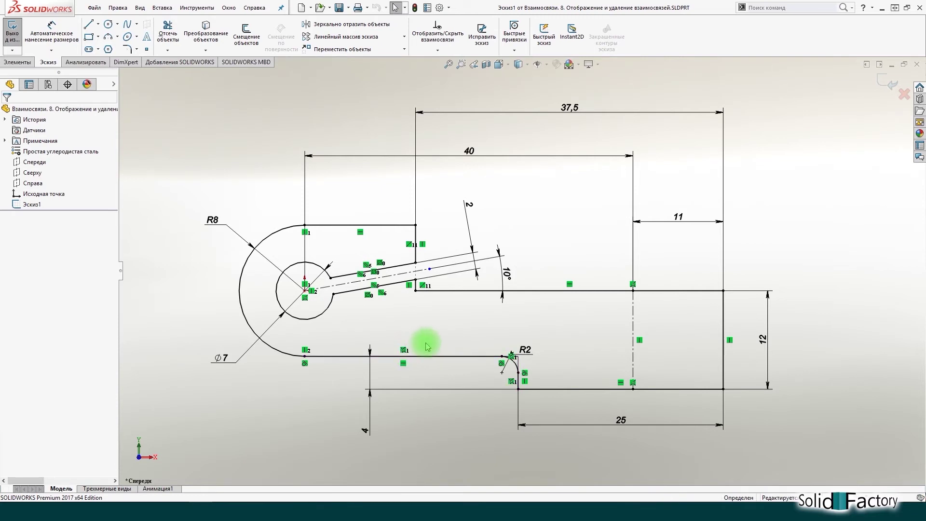
# Step: Delete the bottom line's Horizontal relation, then restore it with Ctrl+Z
pyautogui.click(403, 365)
pyautogui.press('Delete')
pyautogui.hotkey('ctrl', 'z')
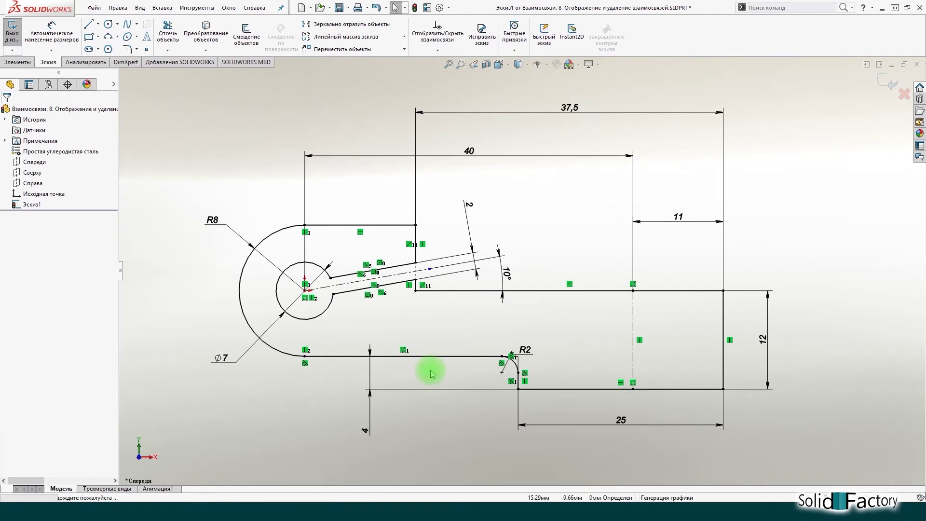
pyautogui.click(431, 357)
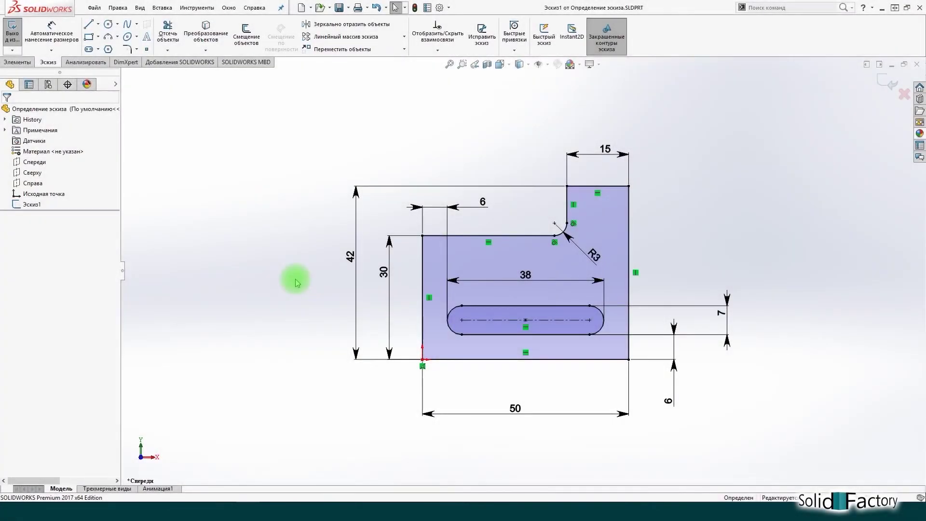
# Step: Delete the 42 height dimension from the slotted L-plate
pyautogui.click(351, 260)
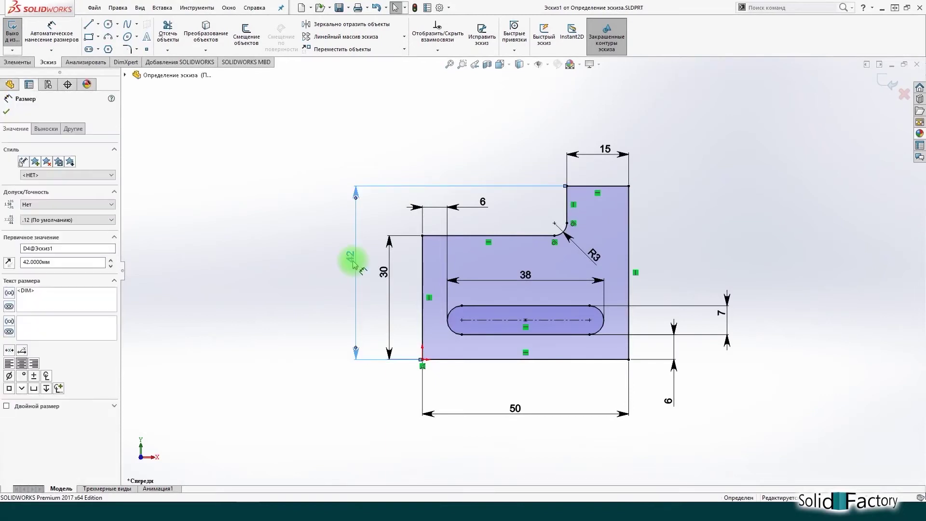
pyautogui.click(596, 186)
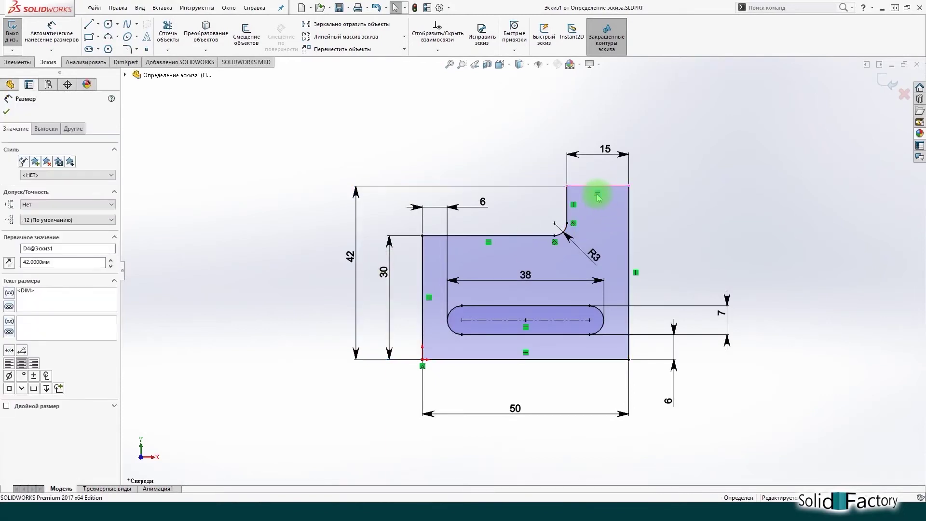
pyautogui.click(677, 219)
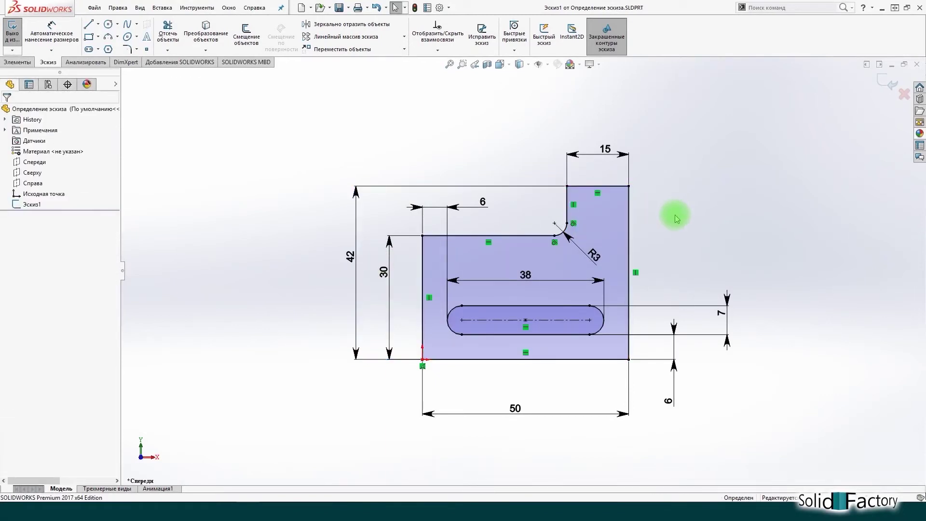
pyautogui.click(621, 191)
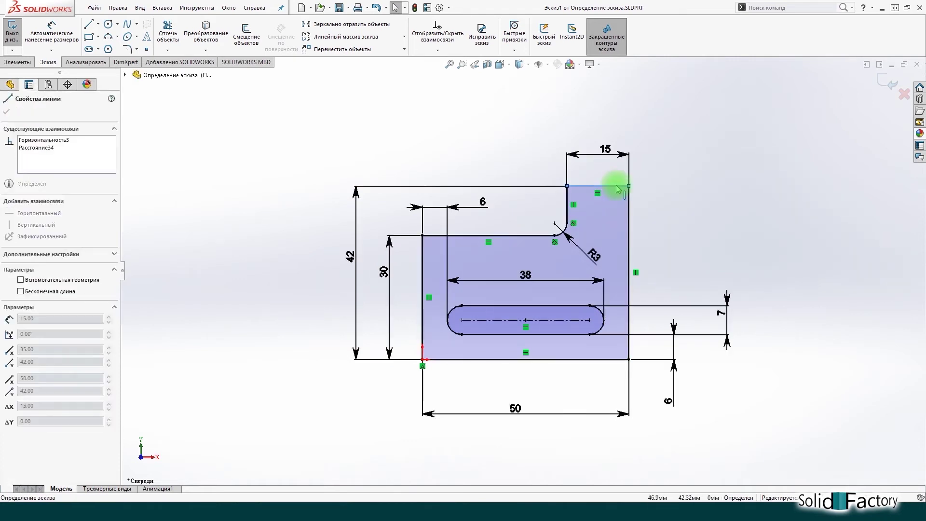
pyautogui.click(695, 226)
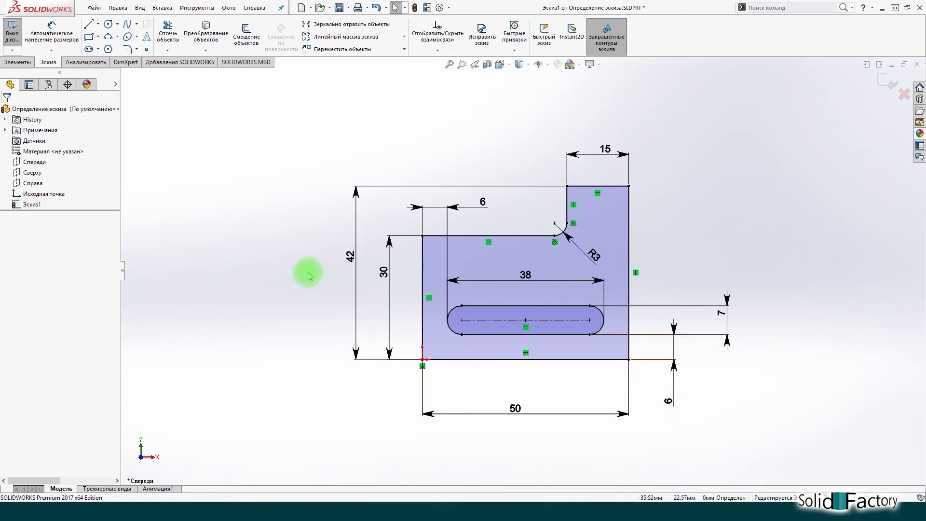
pyautogui.click(348, 256)
pyautogui.press('Delete')
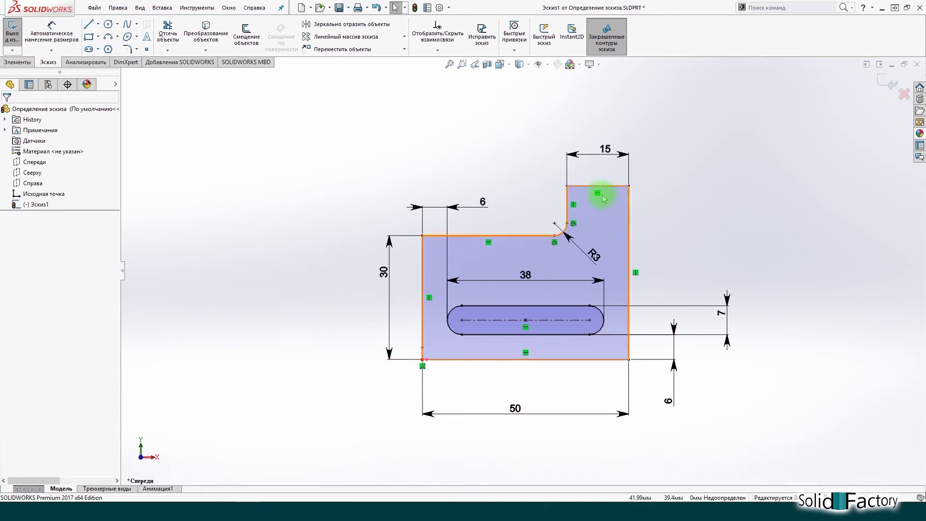
# Step: Drag the right block's top edge lower, leaving Эскиз1 under-defined
pyautogui.click(617, 185)
pyautogui.click(662, 212)
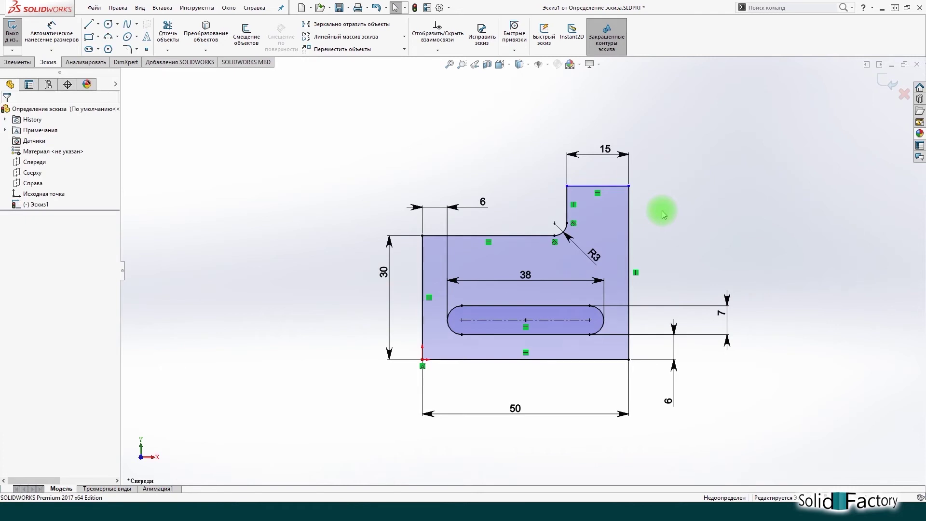
pyautogui.moveTo(615, 186)
pyautogui.mouseDown()
pyautogui.moveTo(621, 287)
pyautogui.moveTo(612, 213)
pyautogui.mouseUp()
pyautogui.click(678, 229)
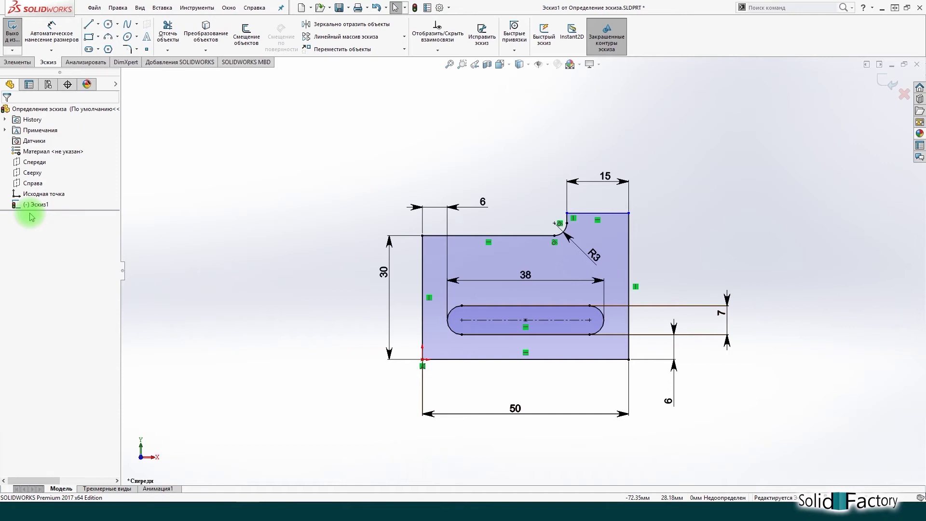
pyautogui.click(458, 235)
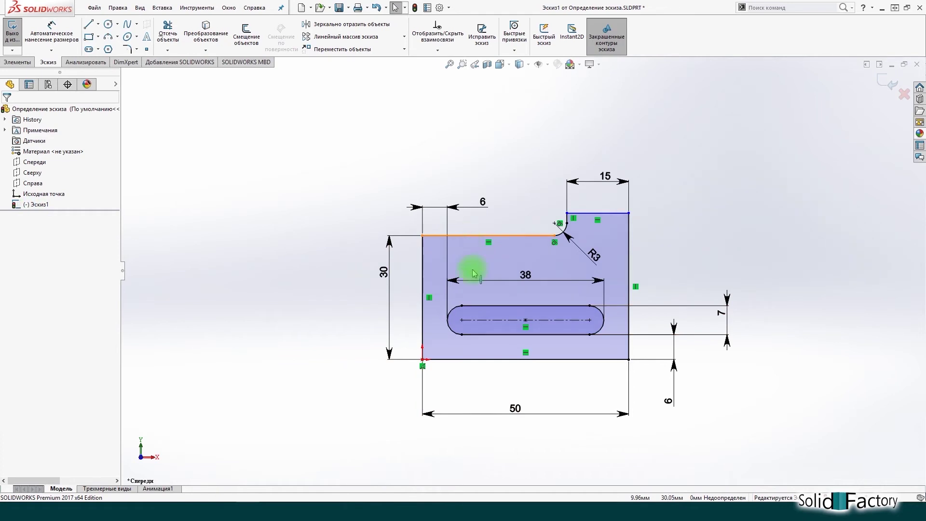
pyautogui.keyDown('ctrl'); pyautogui.click(482, 359); pyautogui.keyUp('ctrl')
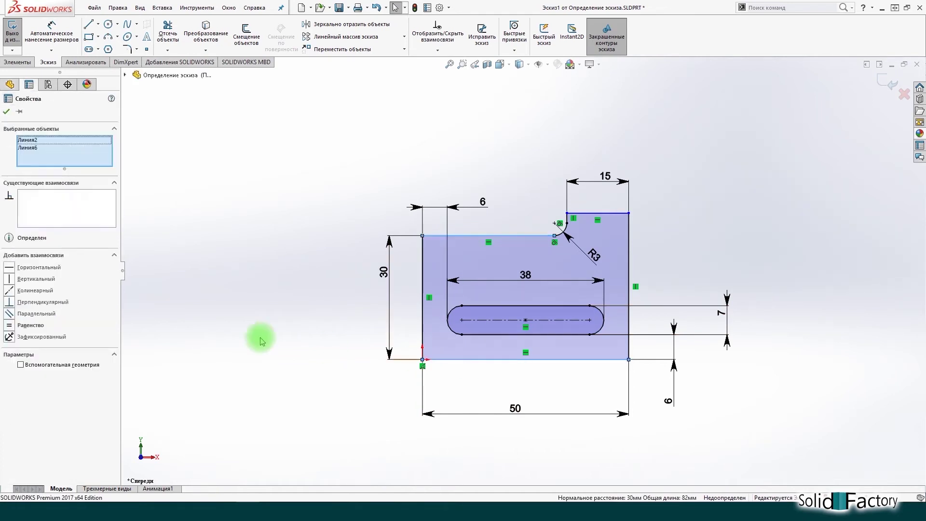
pyautogui.click(29, 294)
pyautogui.click(253, 304)
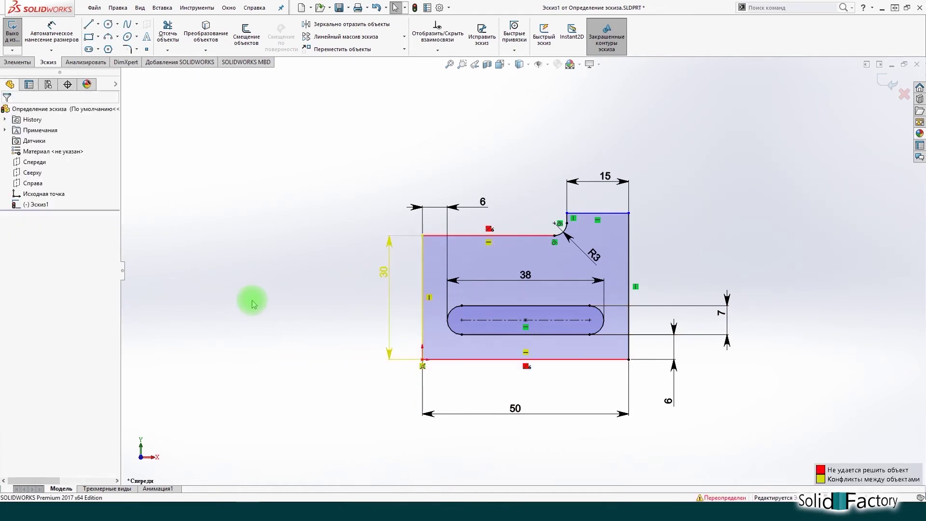
pyautogui.click(389, 287)
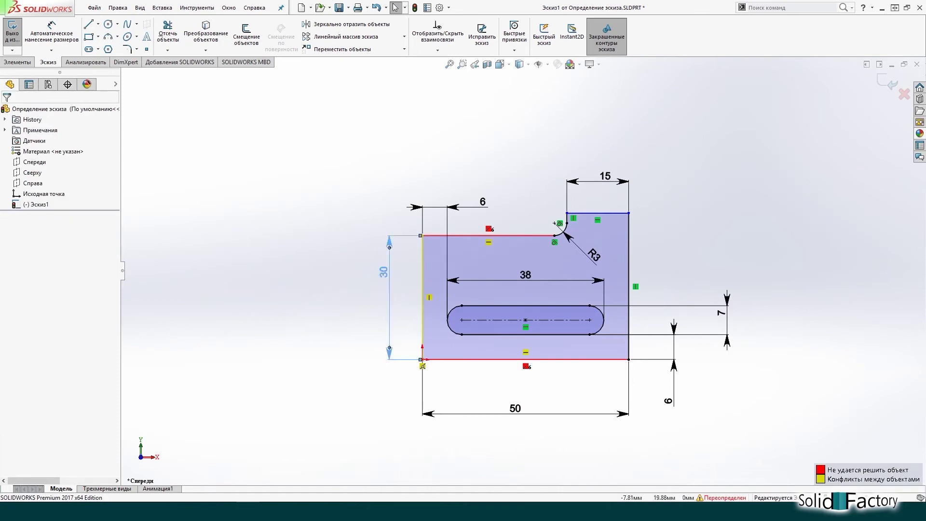
pyautogui.click(351, 295)
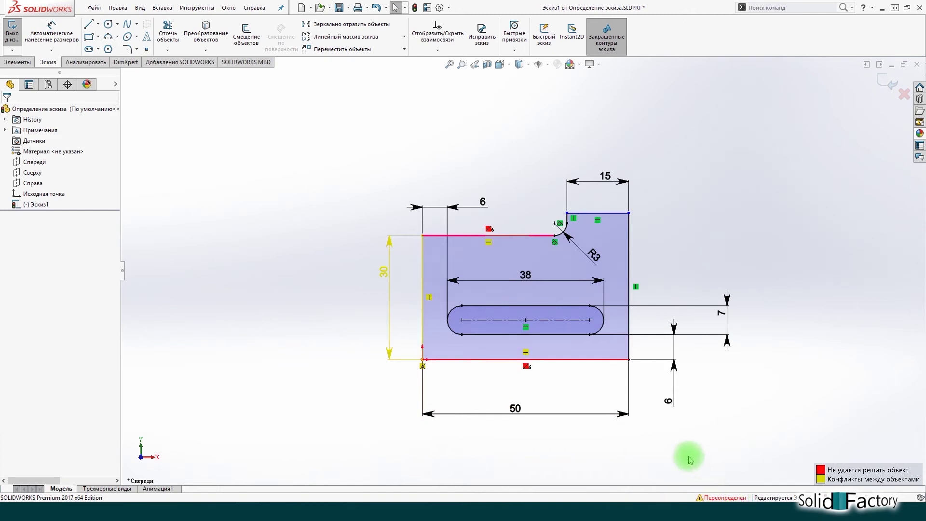
pyautogui.press('Delete')
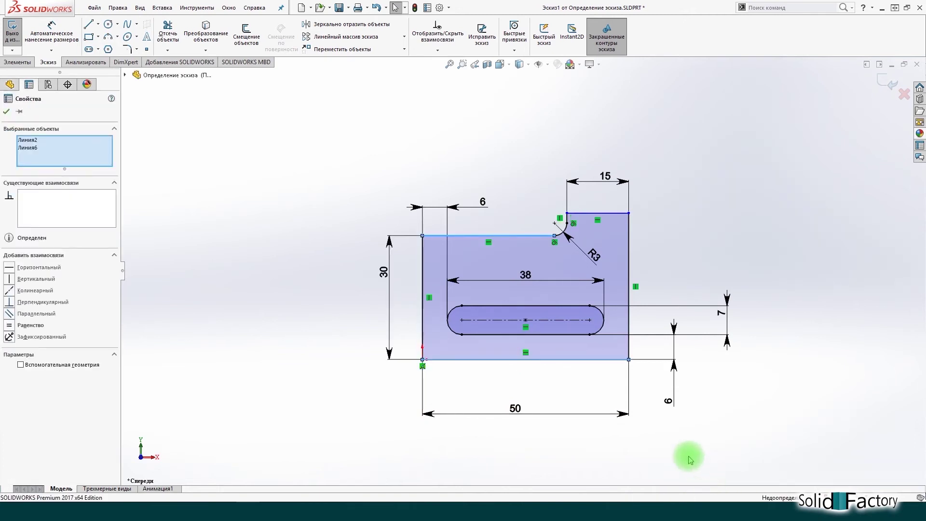
pyautogui.click(673, 459)
# Step: Add a second driving 30 height dimension between the top and bottom edges, overdefining the sketch
pyautogui.moveTo(385, 230); pyautogui.dragTo(368, 193, button='right')
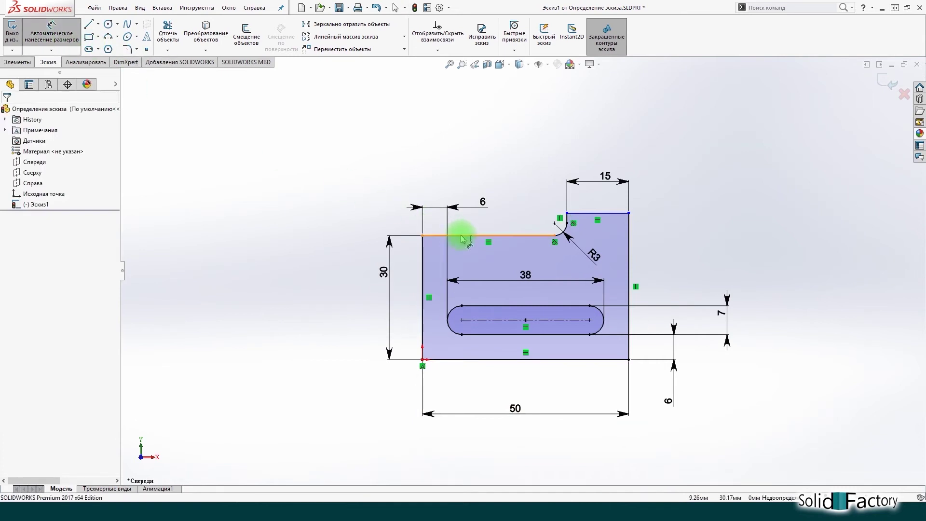
pyautogui.click(511, 235)
pyautogui.click(476, 357)
pyautogui.click(353, 265)
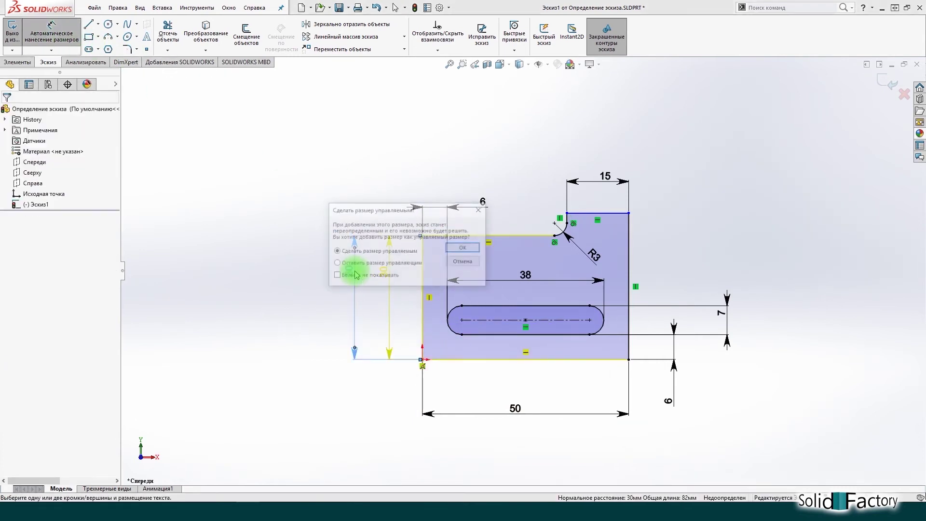
pyautogui.click(355, 265)
pyautogui.click(467, 248)
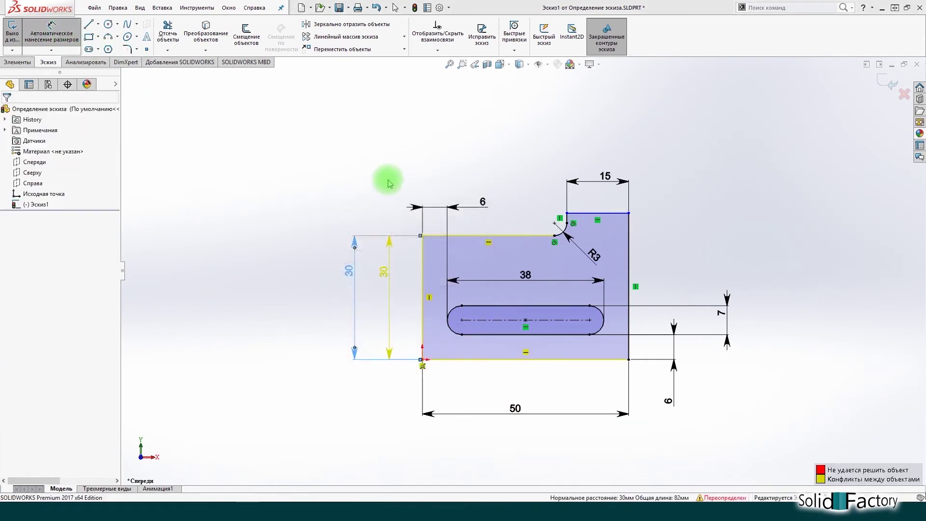
pyautogui.click(388, 182)
pyautogui.press('Escape')
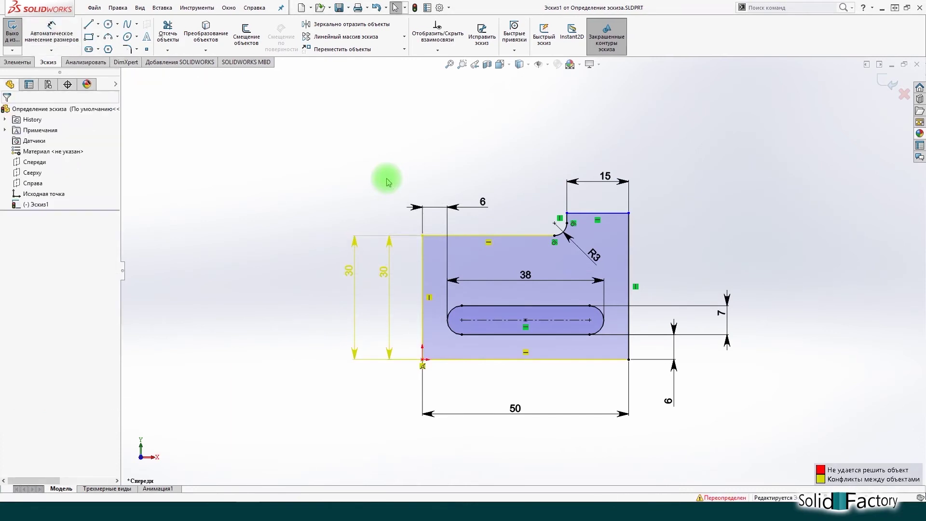
pyautogui.click(355, 271)
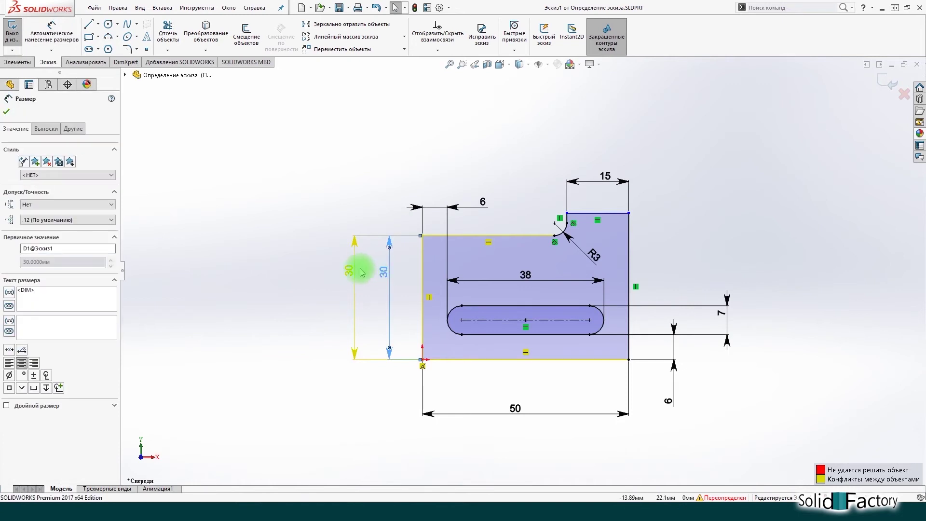
pyautogui.click(398, 182)
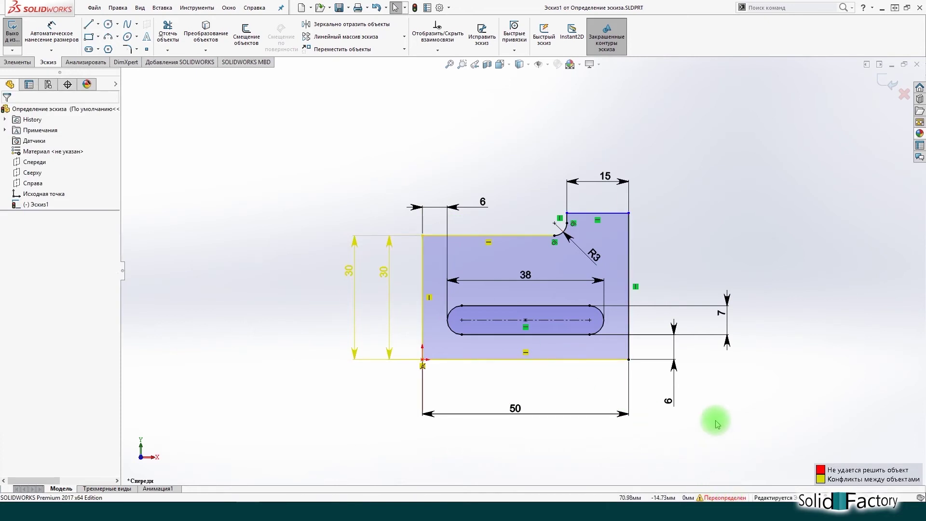
# Step: Exit the overdefined Эскиз1, dismissing the error, and reopen it with Edit Sketch
pyautogui.click(885, 82)
pyautogui.click(484, 178)
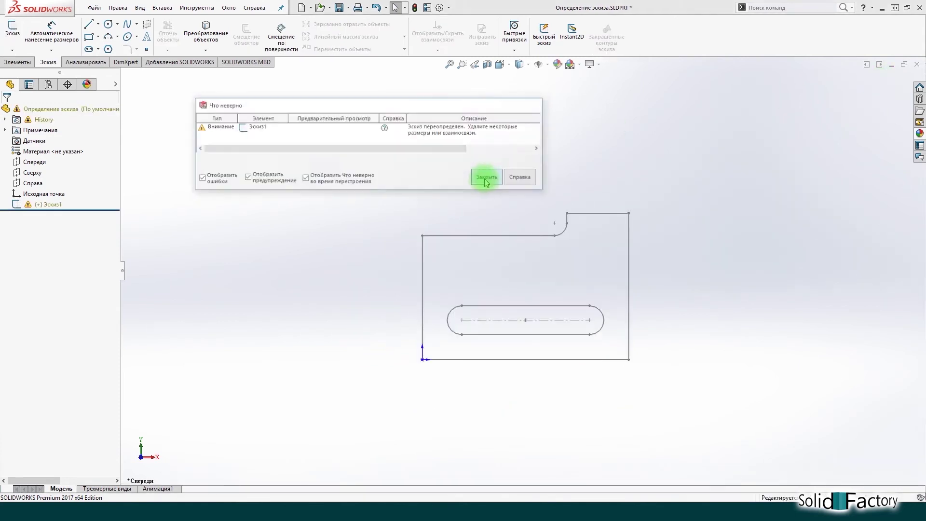
pyautogui.rightClick(37, 204)
pyautogui.click(40, 132)
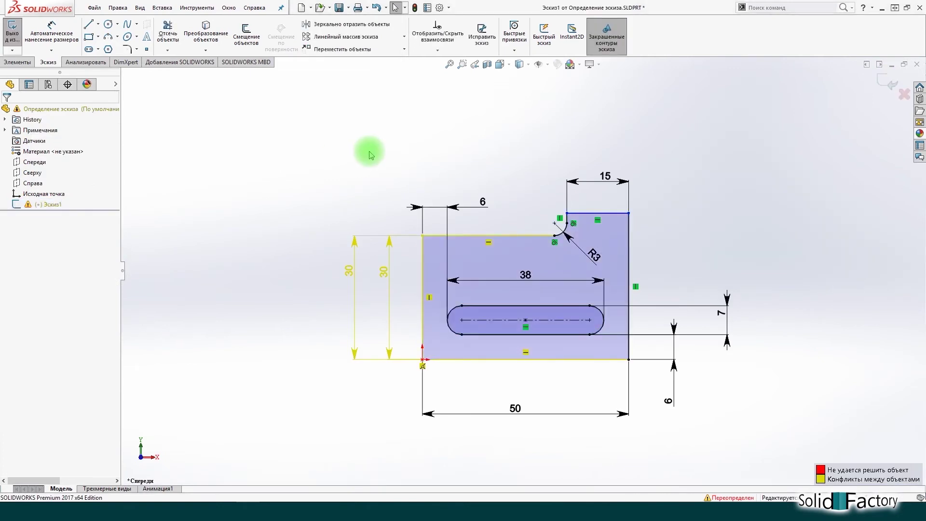
# Step: Use SketchXpert to diagnose and accept the solution deleting the redundant Расстояние1 dimension
pyautogui.click(739, 497)
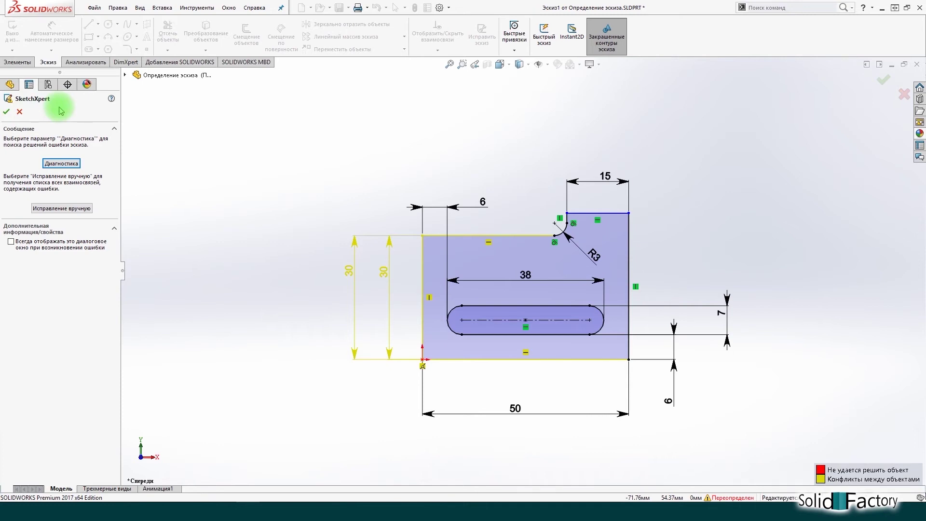
pyautogui.click(79, 208)
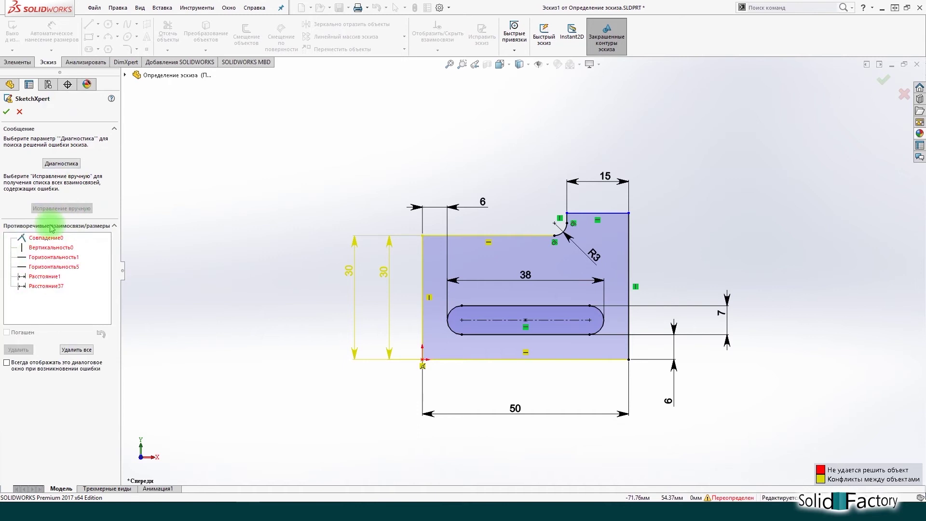
pyautogui.click(55, 164)
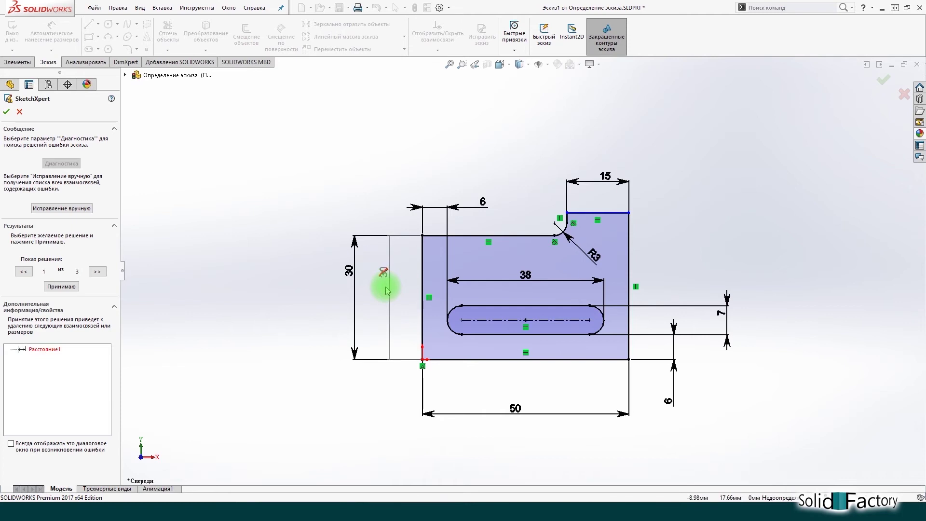
pyautogui.click(99, 271)
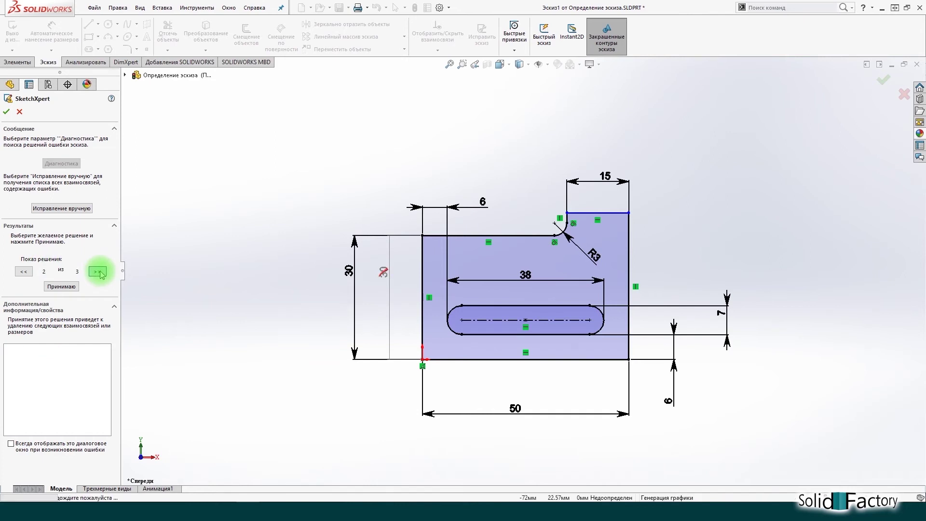
pyautogui.click(99, 271)
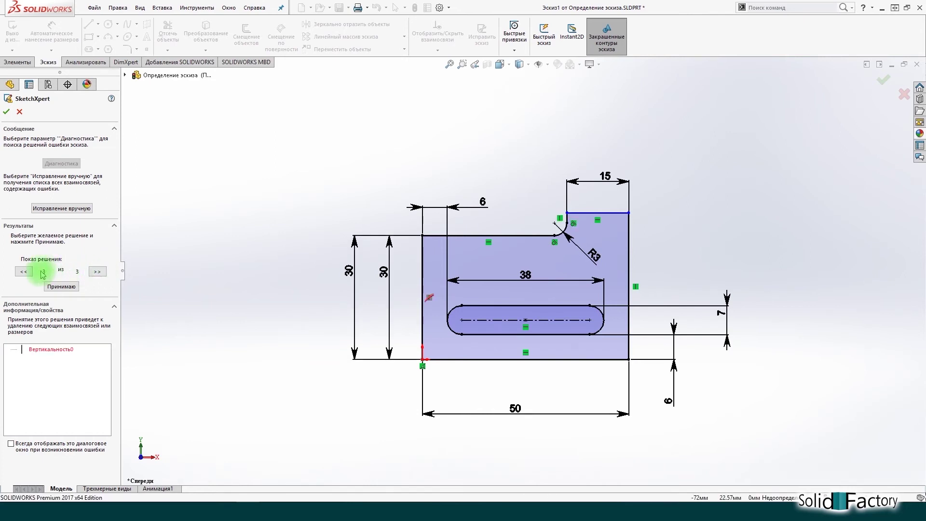
pyautogui.click(24, 272)
pyautogui.click(24, 271)
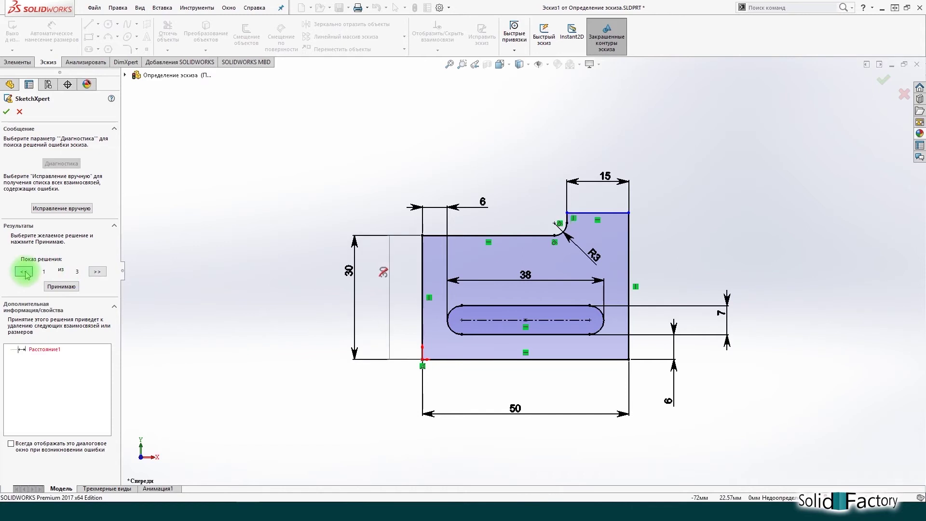
pyautogui.click(63, 285)
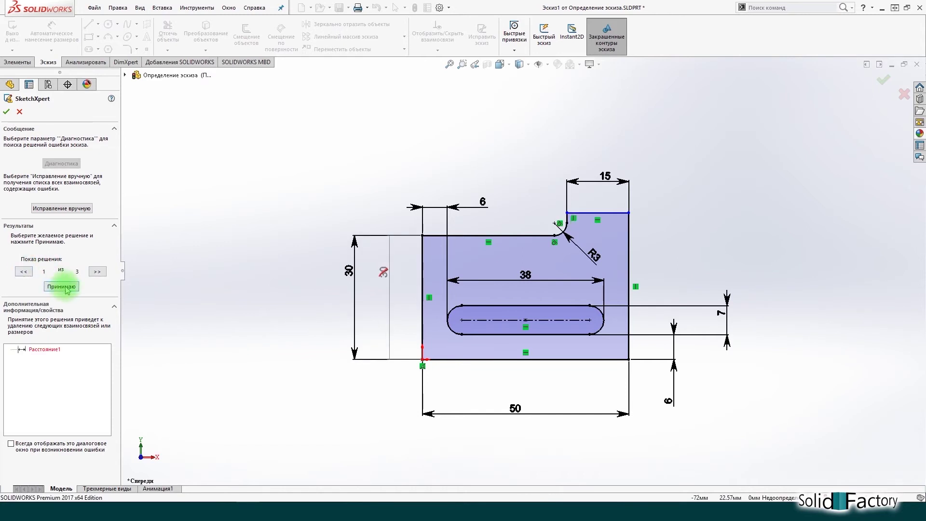
pyautogui.click(6, 113)
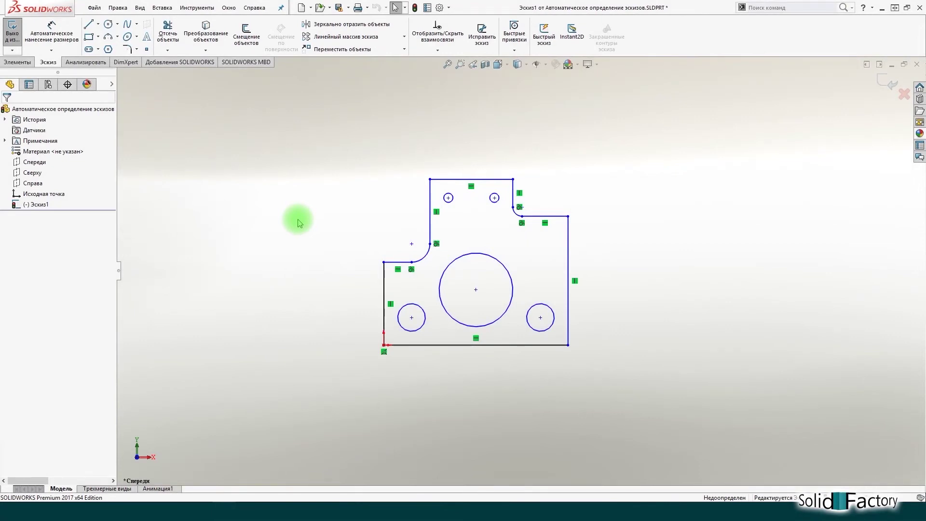
# Step: Fully Define all sketch entities with ordinate horizontal and vertical schemes from the origin
pyautogui.click(197, 8)
pyautogui.moveTo(217, 289)
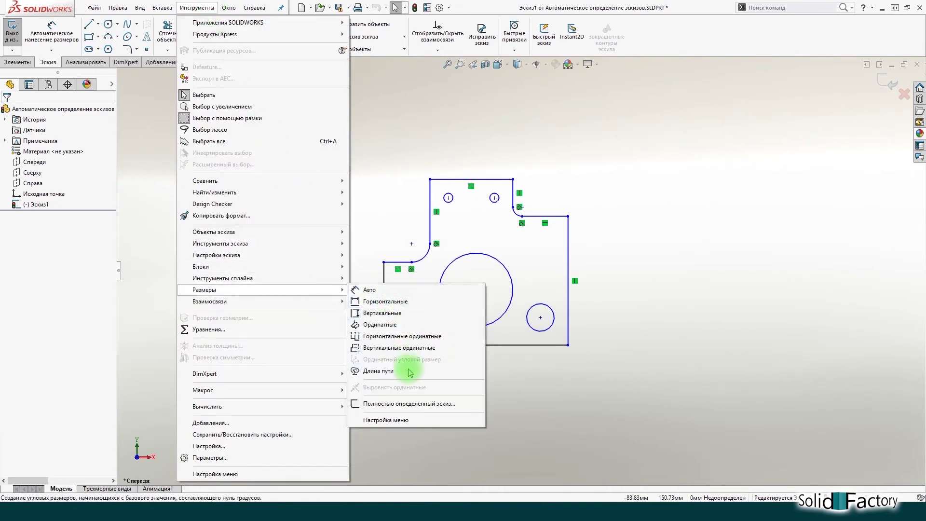
pyautogui.click(412, 406)
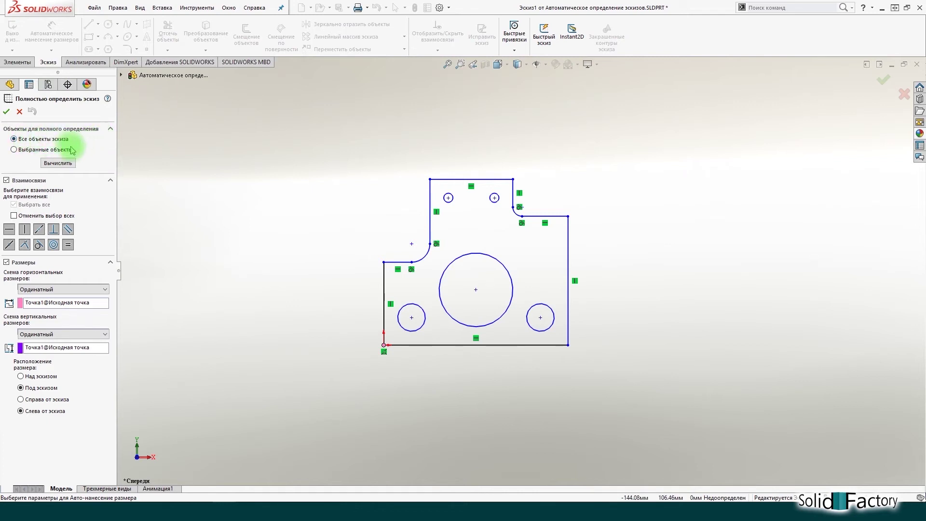
pyautogui.click(14, 150)
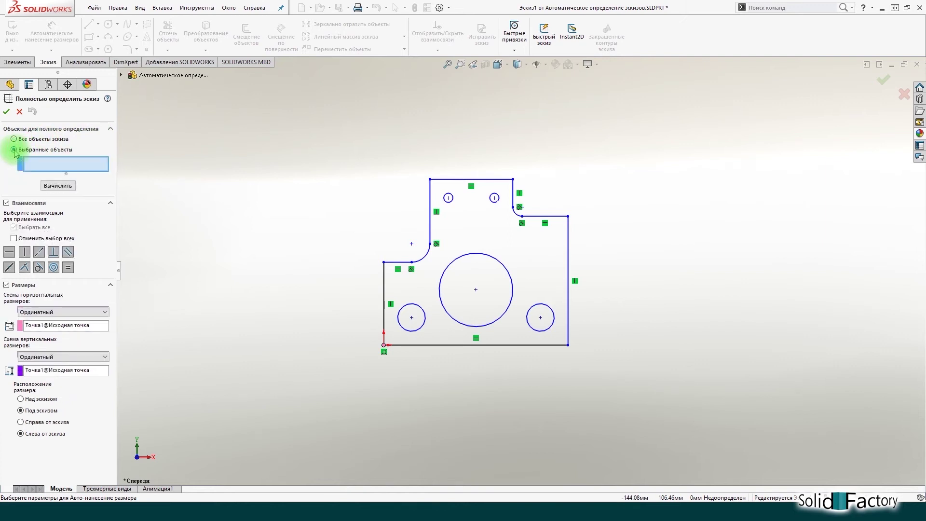
pyautogui.click(14, 139)
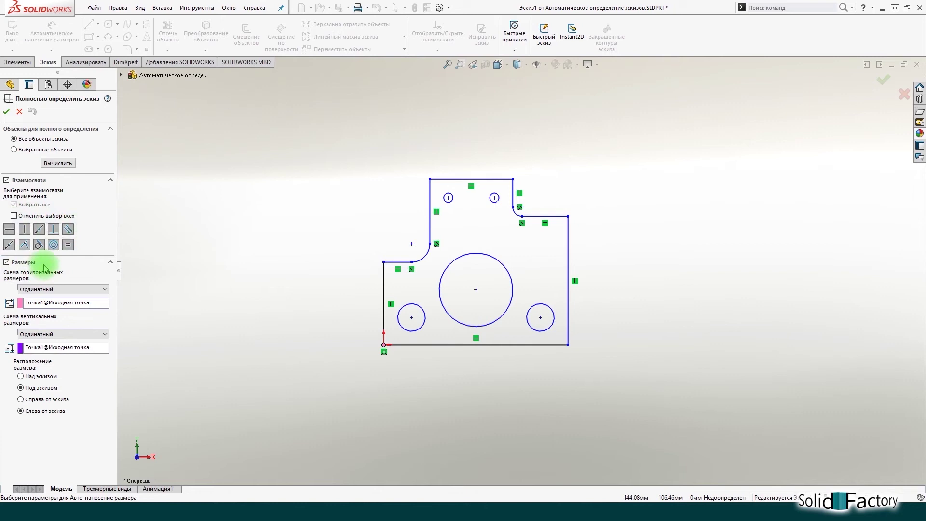
pyautogui.click(103, 289)
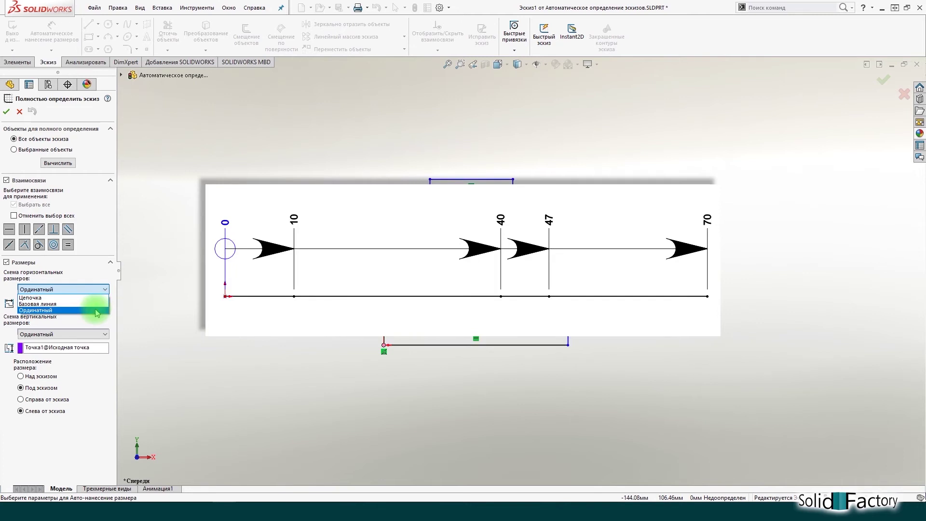
pyautogui.click(97, 311)
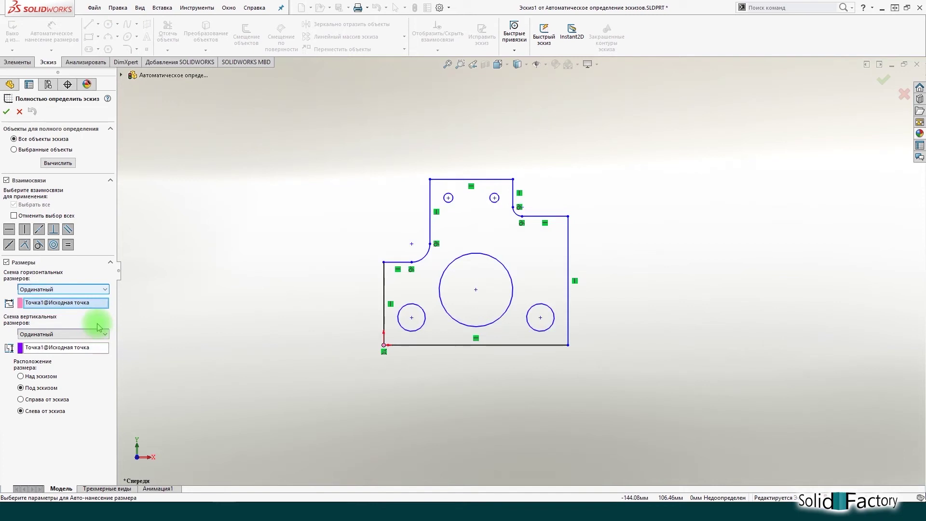
pyautogui.click(99, 303)
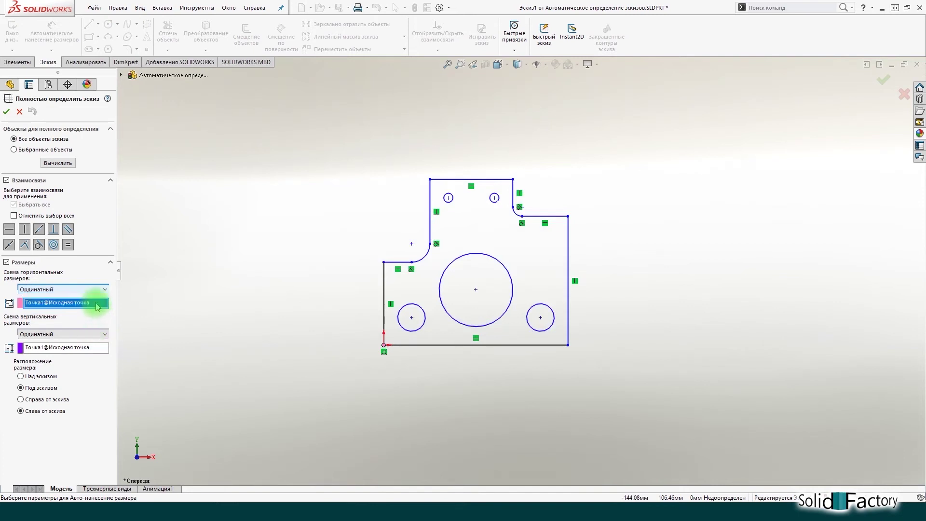
pyautogui.click(99, 350)
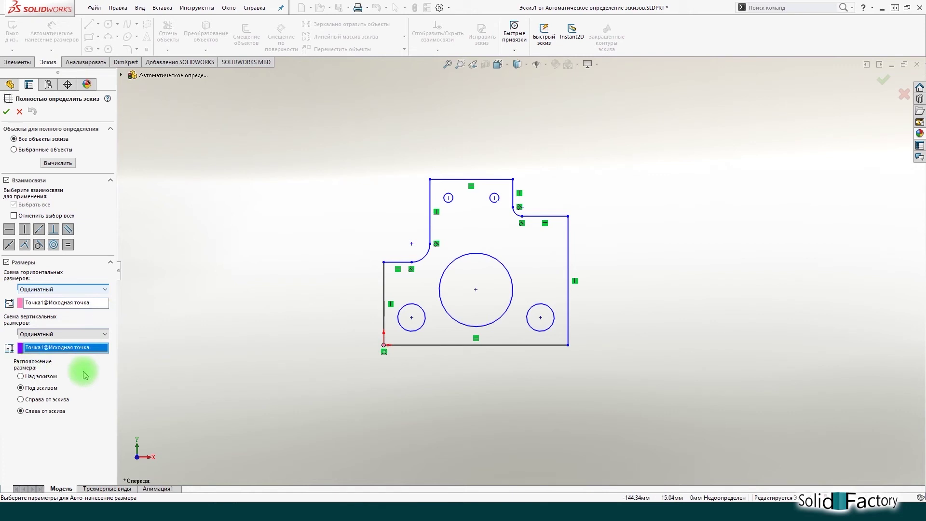
pyautogui.click(7, 111)
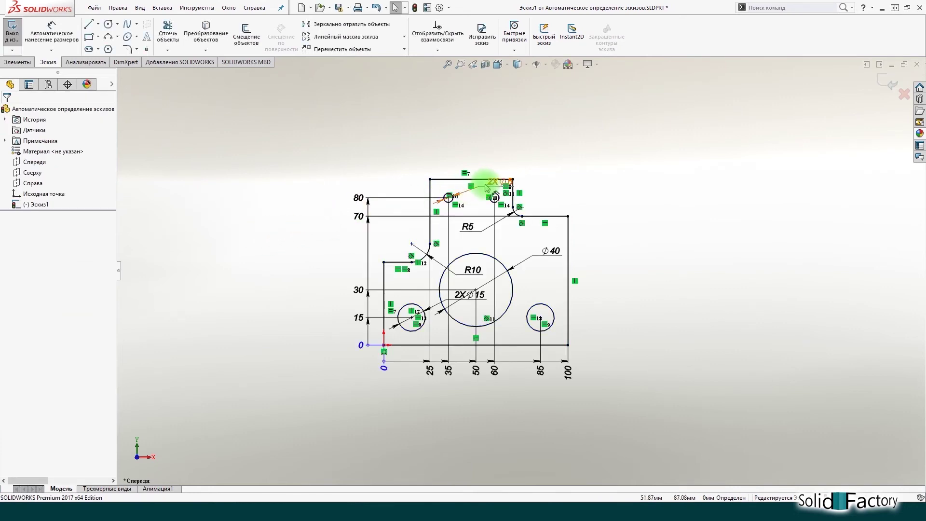
# Step: Move the 2X∅5 label above the part and the 2X∅15 label to the left
pyautogui.moveTo(487, 174); pyautogui.dragTo(480, 143)
pyautogui.moveTo(463, 295); pyautogui.dragTo(313, 251)
pyautogui.click(311, 296)
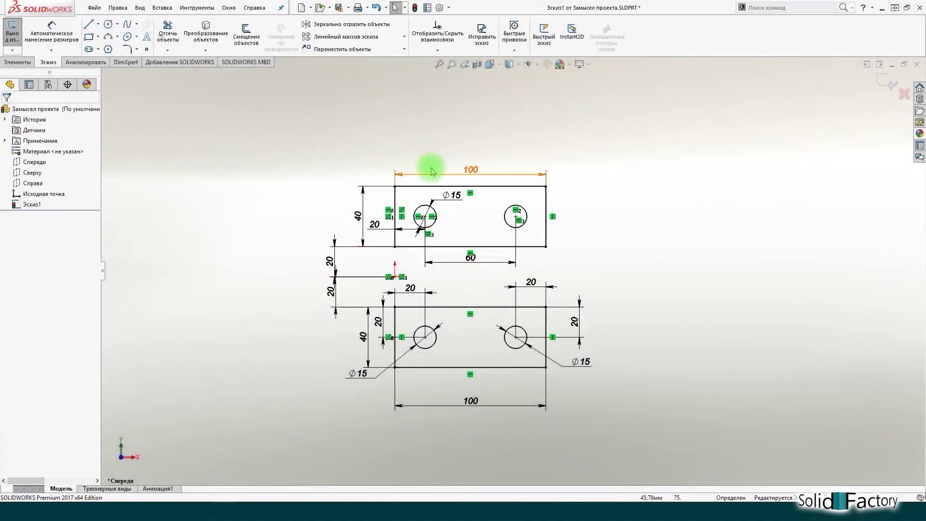
# Step: Change the top and bottom plates' 100 width dimensions to 150
pyautogui.click(471, 170)
pyautogui.doubleClick(472, 171)
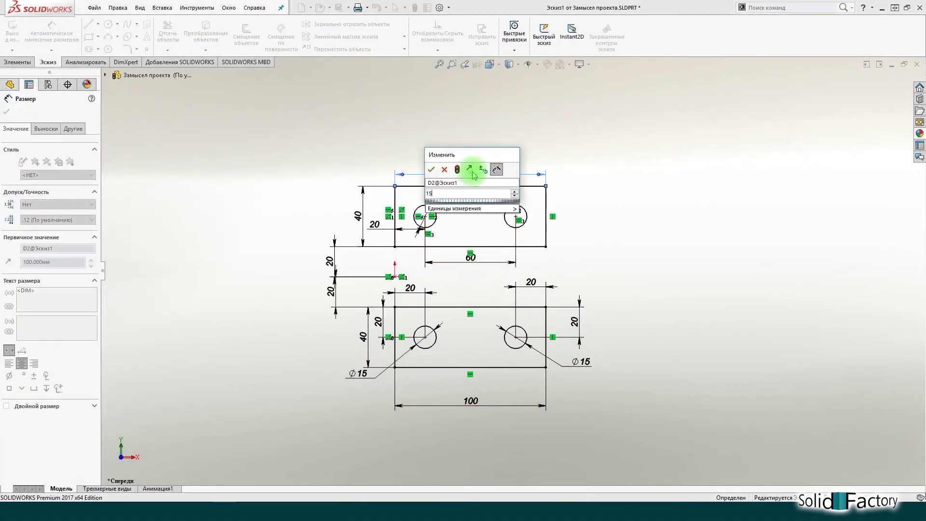
pyautogui.click(472, 174)
pyautogui.click(471, 401)
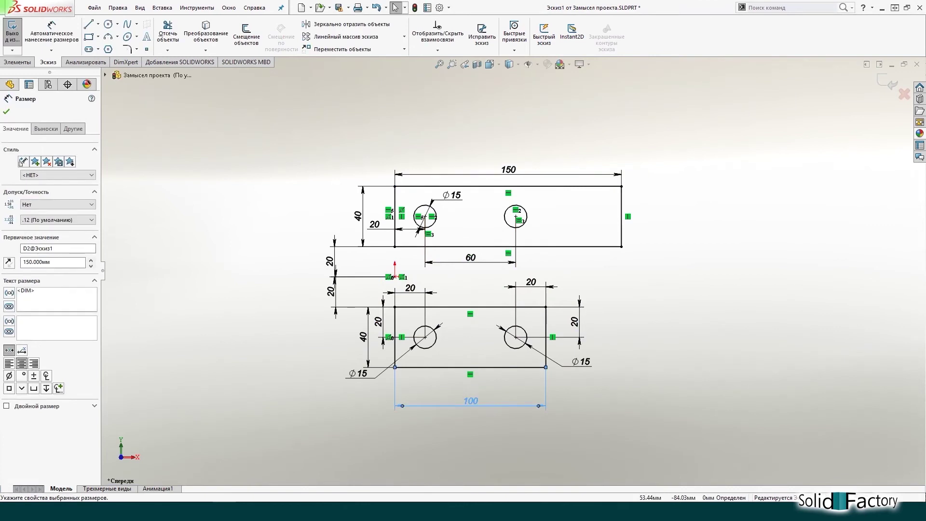
pyautogui.doubleClick(475, 405)
pyautogui.write('150')
pyautogui.press('Return')
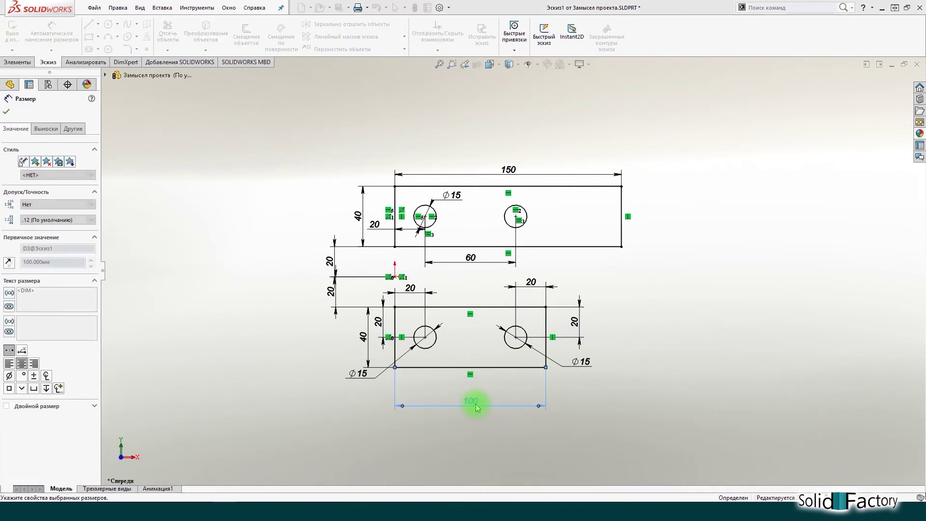
pyautogui.click(489, 436)
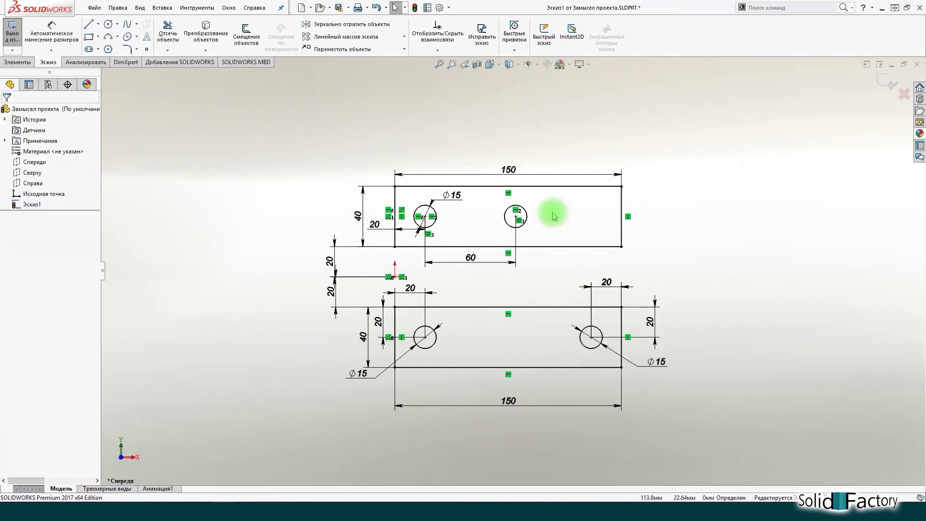
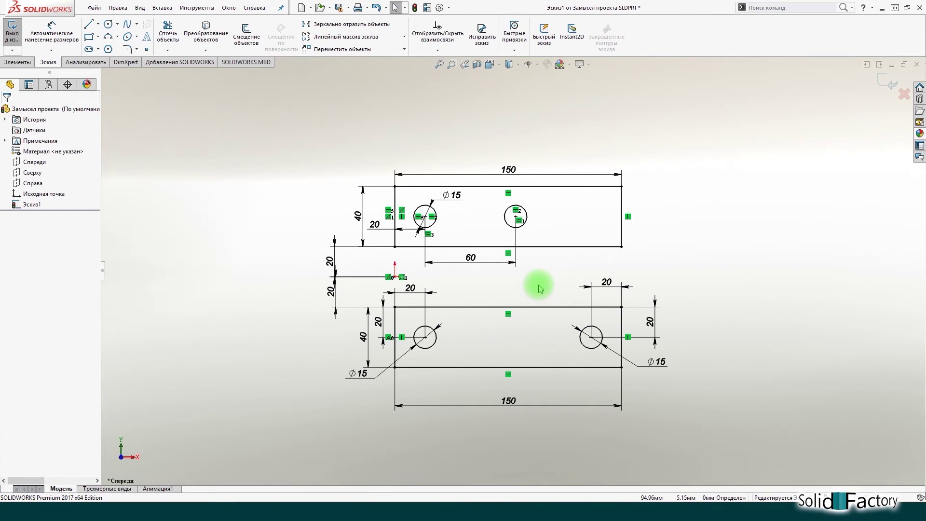
# Step: Inspect the Ø15 hole, 60 hole-spacing, lower-left circle and 20 offset dimensions
pyautogui.click(451, 196)
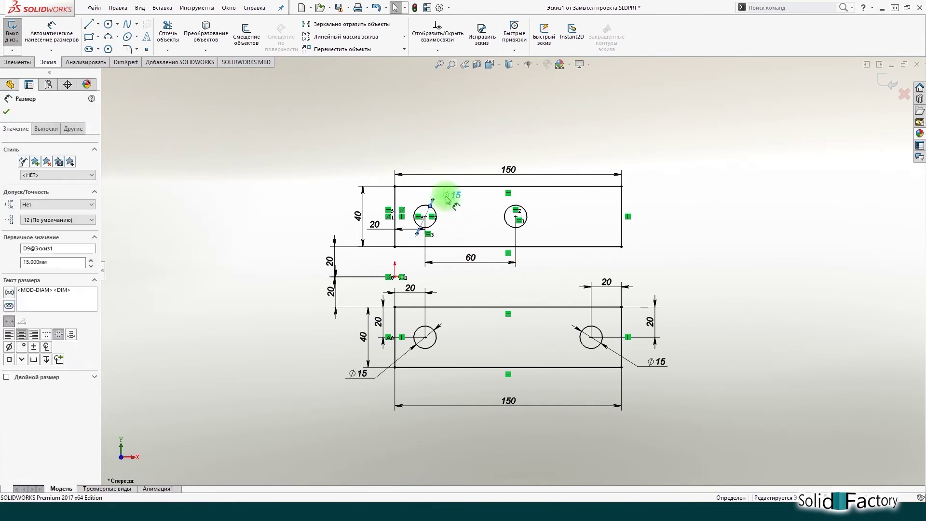
pyautogui.click(464, 229)
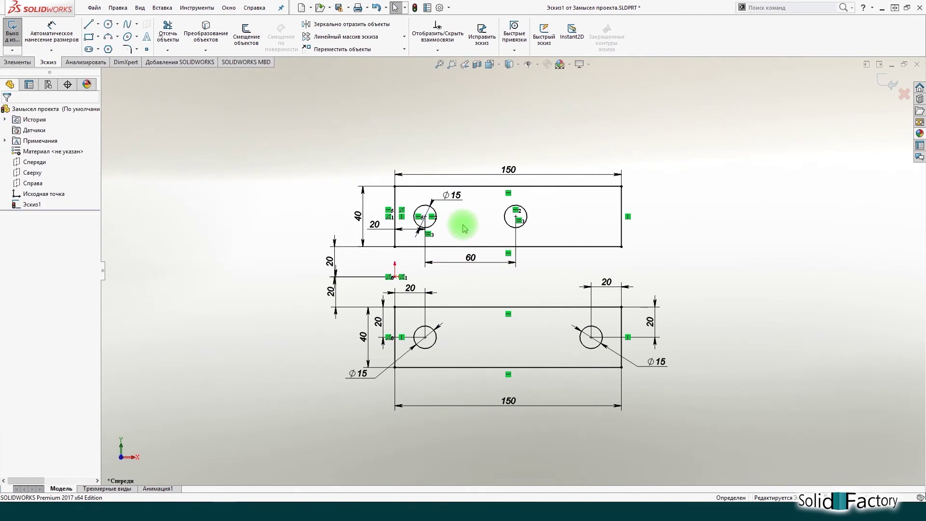
pyautogui.click(475, 259)
pyautogui.click(485, 276)
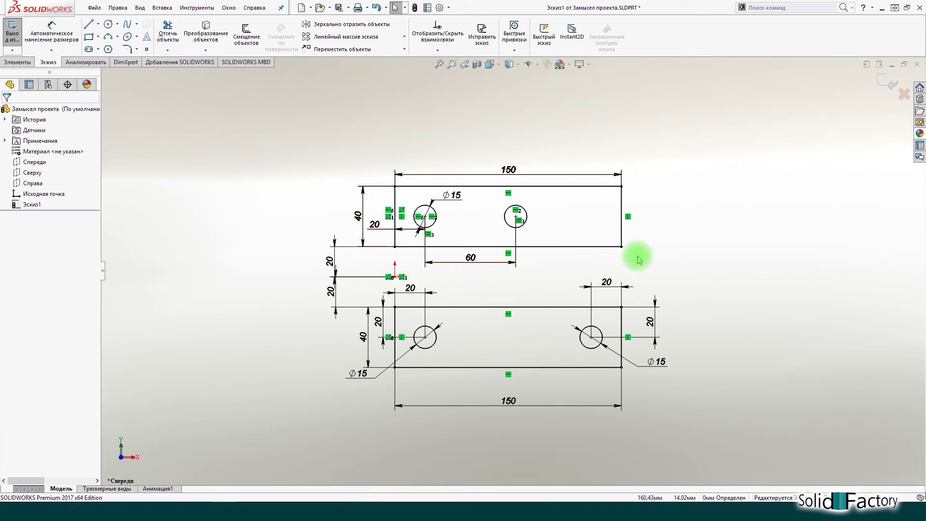
pyautogui.click(433, 345)
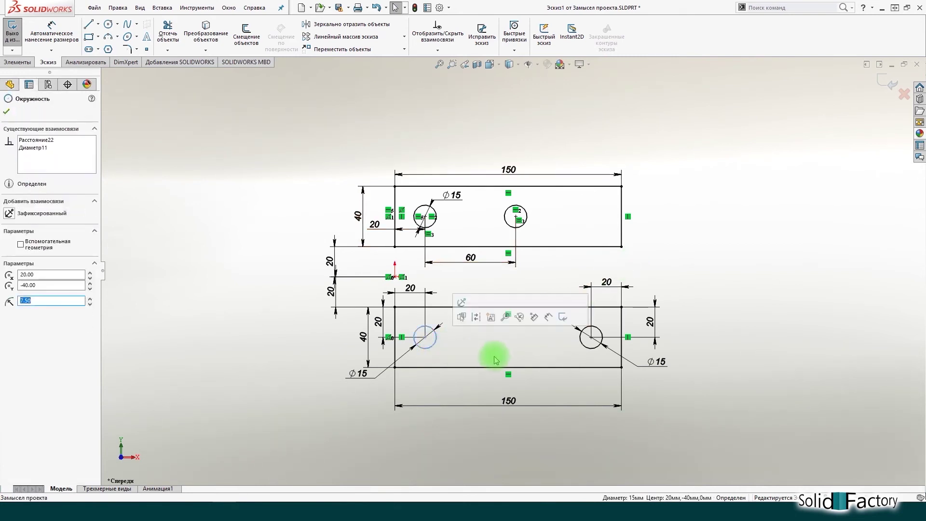
pyautogui.click(540, 346)
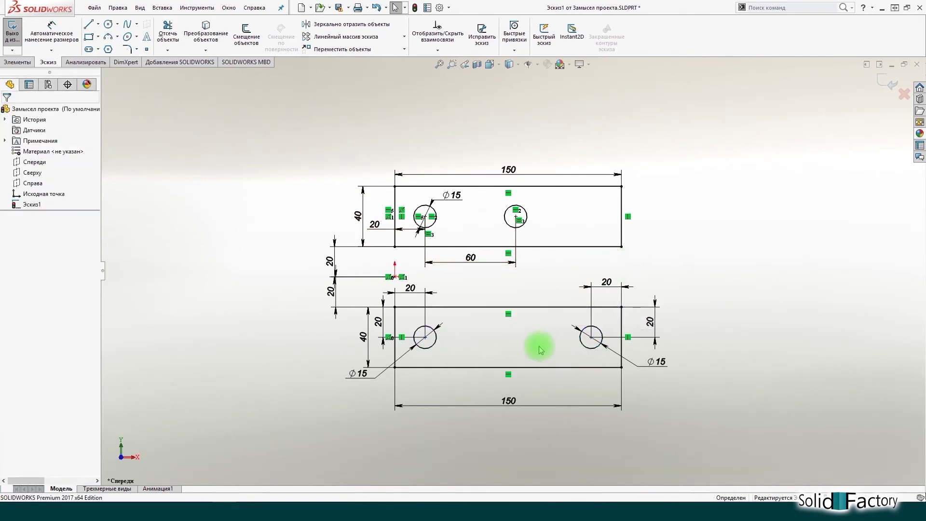
pyautogui.click(410, 292)
pyautogui.click(540, 291)
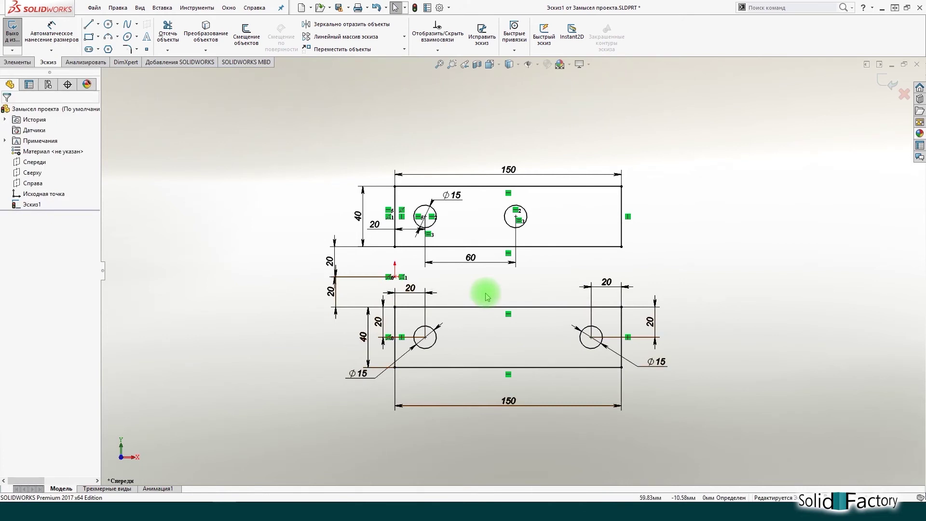
# Step: Change both rectangles' 40 heights to 60, then check the lower-left 20 dimension
pyautogui.doubleClick(359, 215)
pyautogui.write('60')
pyautogui.press('Return')
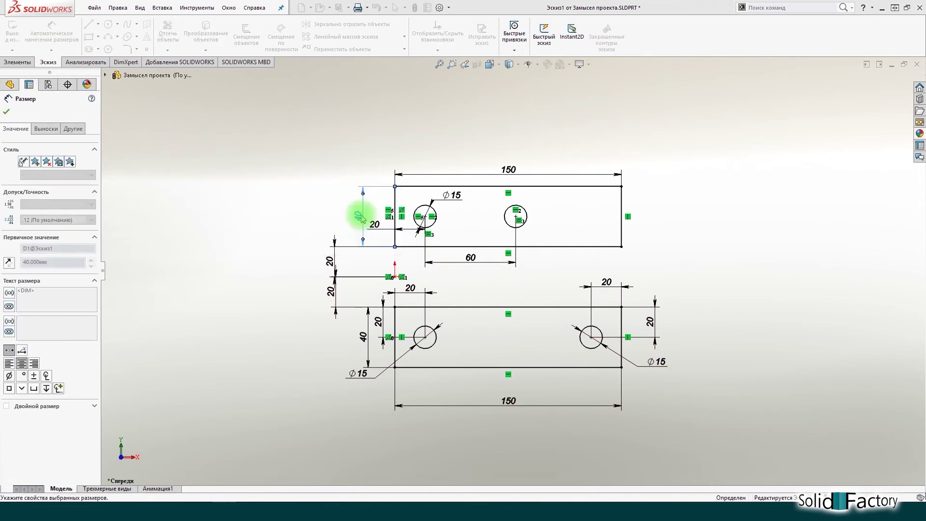
pyautogui.doubleClick(364, 337)
pyautogui.write('60')
pyautogui.press('Return')
pyautogui.click(328, 336)
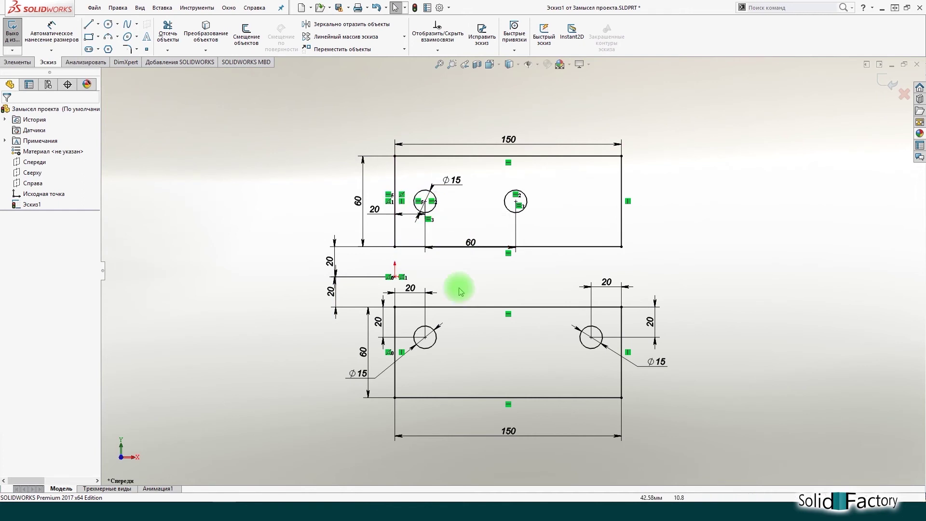
pyautogui.click(378, 321)
pyautogui.click(461, 356)
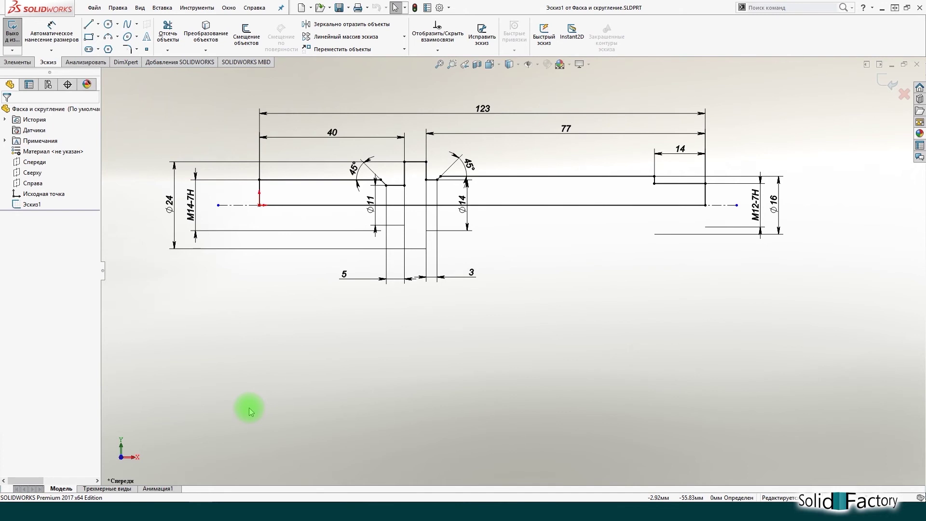
# Step: Zoom in on the shaft shoulder near the 45° chamfers and start a sketch fillet
pyautogui.click(197, 7)
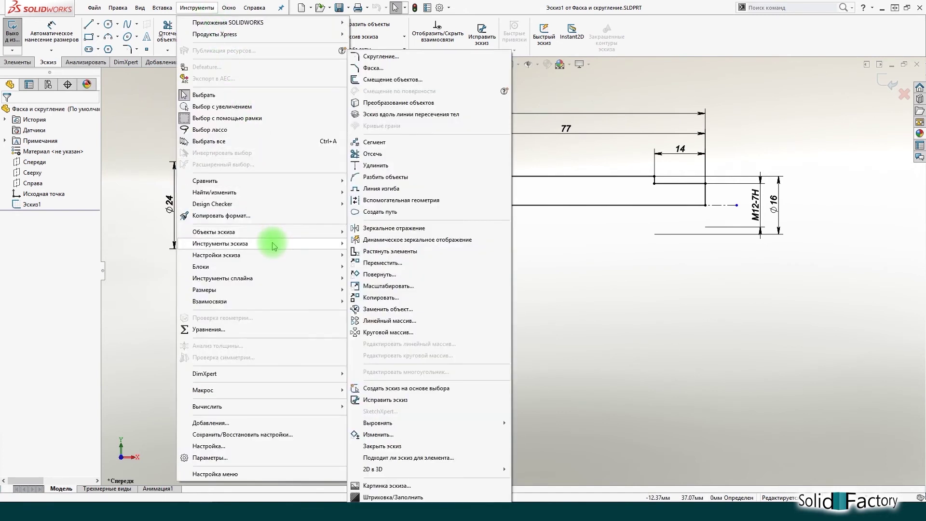
pyautogui.click(124, 272)
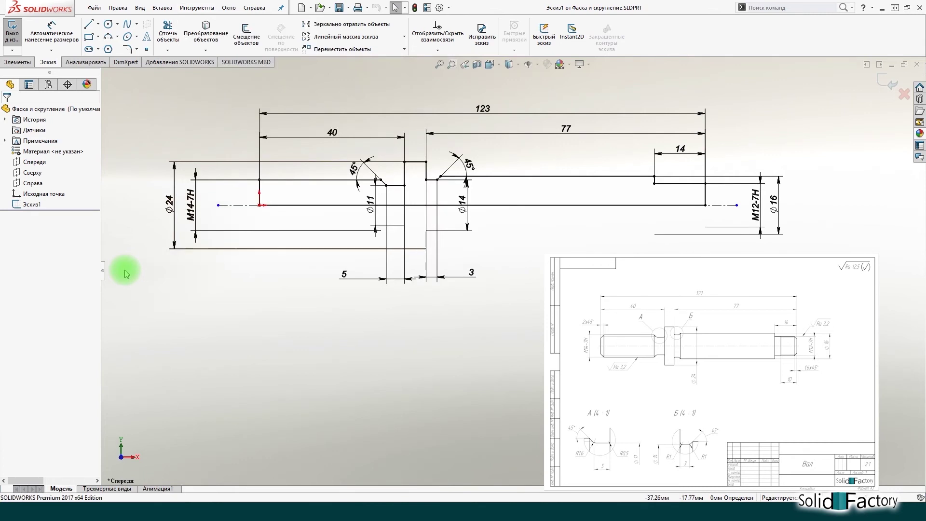
pyautogui.scroll(-3, 413, 192)
pyautogui.scroll(-4, 414, 190)
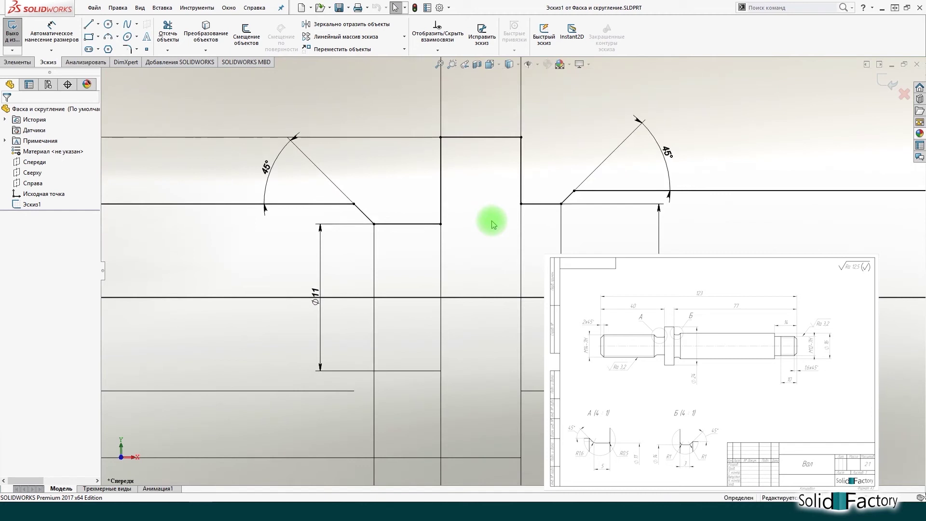
pyautogui.click(196, 8)
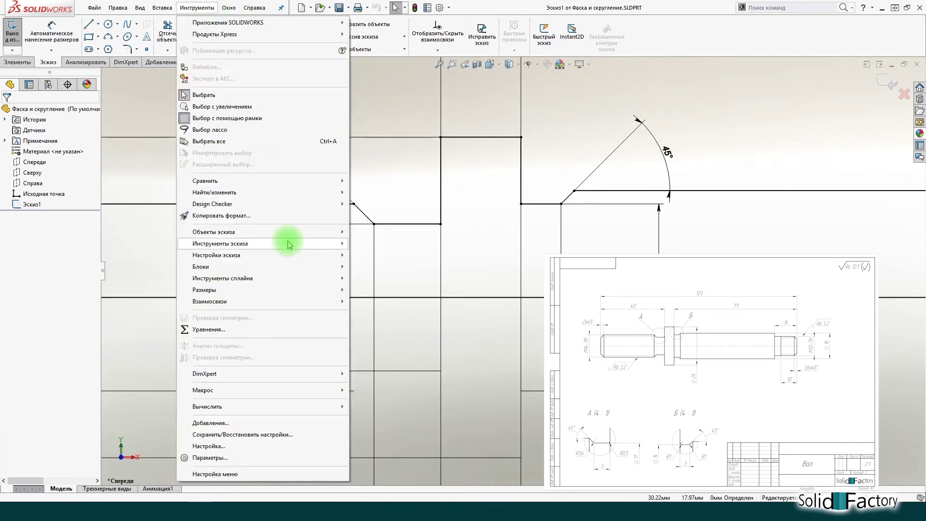
pyautogui.moveTo(220, 243)
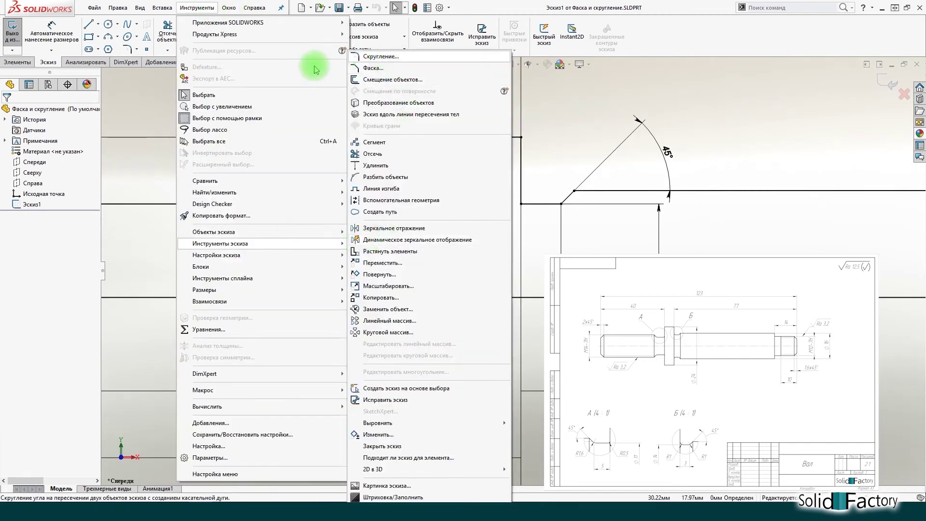
pyautogui.click(164, 87)
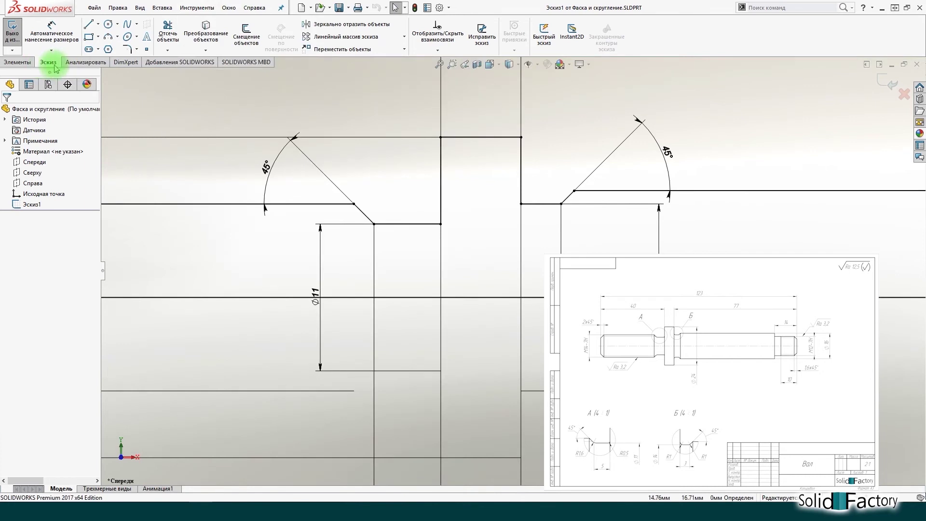
pyautogui.click(127, 49)
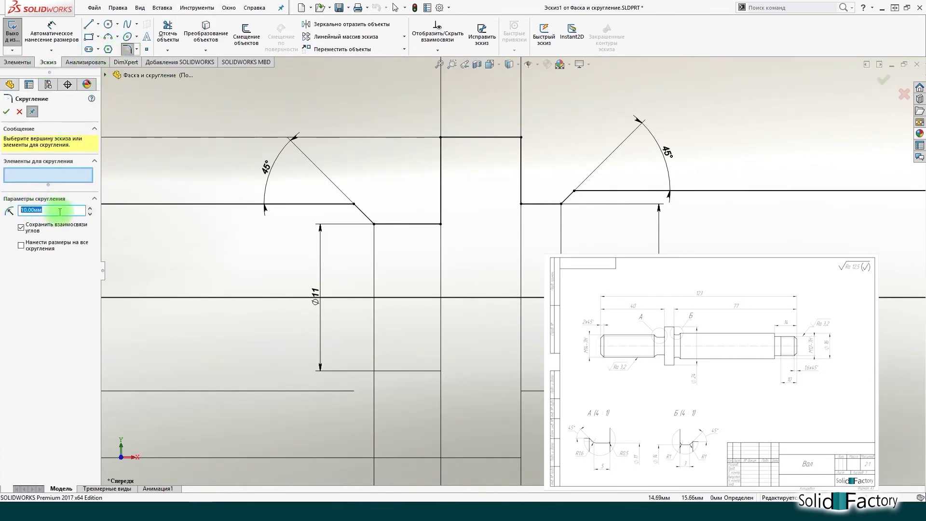
pyautogui.write('1')
pyautogui.click(62, 181)
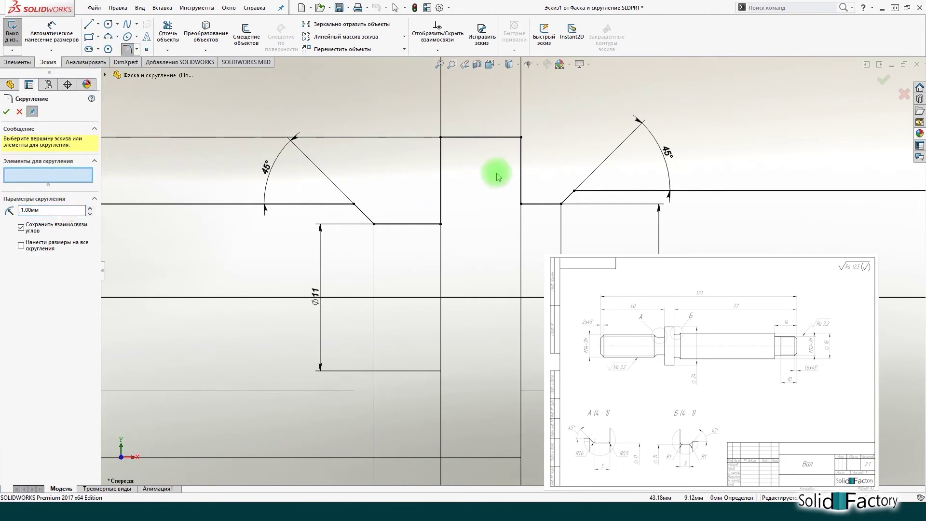
pyautogui.click(521, 174)
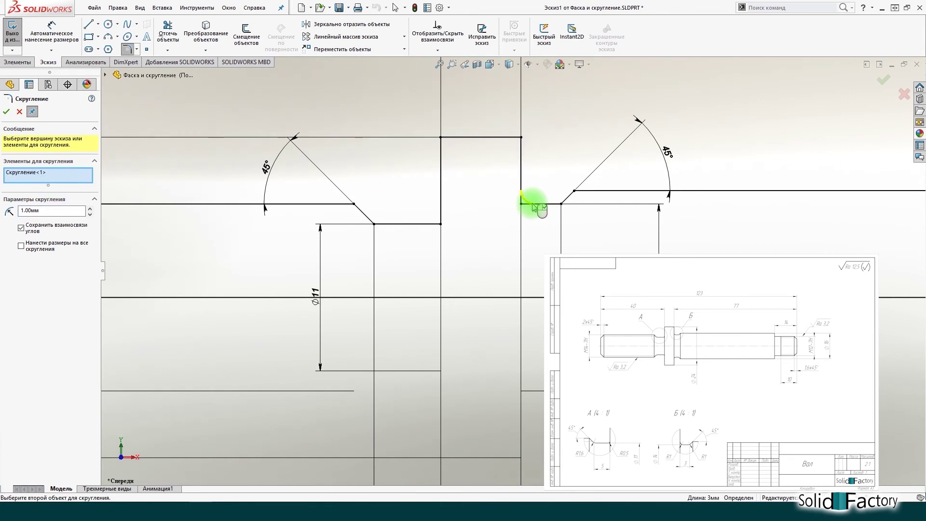
pyautogui.click(560, 205)
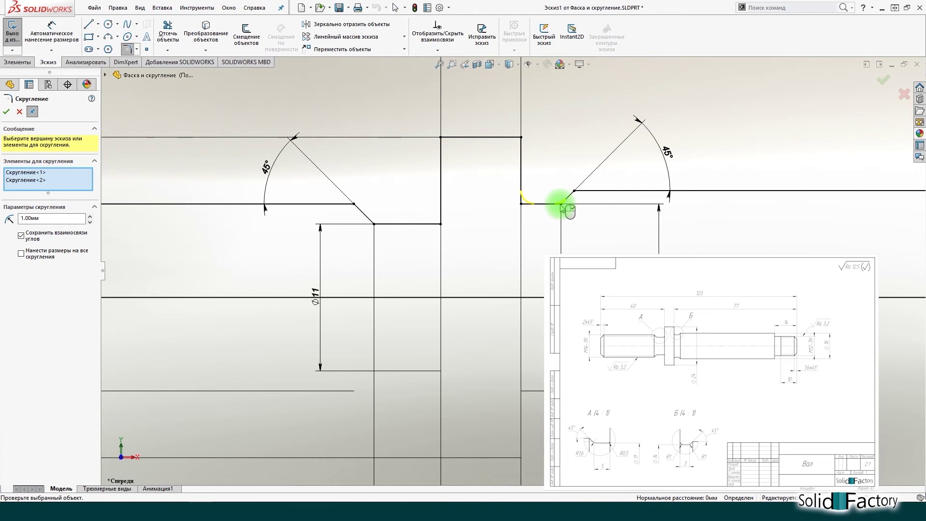
pyautogui.press('Return')
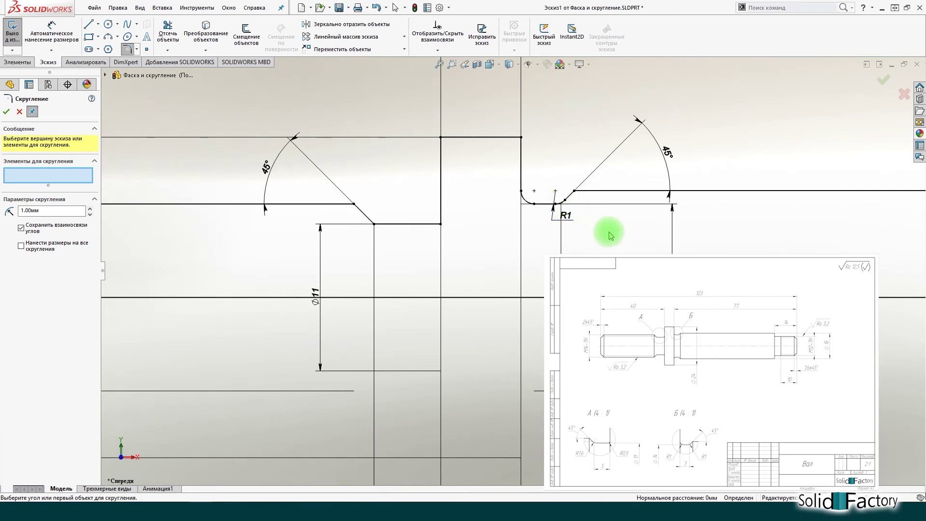
pyautogui.press('Escape')
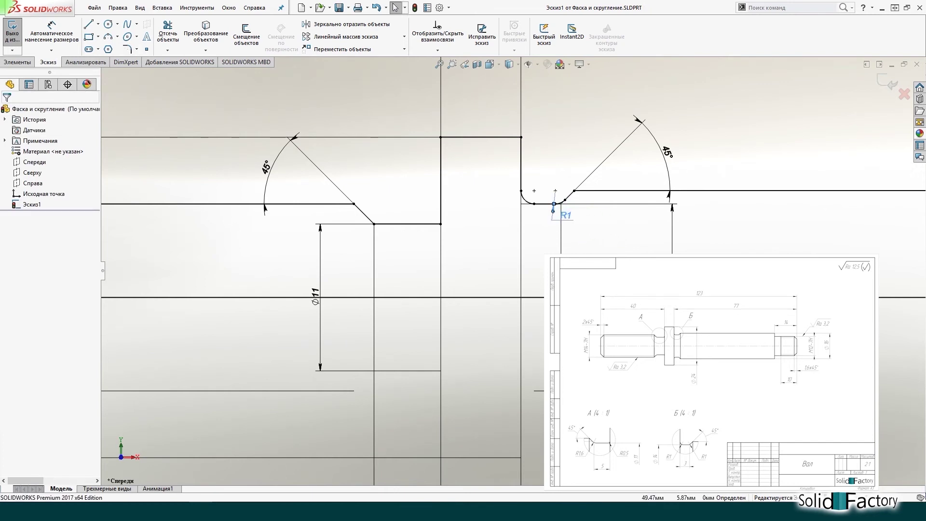
pyautogui.click(567, 220)
pyautogui.click(574, 231)
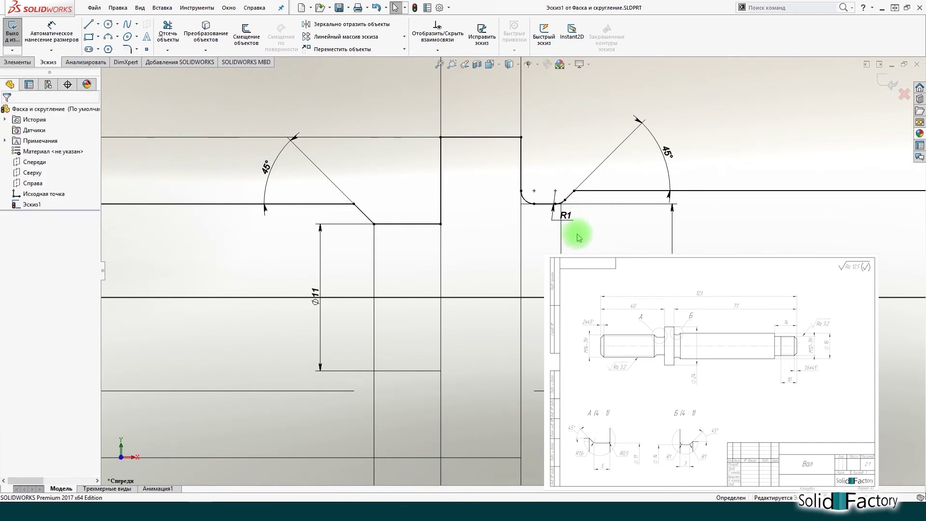
pyautogui.click(525, 204)
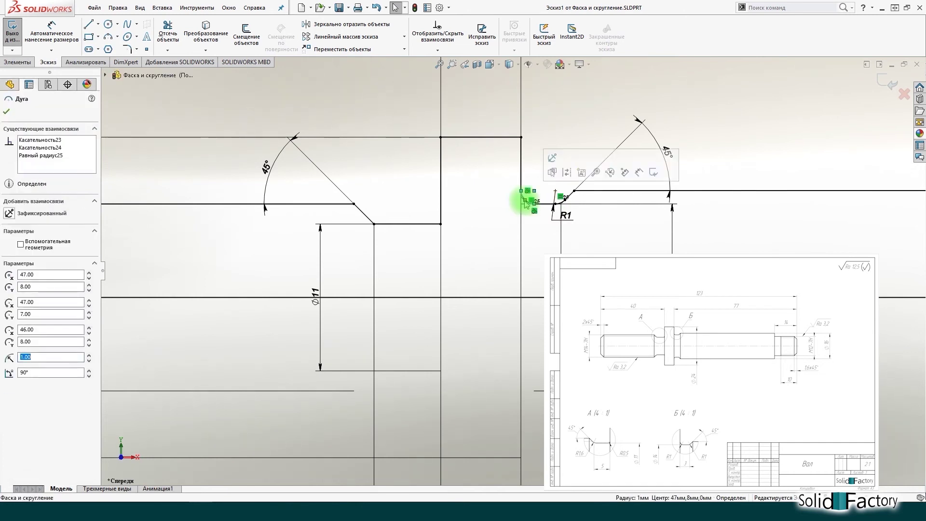
pyautogui.click(552, 250)
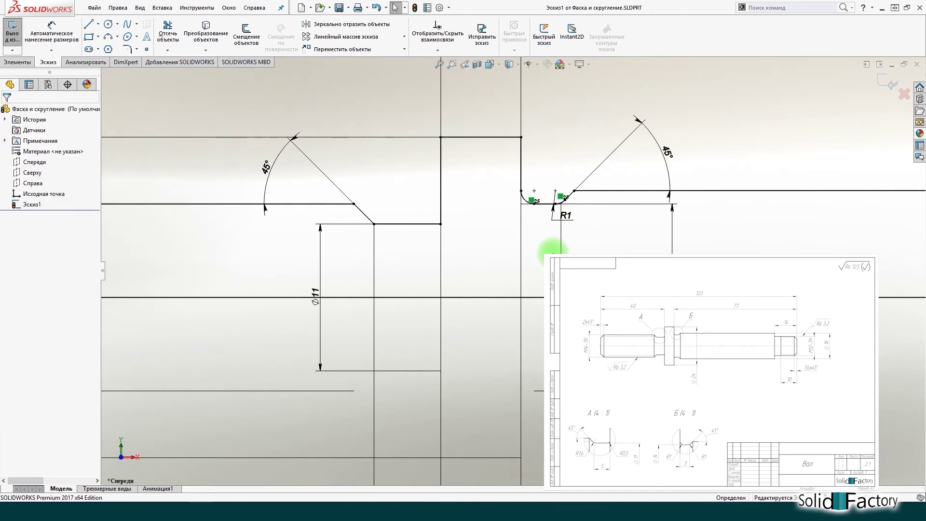
pyautogui.press('Delete')
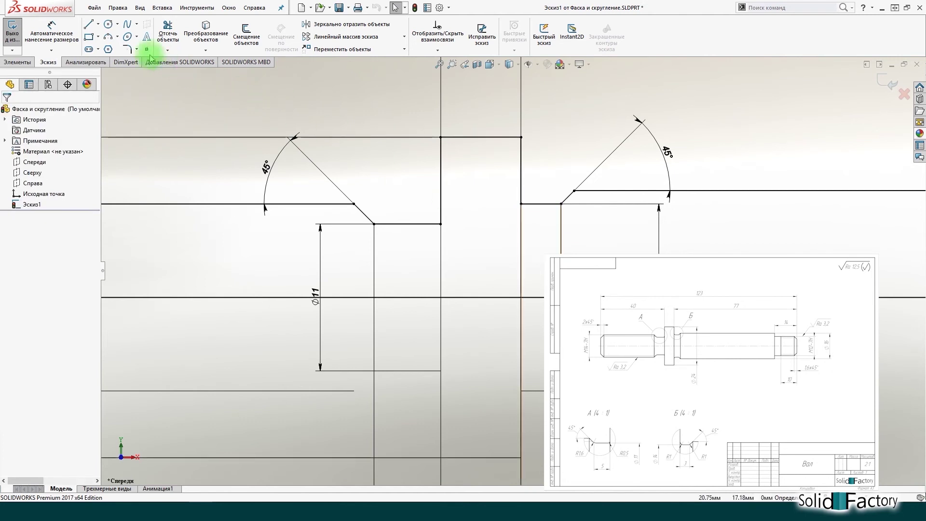
# Step: Fillet the two shoulder corners with automatically dimensioned R1 fillets
pyautogui.click(126, 49)
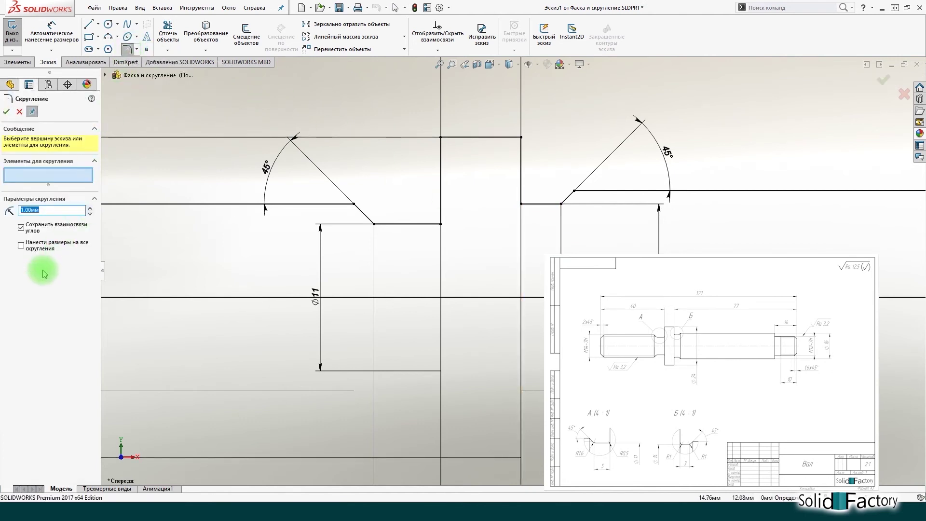
pyautogui.click(21, 247)
pyautogui.click(521, 204)
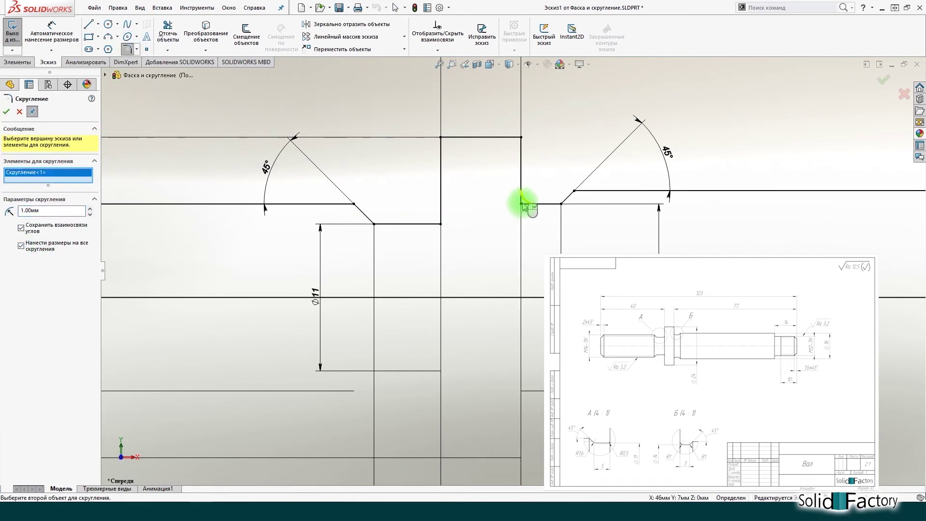
pyautogui.click(562, 204)
pyautogui.rightClick(581, 218)
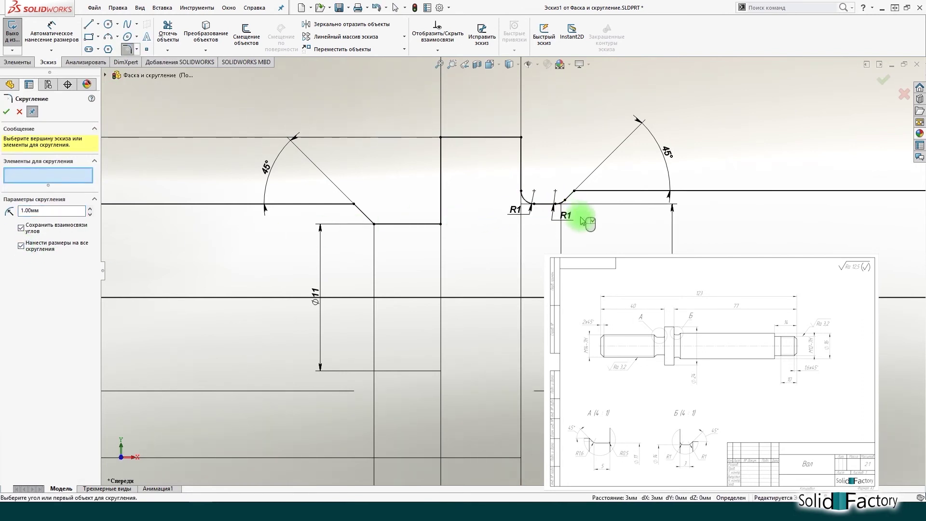
pyautogui.click(561, 202)
pyautogui.click(598, 235)
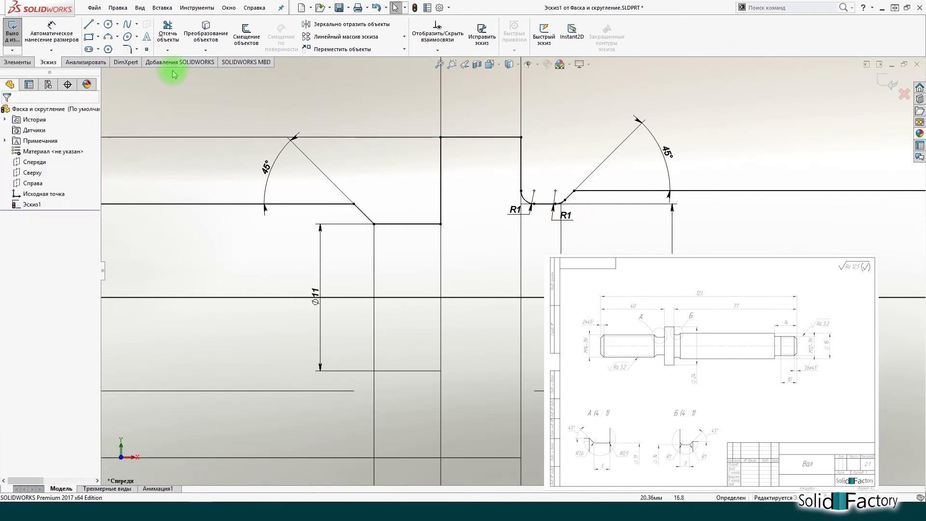
# Step: Add an R1.6 fillet on the chamfer-side corner and R0.5 on the inner step corner
pyautogui.click(127, 48)
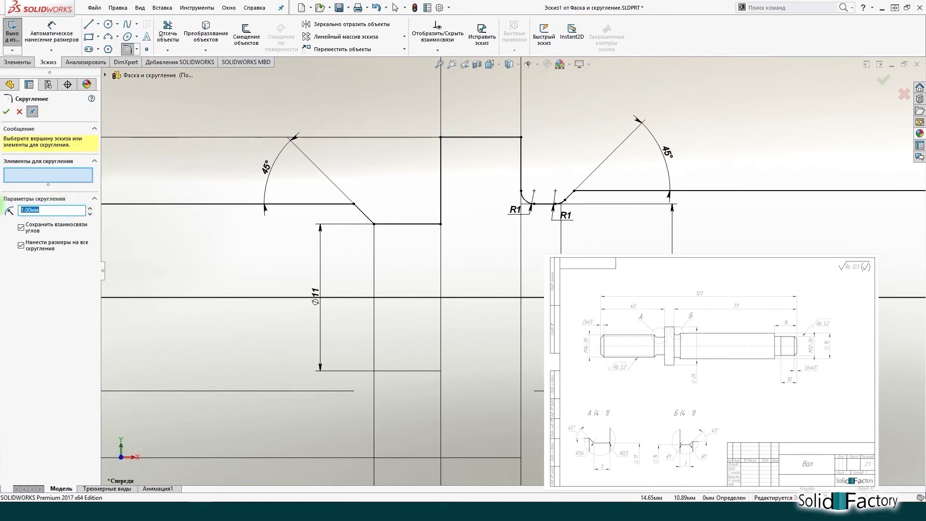
pyautogui.write('1.6')
pyautogui.click(21, 245)
pyautogui.click(374, 225)
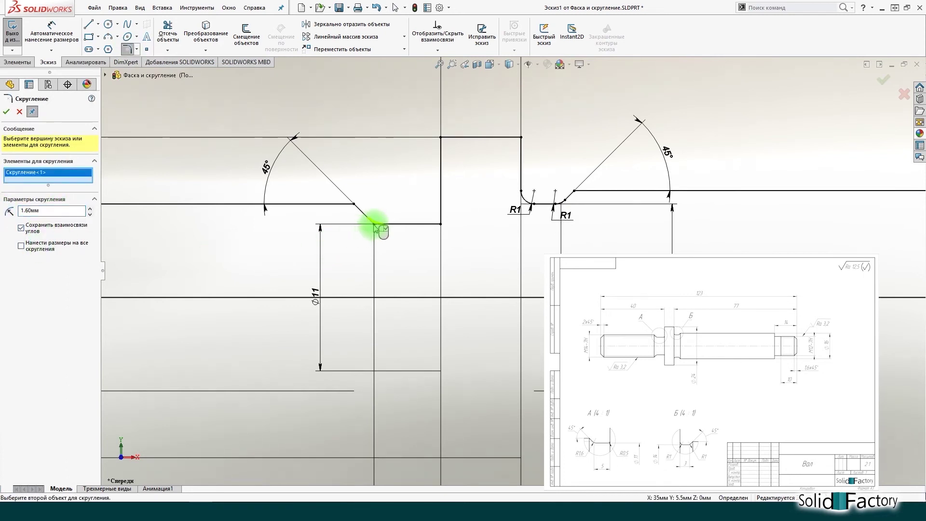
pyautogui.click(82, 220)
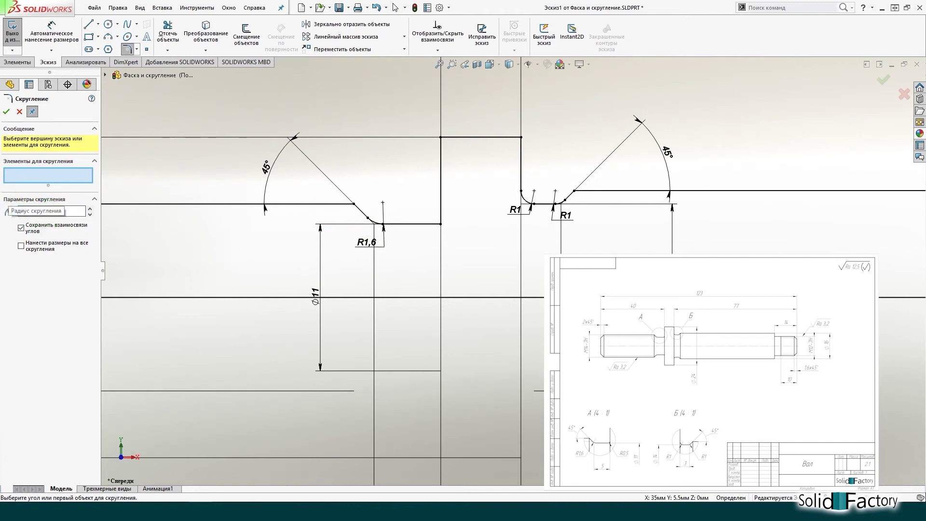
pyautogui.write('0.5')
pyautogui.click(440, 223)
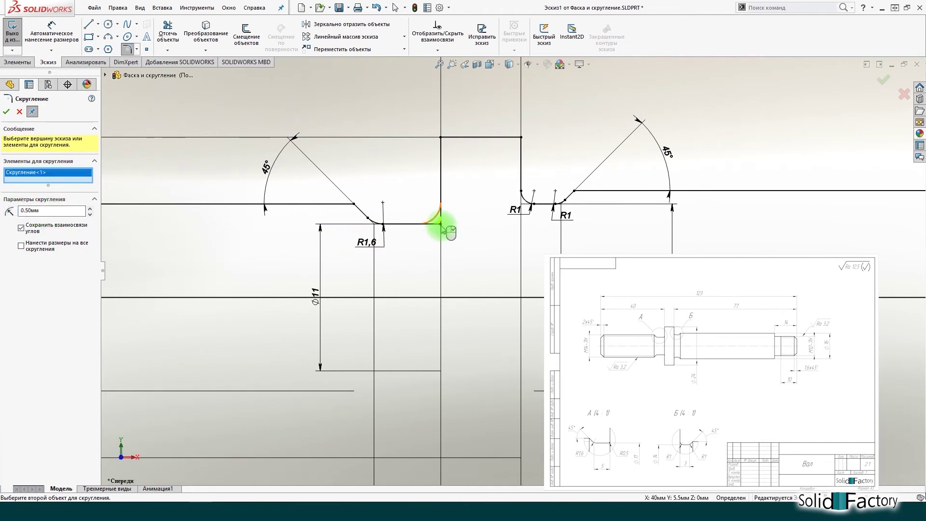
pyautogui.press('Escape')
# Step: Move the R0,5 dimension clear of the shaft and zoom to the right-hand step
pyautogui.moveTo(441, 227); pyautogui.dragTo(463, 248)
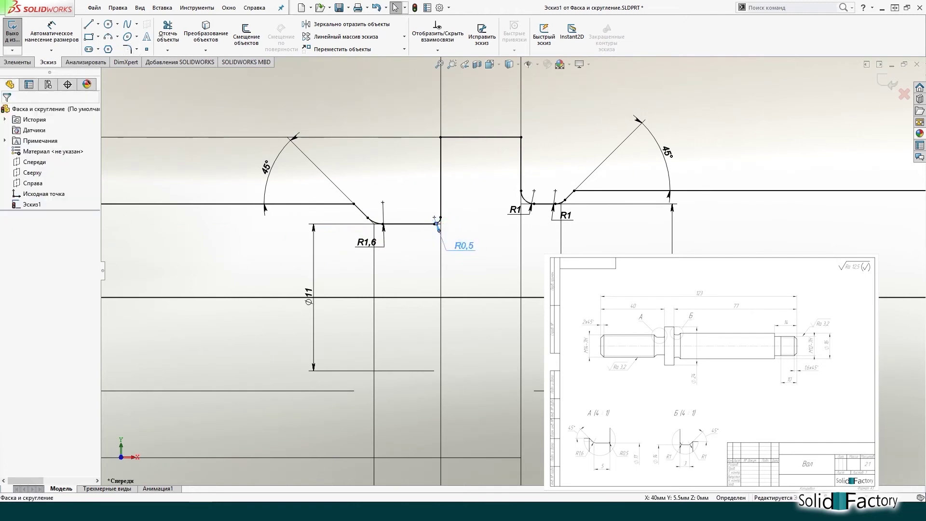
pyautogui.click(475, 271)
pyautogui.scroll(3, 482, 277)
pyautogui.scroll(-3, 893, 278)
pyautogui.scroll(-3, 816, 253)
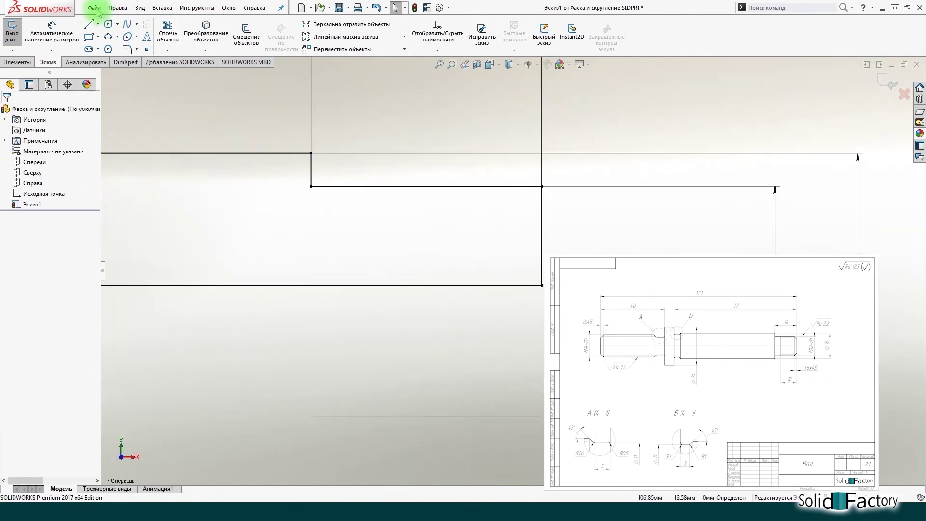
pyautogui.click(197, 8)
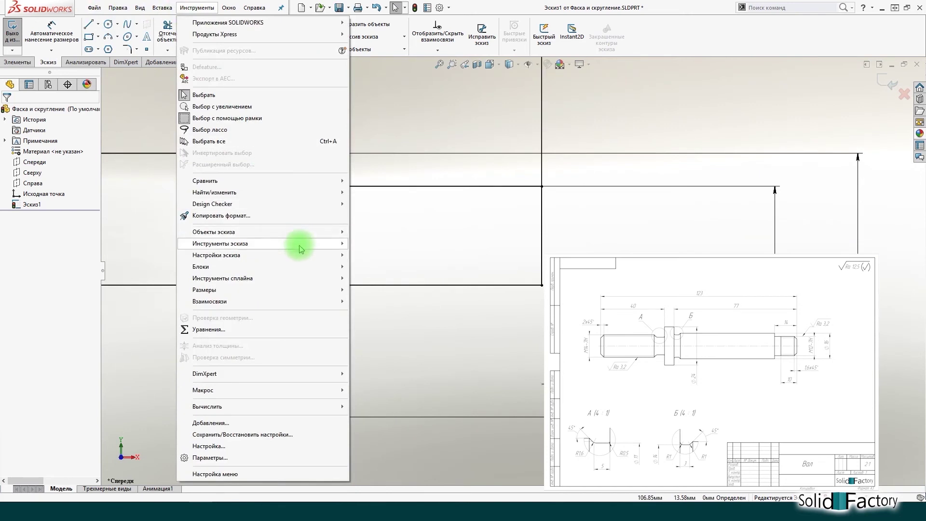
pyautogui.moveTo(220, 243)
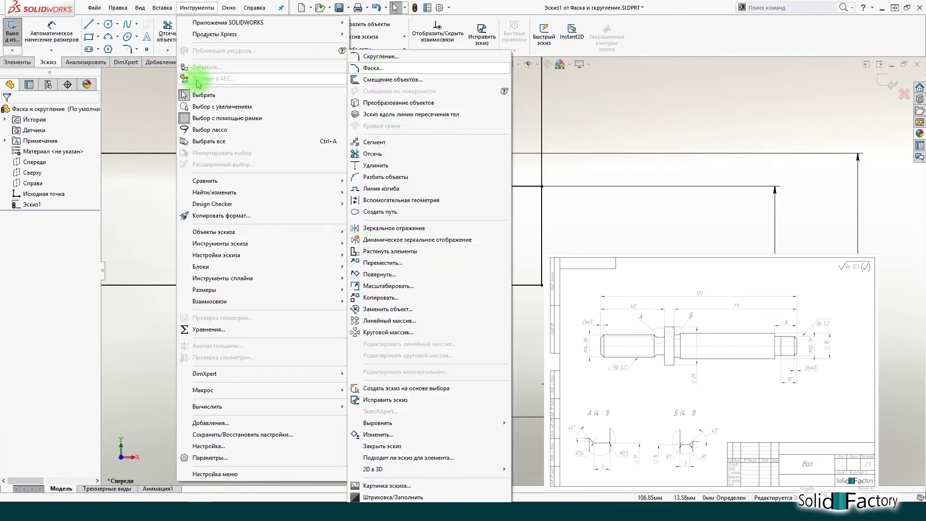
# Step: Start a sketch chamfer and try its two-distance and equal-distance options
pyautogui.click(135, 106)
pyautogui.click(136, 49)
pyautogui.click(146, 73)
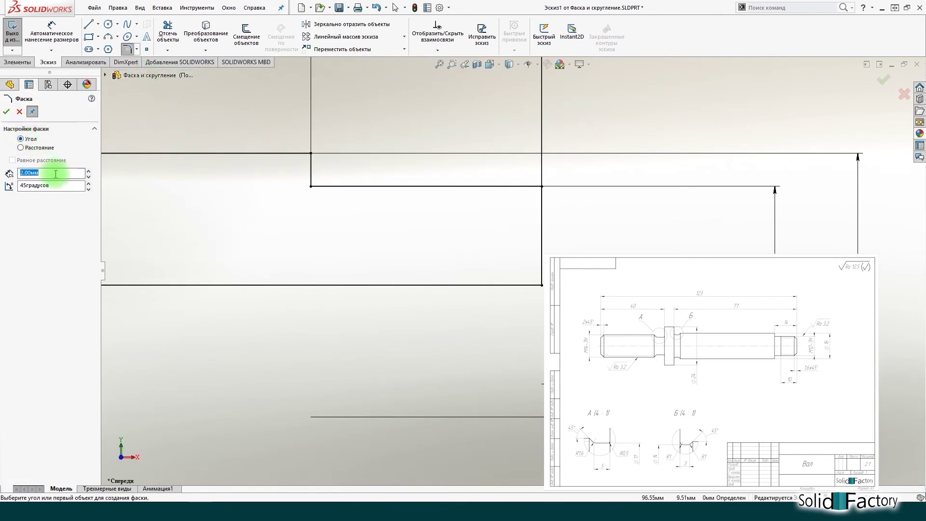
pyautogui.click(42, 184)
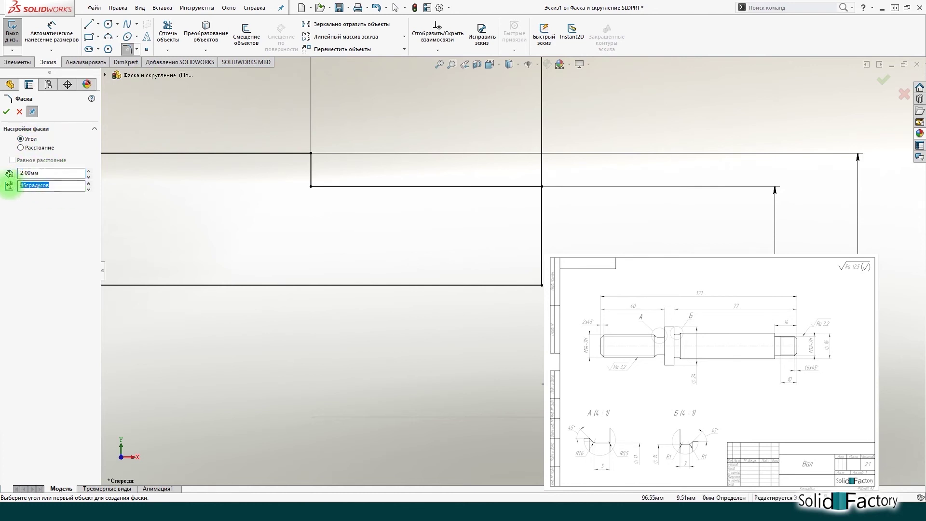
pyautogui.click(35, 148)
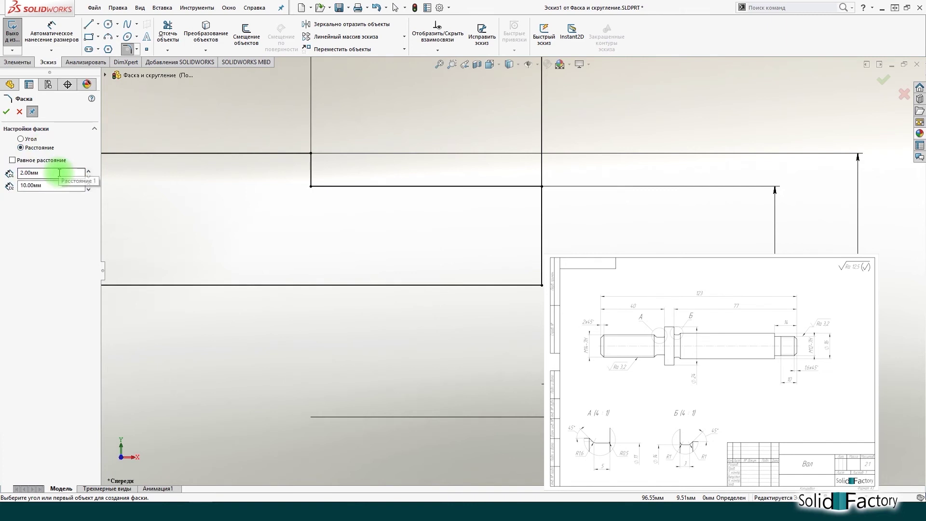
pyautogui.click(48, 185)
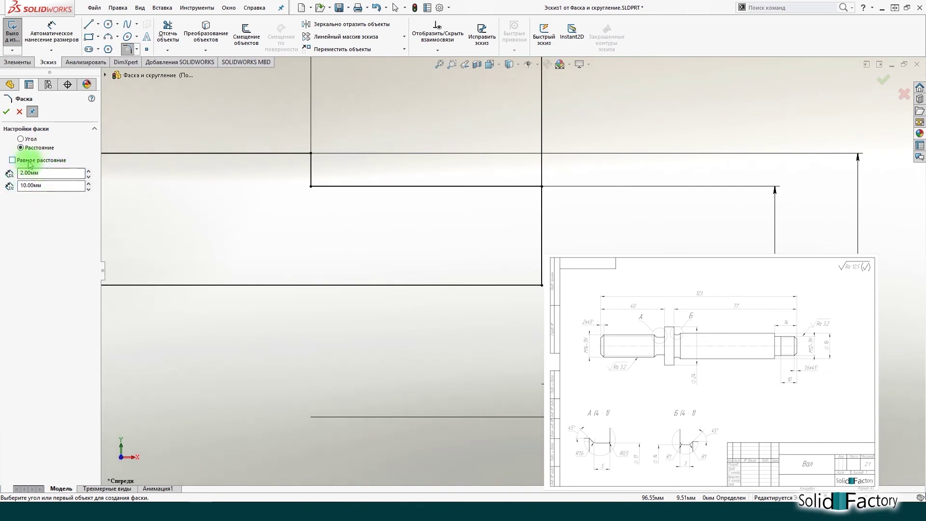
pyautogui.click(12, 161)
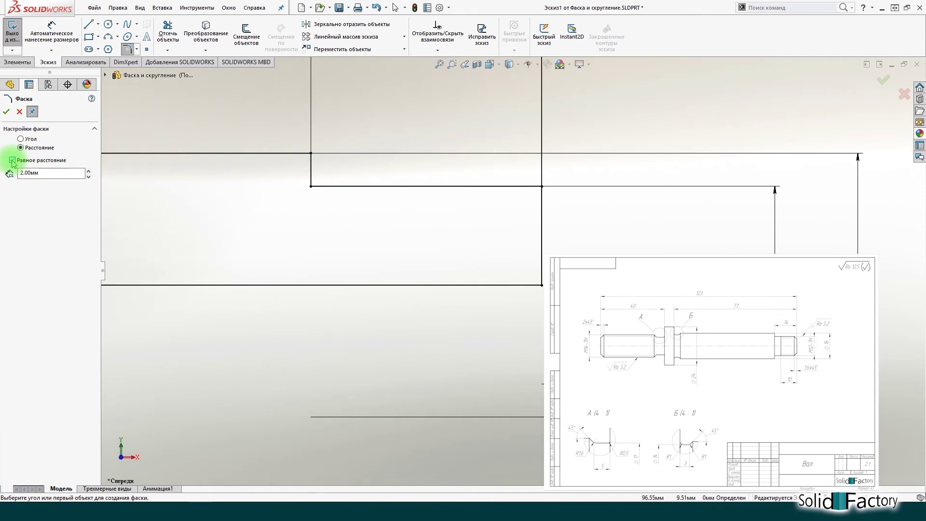
pyautogui.moveTo(73, 172); pyautogui.dragTo(21, 173)
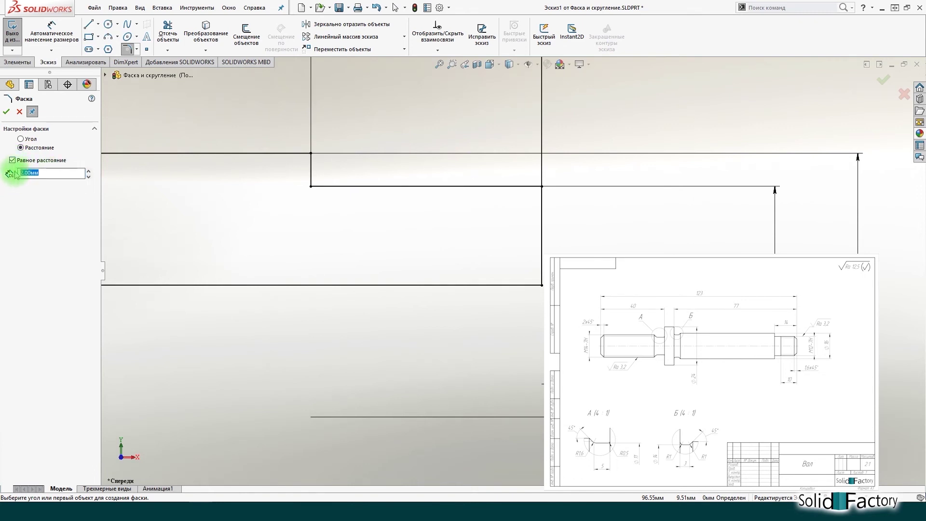
pyautogui.press('Return')
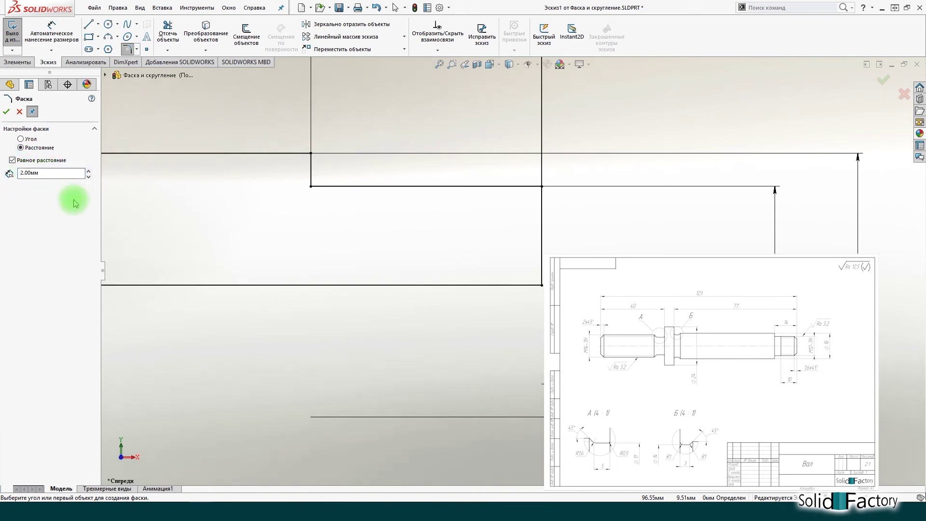
# Step: Chamfer the shaft step corner 1.6 × 45° in distance-and-angle mode
pyautogui.click(20, 138)
pyautogui.moveTo(70, 173); pyautogui.dragTo(18, 172)
pyautogui.write('1.6')
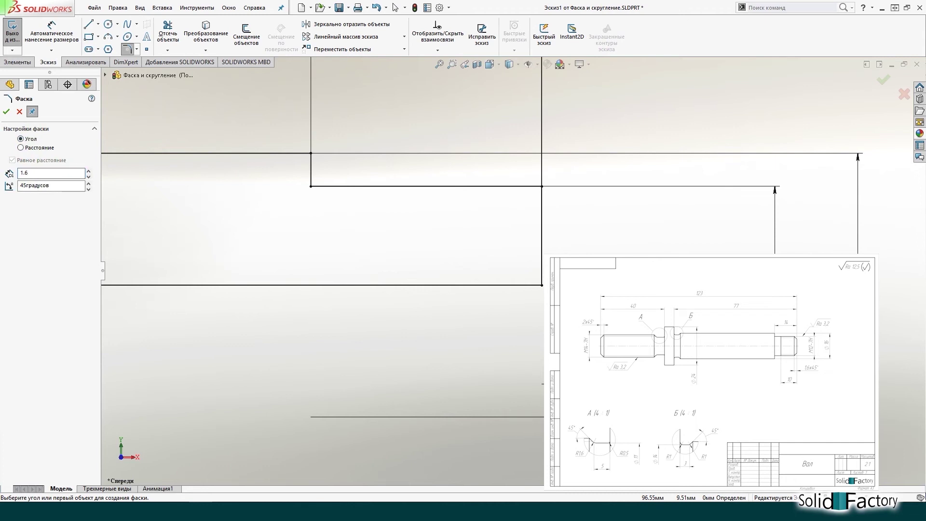
pyautogui.click(501, 187)
pyautogui.click(541, 206)
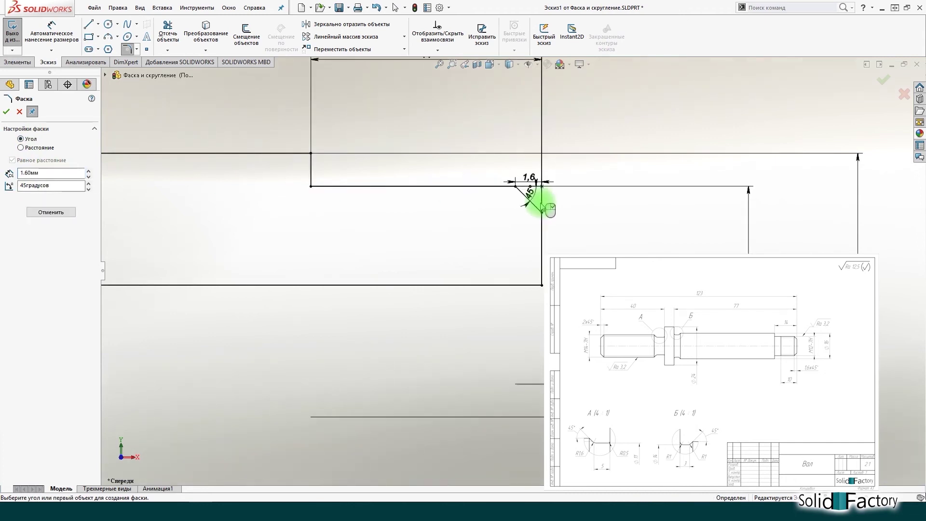
pyautogui.press('Escape')
pyautogui.click(530, 191)
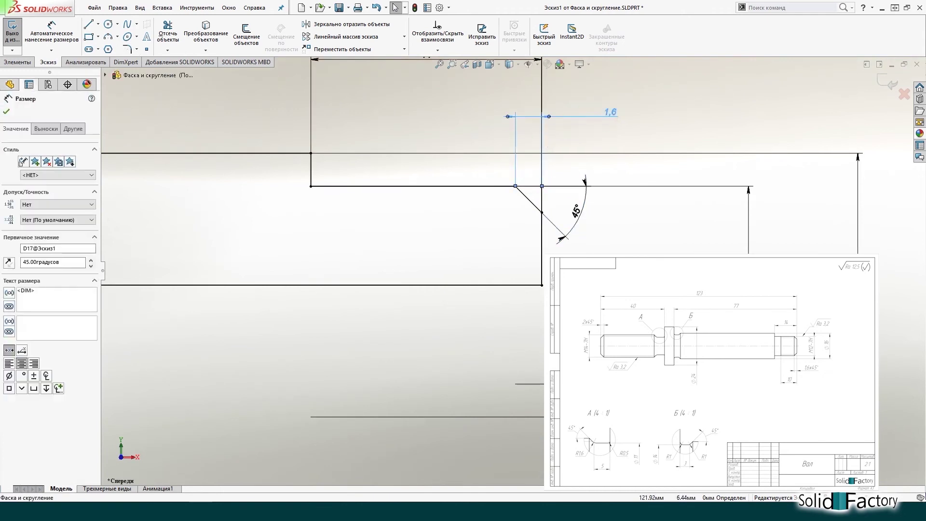
pyautogui.click(622, 137)
# Step: Chamfer the M14 threaded end's corner 2 × 45° and place its dimension above
pyautogui.scroll(3, 424, 224)
pyautogui.scroll(3, 252, 289)
pyautogui.scroll(3, 228, 279)
pyautogui.scroll(-2, 228, 279)
pyautogui.scroll(-2, 347, 255)
pyautogui.scroll(-2, 479, 231)
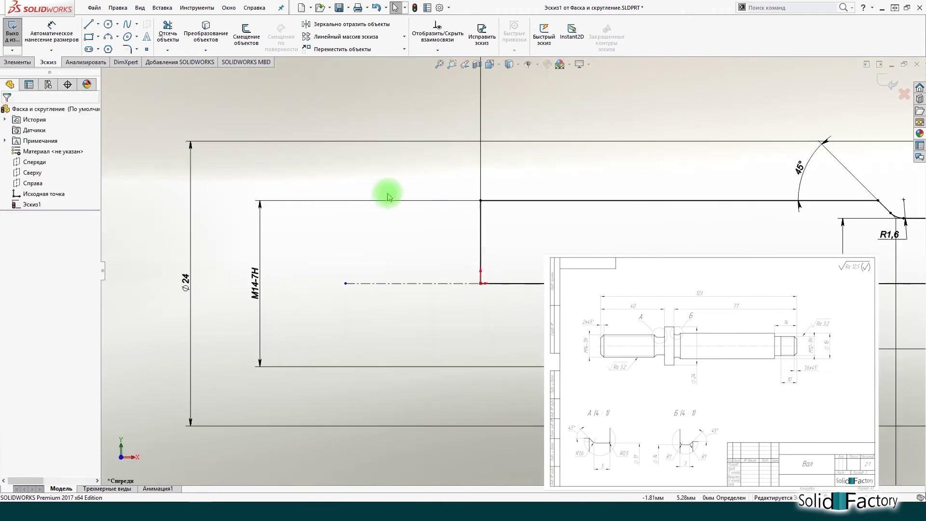
pyautogui.click(137, 49)
pyautogui.click(144, 72)
pyautogui.write('2')
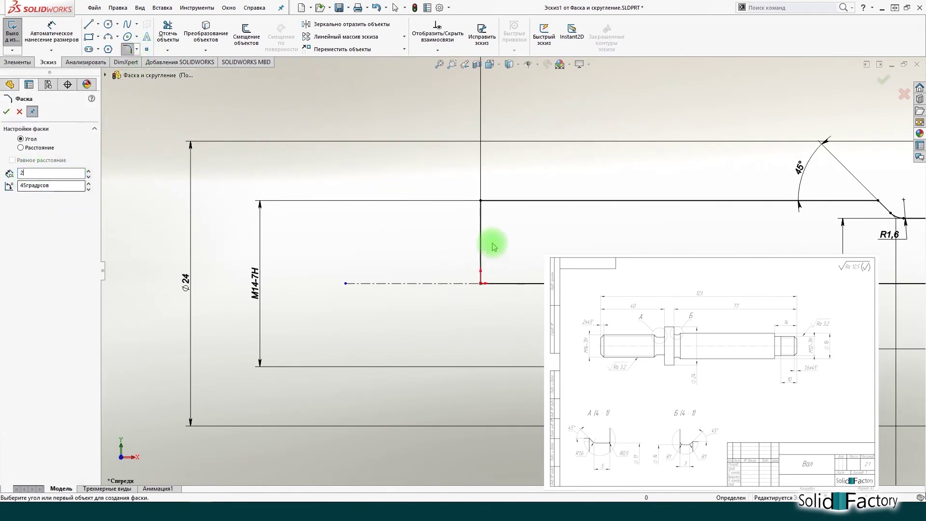
pyautogui.click(480, 201)
pyautogui.press('Escape')
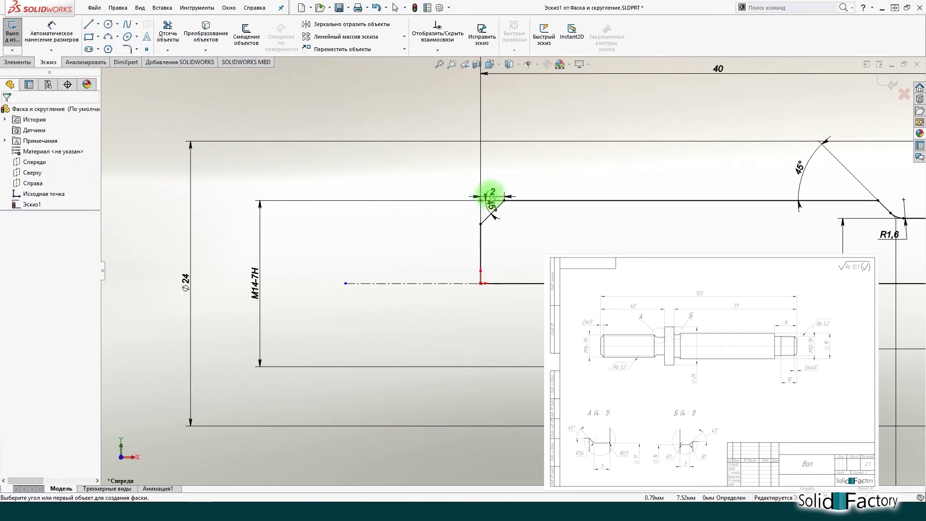
pyautogui.moveTo(494, 192); pyautogui.dragTo(599, 177)
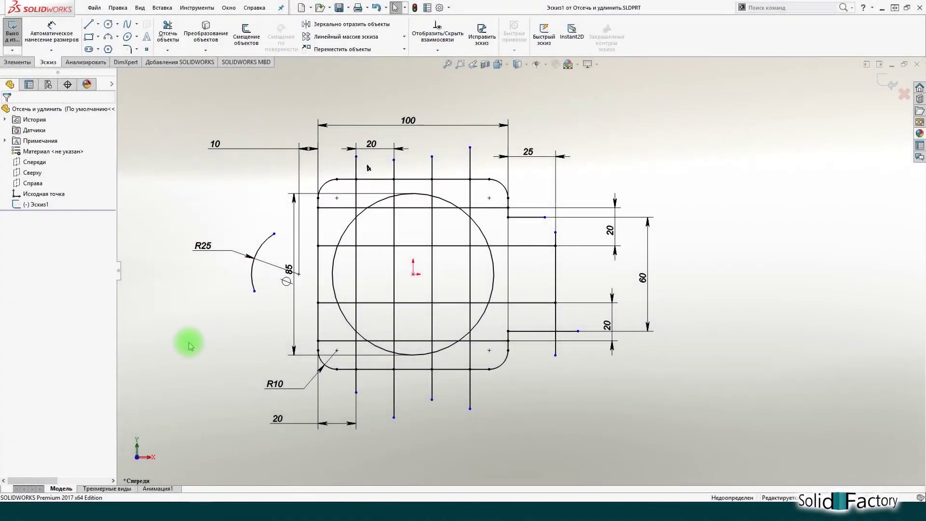
# Step: Power-trim away the vertical line ends hanging below the rounded rectangle
pyautogui.click(195, 8)
pyautogui.moveTo(220, 243)
pyautogui.click(142, 123)
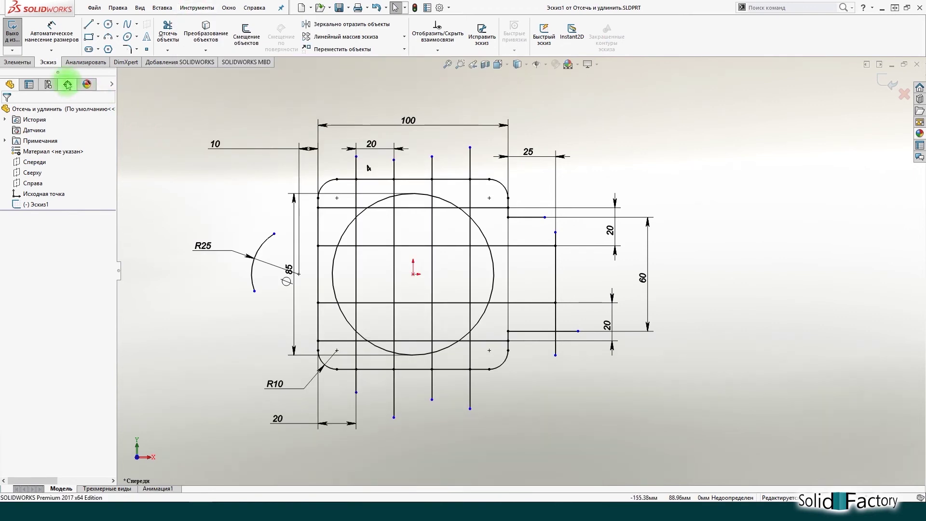
pyautogui.click(167, 30)
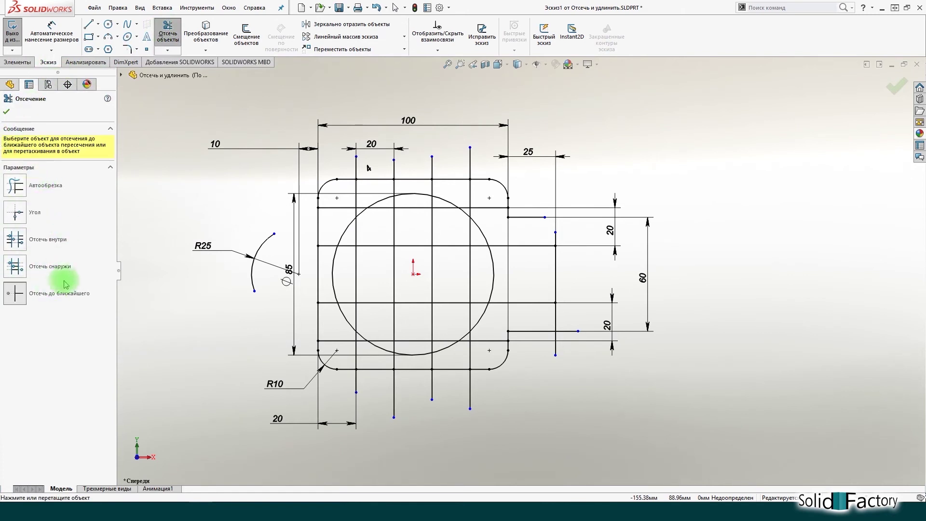
pyautogui.click(52, 186)
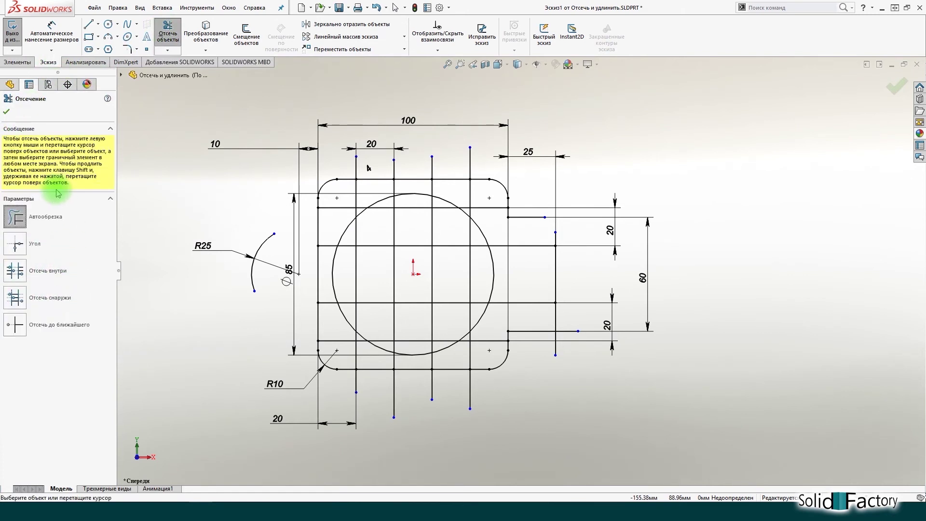
pyautogui.moveTo(150, 292)
pyautogui.mouseDown()
pyautogui.moveTo(256, 377)
pyautogui.moveTo(473, 379)
pyautogui.moveTo(574, 395)
pyautogui.mouseUp()
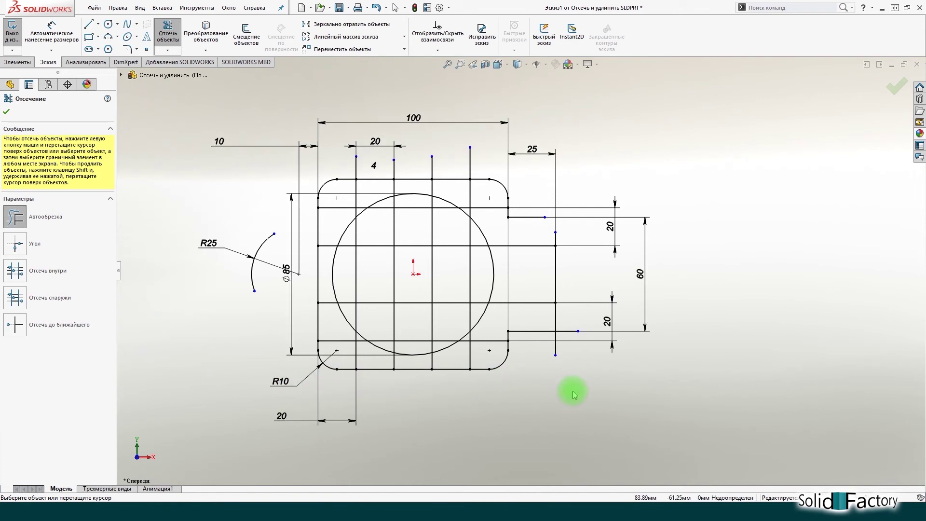
pyautogui.click(15, 244)
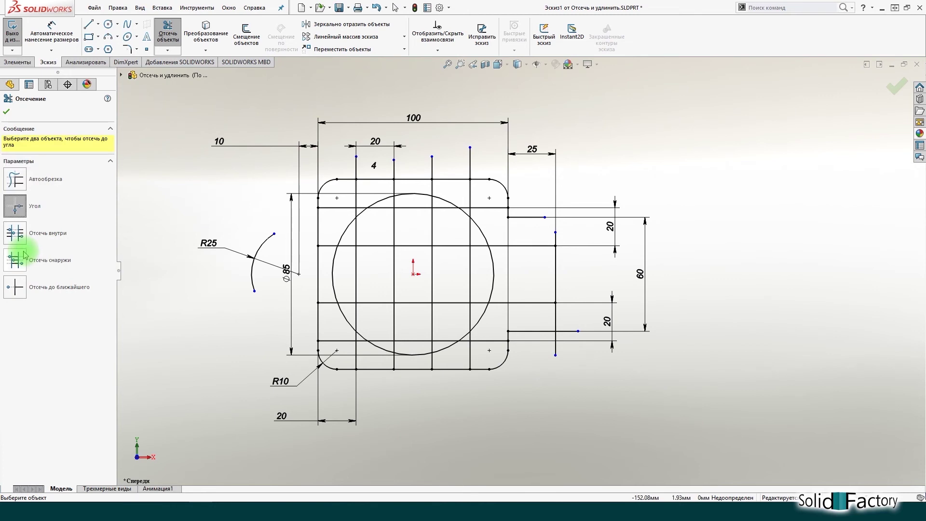
# Step: Corner-trim both short horizontal lines to the right vertical line to close the tab
pyautogui.click(552, 331)
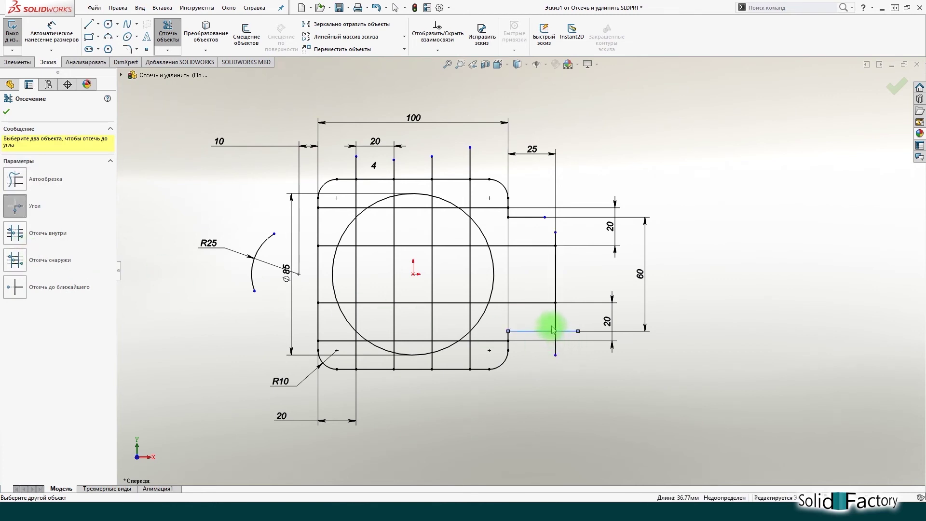
pyautogui.click(555, 318)
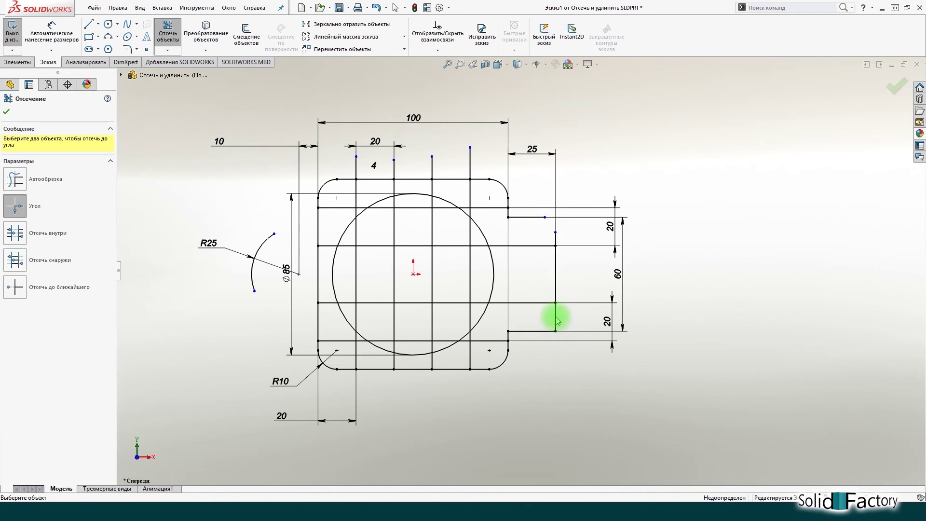
pyautogui.click(533, 217)
pyautogui.click(555, 243)
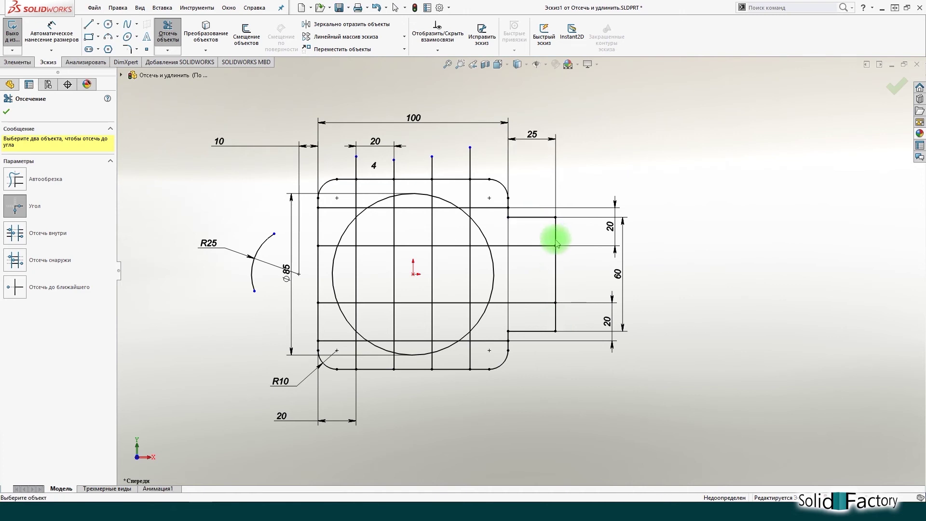
pyautogui.click(20, 239)
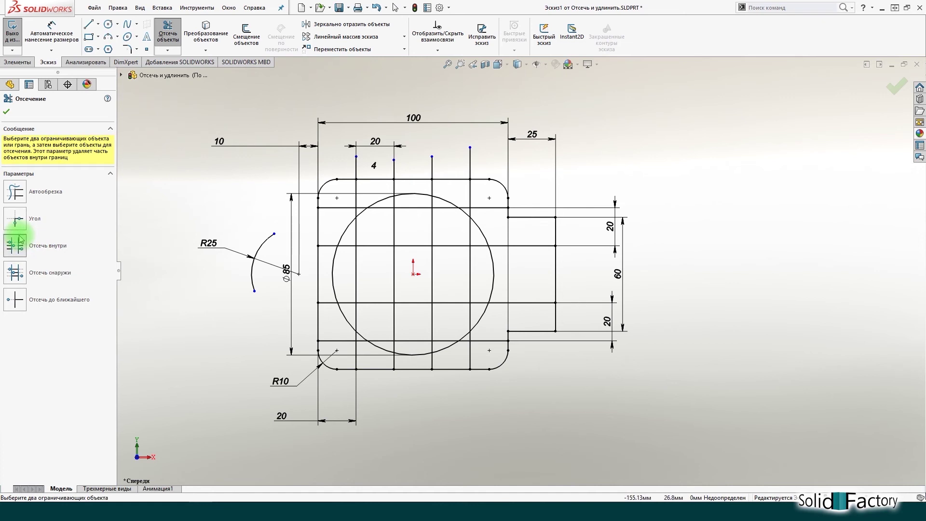
# Step: Trim the vertical lines away inside the Ø85 circle boundary
pyautogui.click(350, 230)
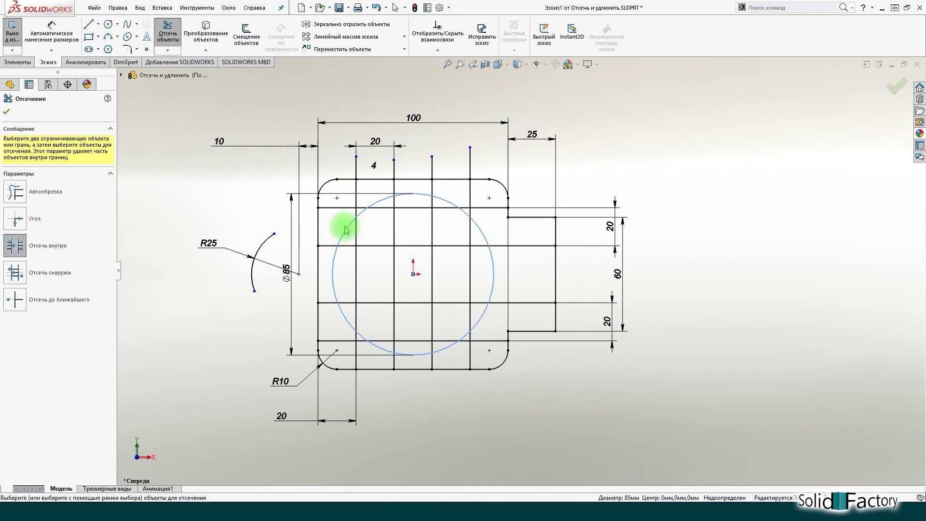
pyautogui.click(468, 275)
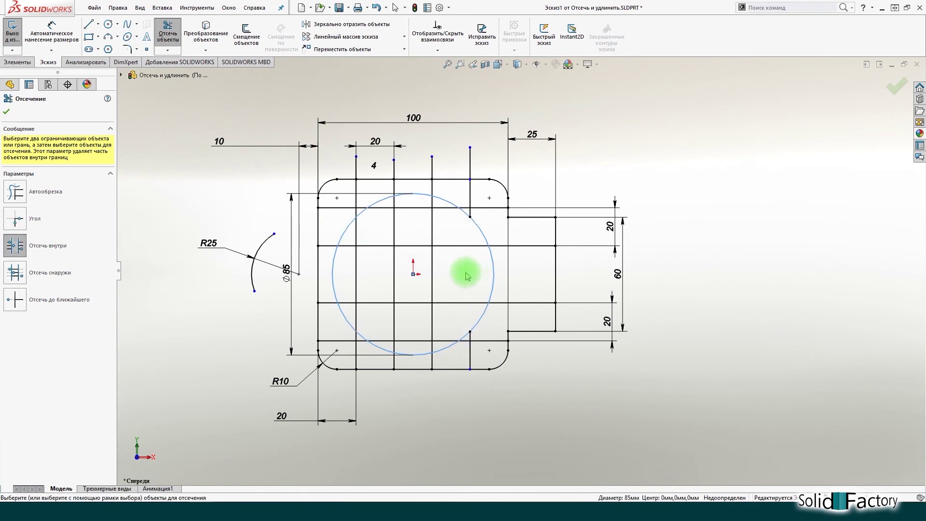
pyautogui.click(432, 278)
pyautogui.click(394, 275)
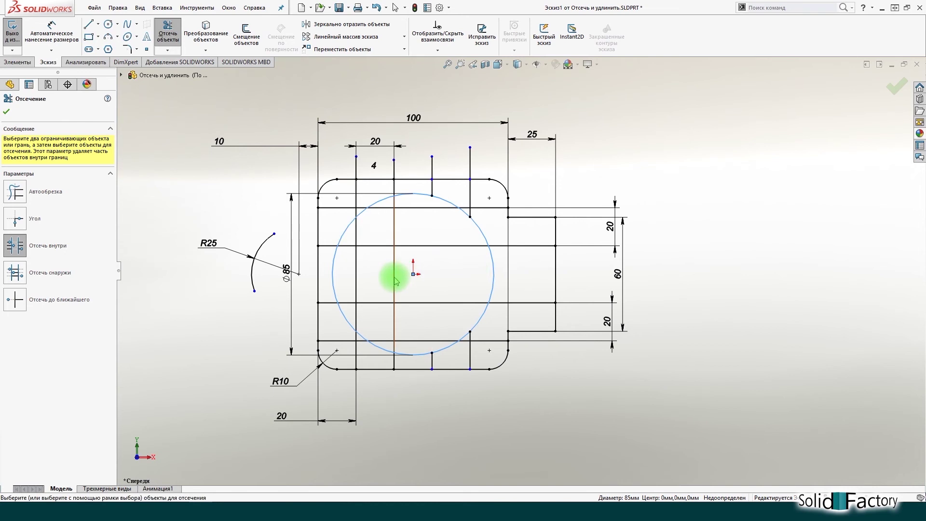
pyautogui.click(357, 275)
# Step: Trim the four horizontal lines outside the Ø85 circle so they end at it
pyautogui.click(50, 273)
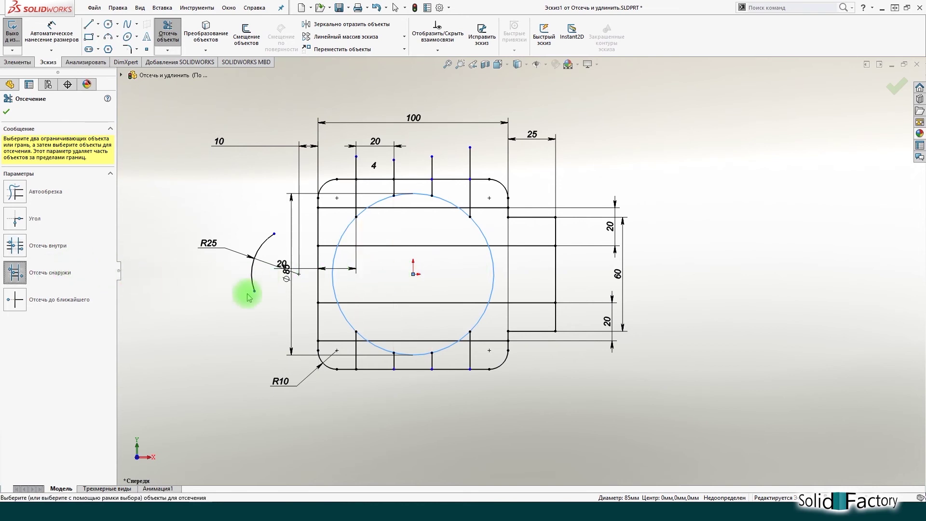
pyautogui.click(419, 341)
pyautogui.click(427, 303)
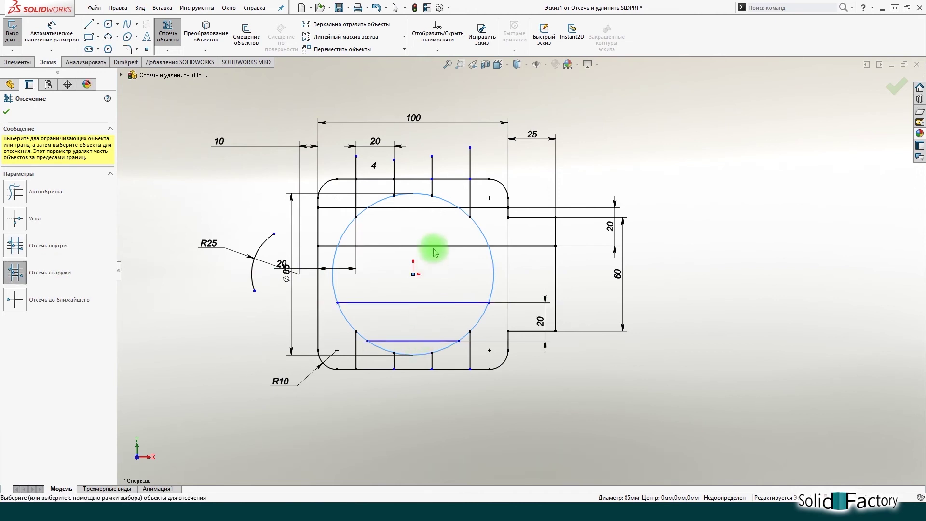
pyautogui.click(433, 246)
pyautogui.click(436, 210)
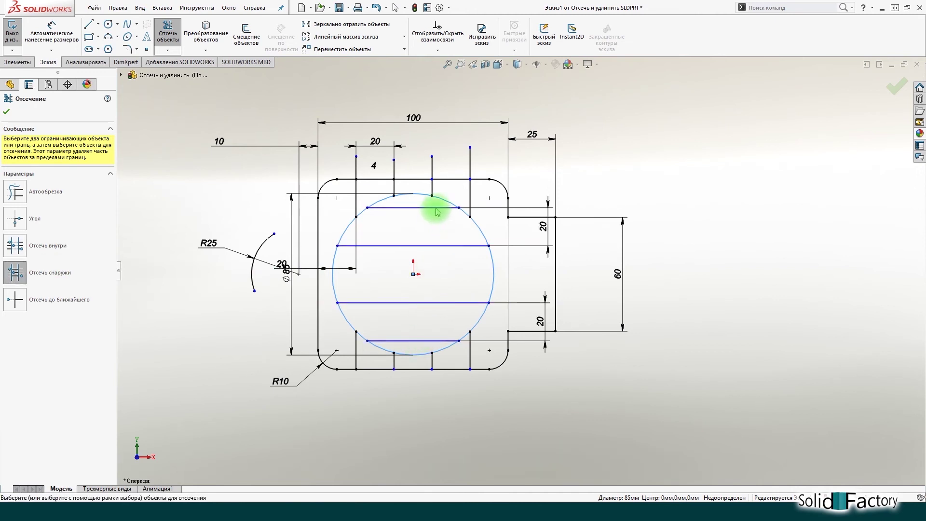
pyautogui.click(15, 299)
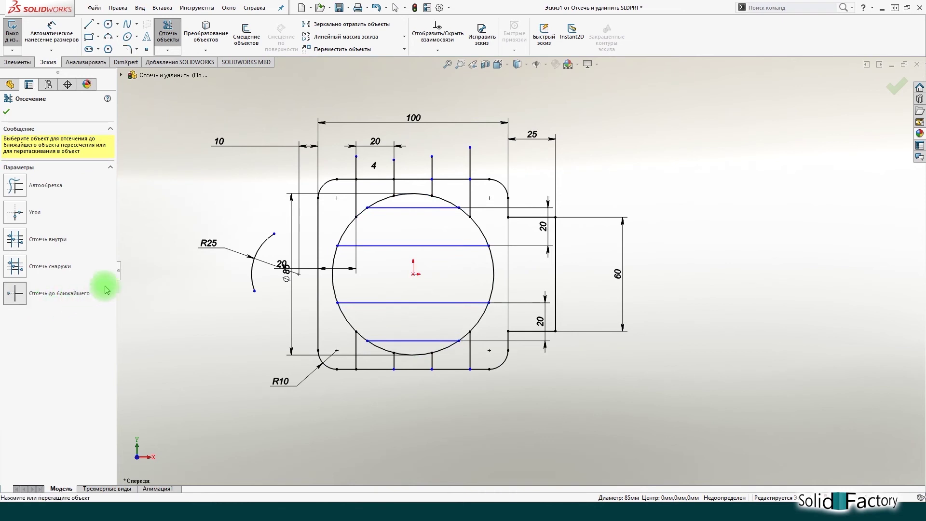
# Step: Trim away the three short stubs above the top edge
pyautogui.click(394, 169)
pyautogui.click(431, 166)
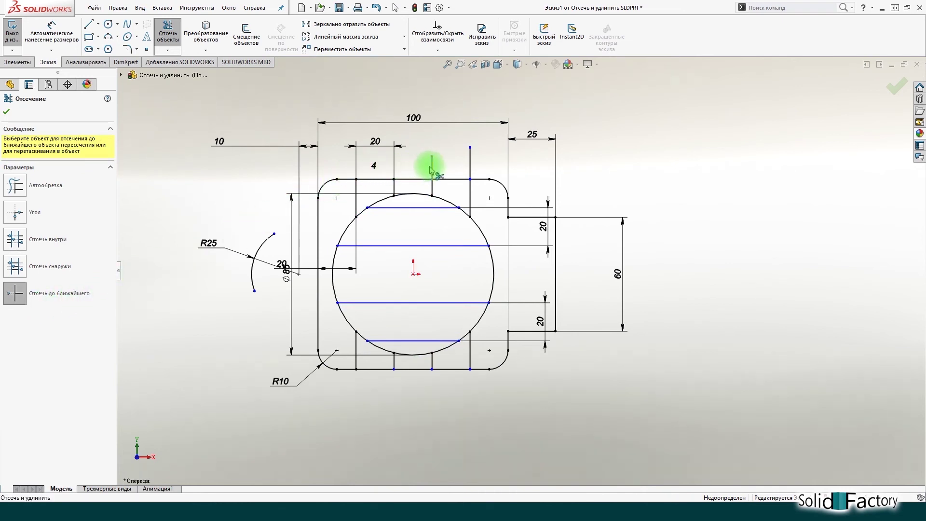
pyautogui.click(470, 167)
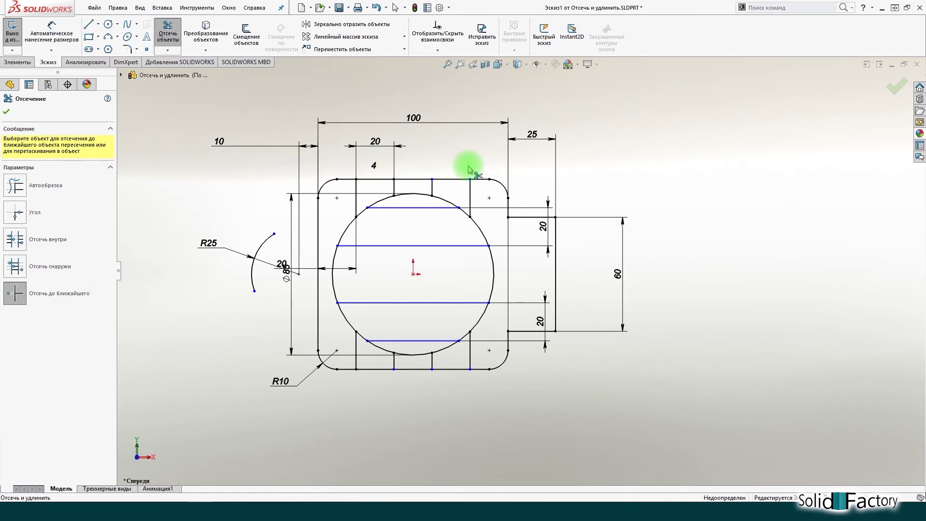
pyautogui.press('Escape')
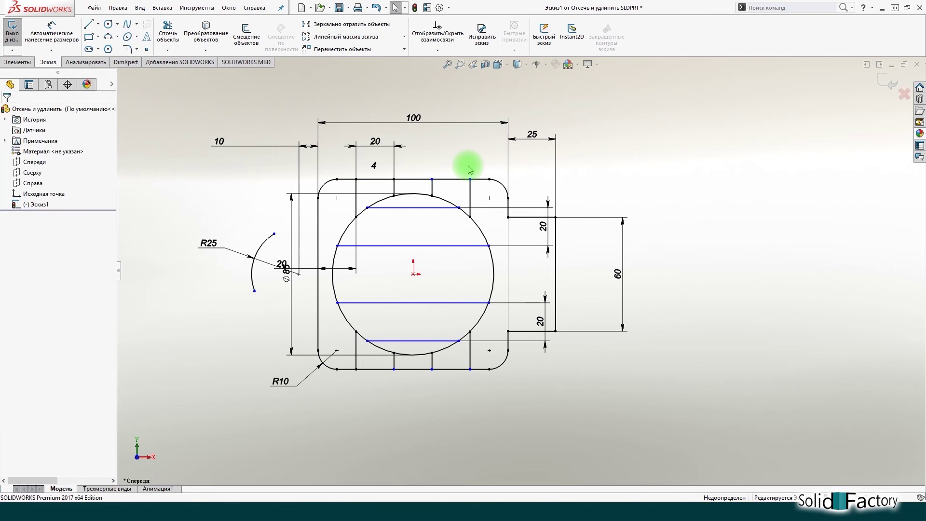
# Step: Extend both ends of the R25 arc to the vertical line
pyautogui.click(201, 8)
pyautogui.click(256, 246)
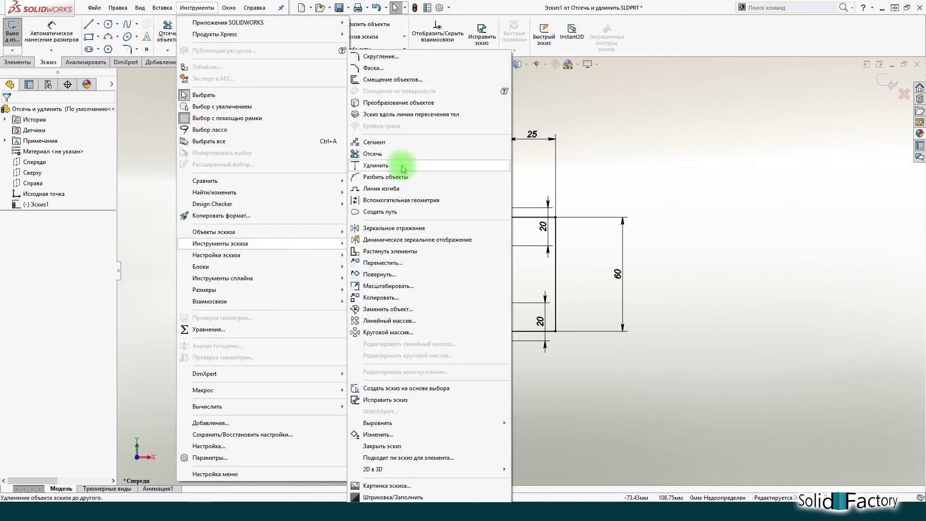
pyautogui.click(186, 119)
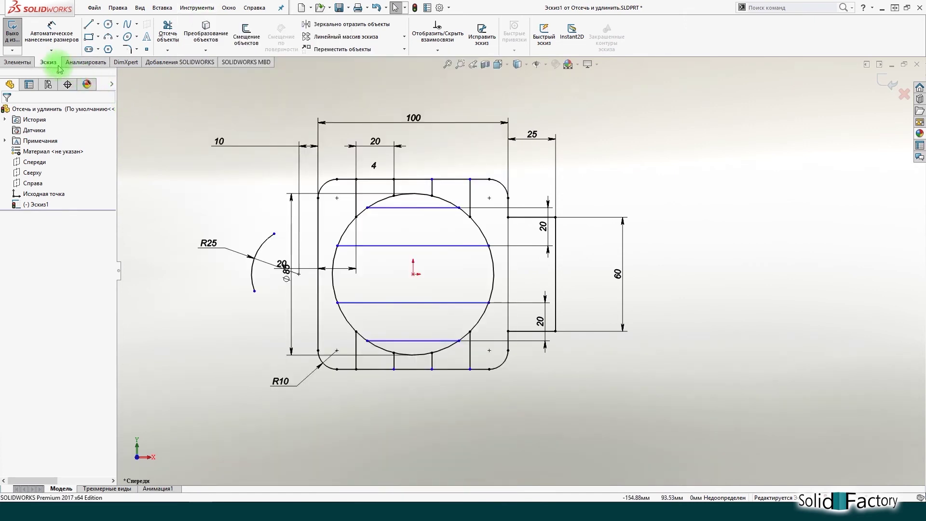
pyautogui.click(167, 50)
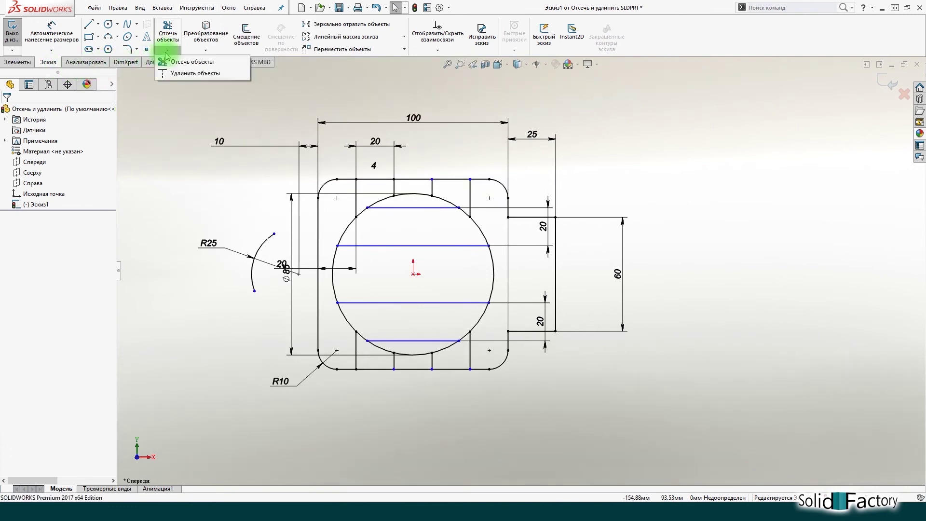
pyautogui.click(178, 75)
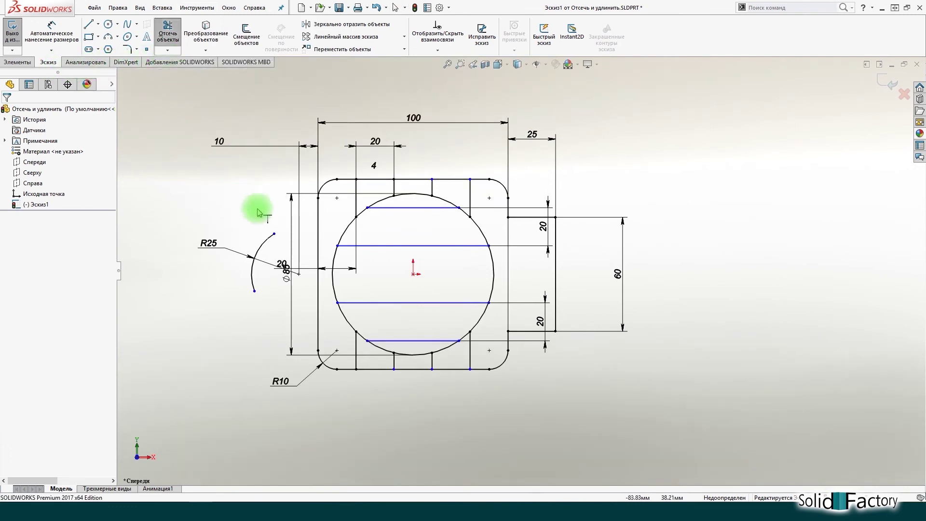
pyautogui.click(270, 240)
pyautogui.click(253, 290)
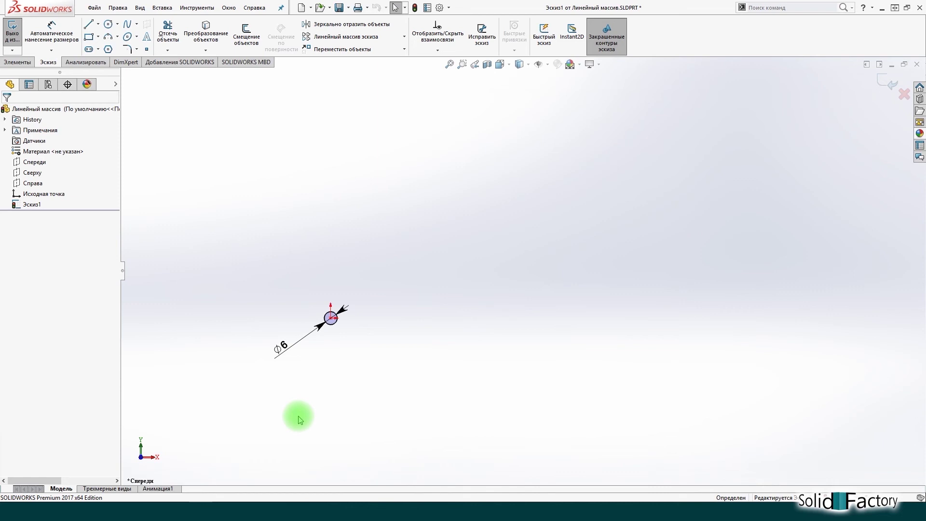
# Step: Start a Linear Sketch Pattern for the Ø6 circle from the Sketch tab
pyautogui.click(197, 8)
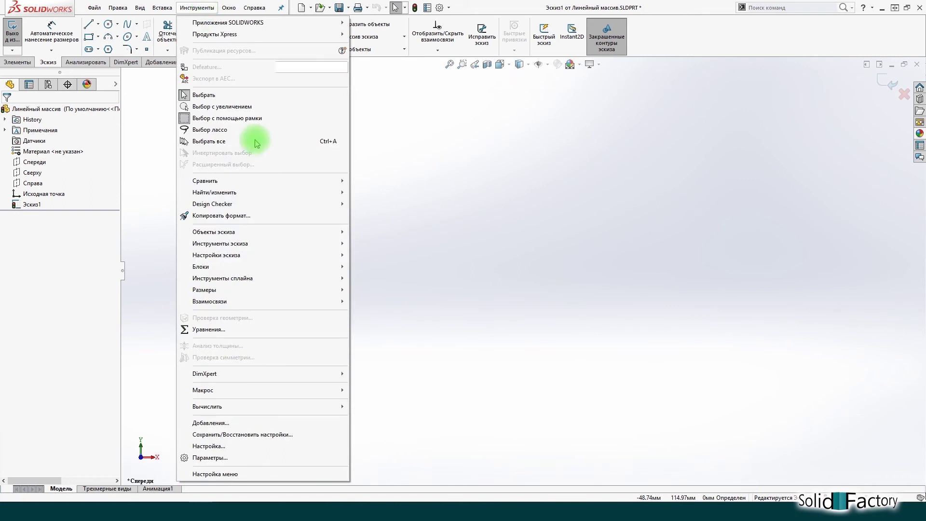
pyautogui.moveTo(220, 243)
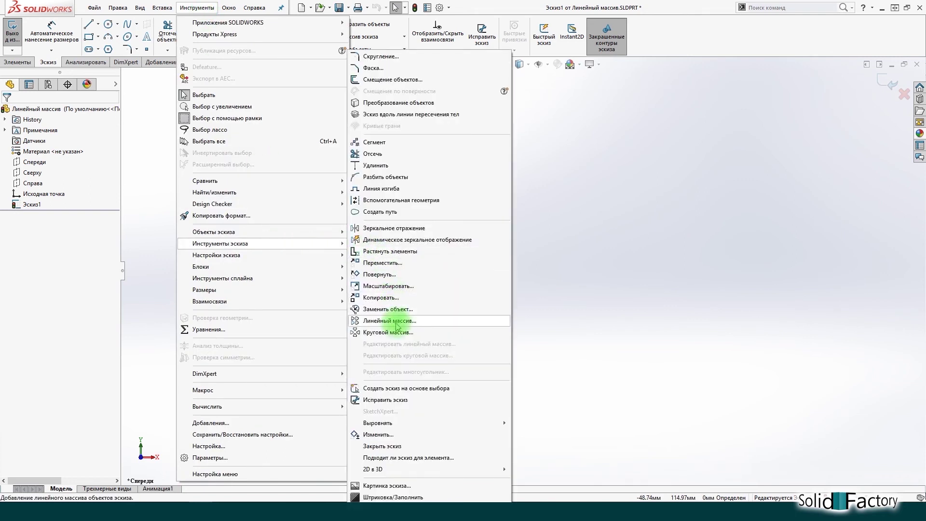
pyautogui.click(137, 124)
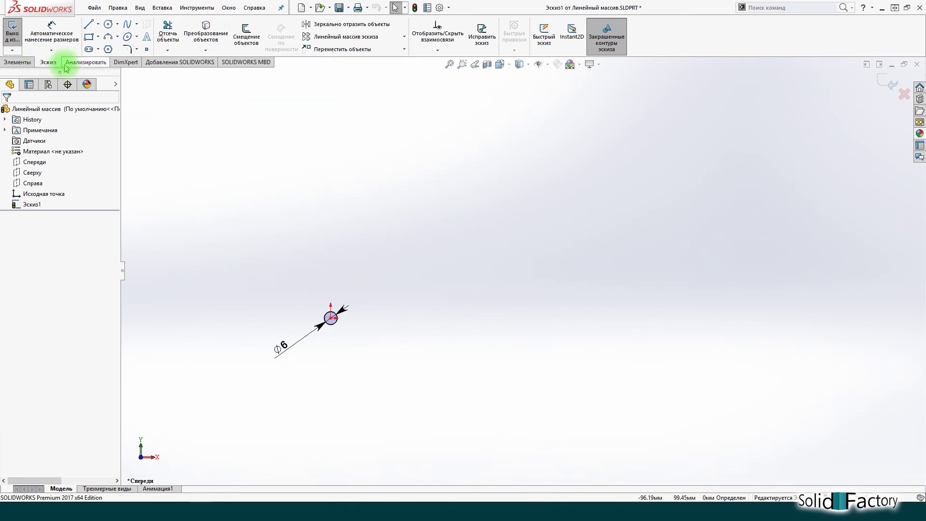
pyautogui.click(324, 38)
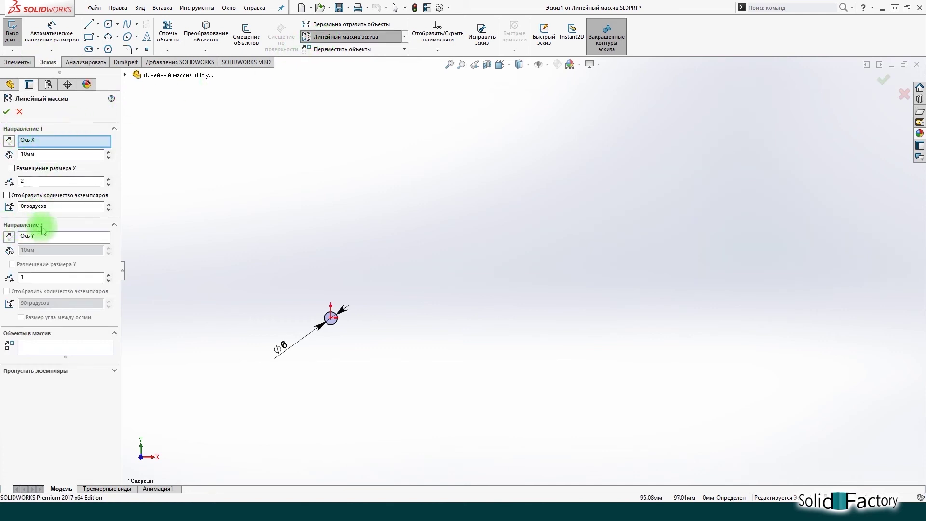
# Step: Set Direction 1 to 8 copies at 12 mm, dimensioning X spacing and instance count
pyautogui.click(66, 155)
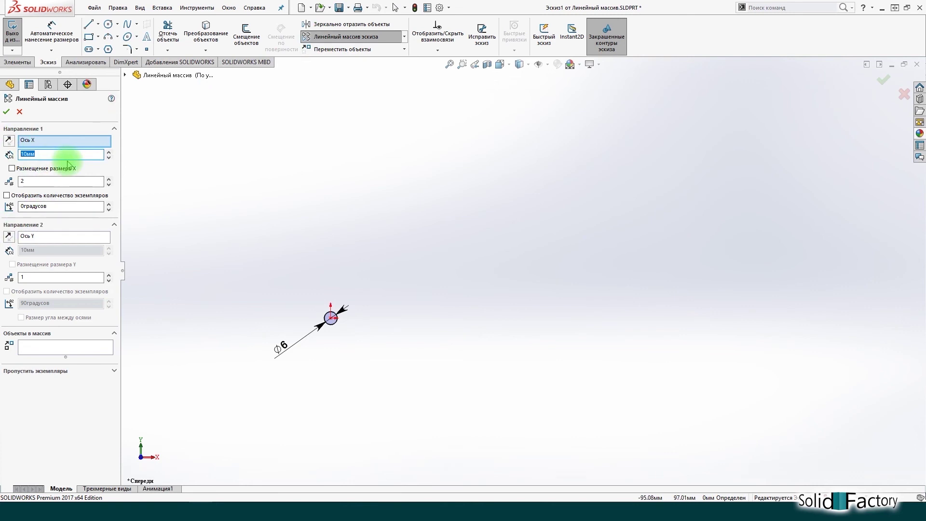
pyautogui.write('12')
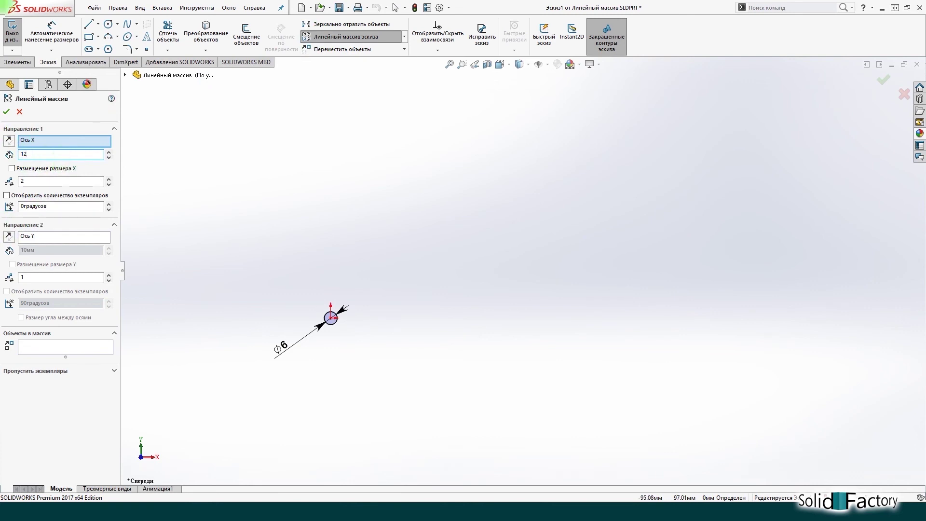
pyautogui.press('Return')
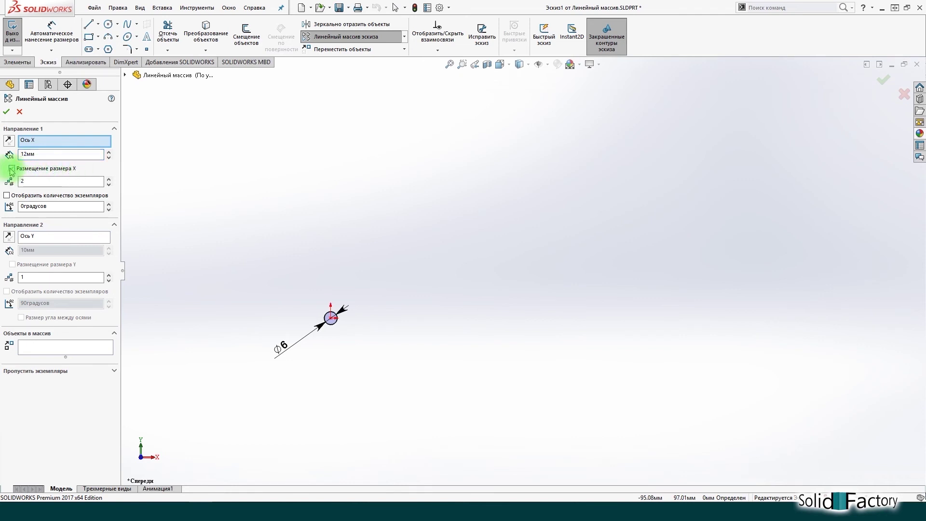
pyautogui.click(12, 168)
pyautogui.click(69, 180)
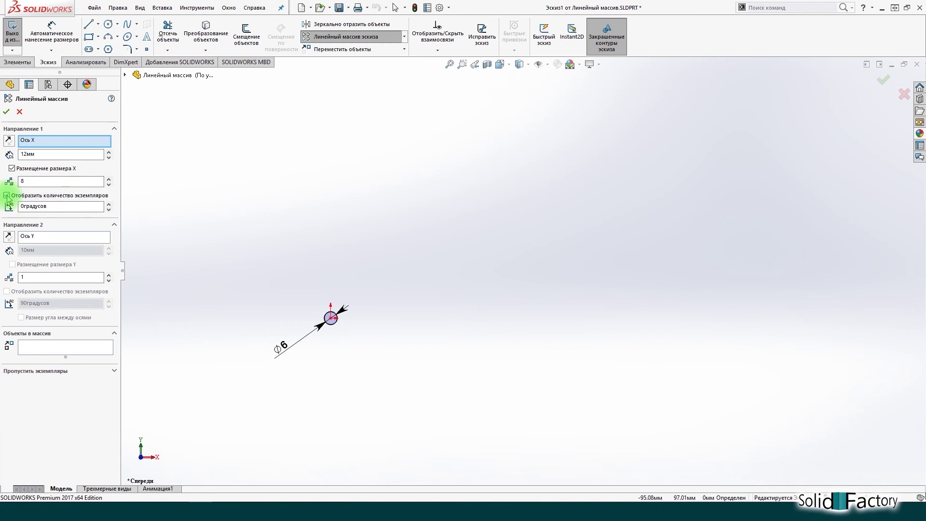
pyautogui.click(7, 195)
pyautogui.doubleClick(62, 206)
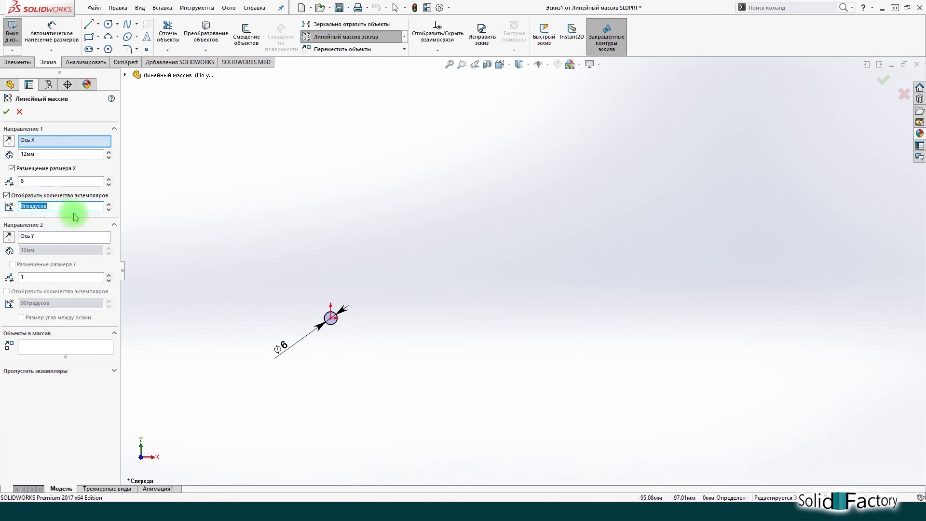
pyautogui.press('Home')
# Step: Set Direction 2 to 6 copies at 16 mm with the Y spacing dimensioned
pyautogui.doubleClick(62, 278)
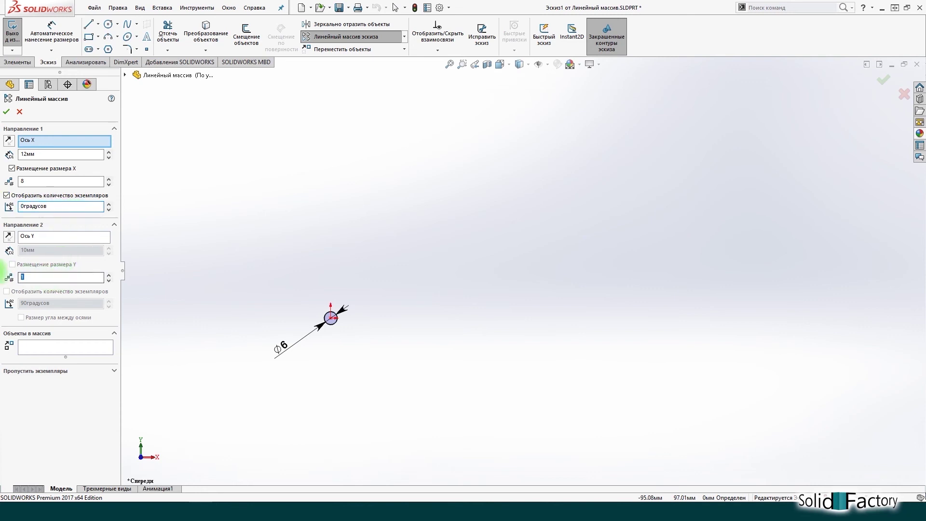
pyautogui.write('6')
pyautogui.click(79, 283)
pyautogui.click(47, 248)
pyautogui.write('16')
pyautogui.click(14, 264)
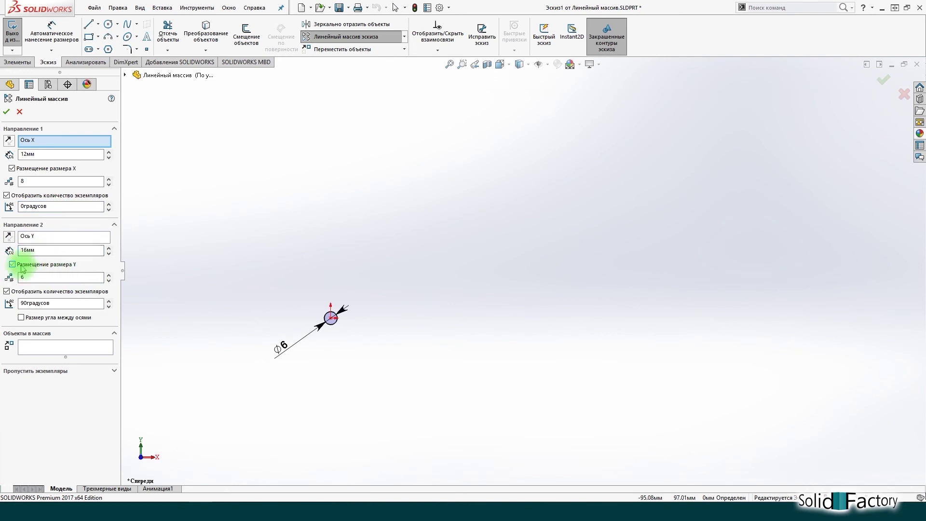
pyautogui.click(63, 348)
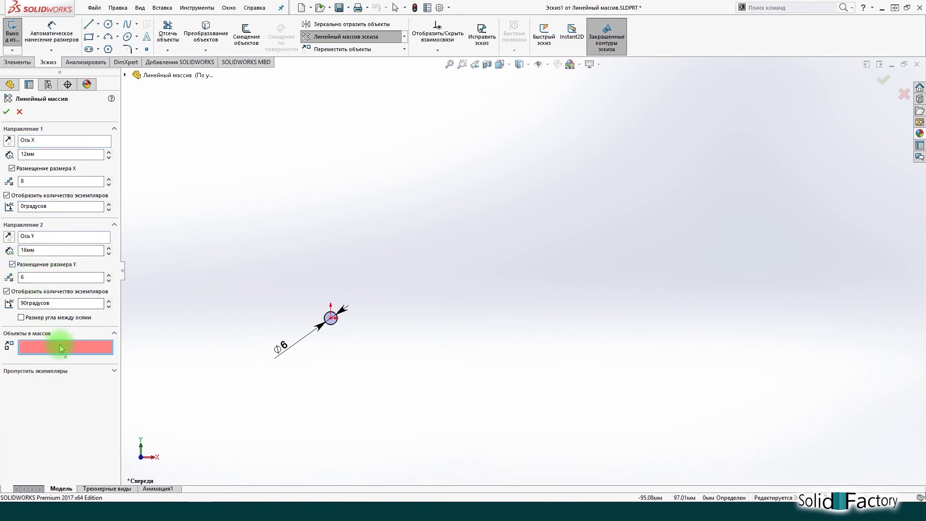
# Step: Pattern the Ø6 circle in the 8×6 grid, skipping four middle instances including (4,3) and (4,4)
pyautogui.click(335, 323)
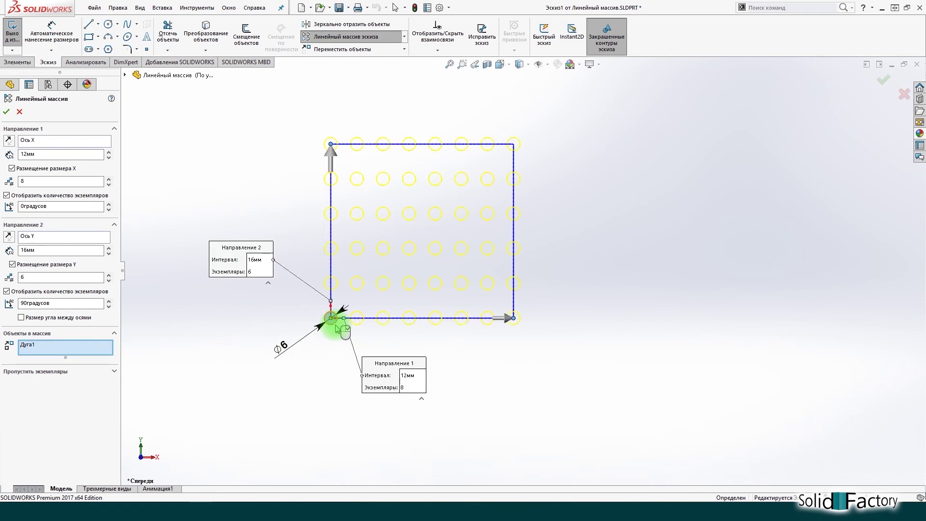
pyautogui.click(62, 371)
pyautogui.click(69, 390)
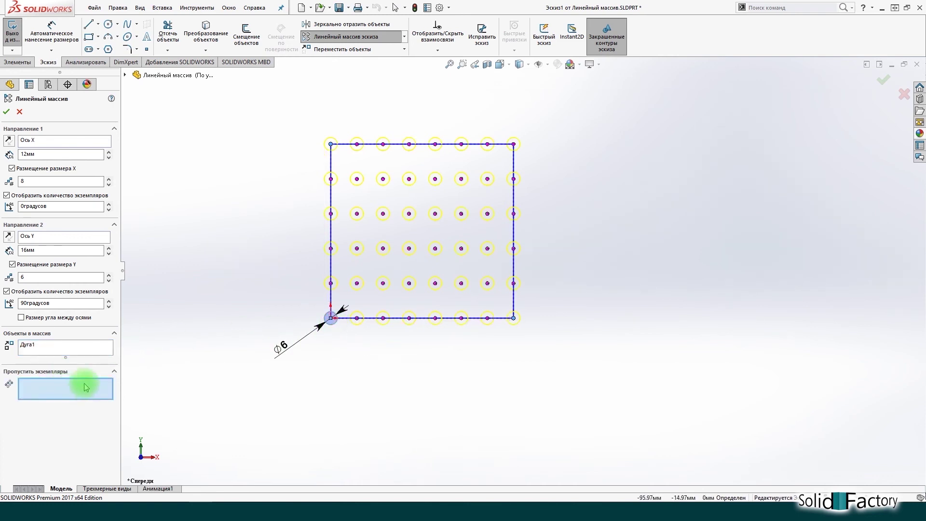
pyautogui.click(408, 248)
pyautogui.click(409, 213)
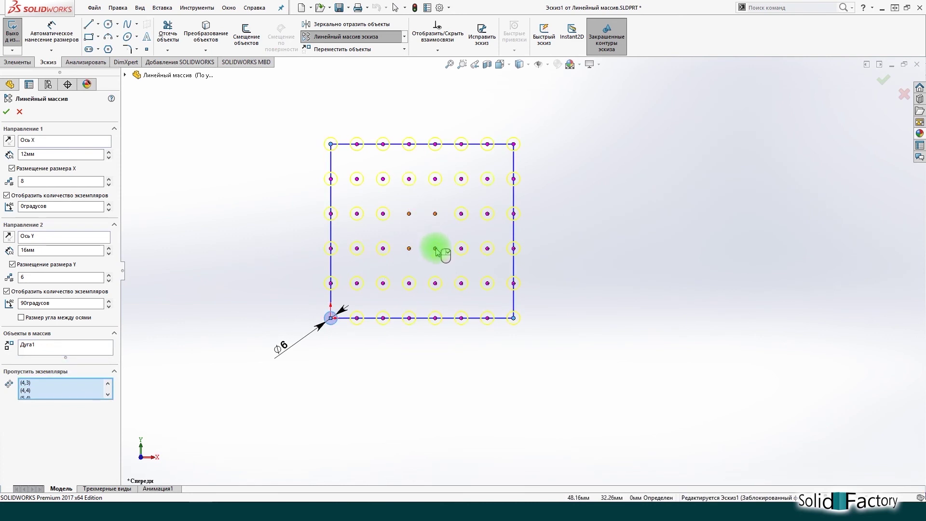
pyautogui.click(8, 140)
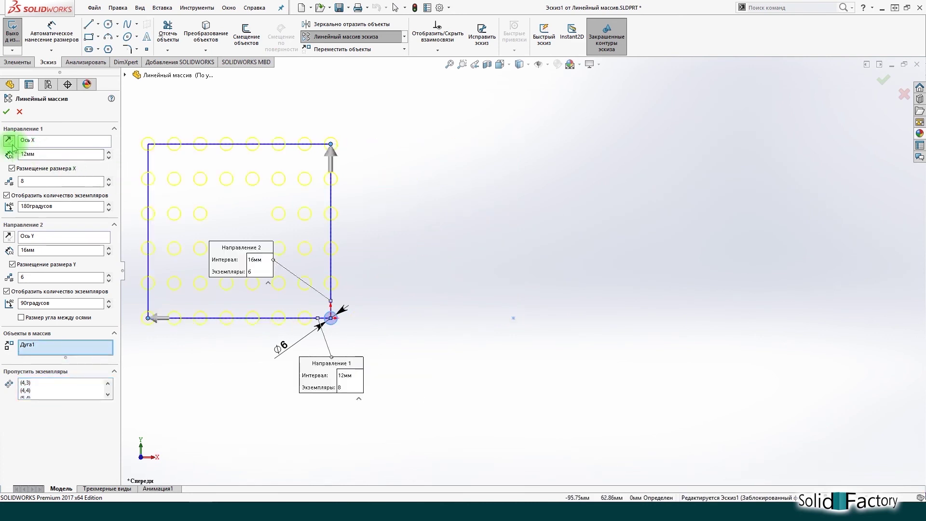
pyautogui.click(8, 236)
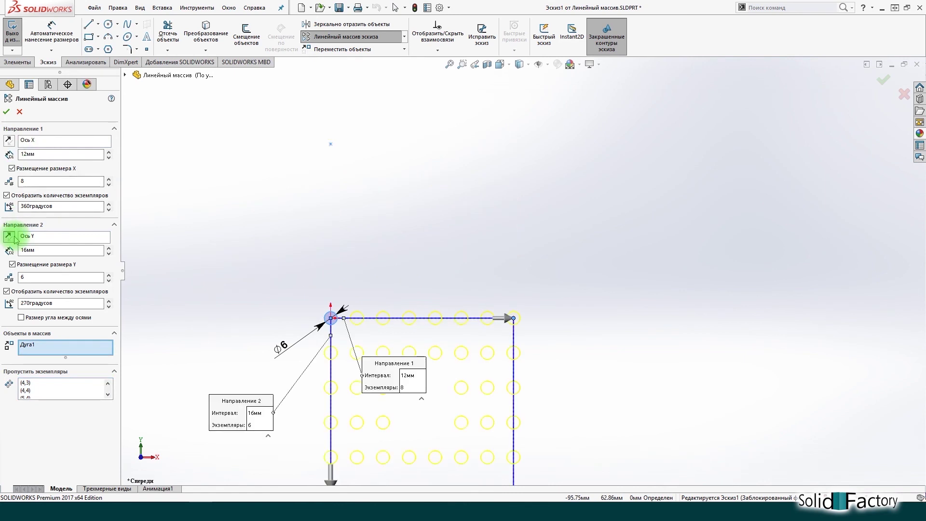
# Step: Accept the linear pattern, undo it, then reselect the Ø6 circle and re-accept the pattern
pyautogui.click(7, 112)
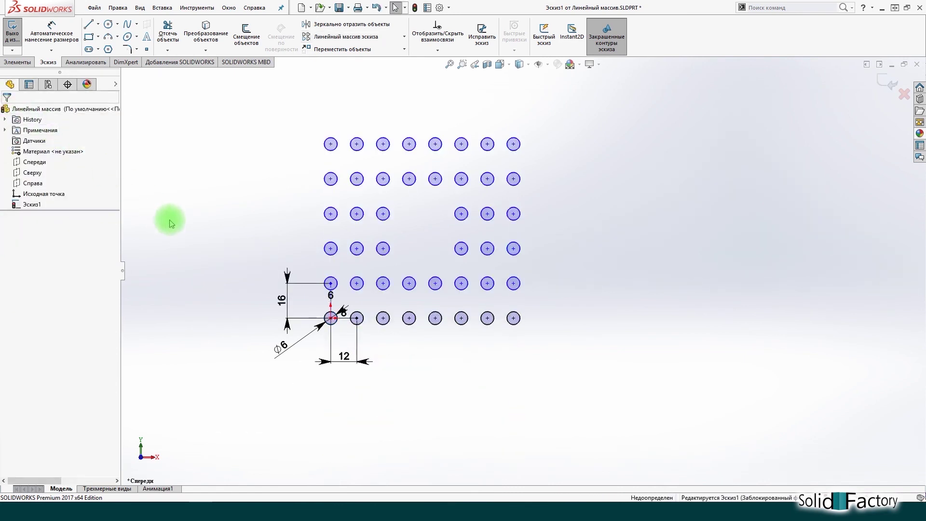
pyautogui.hotkey('ctrl', 'z')
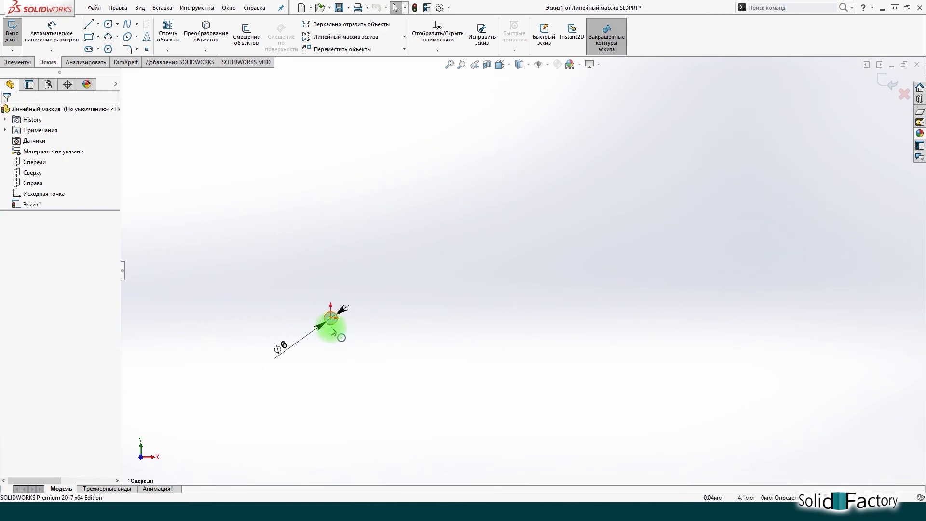
pyautogui.click(333, 326)
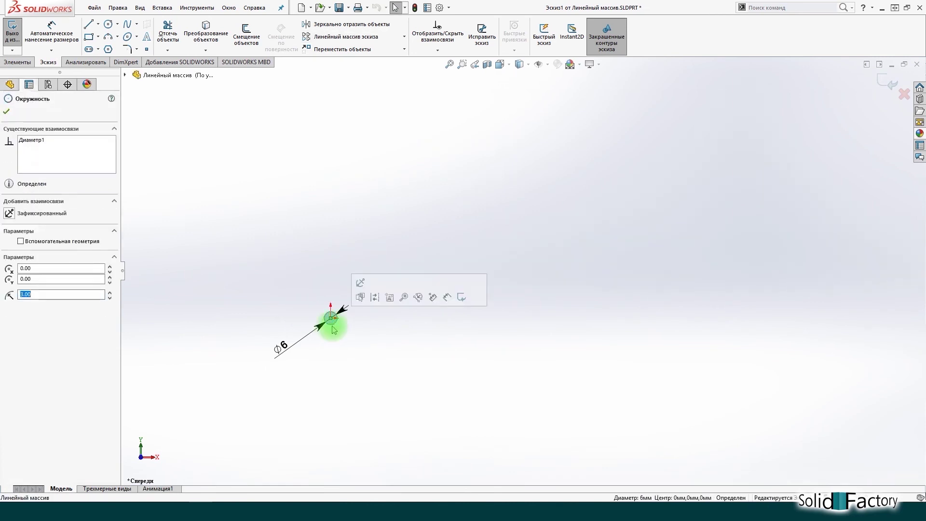
pyautogui.click(341, 38)
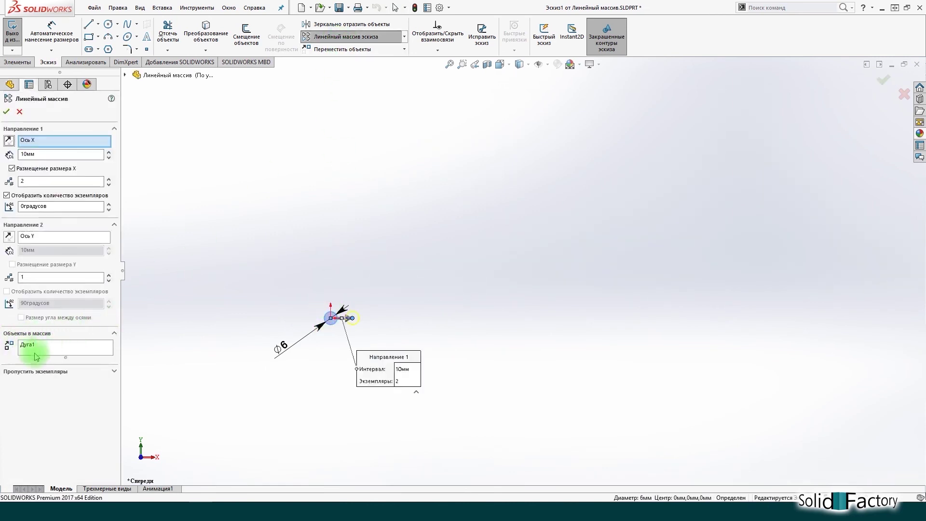
pyautogui.click(6, 112)
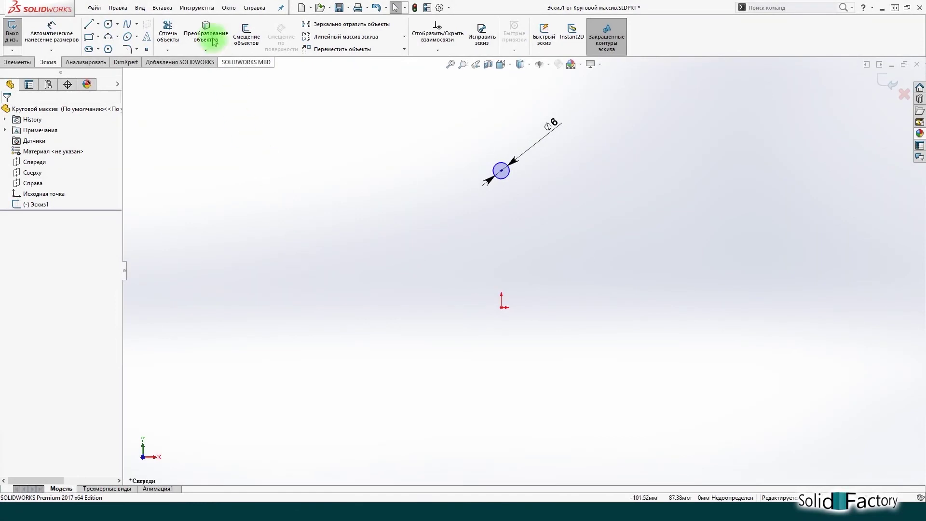
# Step: Browse the Sketch Tools menu, then start a circular sketch pattern from the pattern dropdown
pyautogui.click(197, 8)
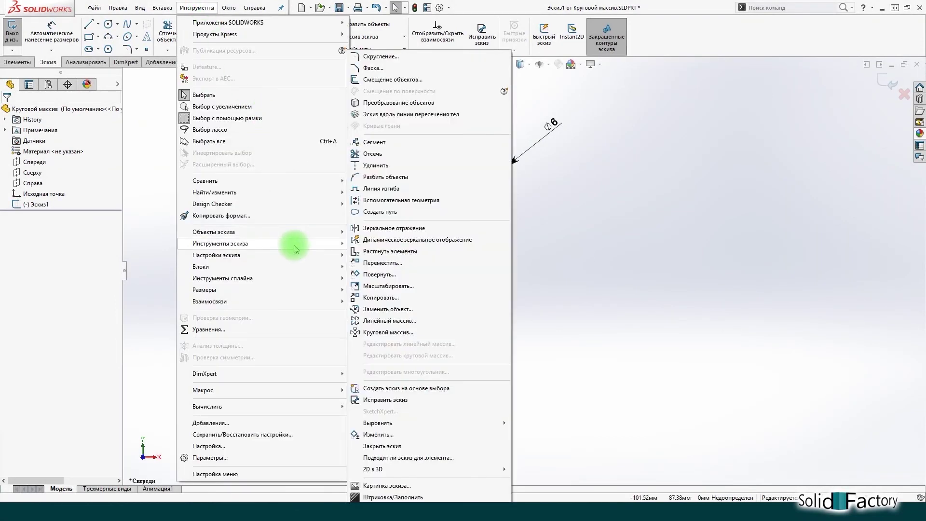
pyautogui.moveTo(220, 243)
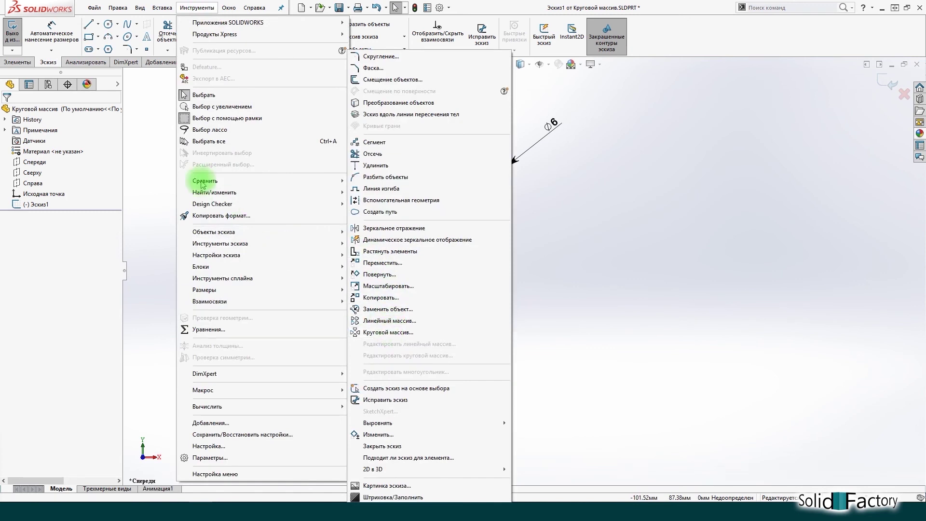
pyautogui.click(151, 110)
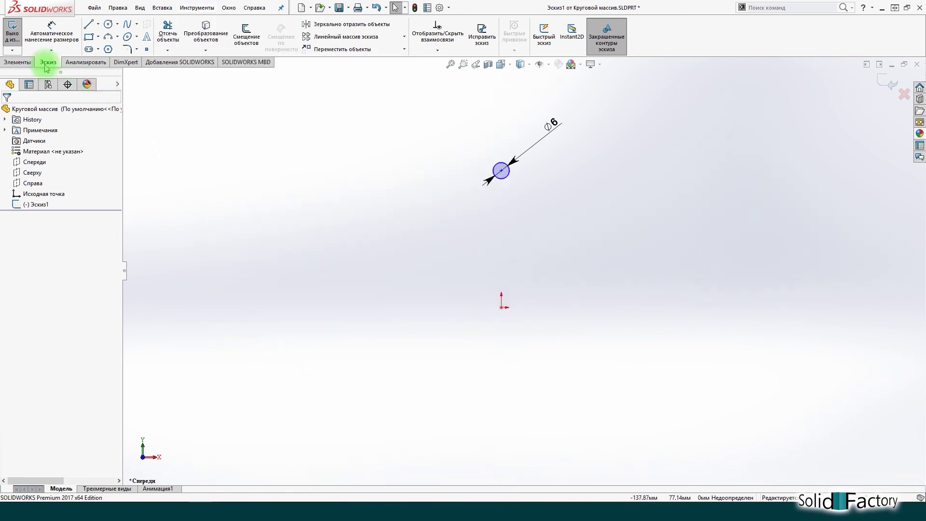
pyautogui.click(405, 37)
pyautogui.click(388, 62)
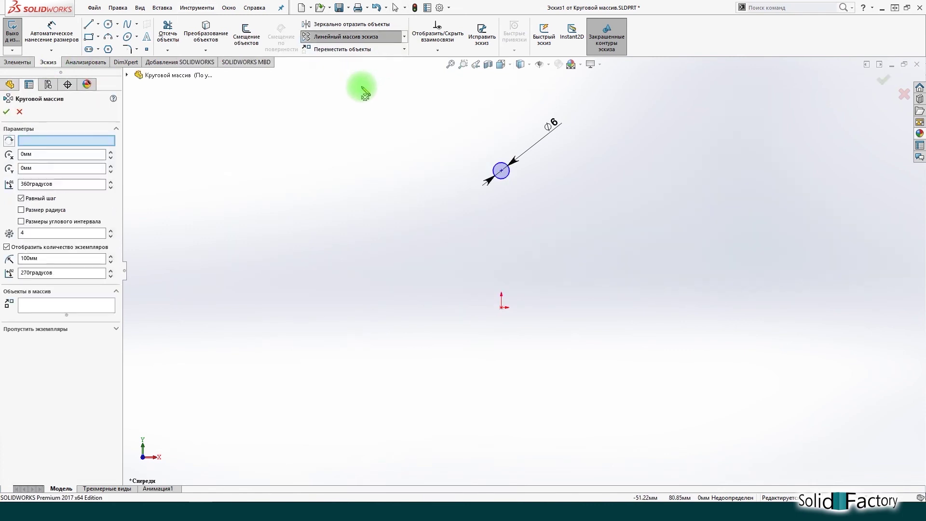
# Step: Choose the Ø6 circle as the pattern source and set 6 instances over a 180° total angle
pyautogui.click(86, 305)
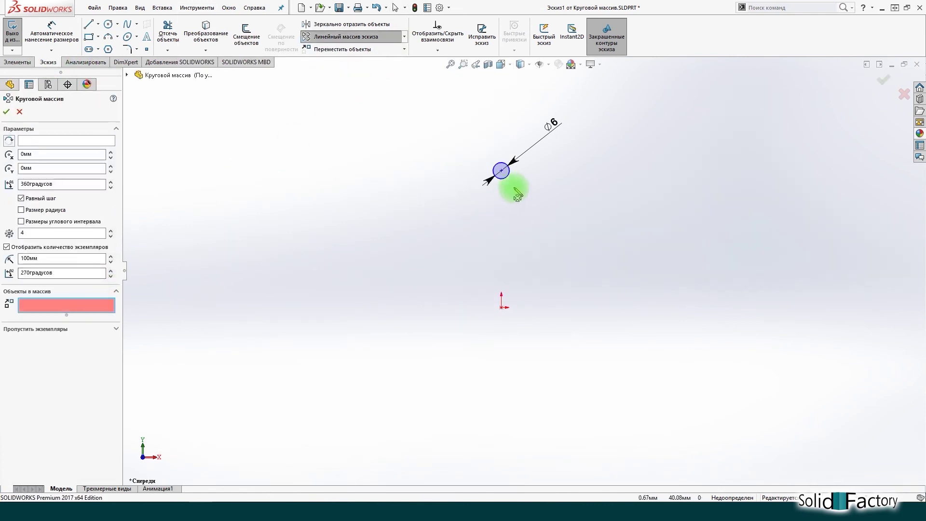
pyautogui.click(504, 173)
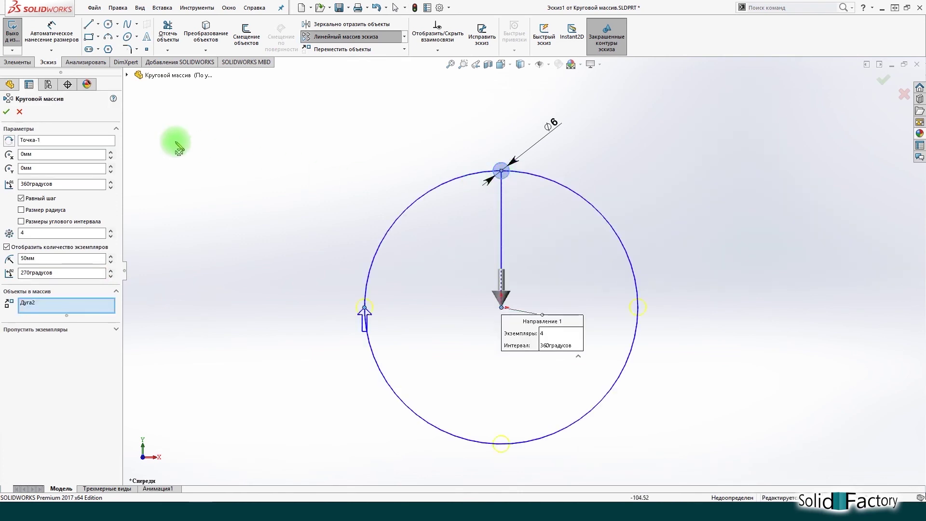
pyautogui.click(53, 147)
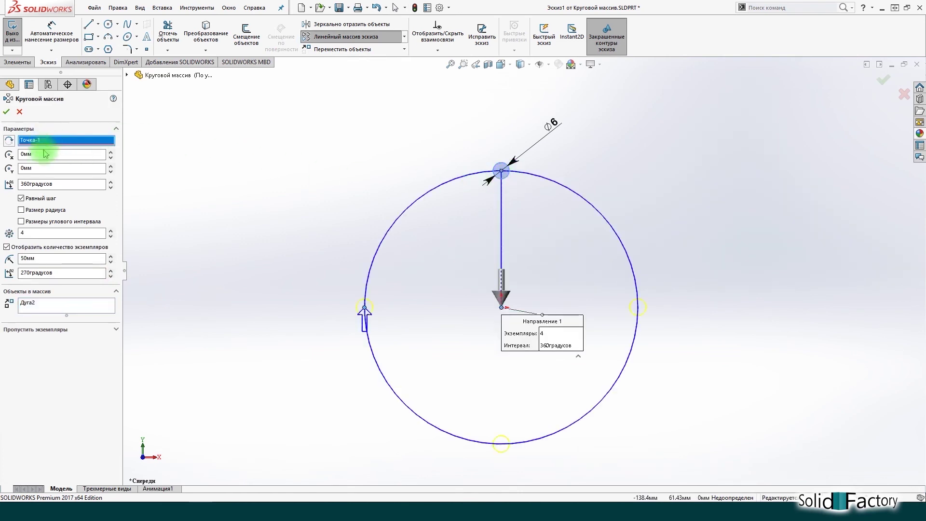
pyautogui.click(58, 167)
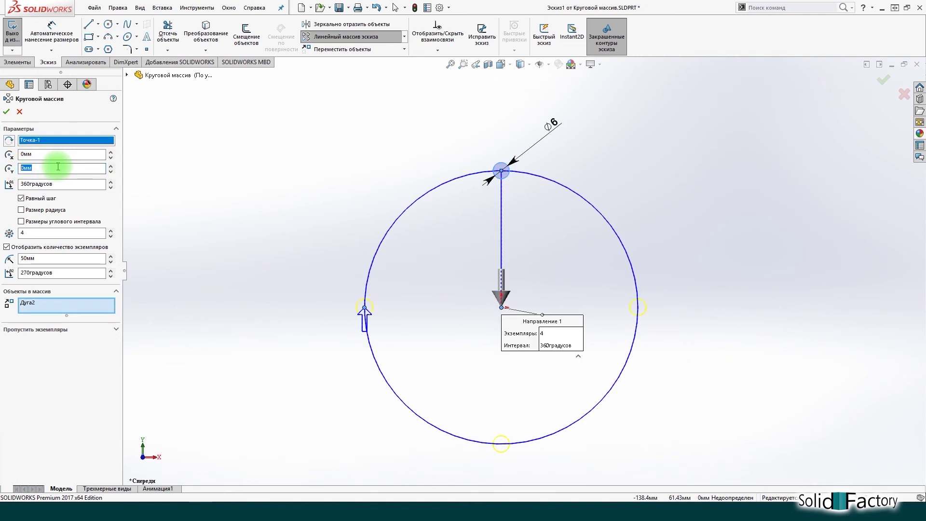
pyautogui.doubleClick(42, 233)
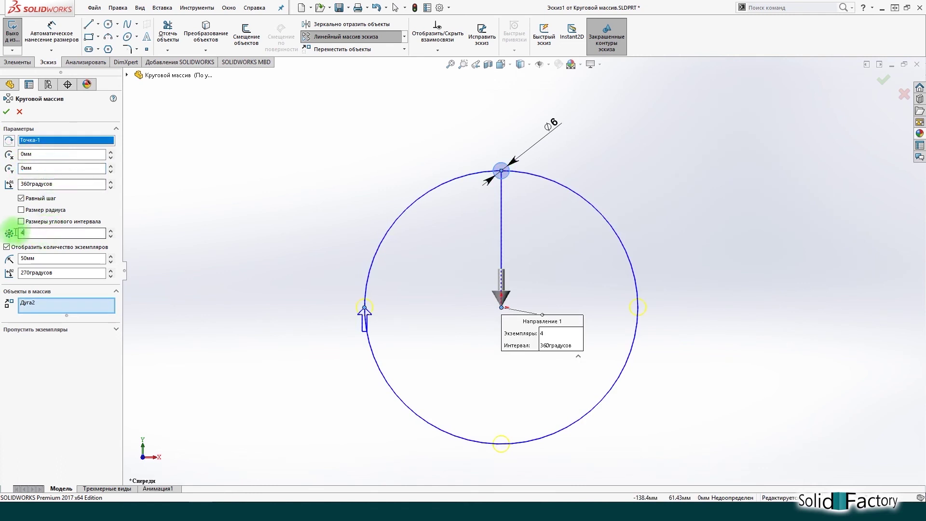
pyautogui.write('6')
pyautogui.click(43, 183)
pyautogui.write('180')
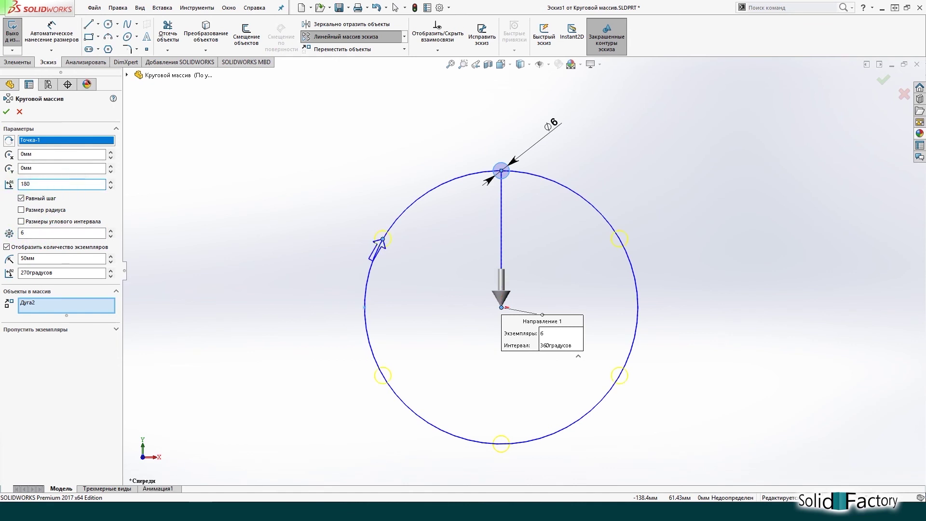
pyautogui.press('Return')
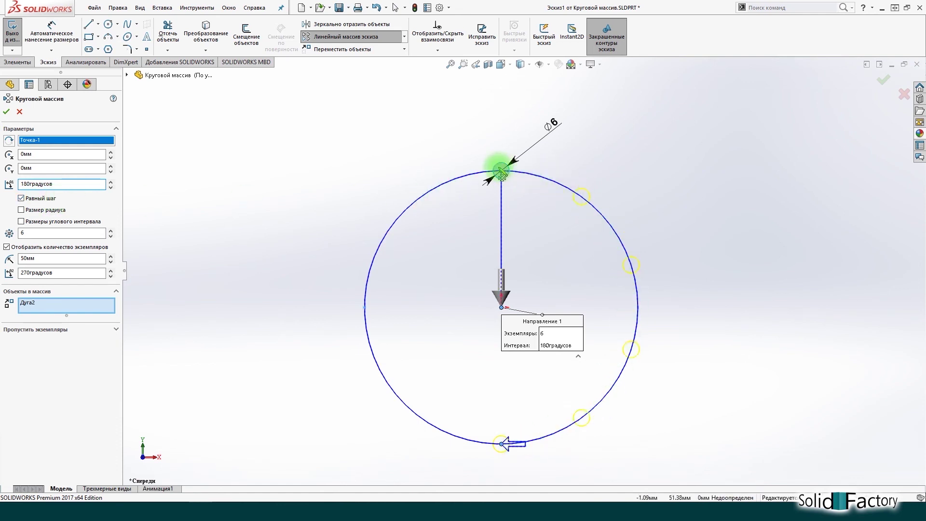
# Step: Turn off equal spacing for 36° between copies, add radius and angle dimensions, and reverse direction
pyautogui.click(40, 199)
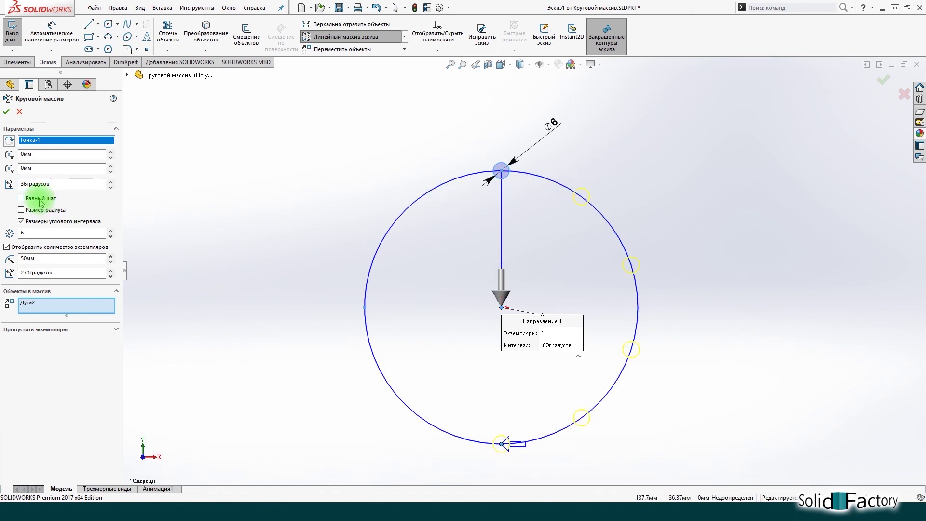
pyautogui.doubleClick(43, 184)
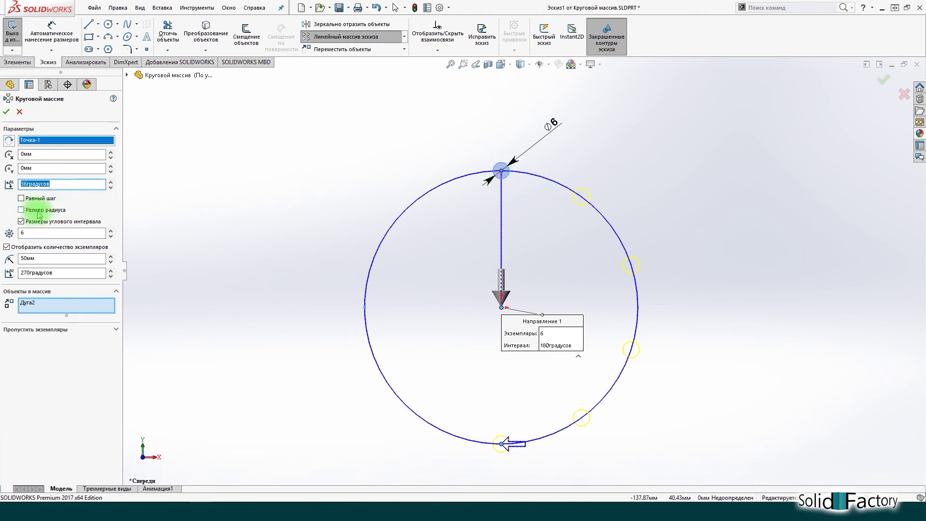
pyautogui.click(21, 209)
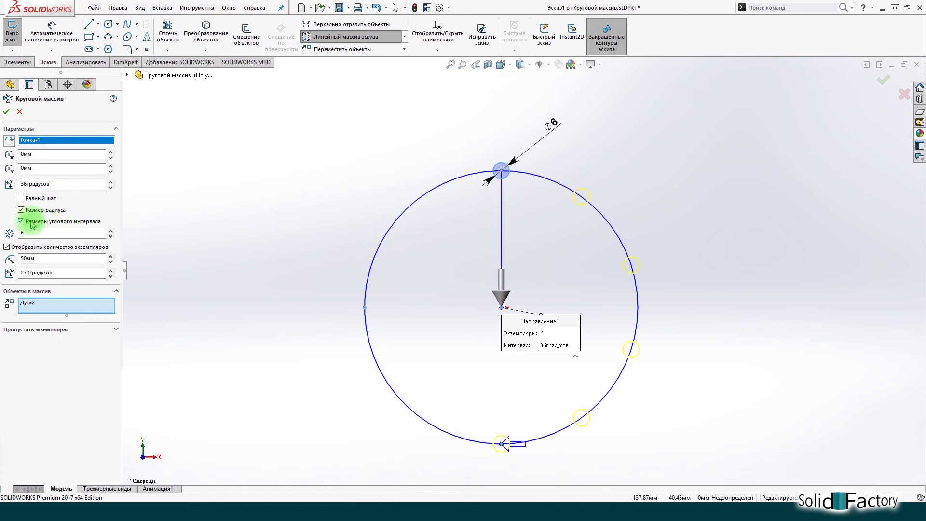
pyautogui.click(22, 198)
pyautogui.click(21, 222)
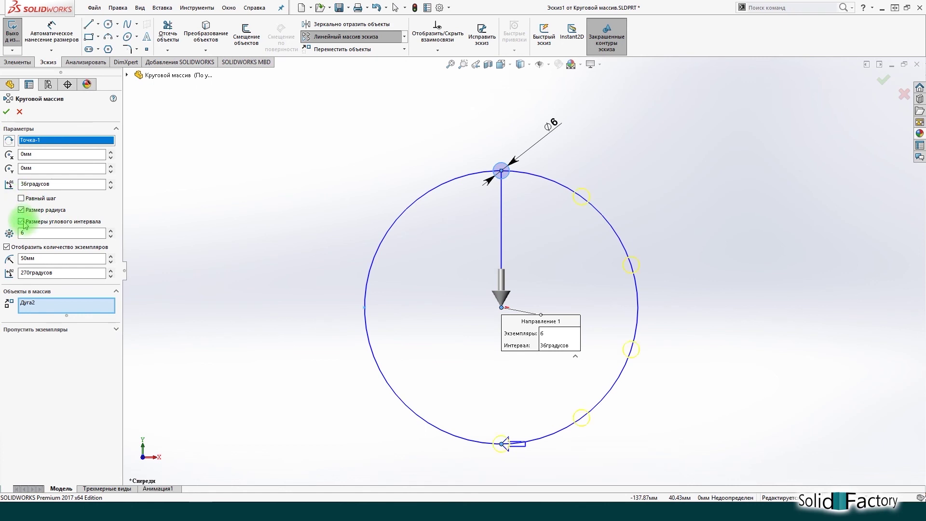
pyautogui.click(9, 140)
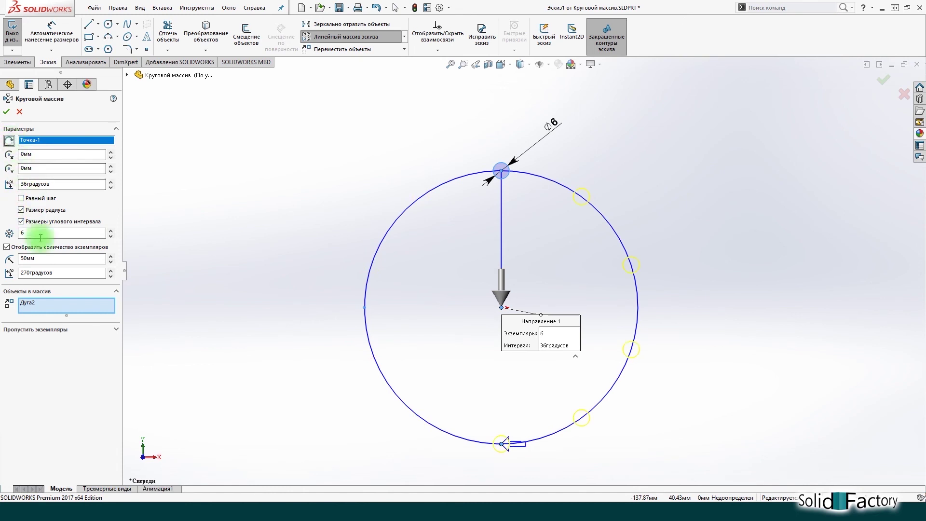
# Step: Skip the fifth instance at lower right and accept the circular pattern
pyautogui.click(53, 330)
pyautogui.click(54, 346)
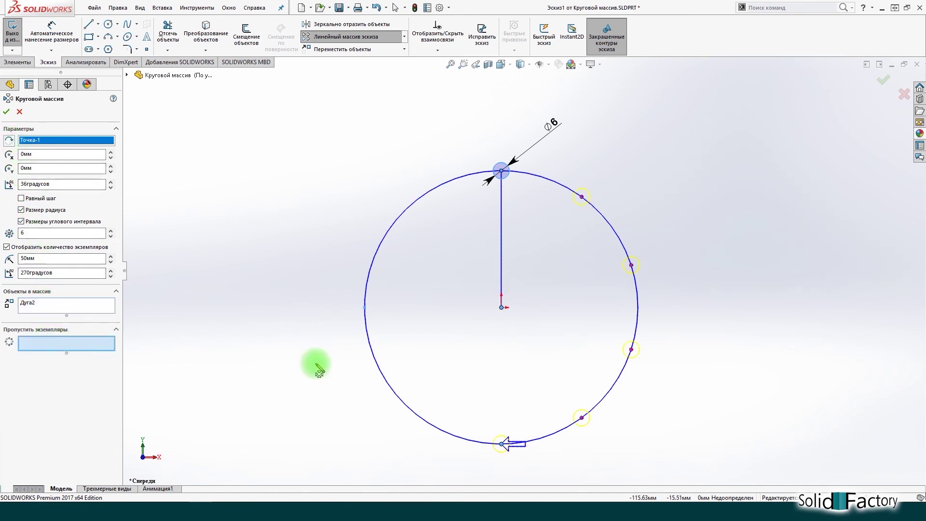
pyautogui.click(581, 418)
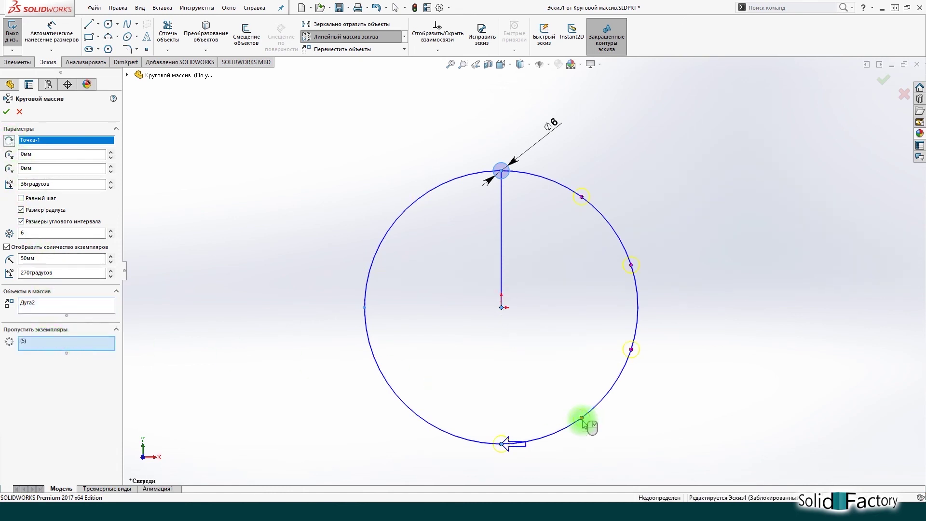
pyautogui.click(7, 112)
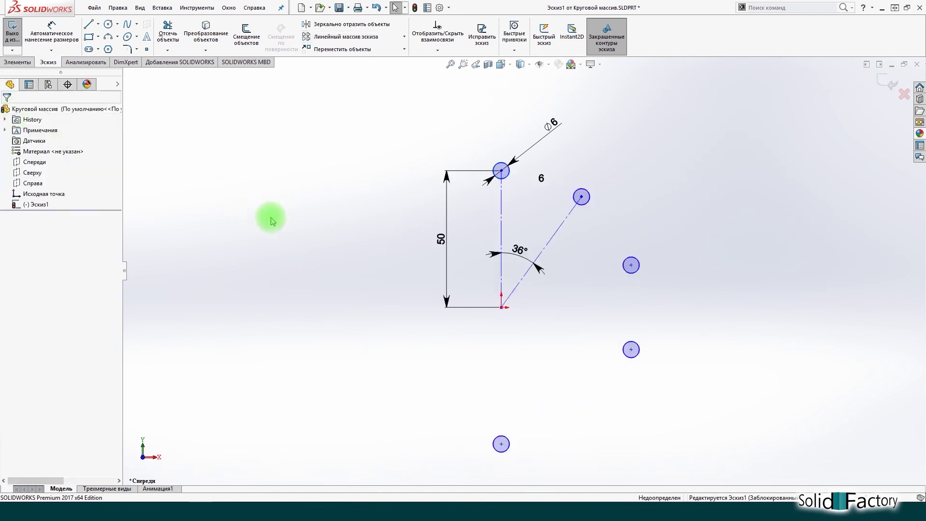
# Step: Drag the pattern centre point off and back onto the origin, then clear the selection
pyautogui.moveTo(502, 306)
pyautogui.mouseDown()
pyautogui.moveTo(438, 308)
pyautogui.moveTo(546, 311)
pyautogui.mouseUp()
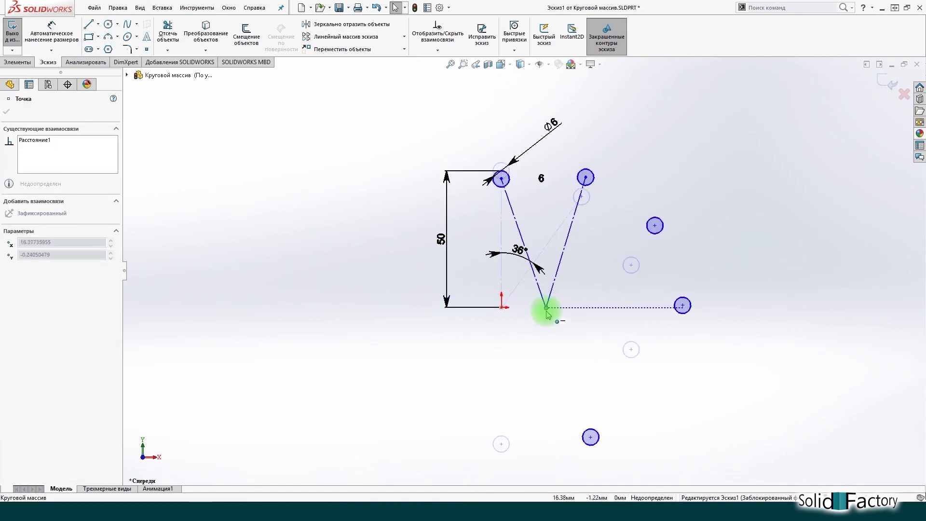
pyautogui.moveTo(546, 312); pyautogui.dragTo(501, 309)
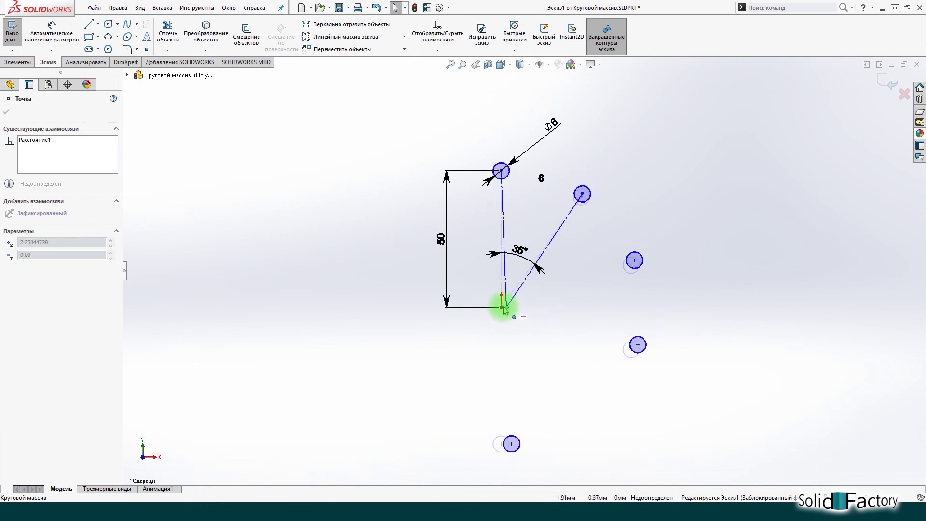
pyautogui.click(531, 340)
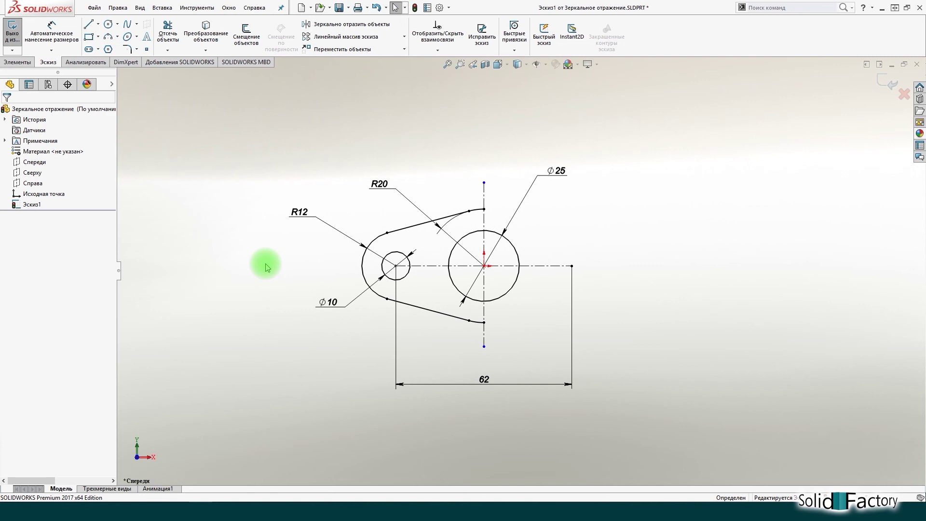
# Step: Look through the Sketch Tools menu, then start Mirror Entities on the link profile
pyautogui.click(196, 7)
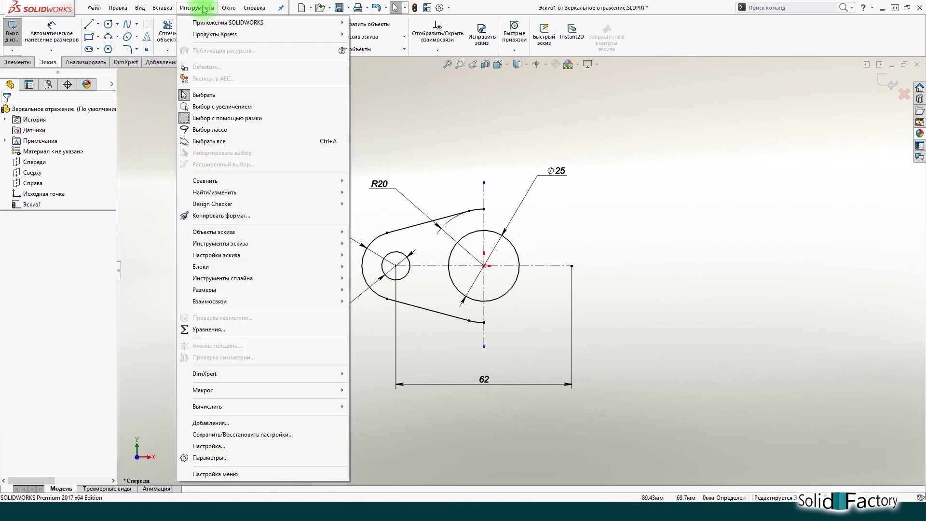
pyautogui.moveTo(220, 243)
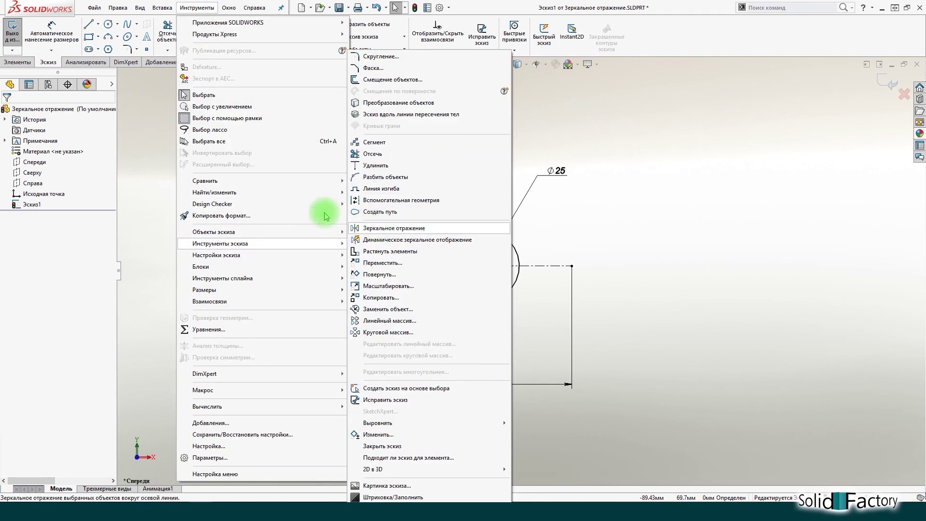
pyautogui.click(153, 148)
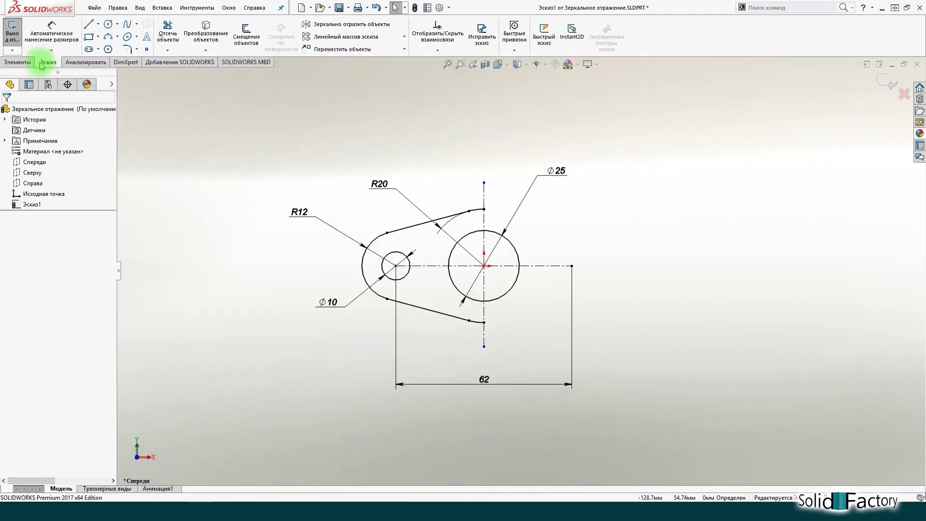
pyautogui.click(321, 24)
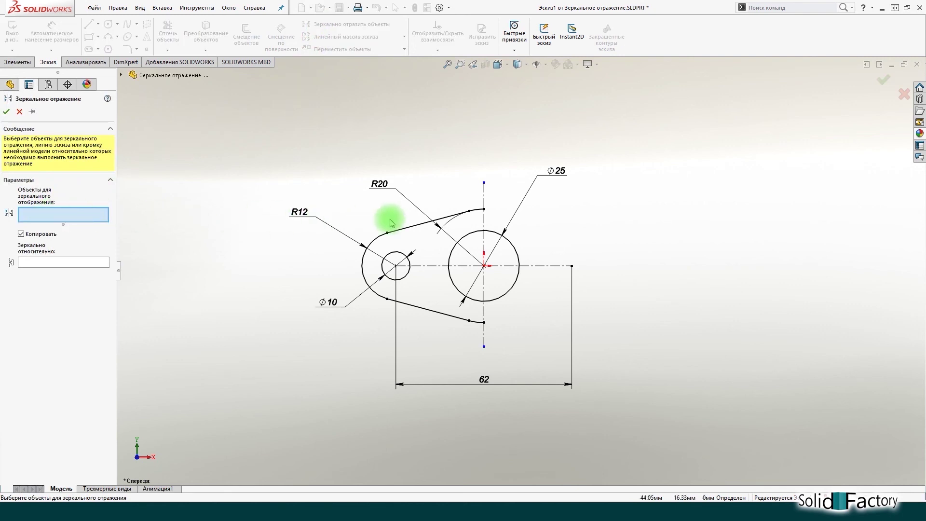
pyautogui.click(476, 209)
pyautogui.click(437, 220)
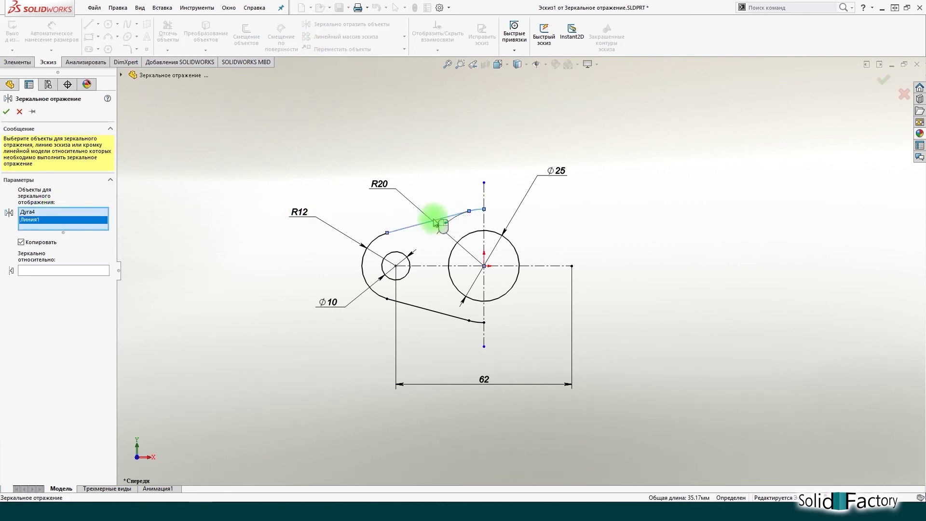
pyautogui.click(380, 237)
pyautogui.click(389, 254)
pyautogui.click(417, 309)
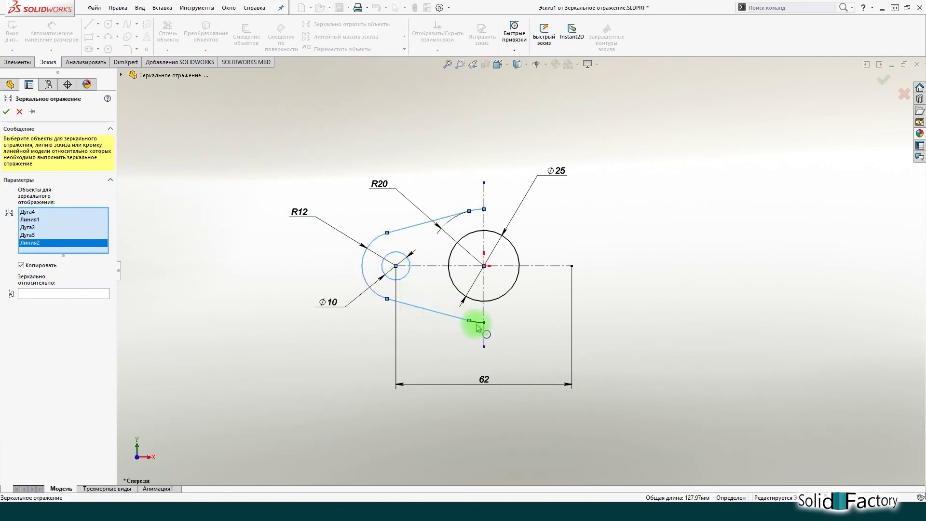
pyautogui.click(479, 325)
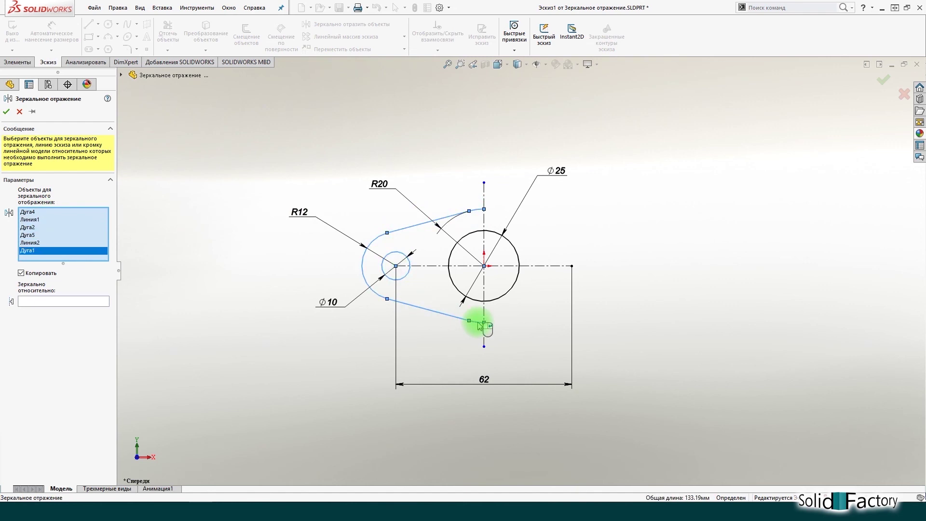
pyautogui.click(51, 301)
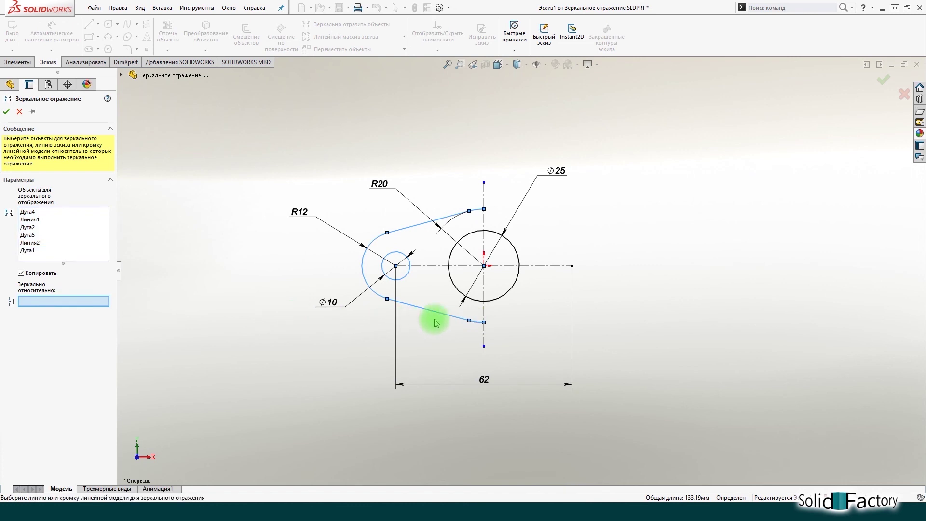
pyautogui.click(483, 311)
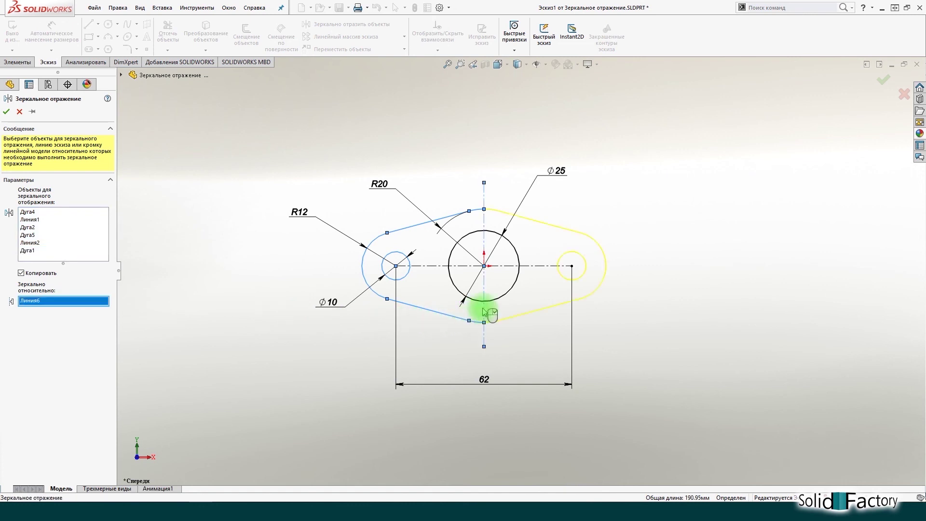
pyautogui.click(21, 274)
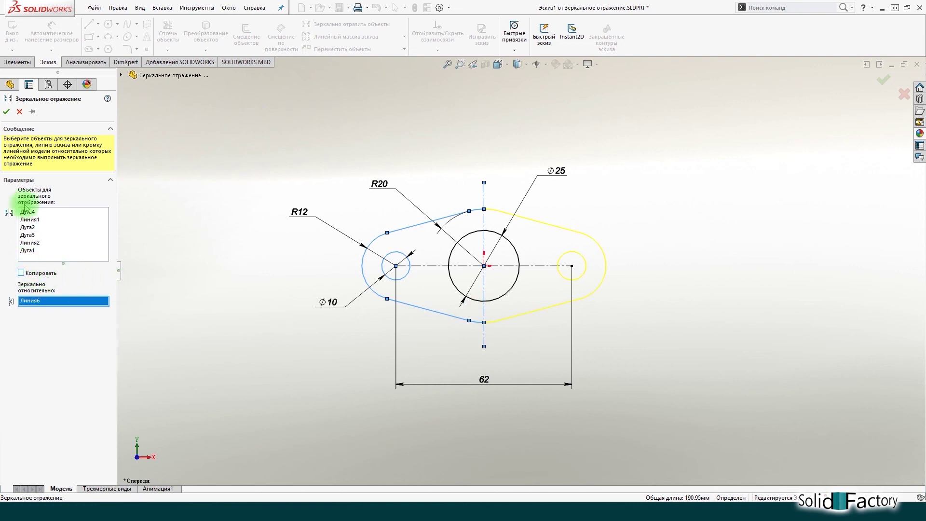
pyautogui.click(6, 112)
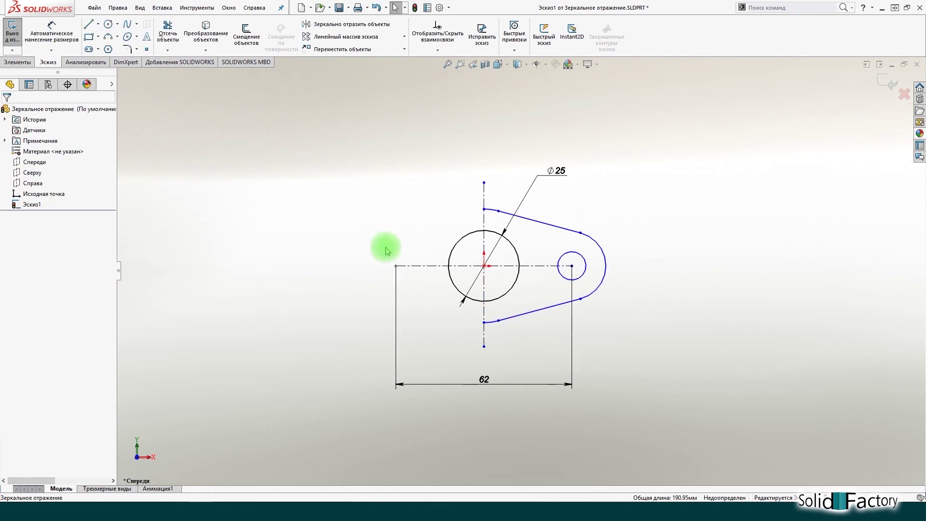
pyautogui.hotkey('ctrl', 'z')
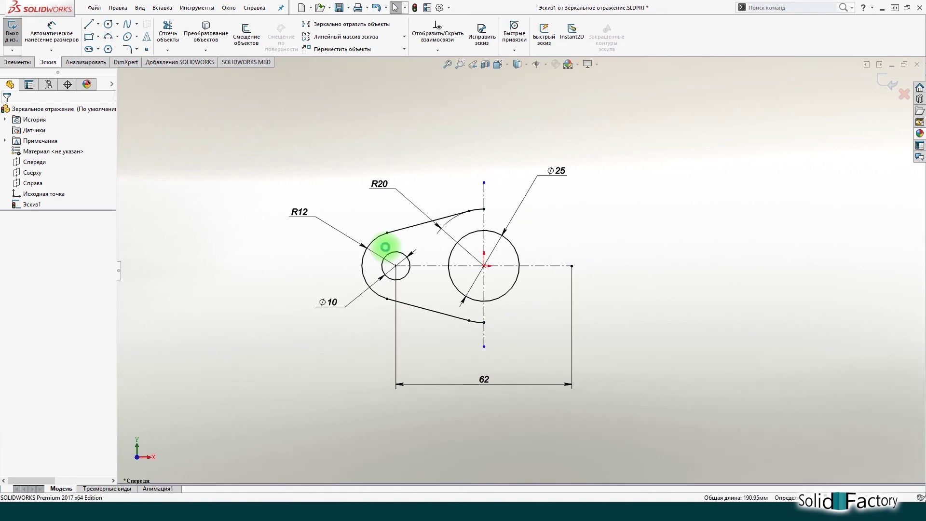
# Step: Mirror the R20 arc, both lines, R12 arc, small circle and lower arc about the centreline, with Copy on
pyautogui.click(352, 25)
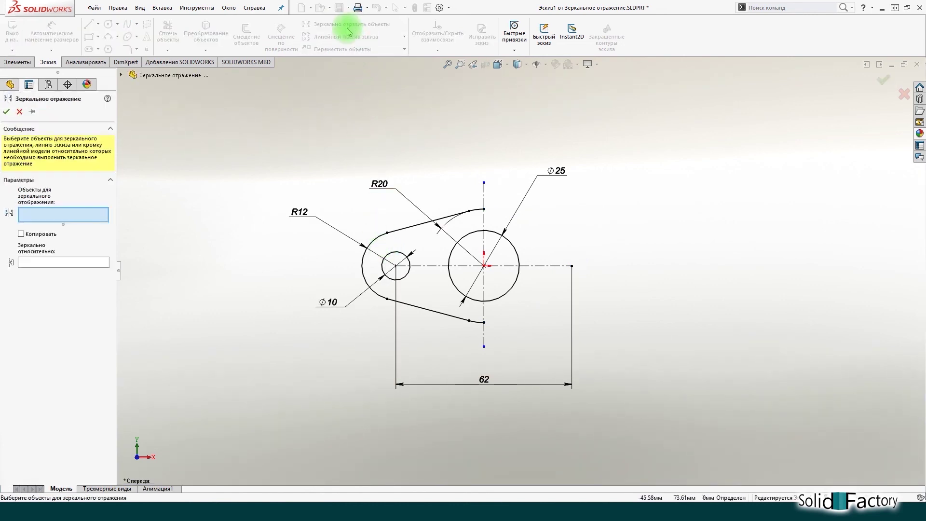
pyautogui.click(472, 211)
pyautogui.click(447, 217)
pyautogui.click(371, 243)
pyautogui.click(395, 255)
pyautogui.click(434, 310)
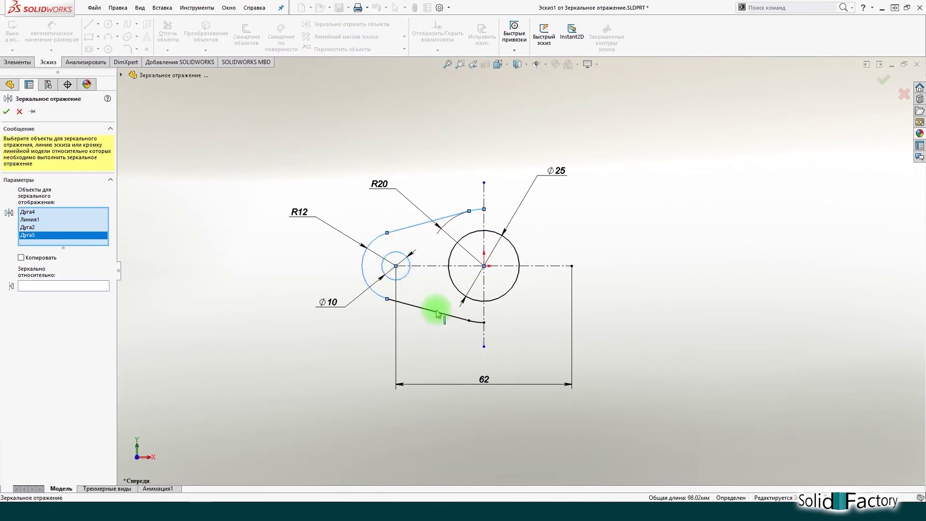
pyautogui.click(476, 321)
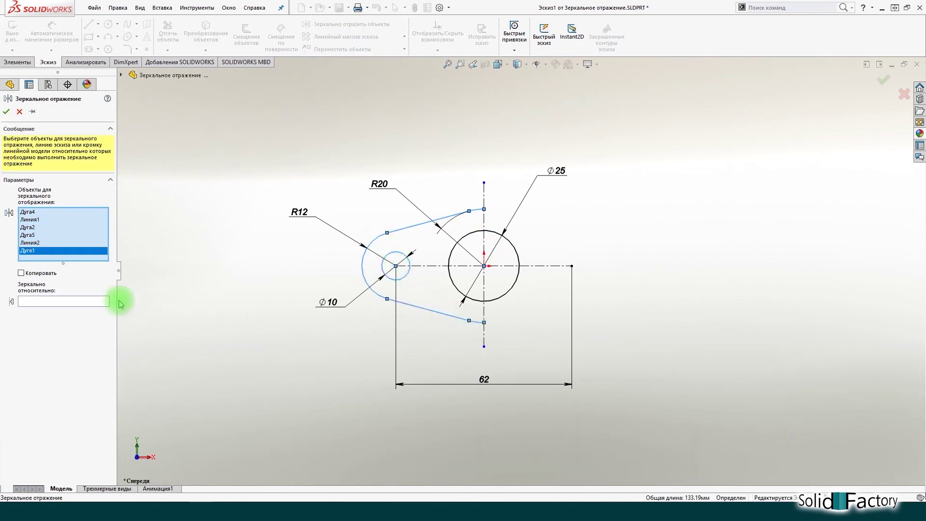
pyautogui.click(62, 301)
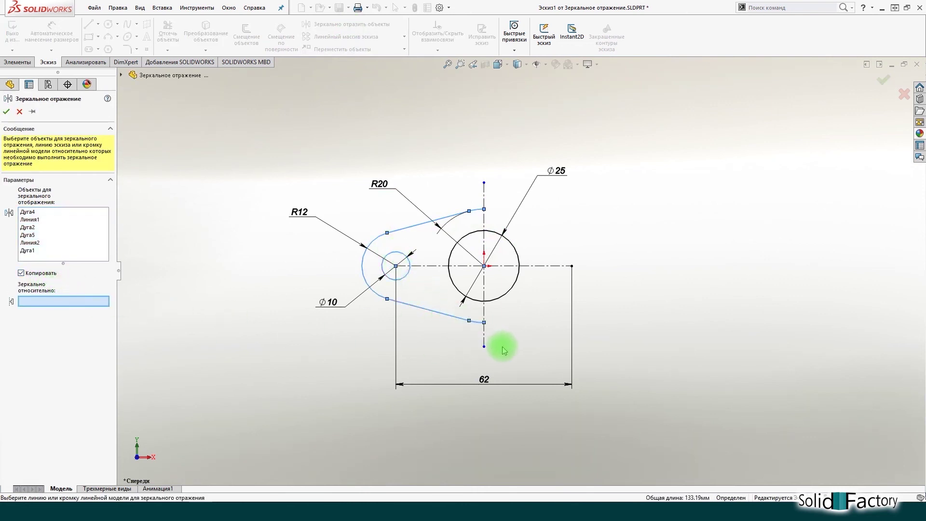
pyautogui.click(483, 343)
pyautogui.rightClick(483, 344)
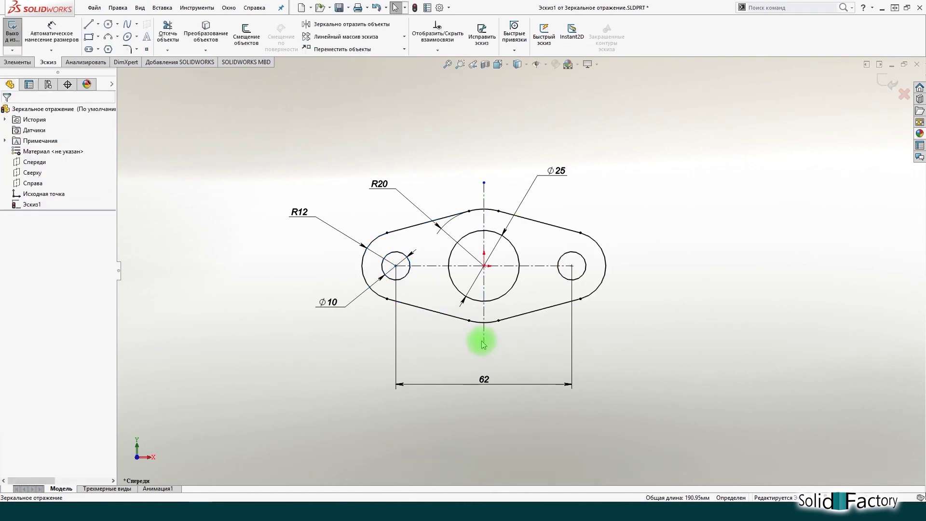
# Step: Show the sketch relations, inspect the symmetric and tangent relations, then hide them again
pyautogui.click(539, 65)
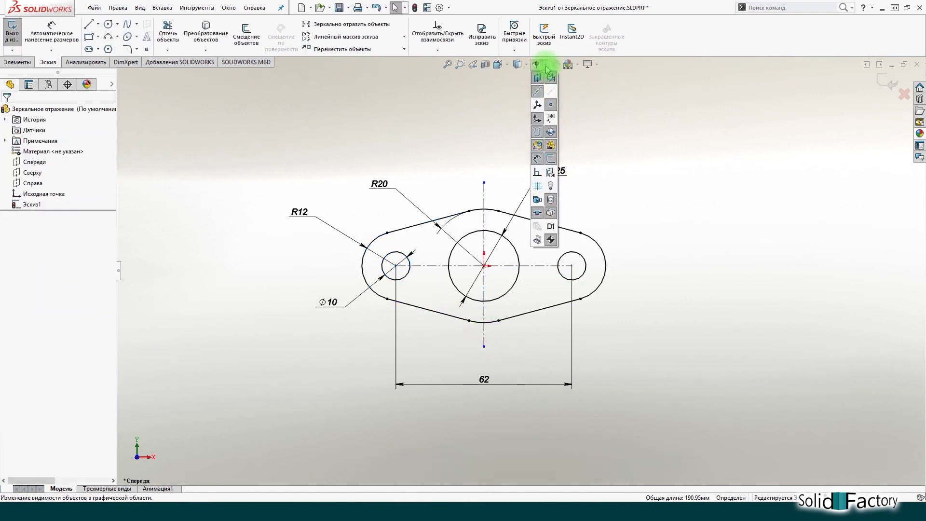
pyautogui.click(539, 172)
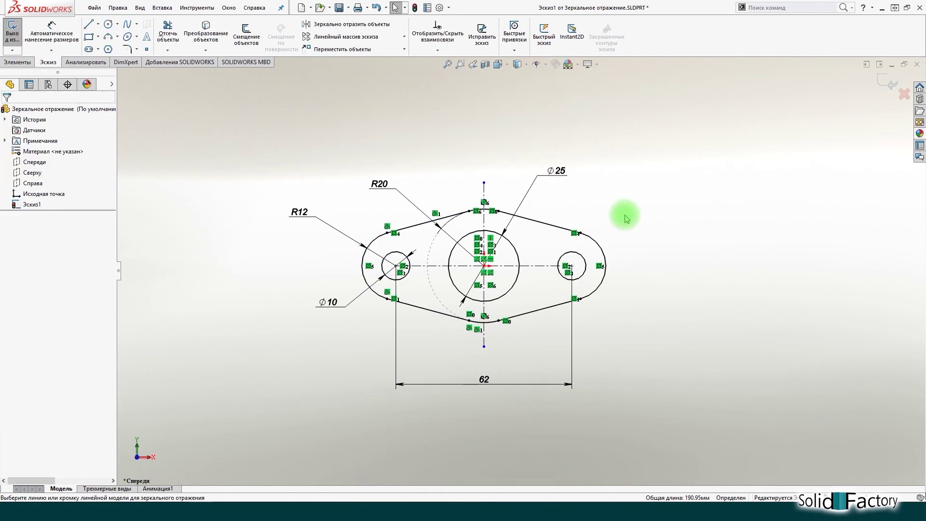
pyautogui.click(600, 266)
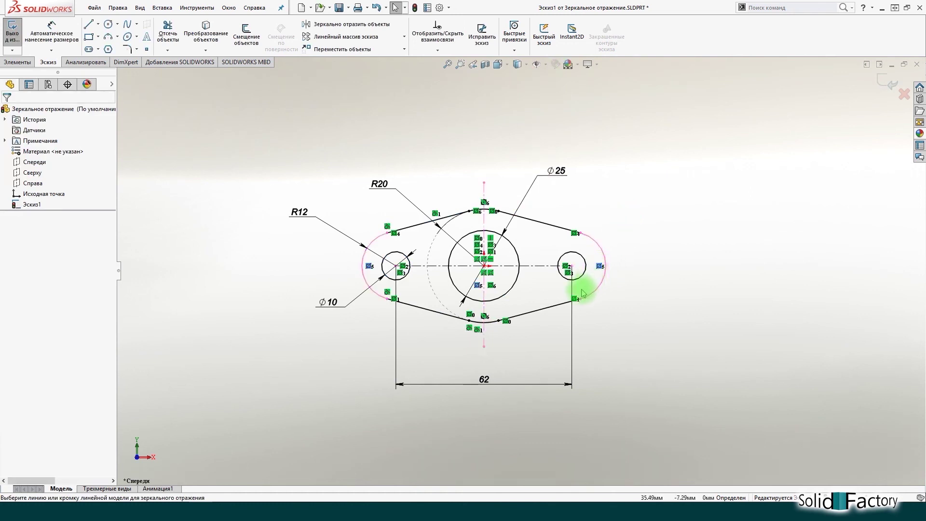
pyautogui.click(575, 235)
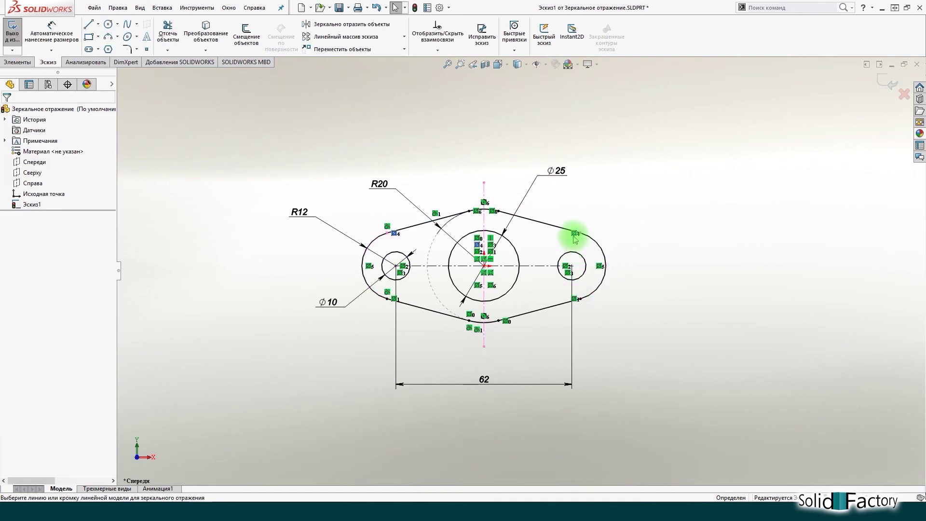
pyautogui.click(566, 266)
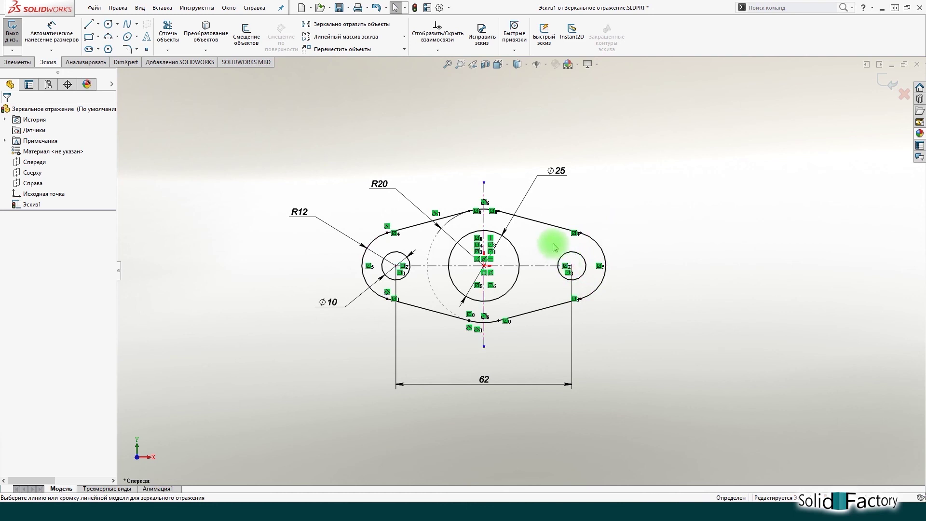
pyautogui.click(536, 64)
pyautogui.click(537, 173)
# Step: Undo the mirror, then preselect the left half plus centreline and mirror it again
pyautogui.hotkey('ctrl', 'z')
pyautogui.click(457, 219)
pyautogui.keyDown('ctrl'); pyautogui.click(367, 251); pyautogui.keyUp('ctrl')
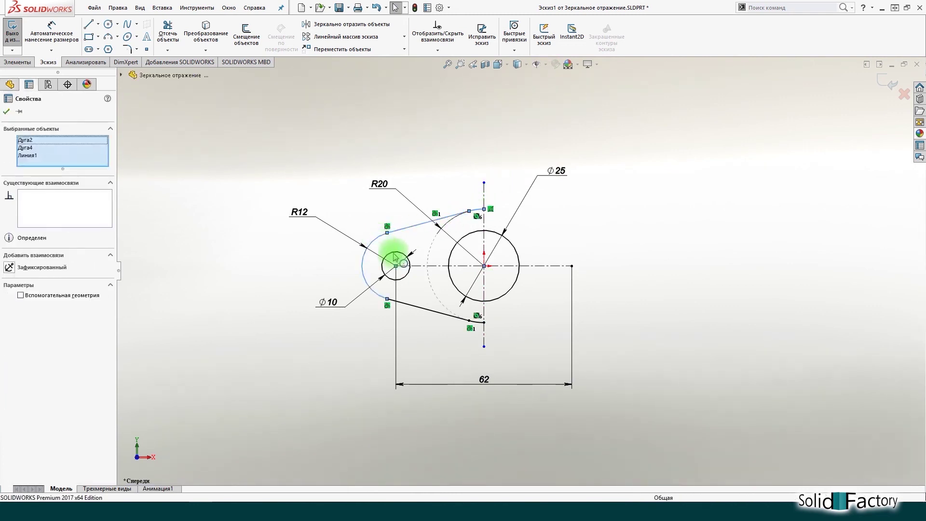
pyautogui.keyDown('ctrl'); pyautogui.click(434, 311); pyautogui.keyUp('ctrl')
pyautogui.keyDown('ctrl'); pyautogui.click(477, 321); pyautogui.keyUp('ctrl')
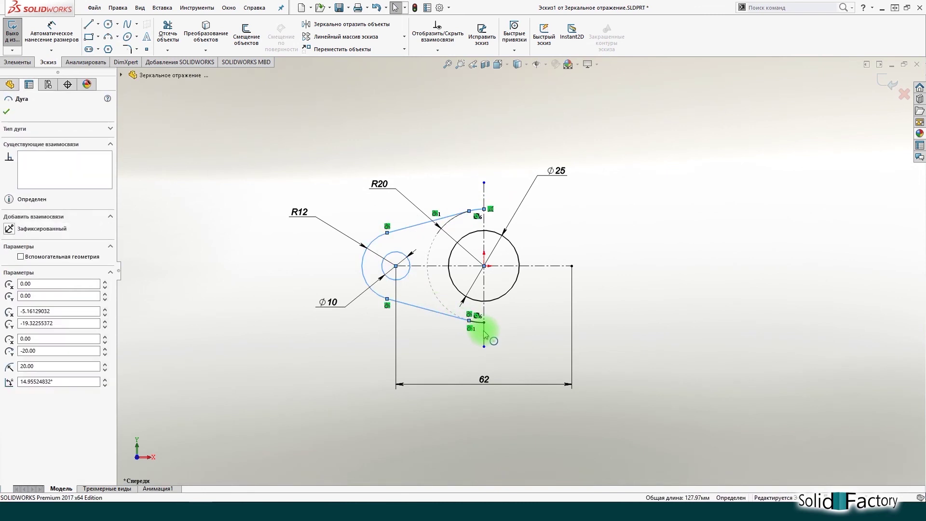
pyautogui.keyDown('ctrl'); pyautogui.click(485, 331); pyautogui.keyUp('ctrl')
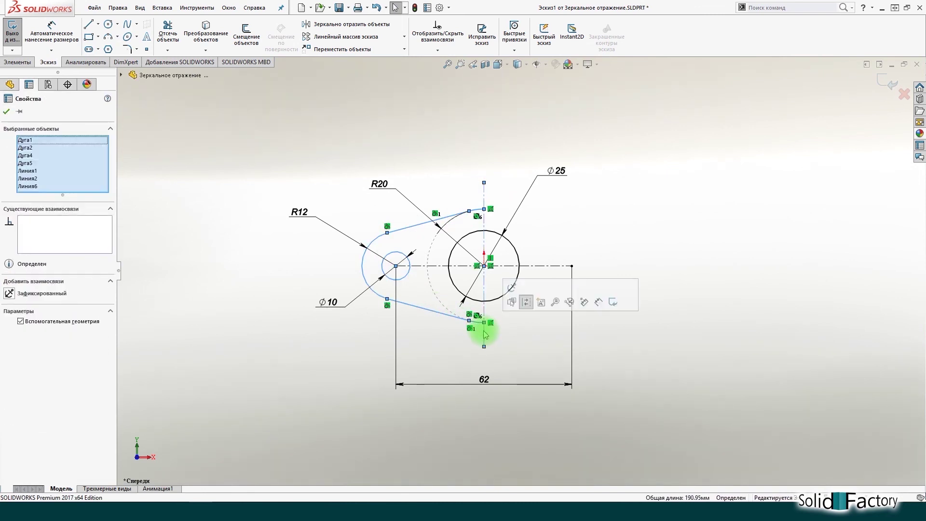
pyautogui.click(345, 24)
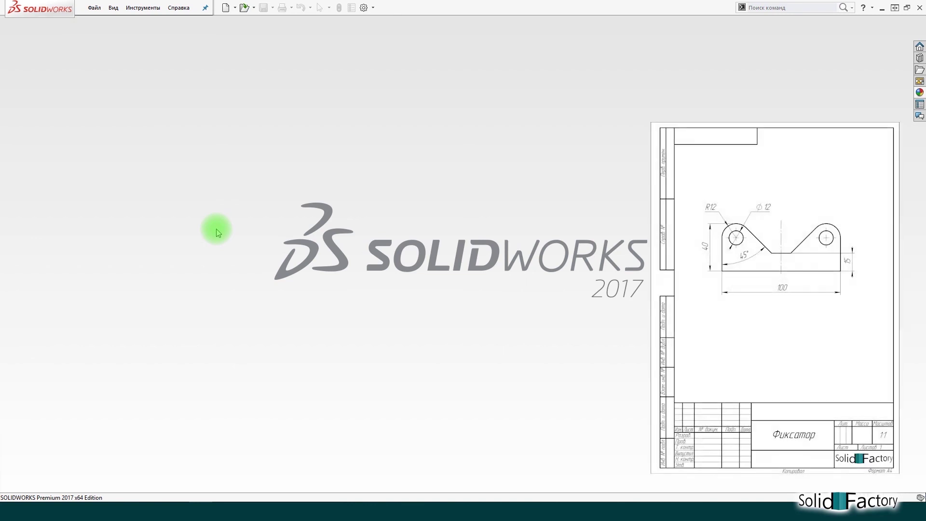
# Step: Create a new part and start a sketch on the Front plane
pyautogui.click(225, 7)
pyautogui.doubleClick(338, 195)
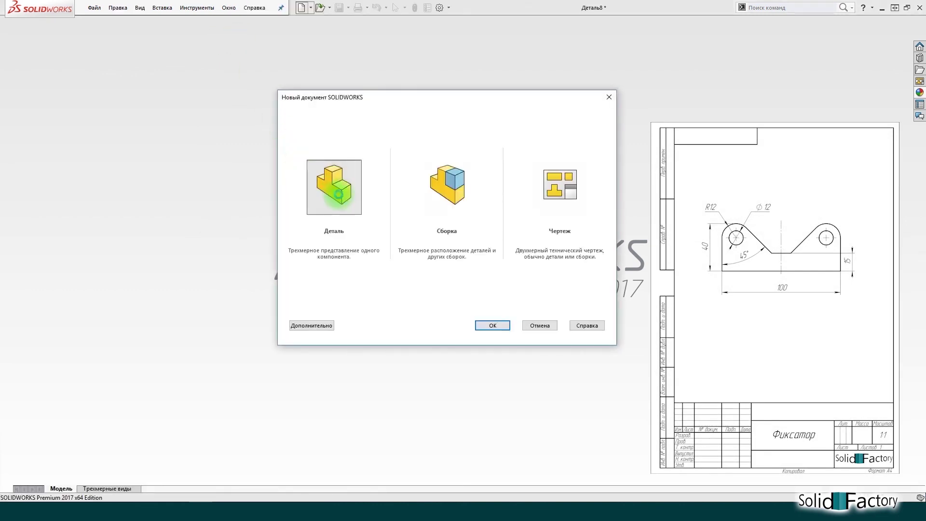
pyautogui.click(35, 162)
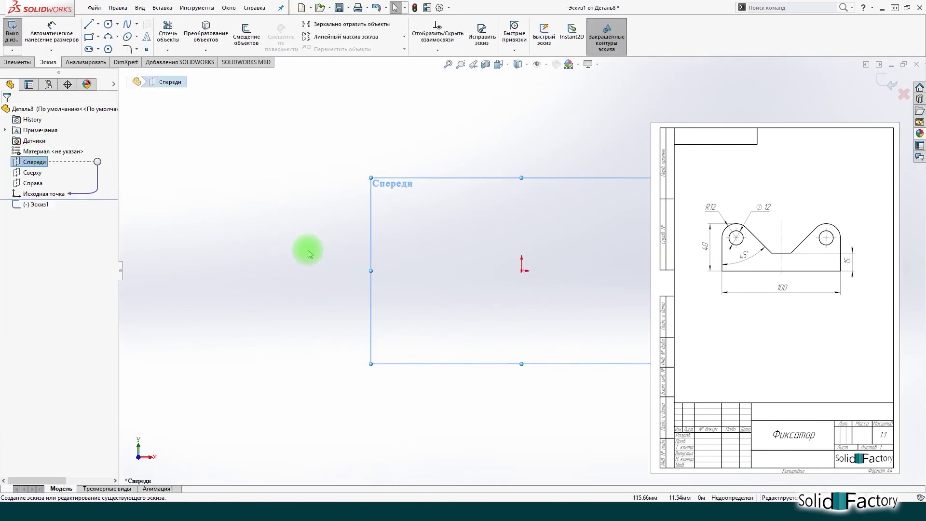
# Step: Draw a vertical centreline through the origin and make it the Dynamic Mirror axis
pyautogui.click(89, 24)
pyautogui.moveTo(404, 120); pyautogui.dragTo(405, 328)
pyautogui.press('Escape')
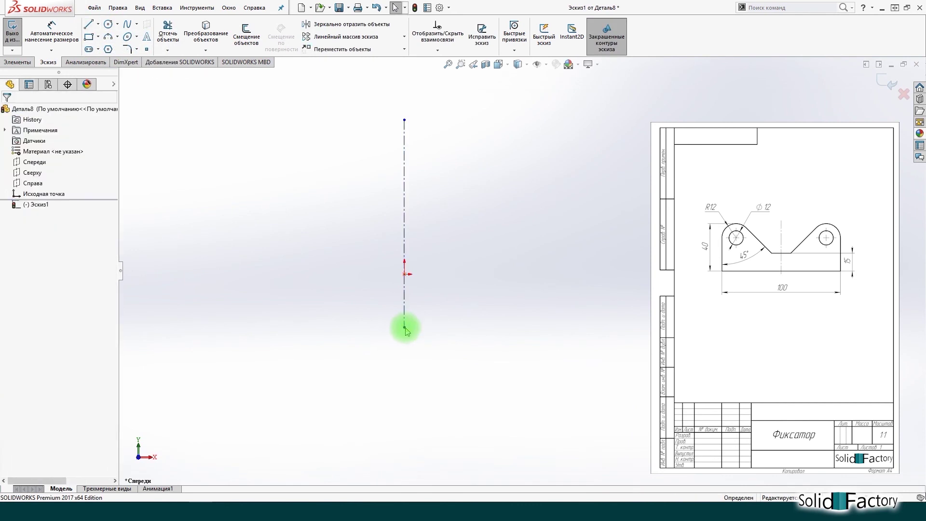
pyautogui.click(197, 8)
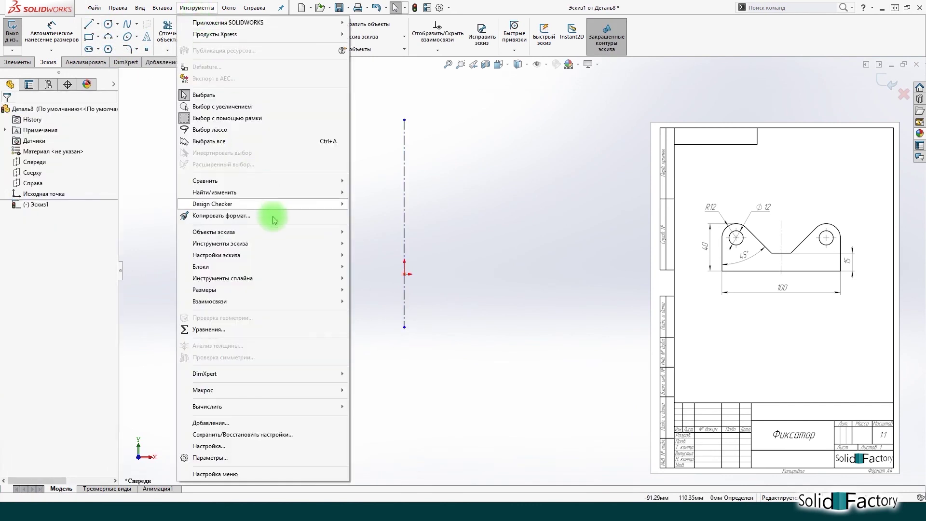
pyautogui.click(378, 241)
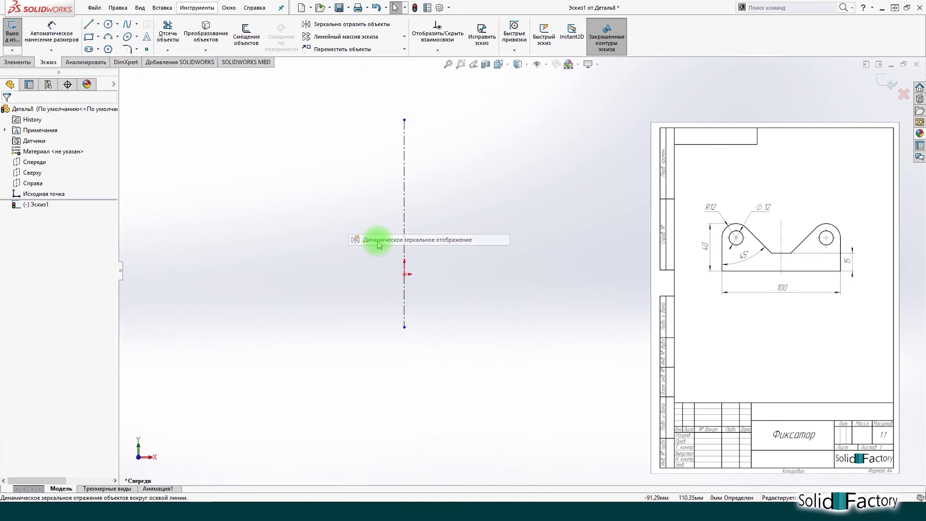
pyautogui.click(404, 223)
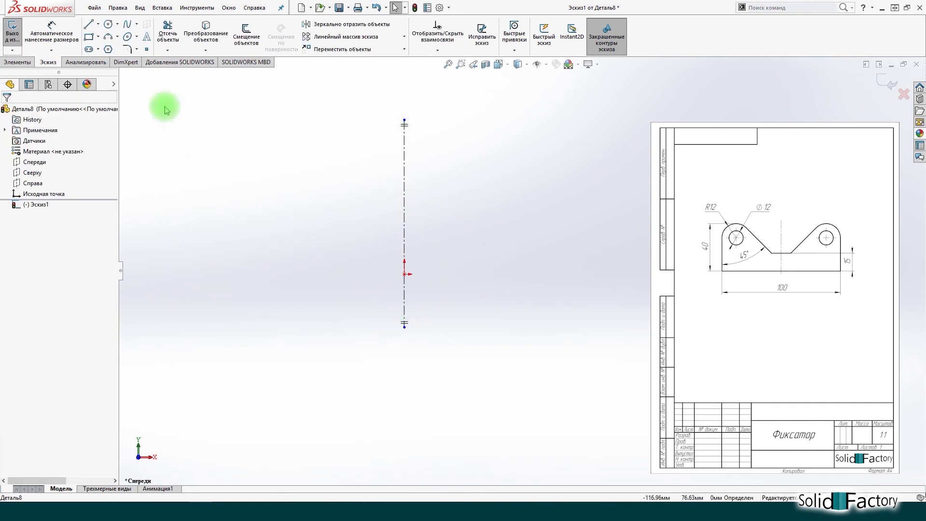
# Step: Sketch the left half outline: bottom edge, left side, lug top, sloped edge and inner edge
pyautogui.click(89, 24)
pyautogui.click(404, 274)
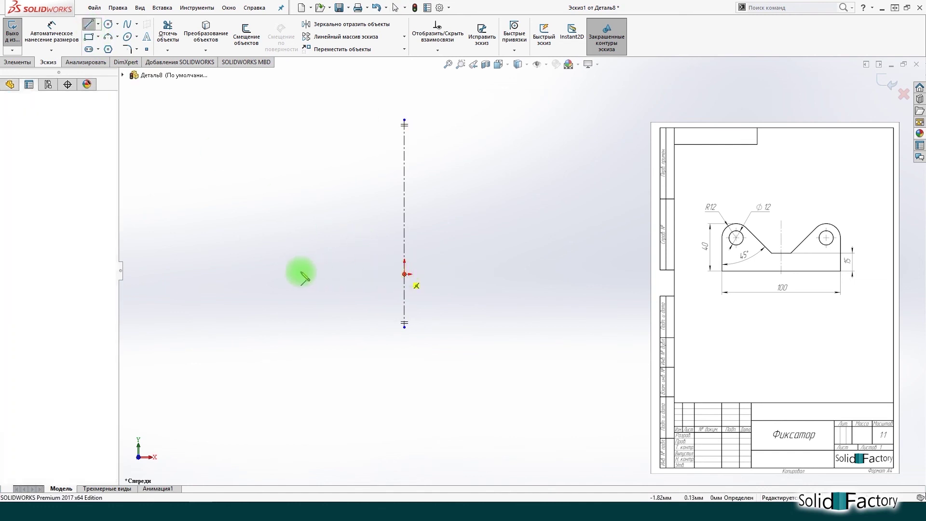
pyautogui.click(247, 274)
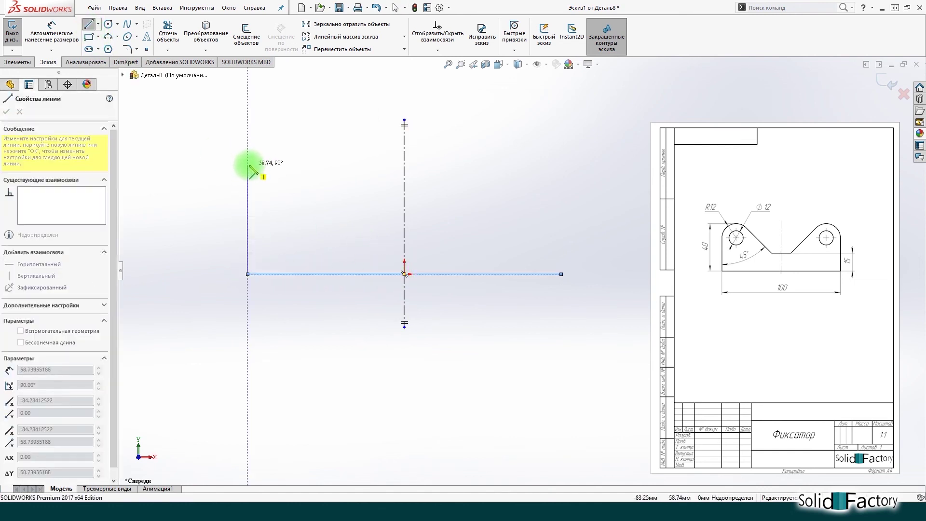
pyautogui.click(248, 164)
pyautogui.click(296, 149)
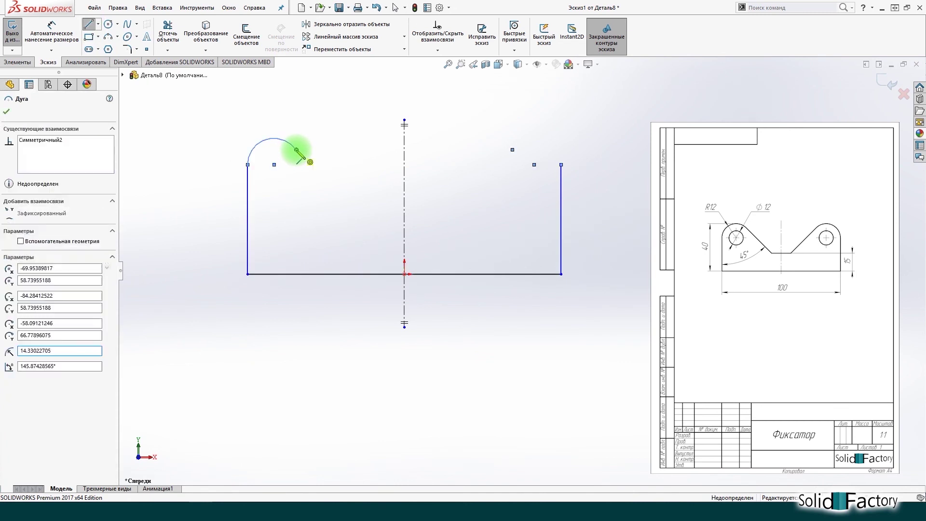
pyautogui.click(341, 215)
pyautogui.click(404, 216)
pyautogui.press('Escape')
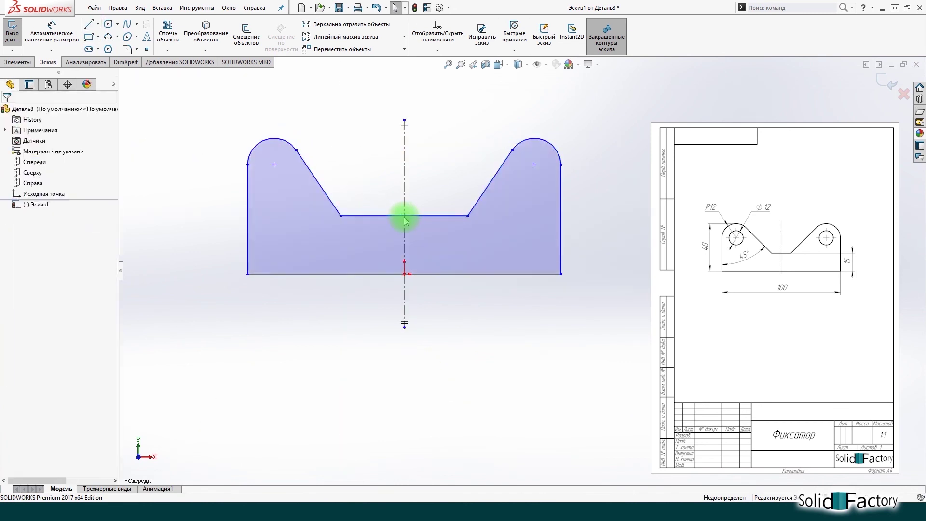
# Step: Add a circular hole on the left lug, then turn Dynamic Mirror off
pyautogui.click(108, 24)
pyautogui.click(274, 165)
pyautogui.click(289, 169)
pyautogui.press('Escape')
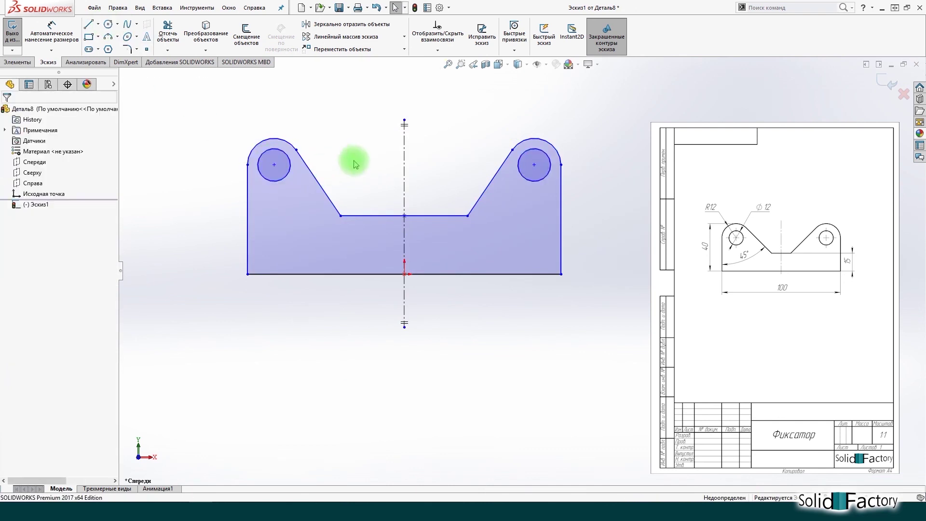
pyautogui.click(197, 8)
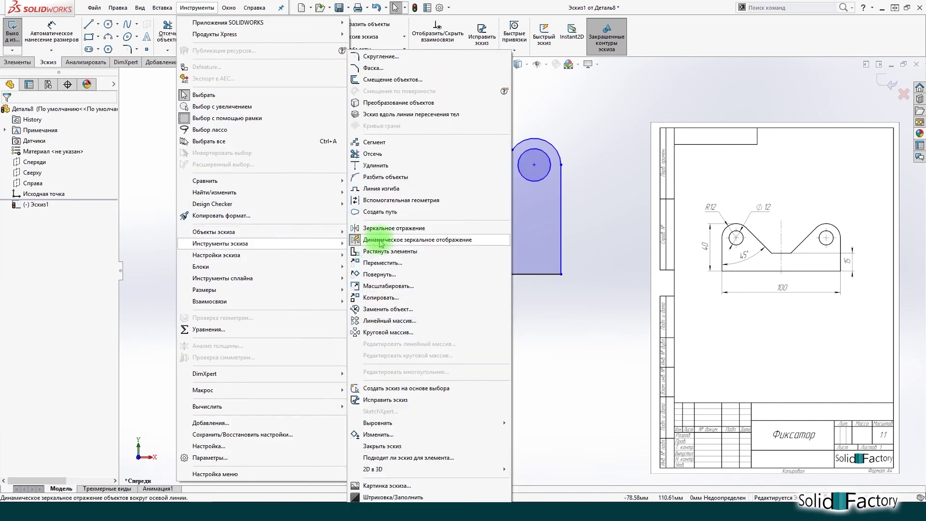
pyautogui.click(366, 238)
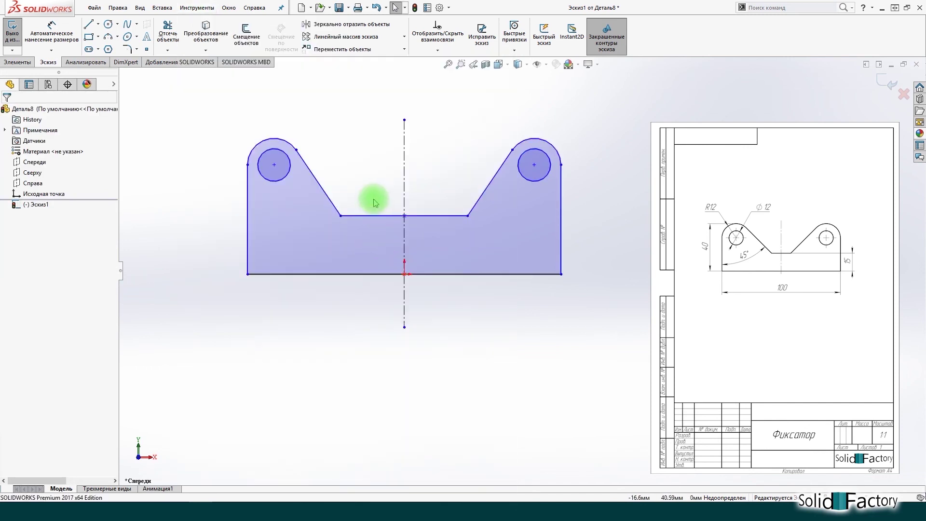
# Step: Dimension the link's bottom edge 100 wide and its base strip 15 high
pyautogui.click(52, 31)
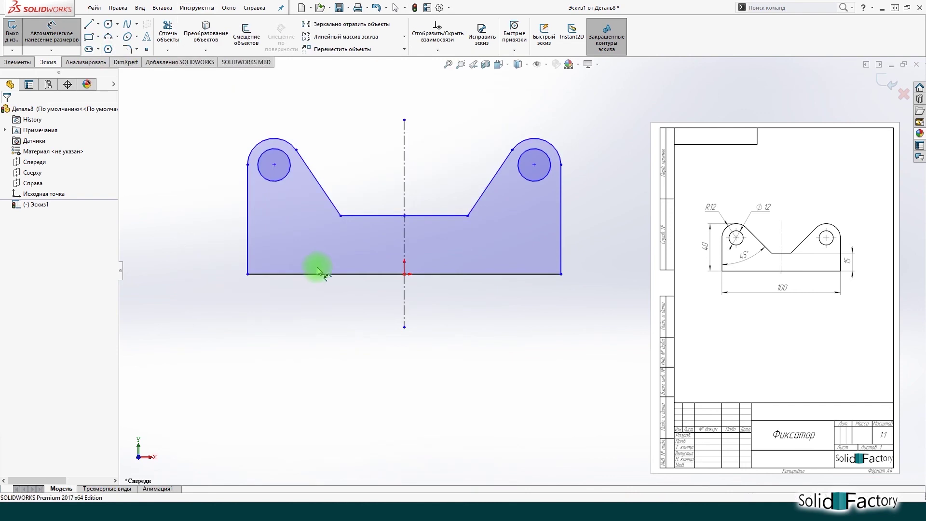
pyautogui.click(318, 295)
pyautogui.write('100')
pyautogui.press('Return')
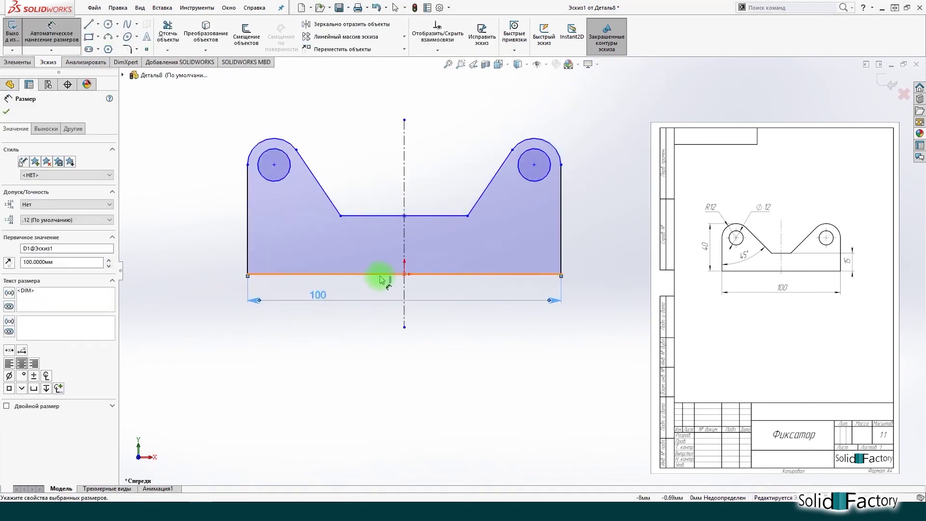
pyautogui.click(378, 274)
pyautogui.click(374, 216)
pyautogui.click(584, 247)
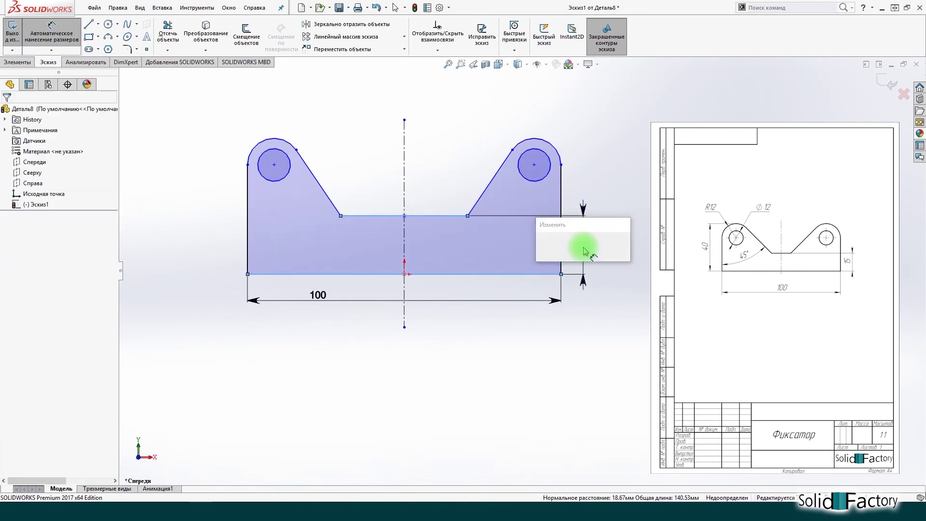
pyautogui.write('15')
pyautogui.press('Return')
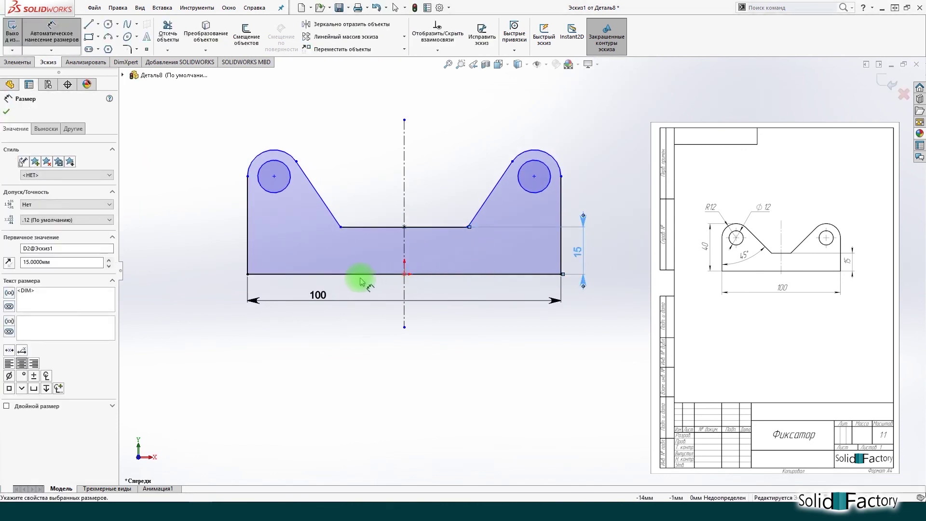
# Step: Add the 40 overall height and the Ø12 left hole diameter
pyautogui.click(275, 150)
pyautogui.click(201, 184)
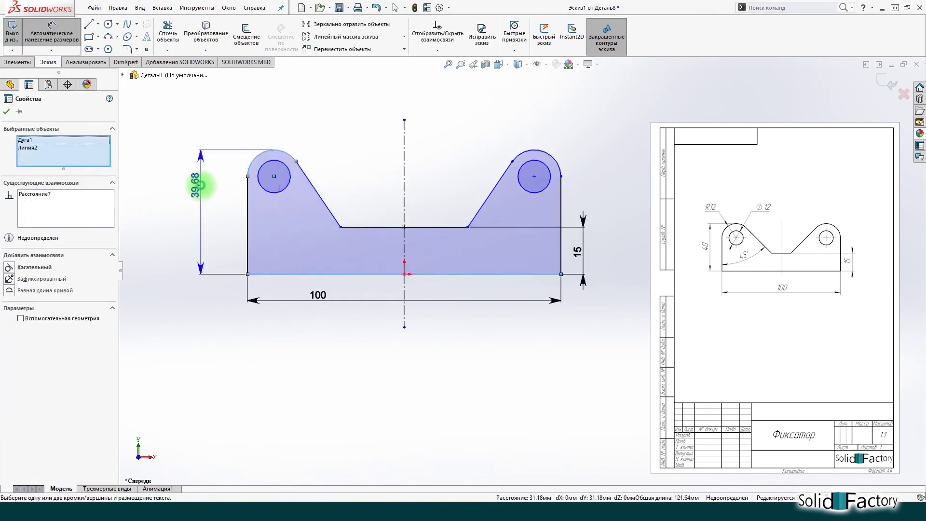
pyautogui.write('40')
pyautogui.press('Return')
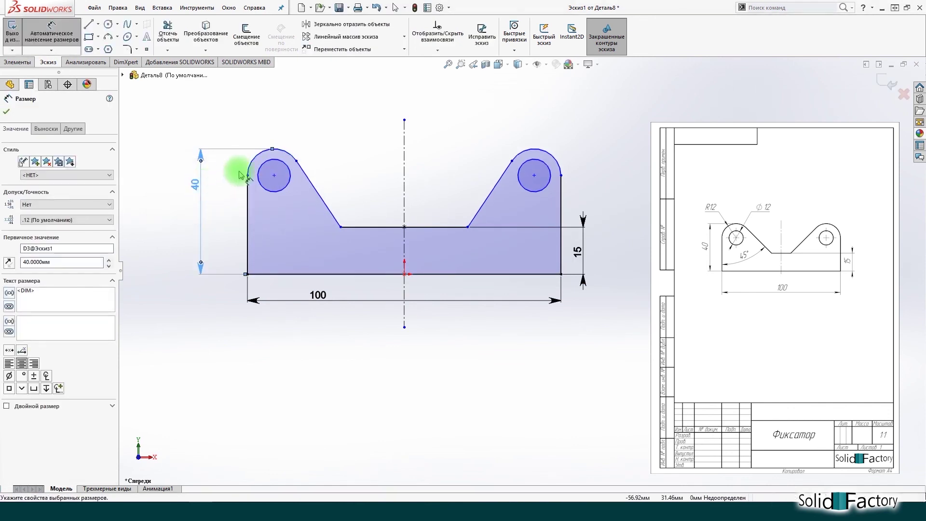
pyautogui.click(279, 165)
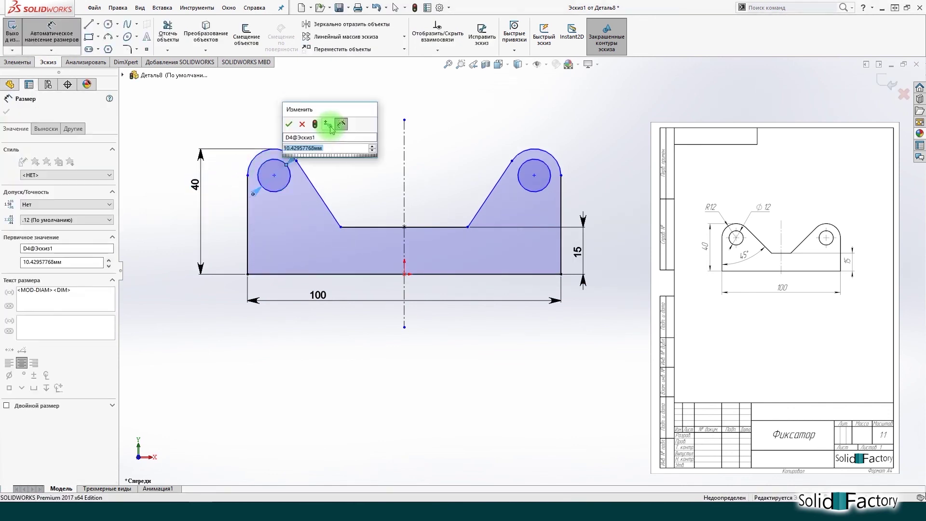
pyautogui.write('12')
pyautogui.press('Return')
# Step: Give the top-left arc R12 and the slanted flank a 45° angle, then exit Smart Dimension
pyautogui.click(281, 149)
pyautogui.click(207, 108)
pyautogui.write('12')
pyautogui.press('Return')
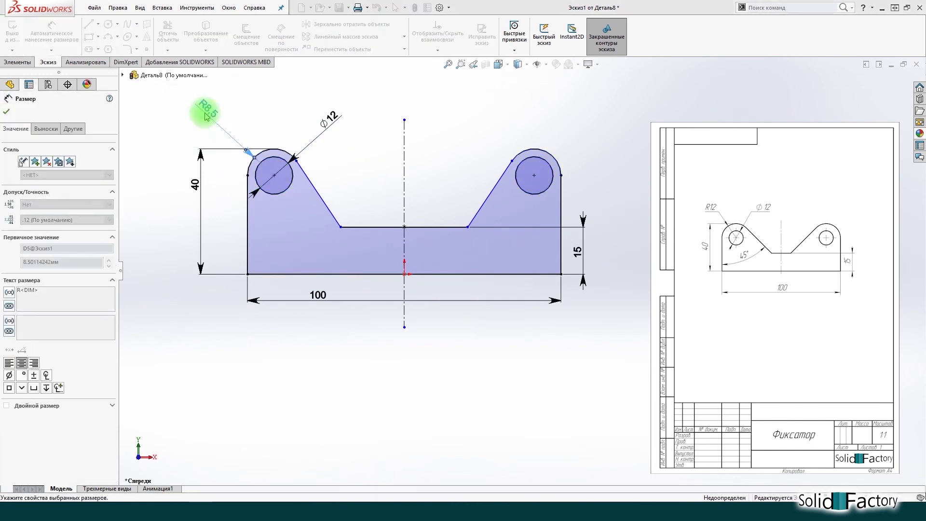
pyautogui.click(248, 207)
pyautogui.click(340, 217)
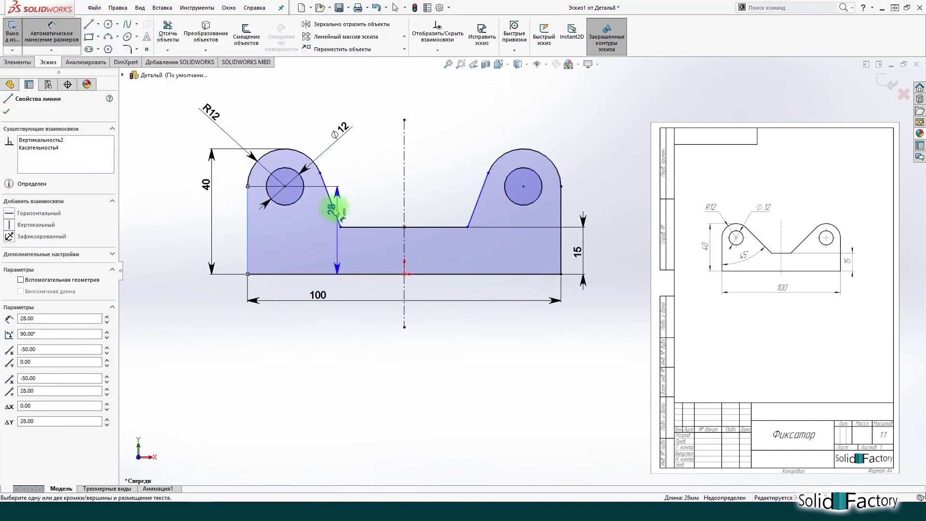
pyautogui.click(310, 224)
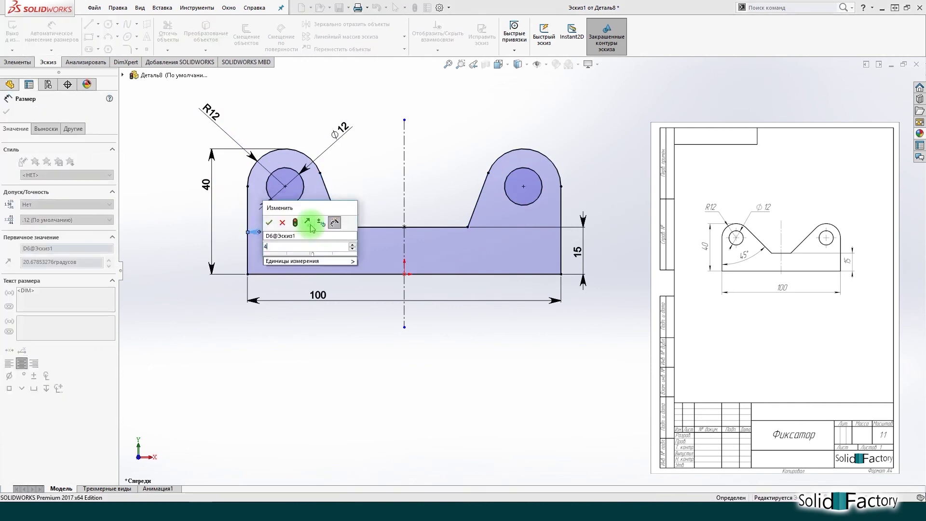
pyautogui.write('45')
pyautogui.press('Return')
pyautogui.click(315, 336)
pyautogui.press('Escape')
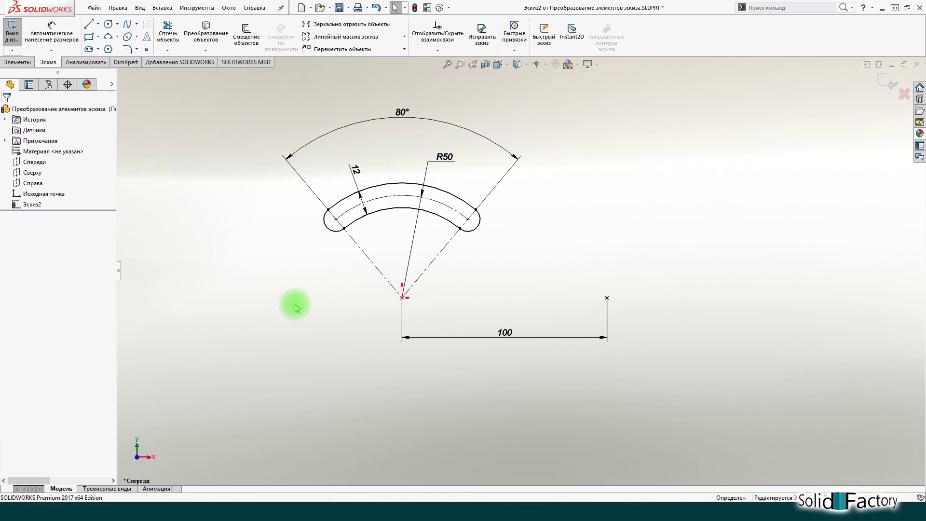
pyautogui.click(203, 8)
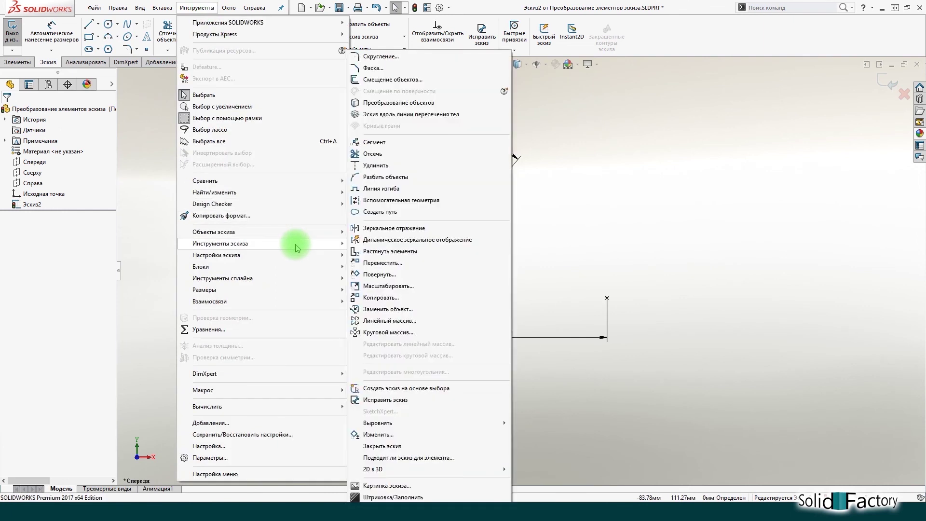
pyautogui.moveTo(220, 243)
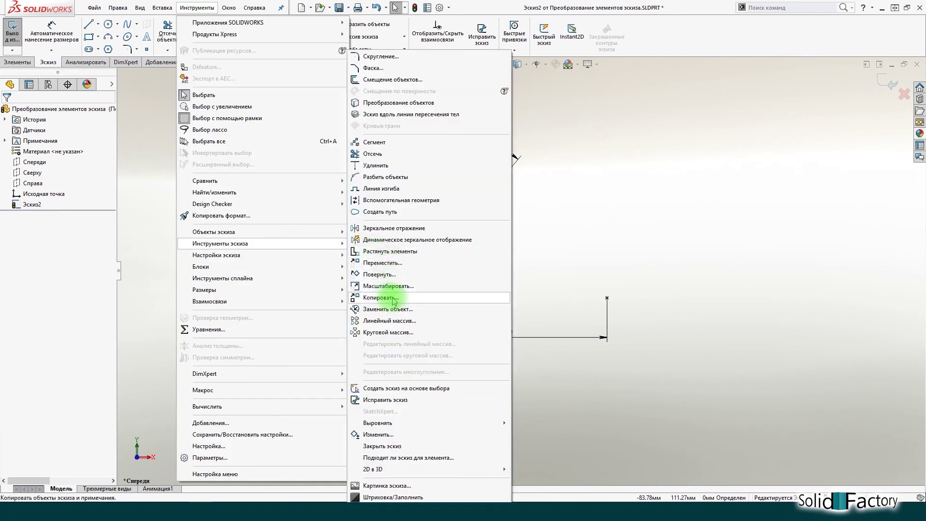
pyautogui.click(560, 244)
pyautogui.rightClick(560, 243)
pyautogui.moveTo(607, 345)
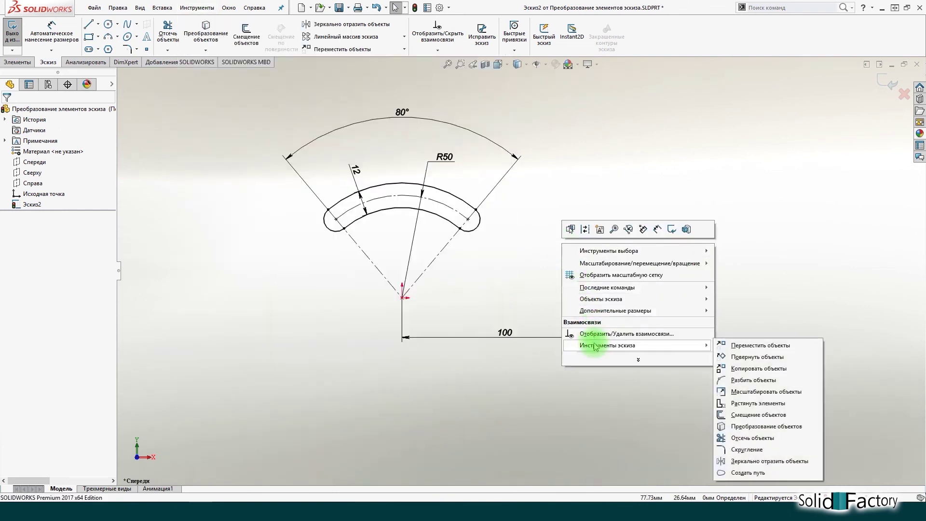
pyautogui.click(737, 348)
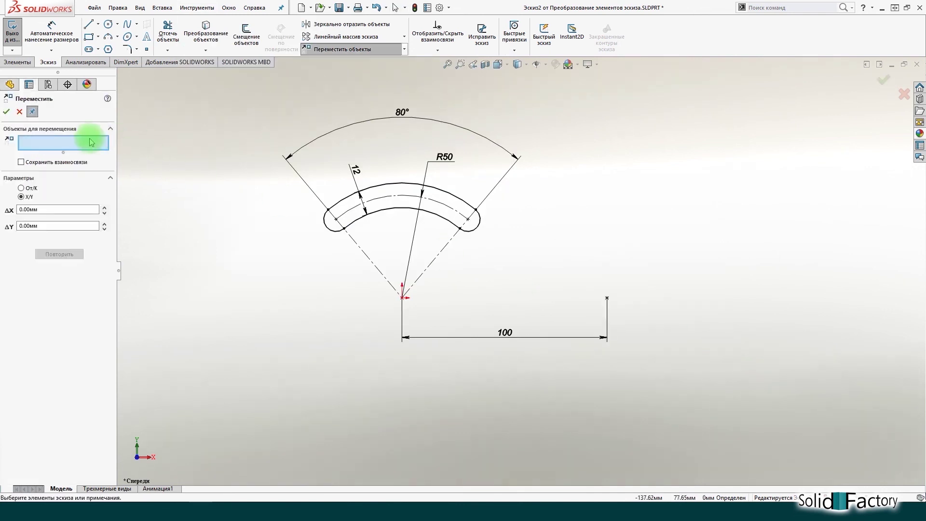
pyautogui.moveTo(302, 302); pyautogui.dragTo(491, 176)
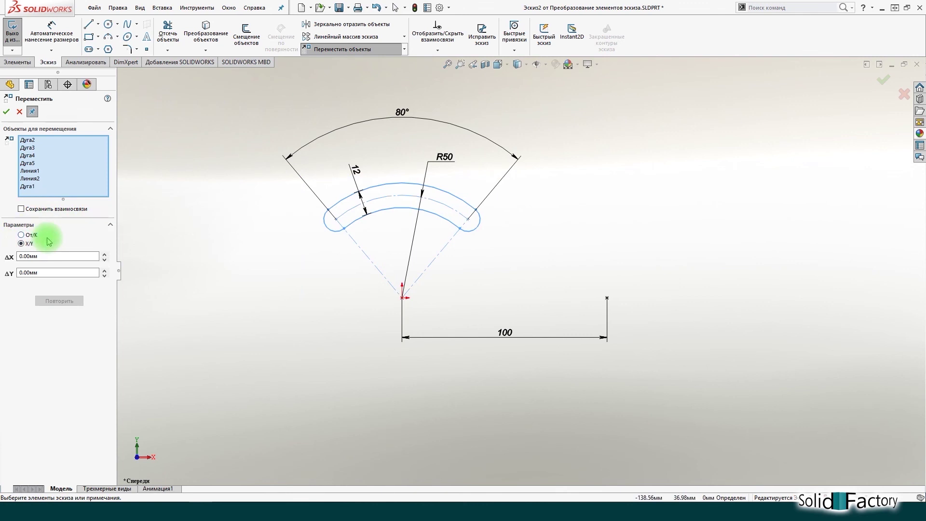
pyautogui.click(31, 235)
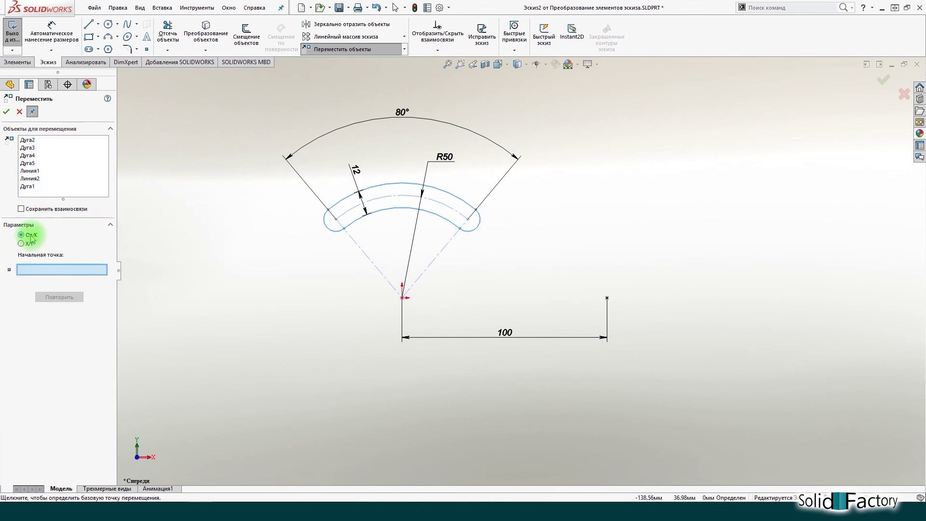
pyautogui.click(402, 297)
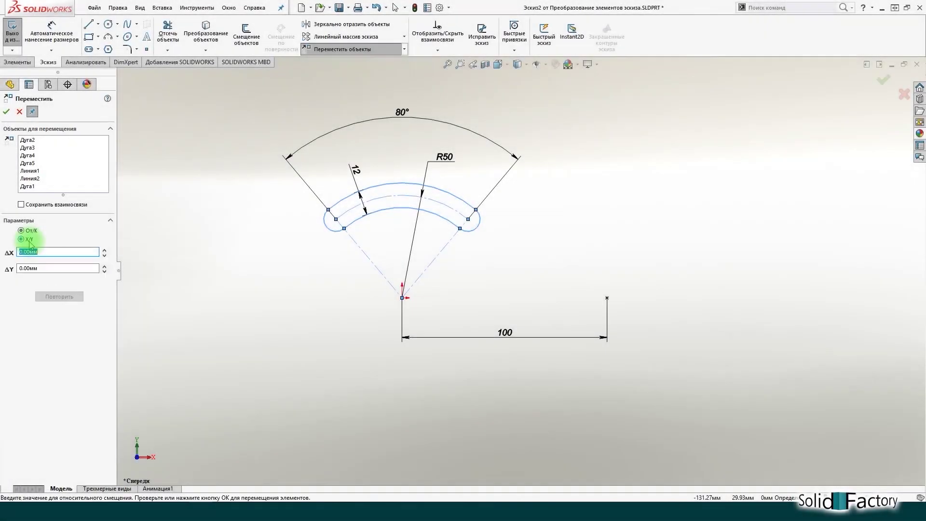
pyautogui.click(47, 265)
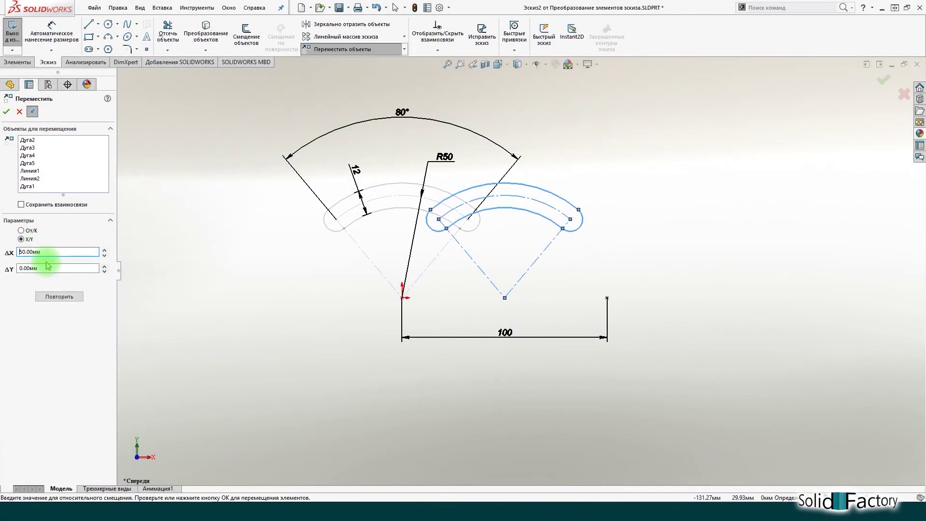
pyautogui.write('20')
pyautogui.press('Return')
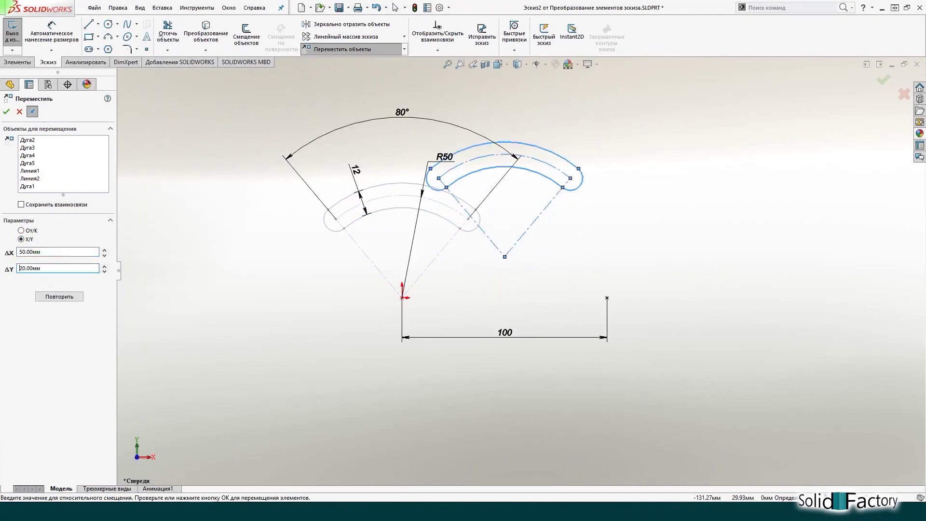
pyautogui.click(20, 112)
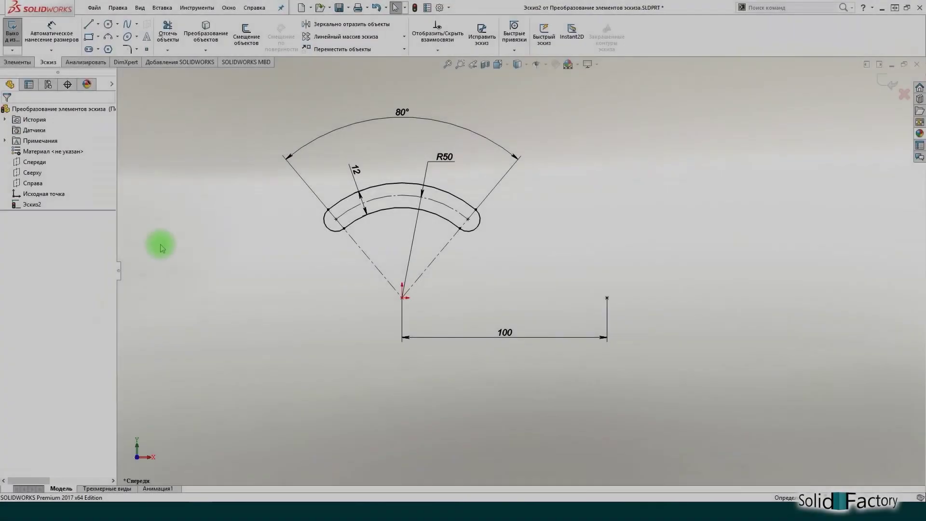
pyautogui.rightClick(161, 248)
# Step: Rotate the whole arc slot 180° about the sketch origin, previewing it below the origin
pyautogui.click(275, 347)
pyautogui.click(339, 359)
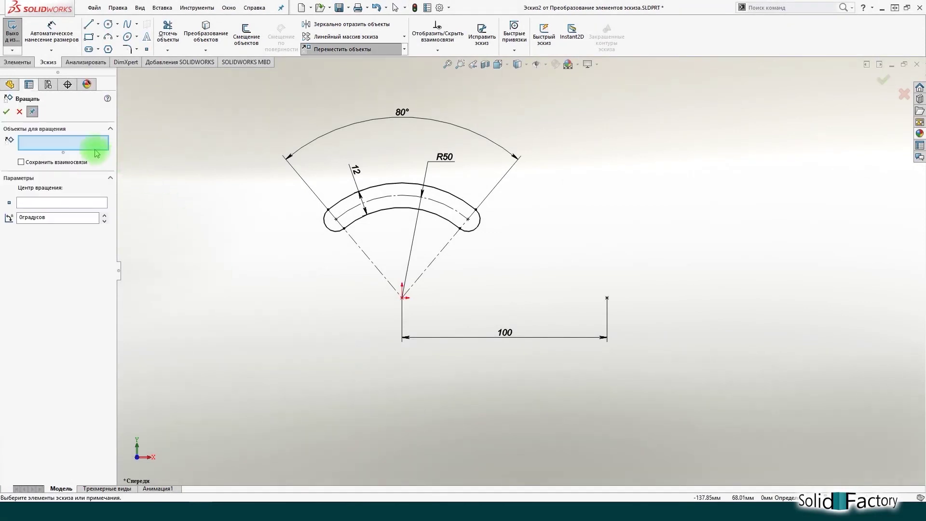
pyautogui.moveTo(287, 316); pyautogui.dragTo(490, 176)
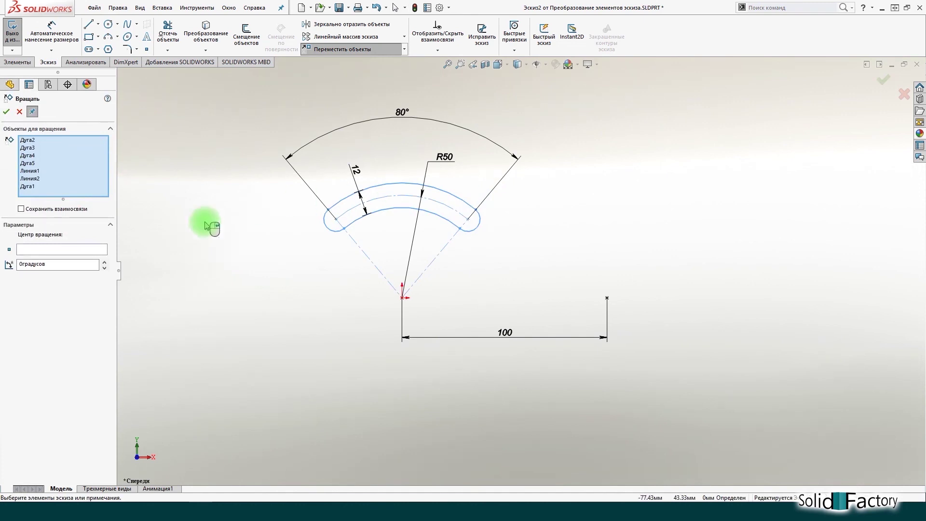
pyautogui.click(87, 249)
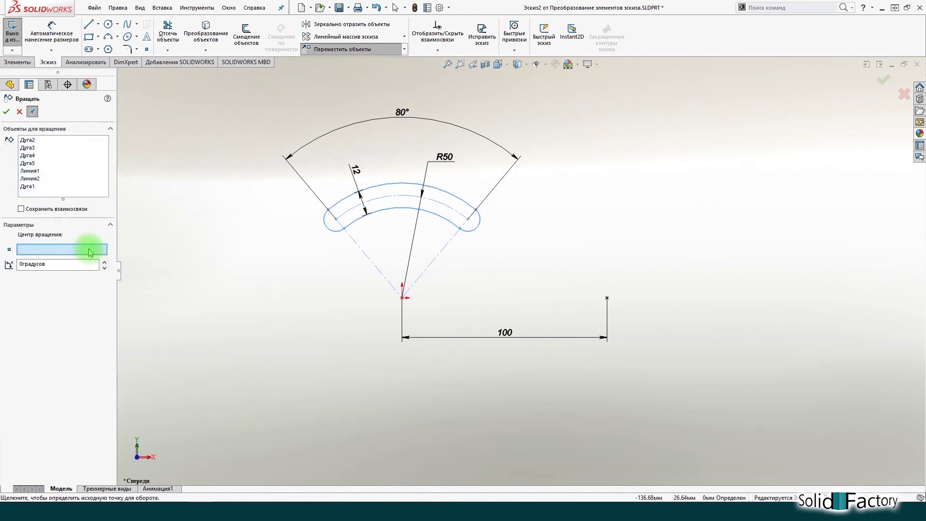
pyautogui.click(402, 297)
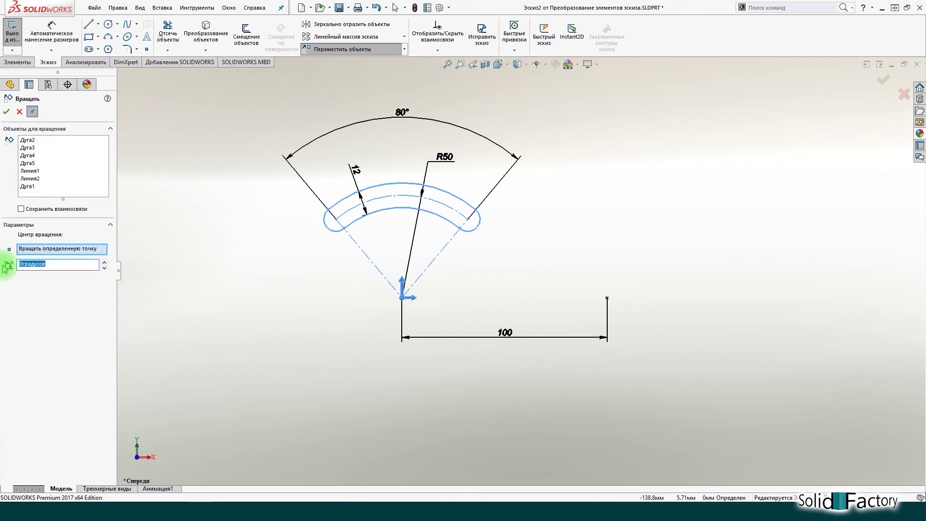
pyautogui.write('180')
pyautogui.press('Return')
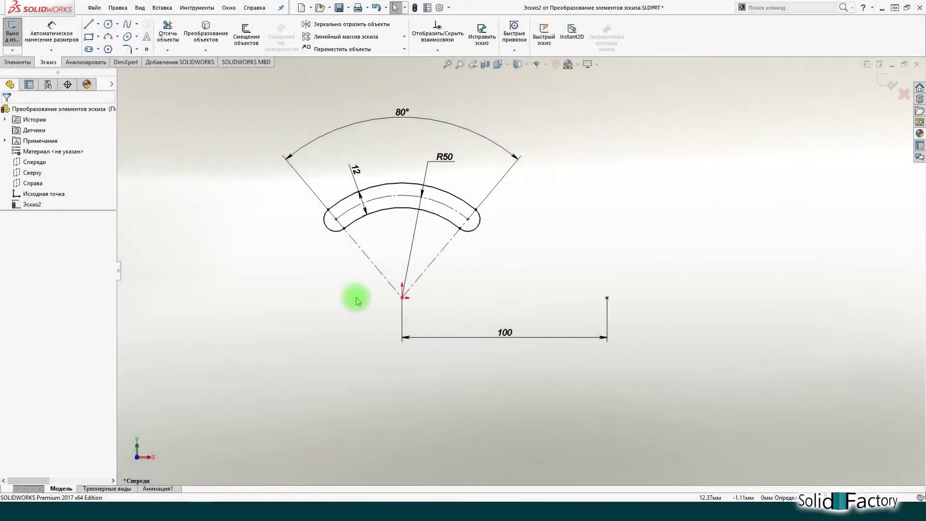
# Step: Scale the arc slot by 1.5 about the origin, creating three enlarged copies
pyautogui.rightClick(304, 297)
pyautogui.moveTo(349, 400)
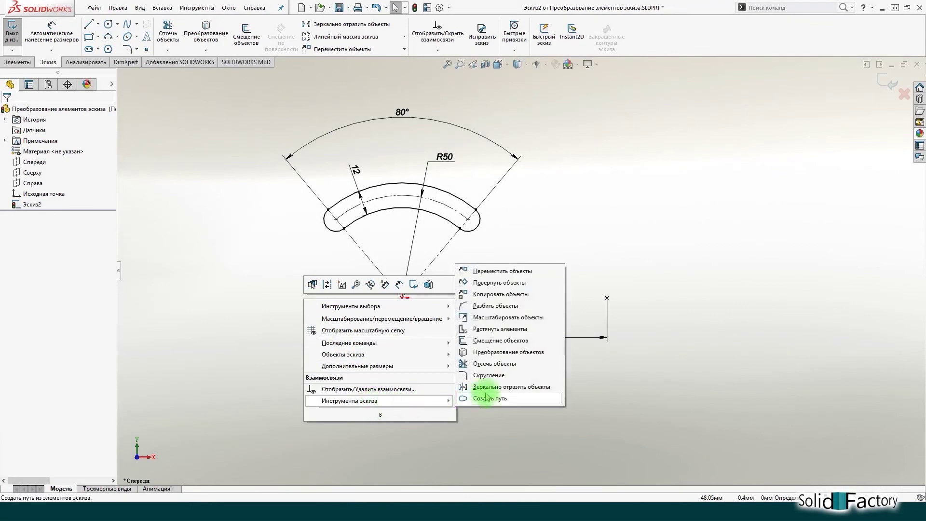
pyautogui.click(507, 318)
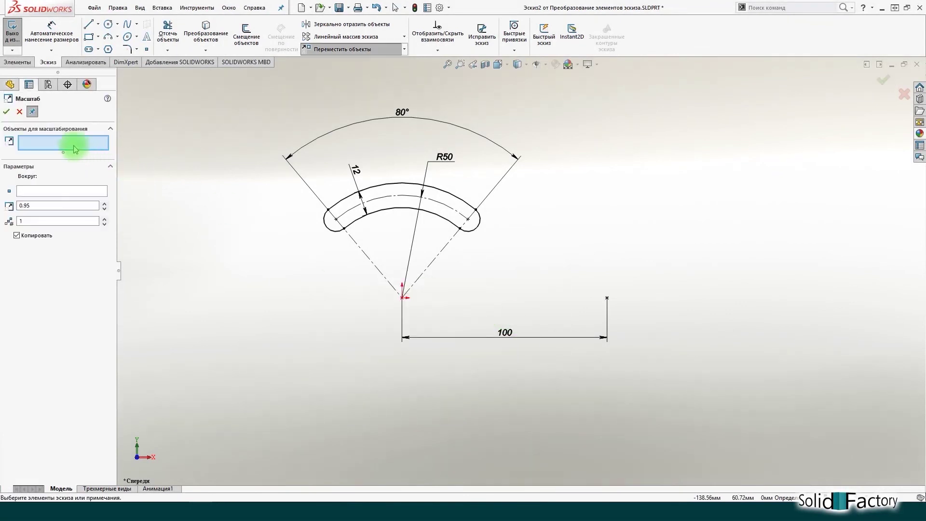
pyautogui.moveTo(301, 317); pyautogui.dragTo(499, 179)
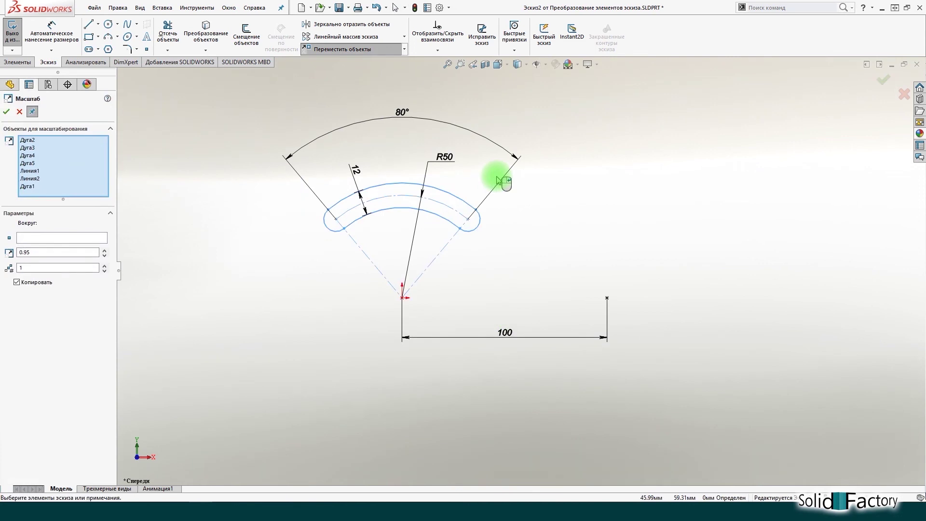
pyautogui.click(72, 237)
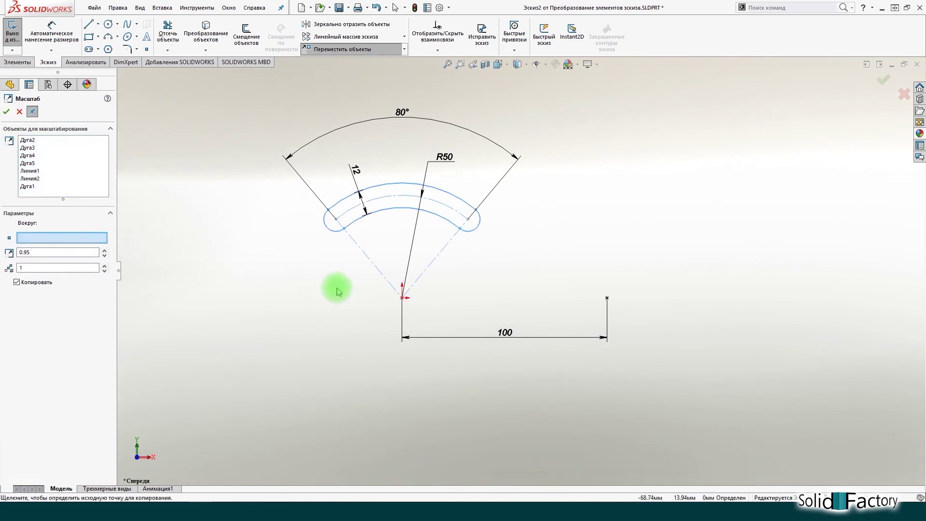
pyautogui.click(402, 297)
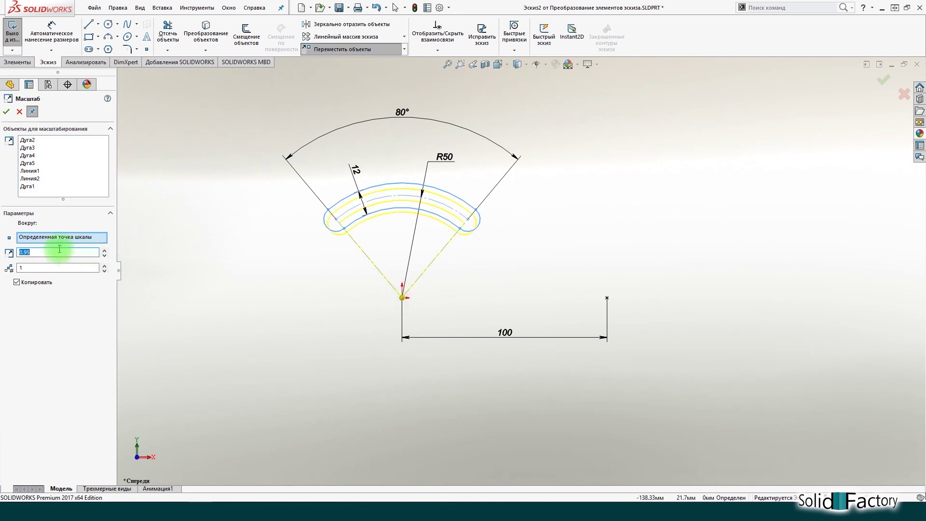
pyautogui.write('1.5')
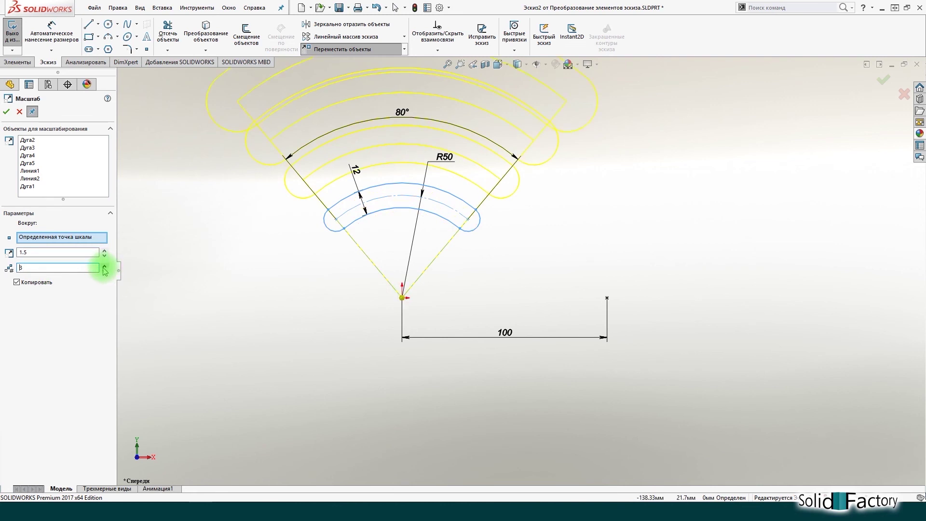
pyautogui.click(6, 112)
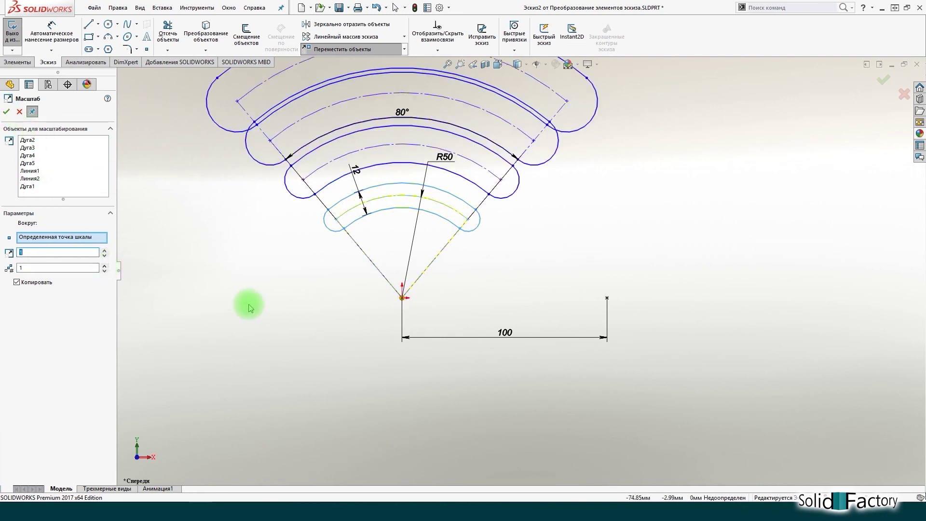